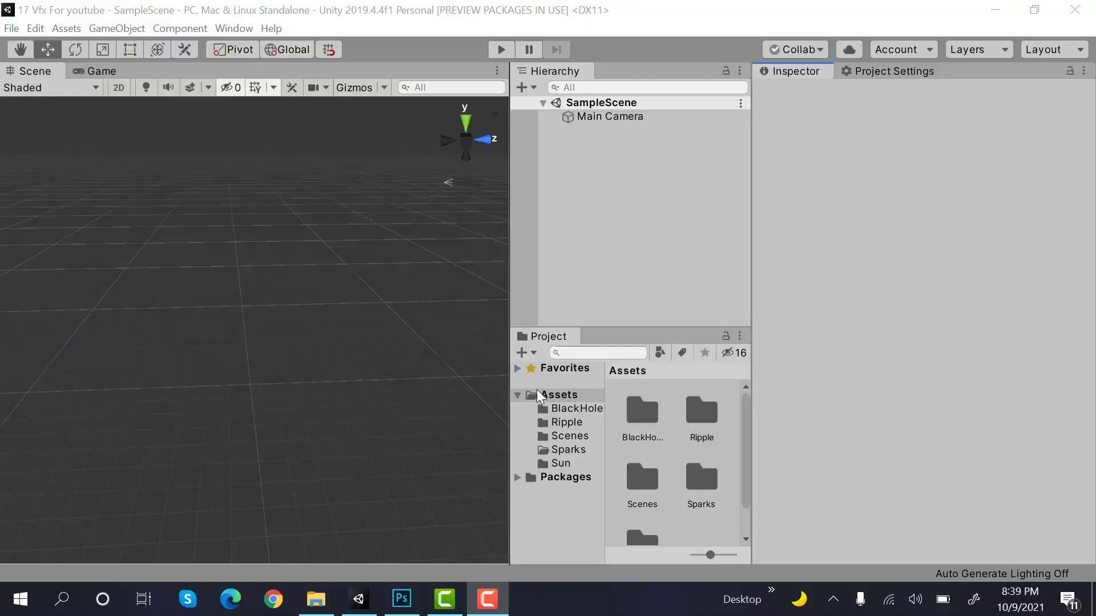
- Create a new particle system in the scene named BlackHole_ps
right_click(666, 212)
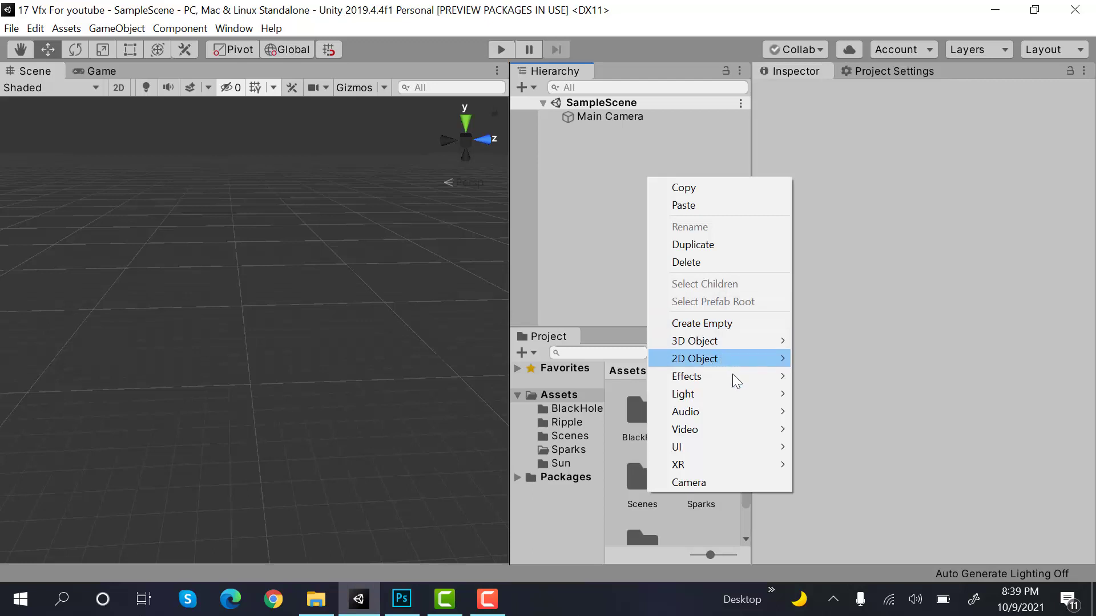
mouse_move(734, 377)
left_click(822, 375)
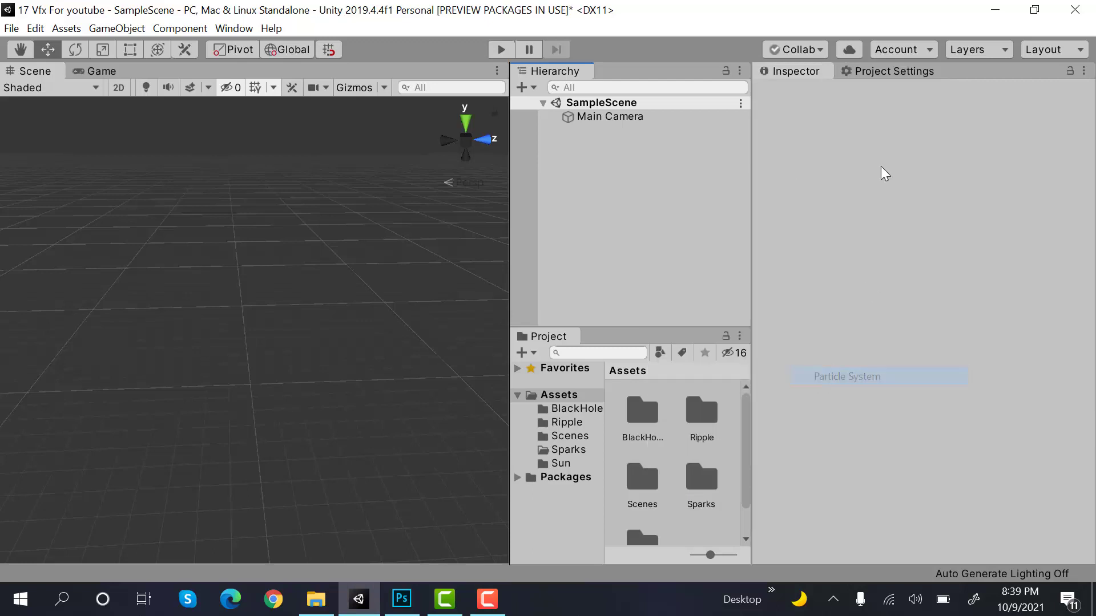
left_click(897, 93)
type("Bla")
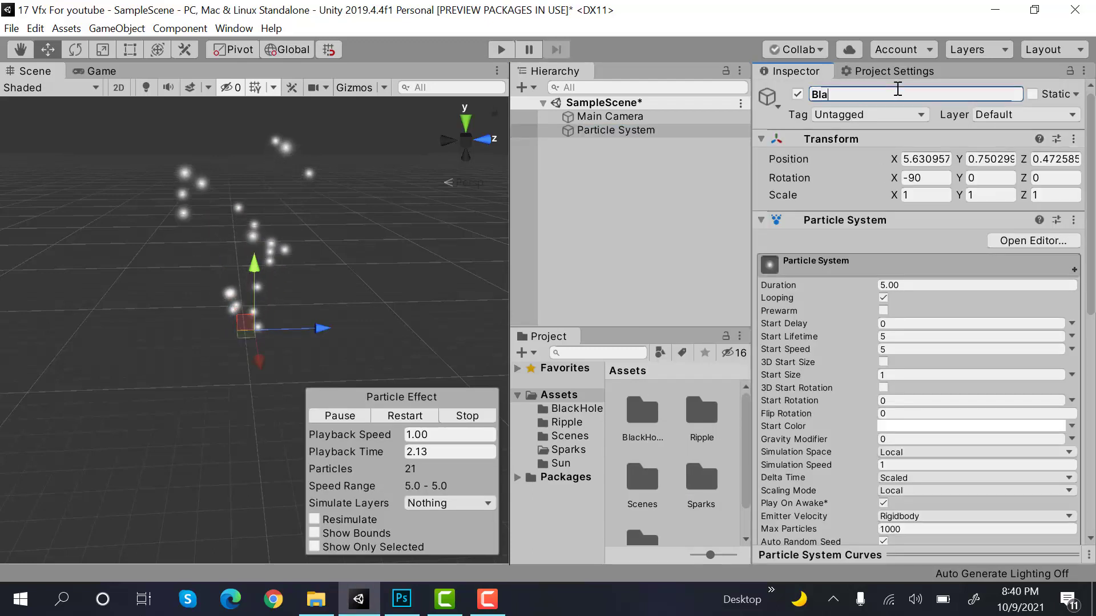
type("ckHole")
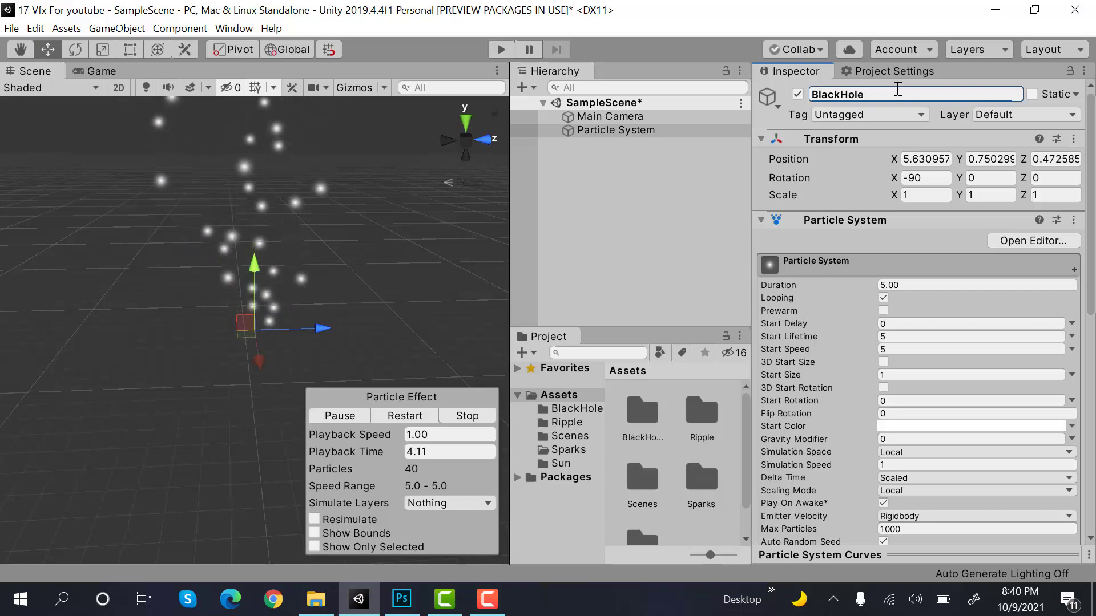
type("_ps")
key("Return")
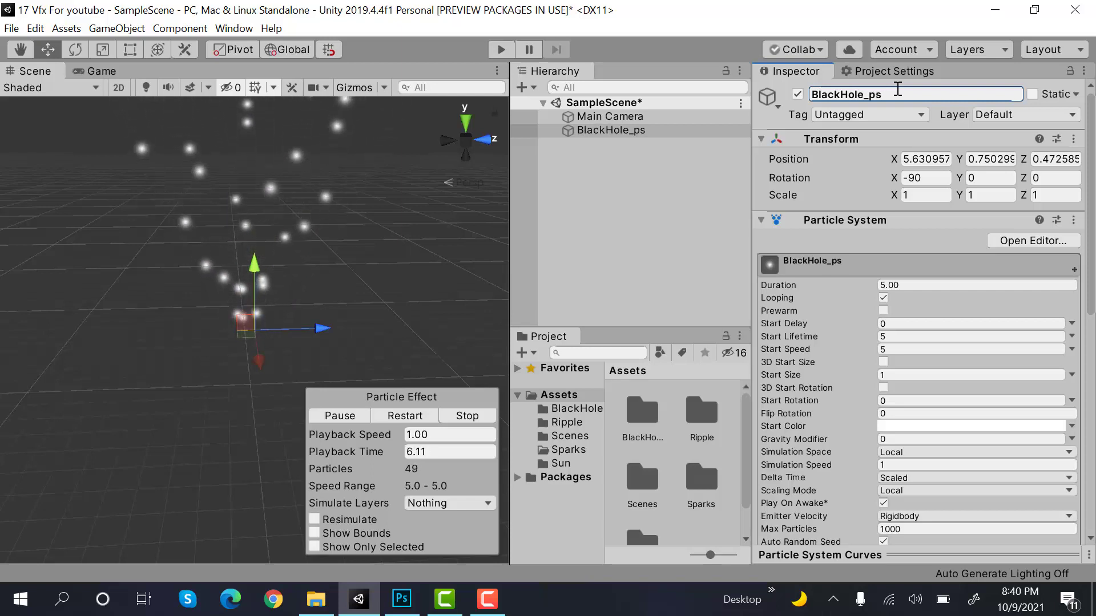
- Reset BlackHole_ps's transform to the origin and set its X rotation to -90
left_click(1073, 139)
left_click(952, 157)
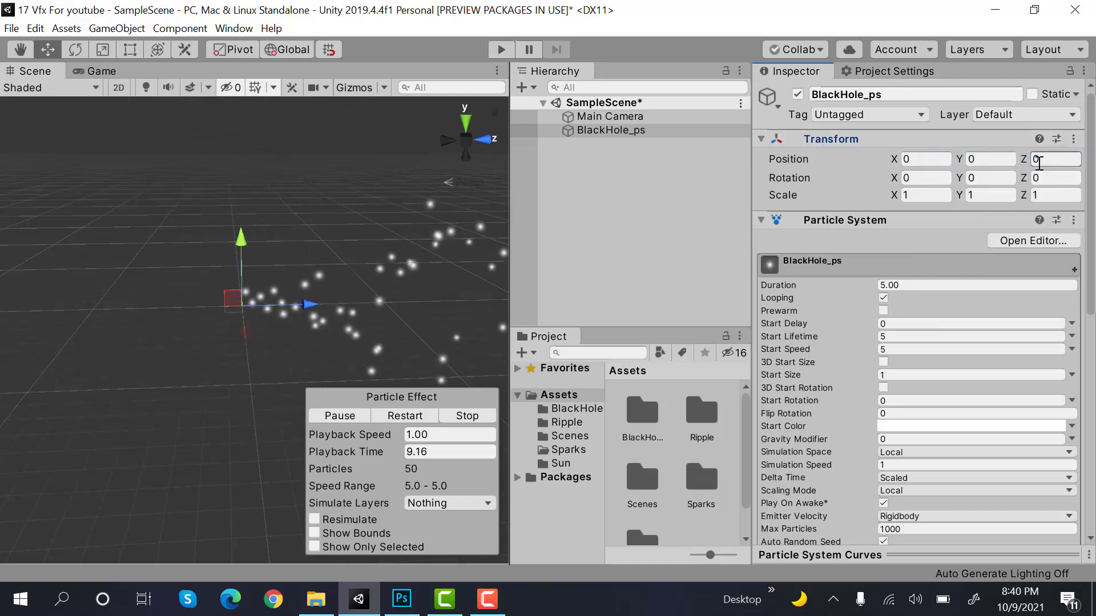
left_click(944, 176)
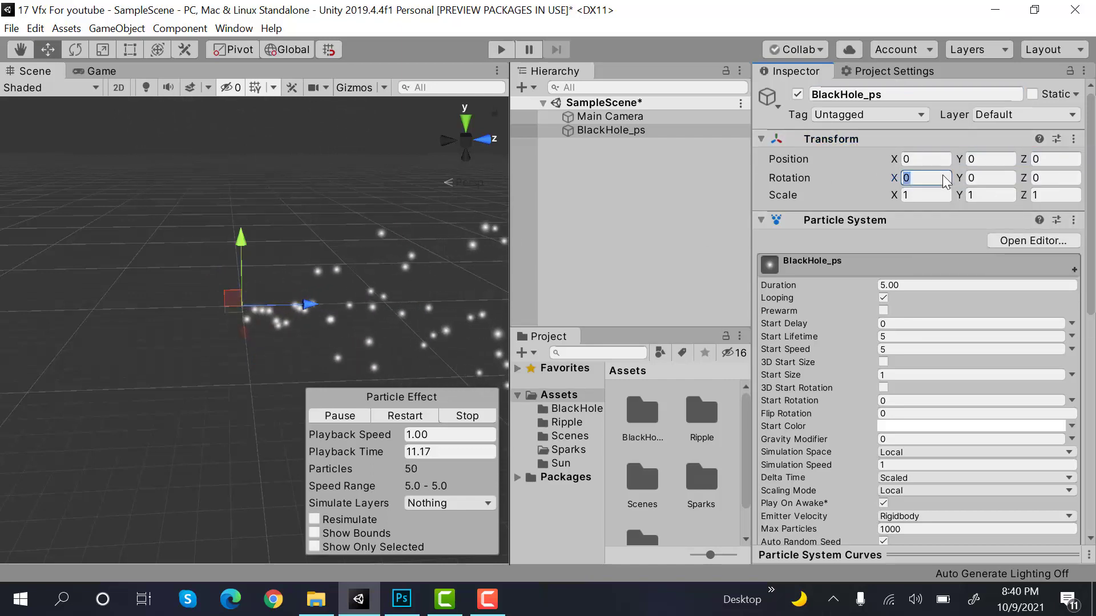
type("-90")
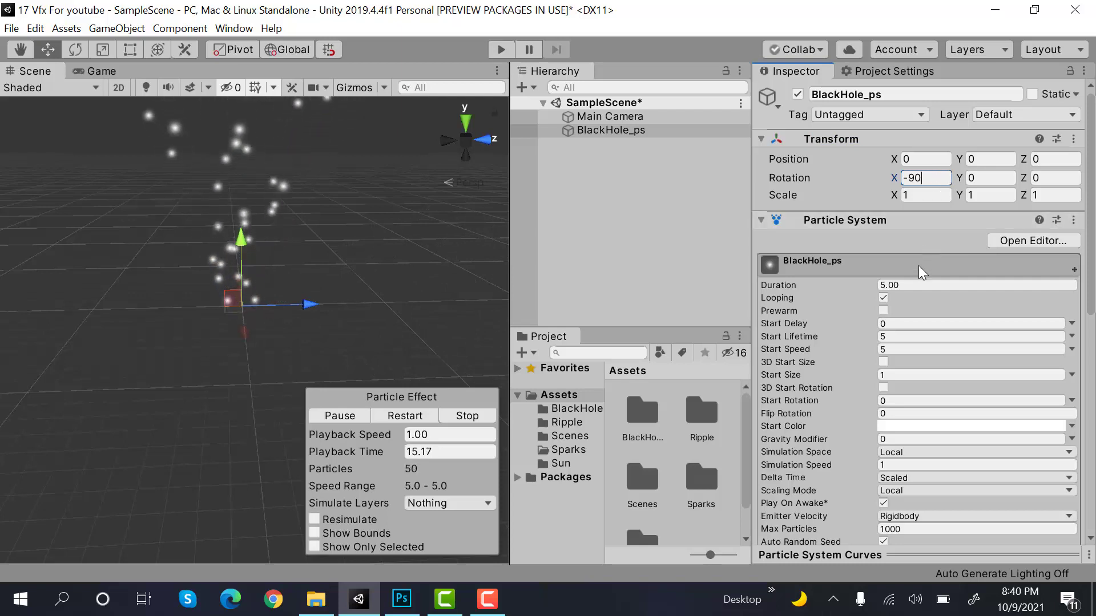
- Disable BlackHole_ps's Renderer module so no particles are drawn
scroll(828, 343, "down", 6)
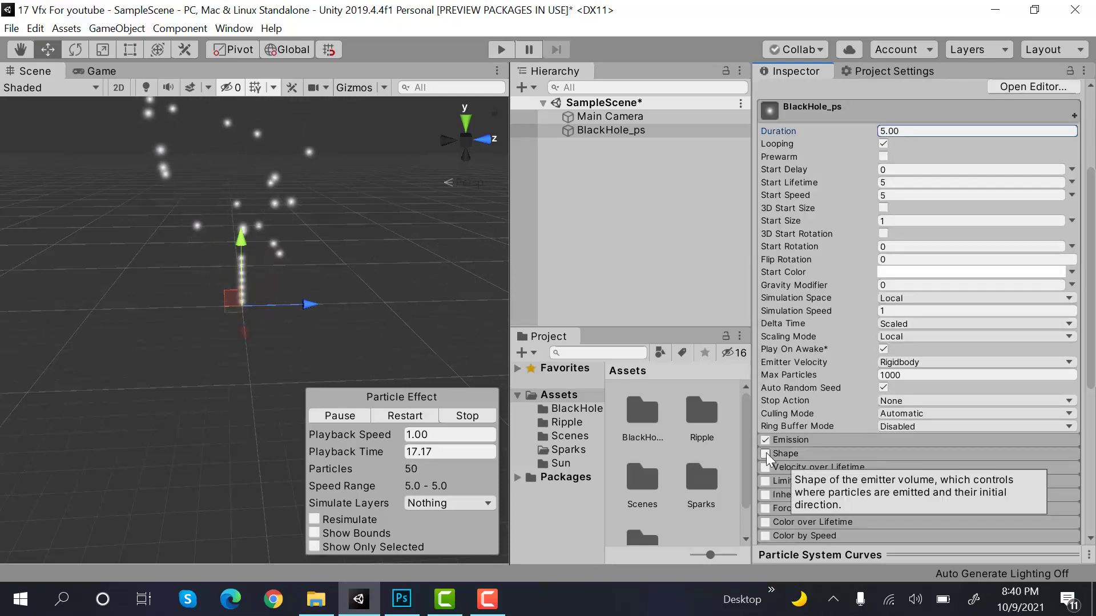
scroll(765, 454, "down", 10)
left_click(765, 434)
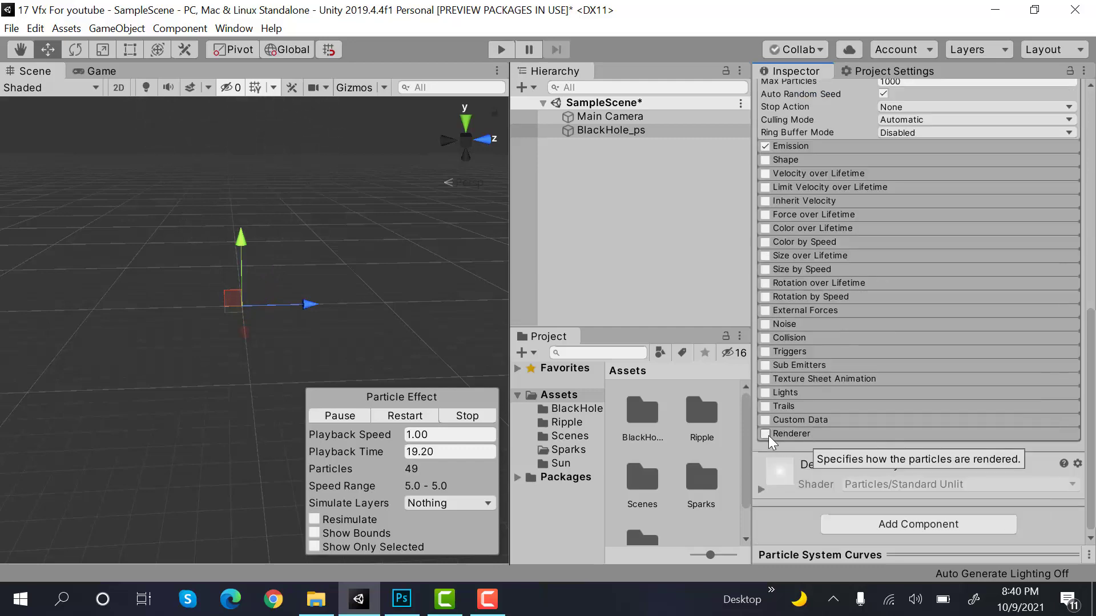
scroll(810, 433, "up", 15)
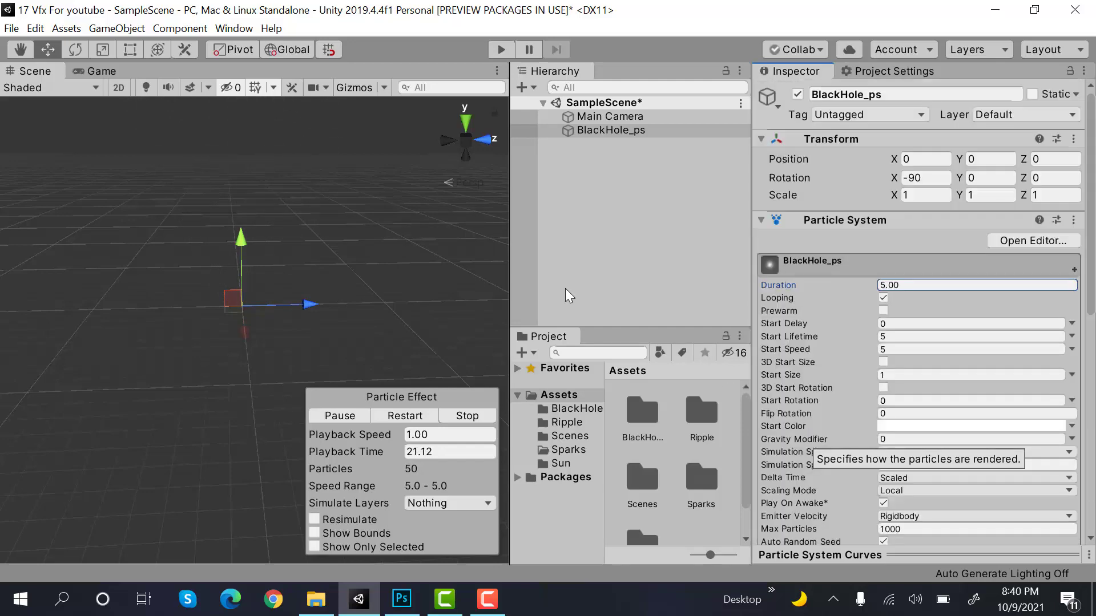
- Add a Sphere child under BlackHole_ps and scale it to 5, 5, 5
right_click(629, 129)
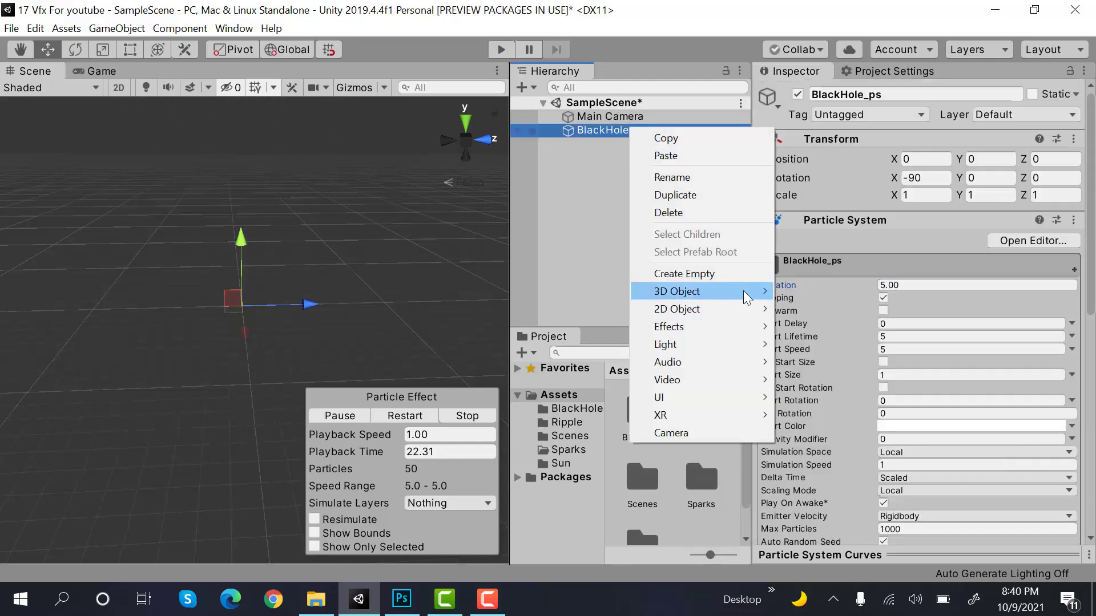
mouse_move(736, 292)
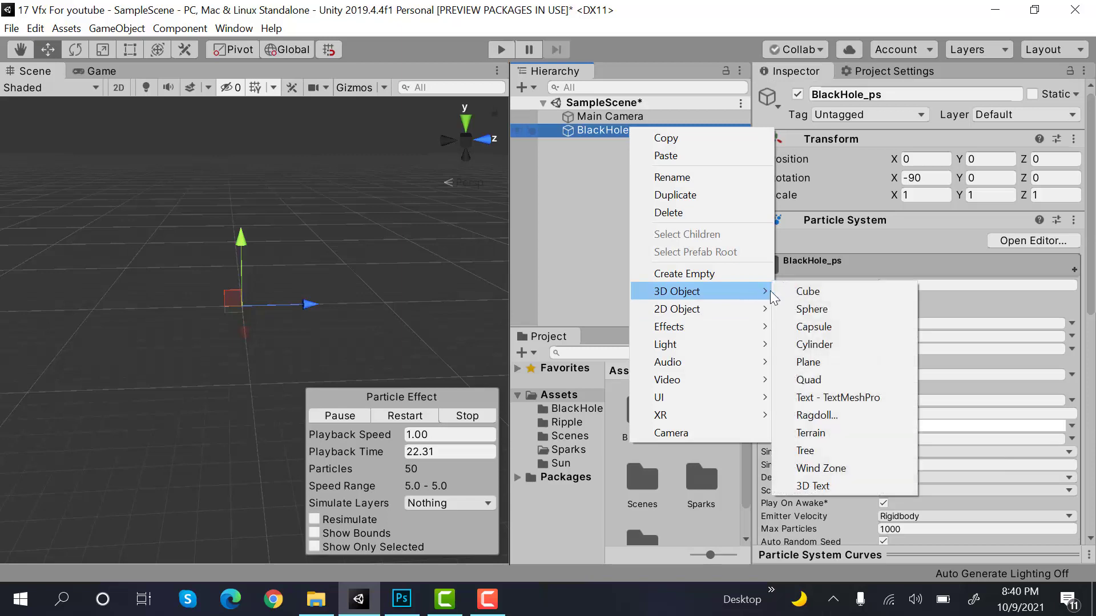
left_click(851, 308)
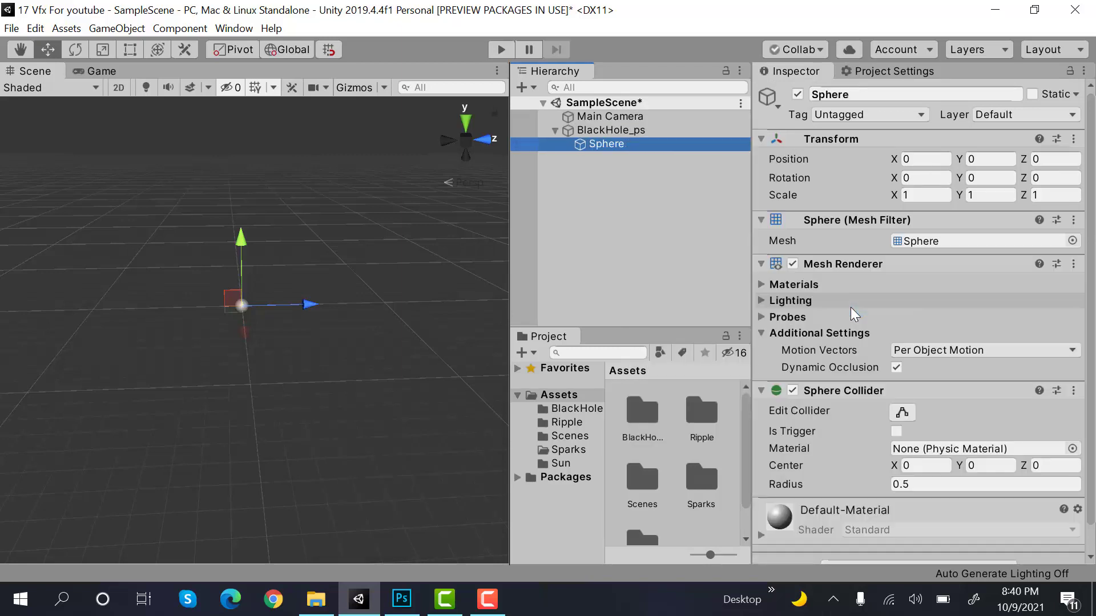
left_click(920, 194)
type("5")
key("Tab")
type("5")
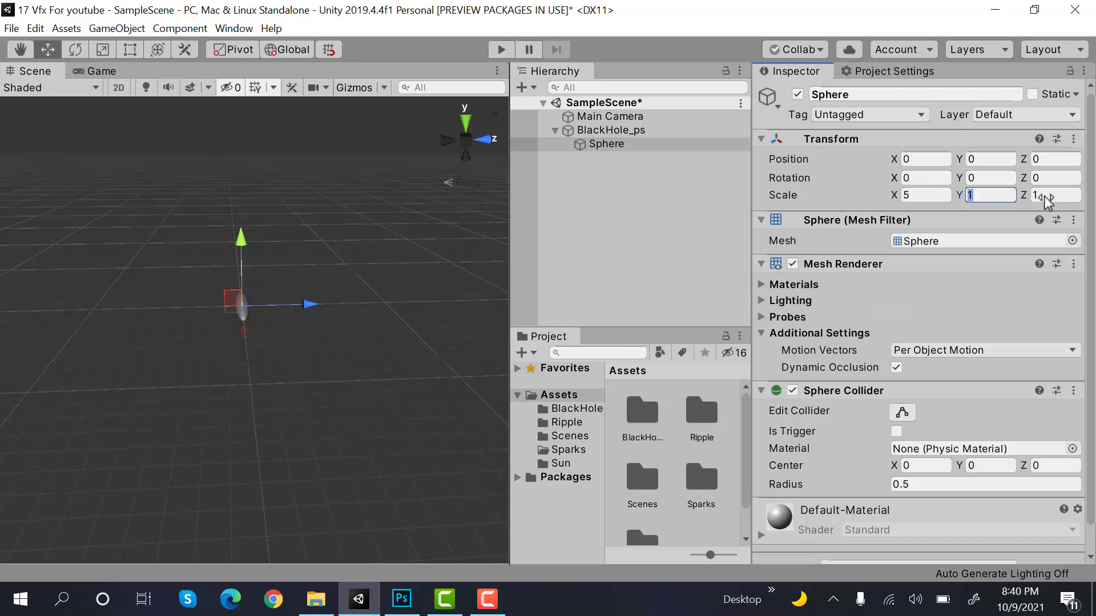
left_click(1056, 195)
type("5")
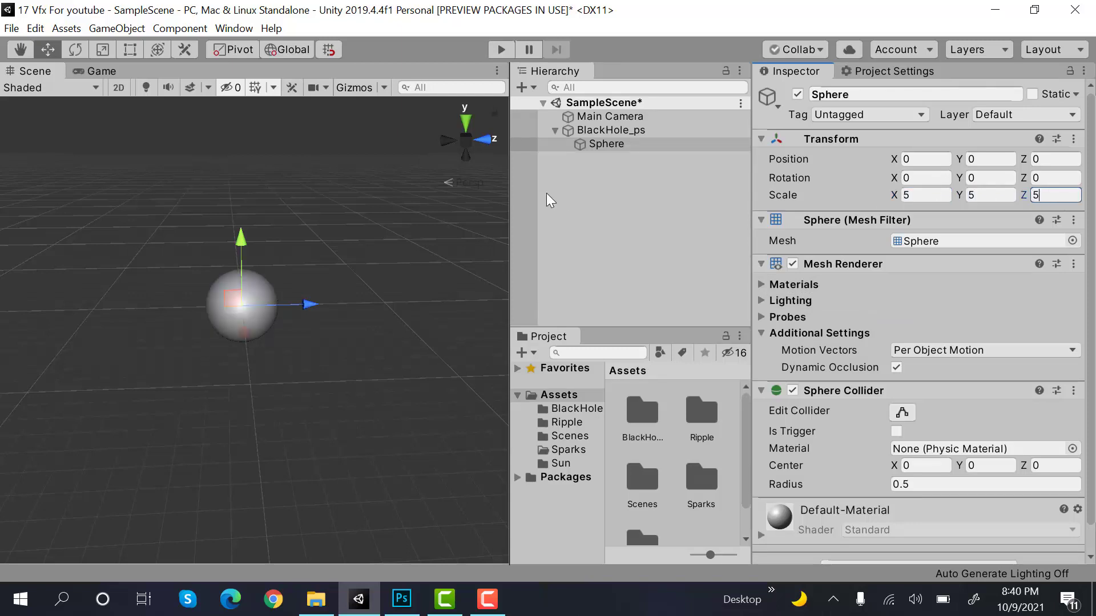
- Create a new material named Sphere_mat in the BlackHole folder
left_click(588, 409)
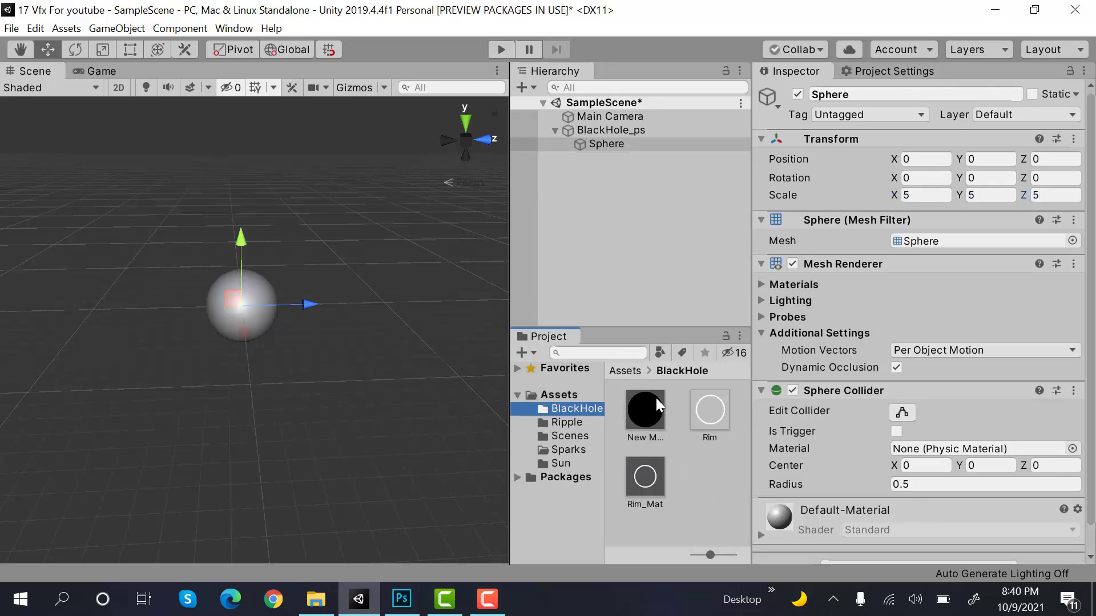
left_click(664, 416)
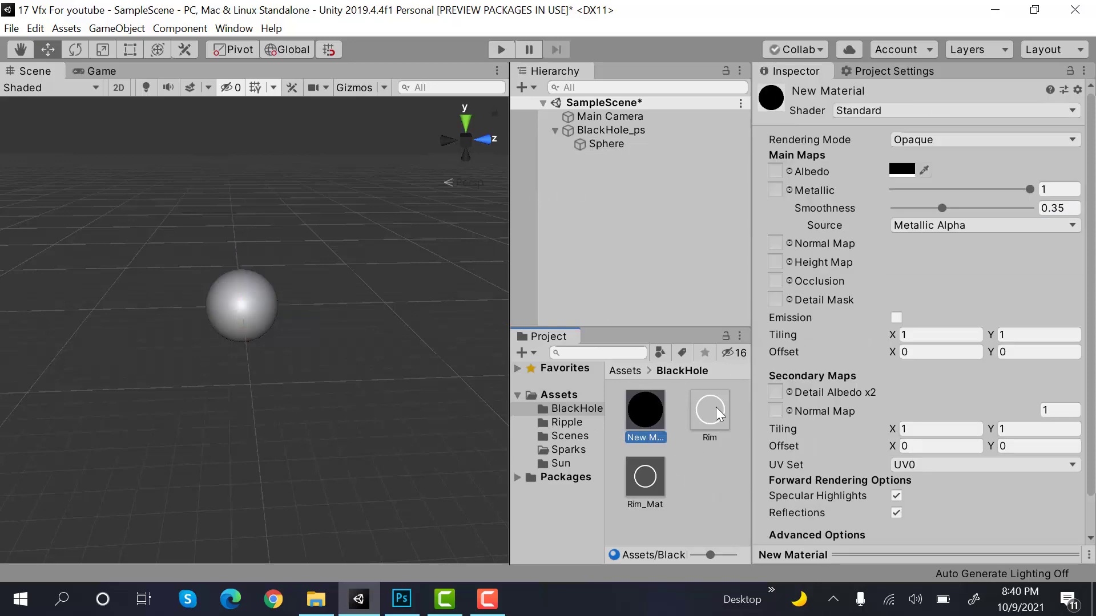
right_click(704, 507)
mouse_move(772, 101)
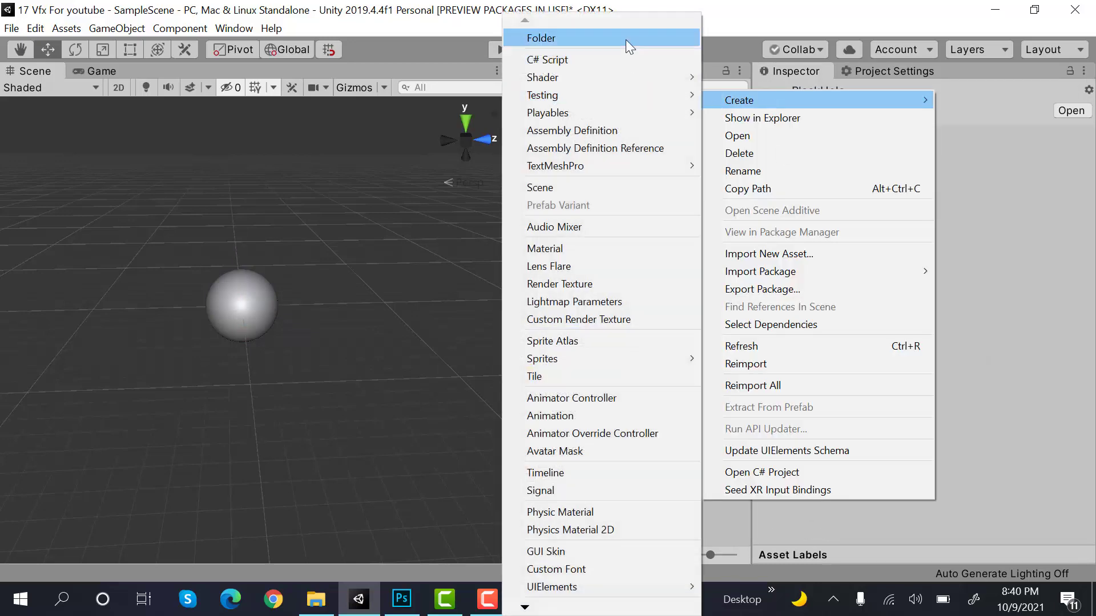
left_click(611, 249)
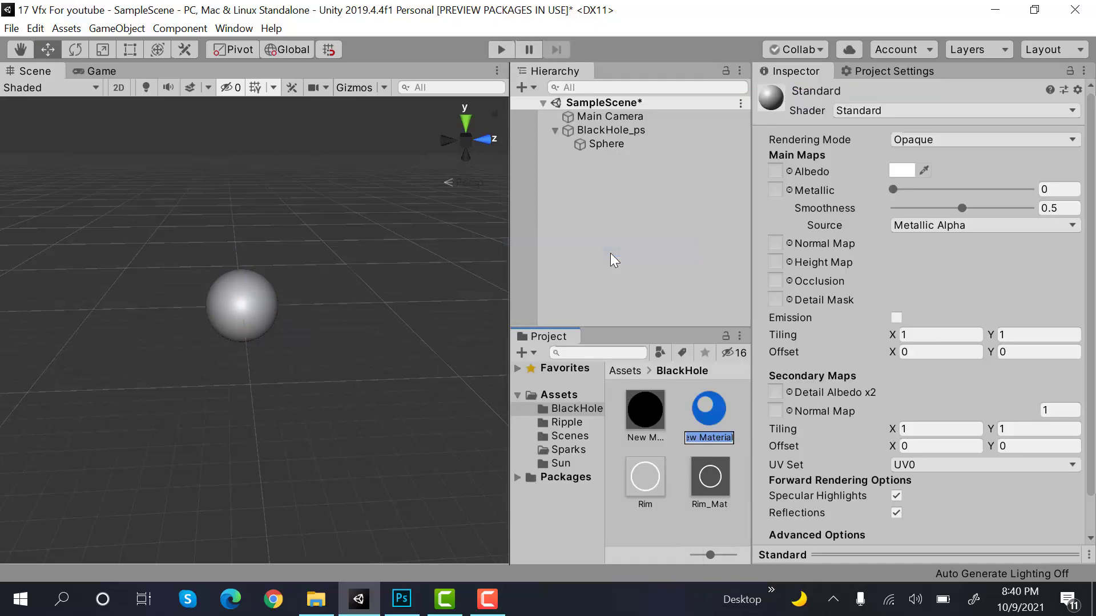
type("S")
type("phere_mat")
key("Return")
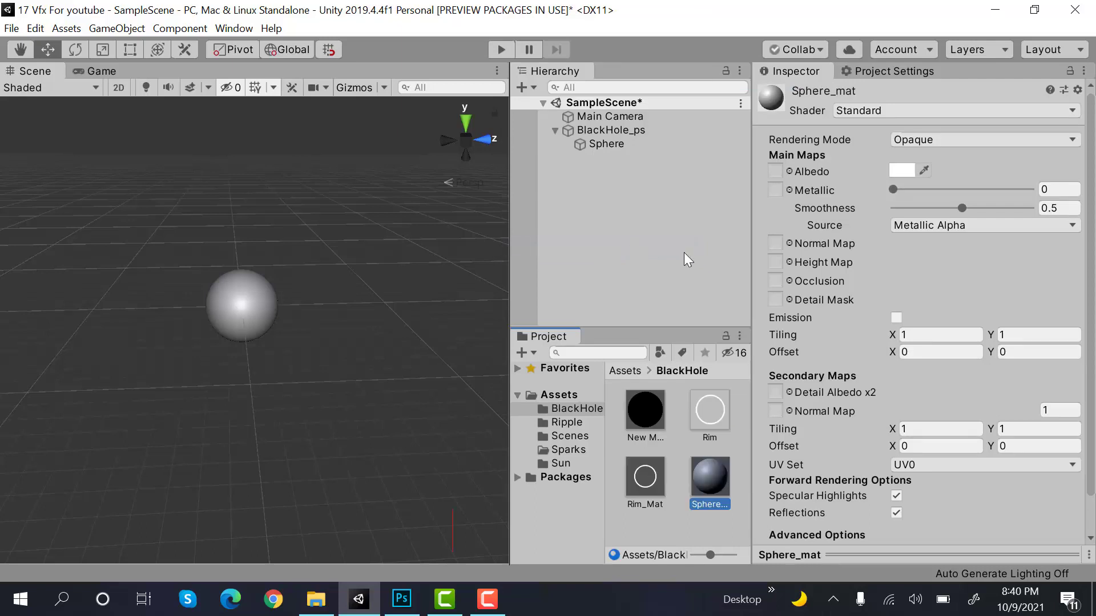
- Make Sphere_mat black with Metallic 1 and Smoothness 0.35, and apply it to the sphere
left_click(902, 170)
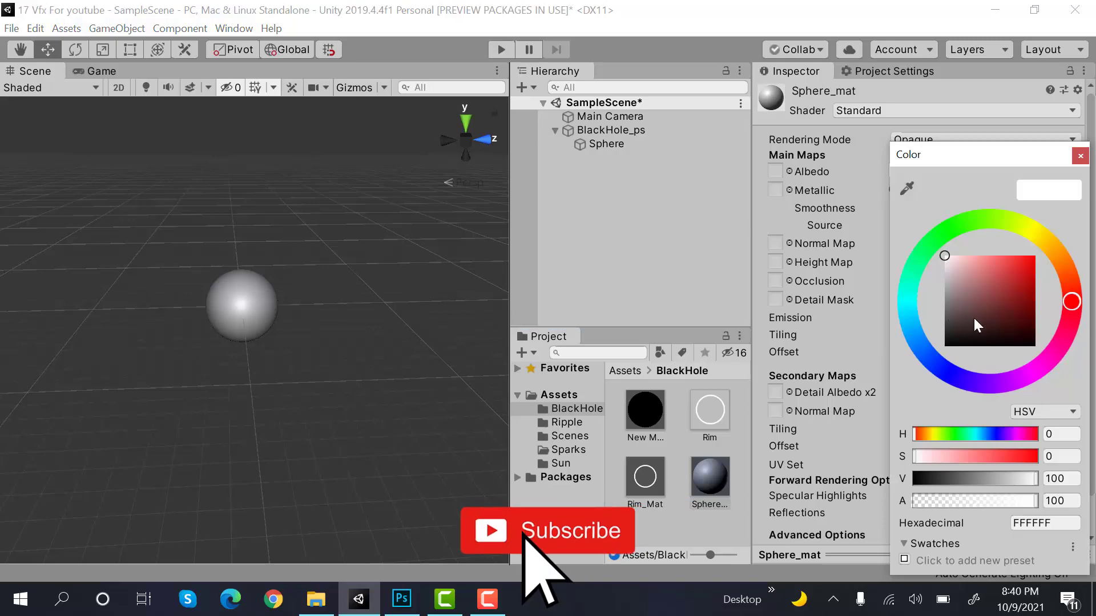
left_click_drag(977, 325, 929, 377)
left_click(1080, 156)
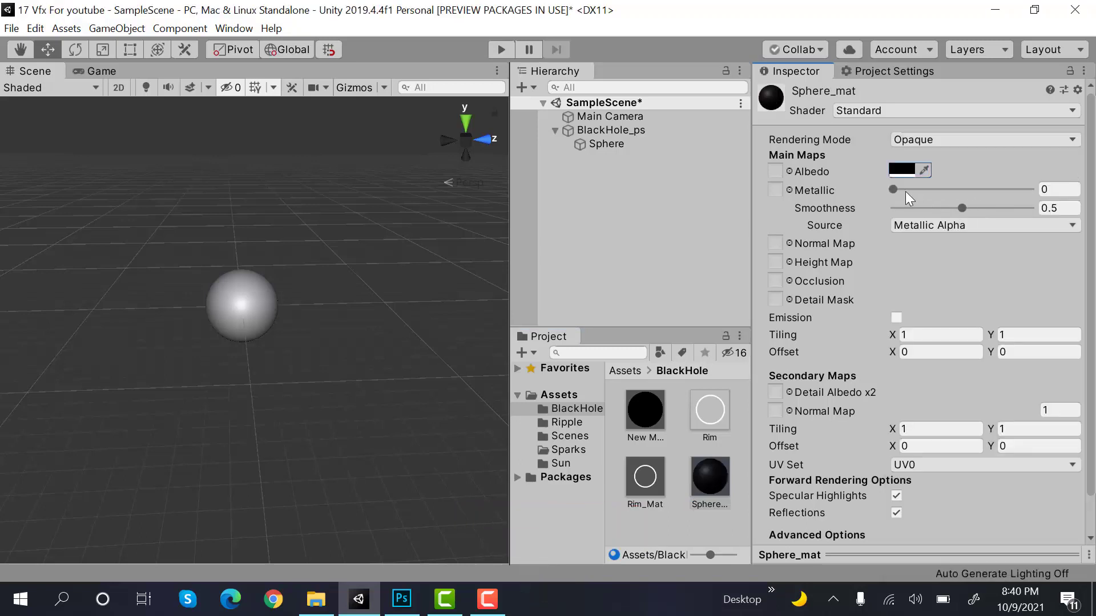
left_click_drag(905, 191, 1033, 190)
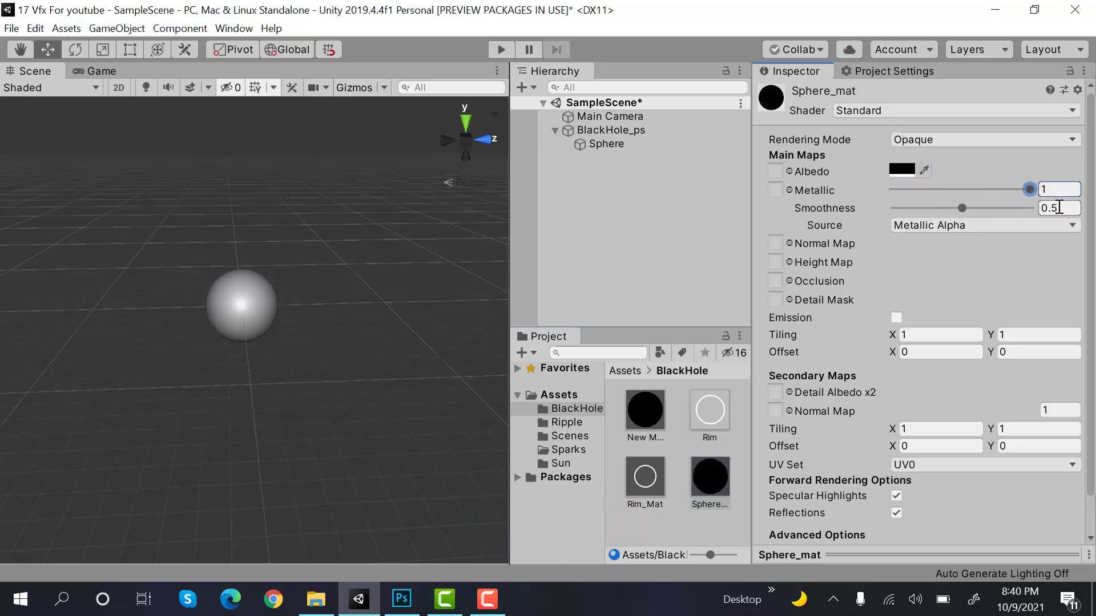
left_click(1059, 207)
type("0")
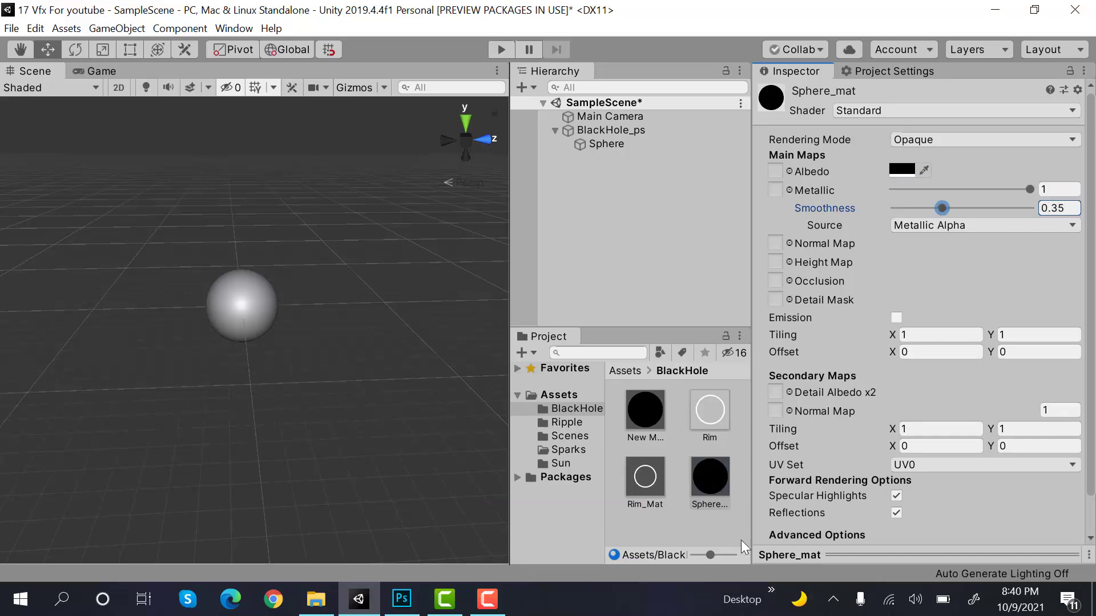
left_click_drag(711, 494, 611, 142)
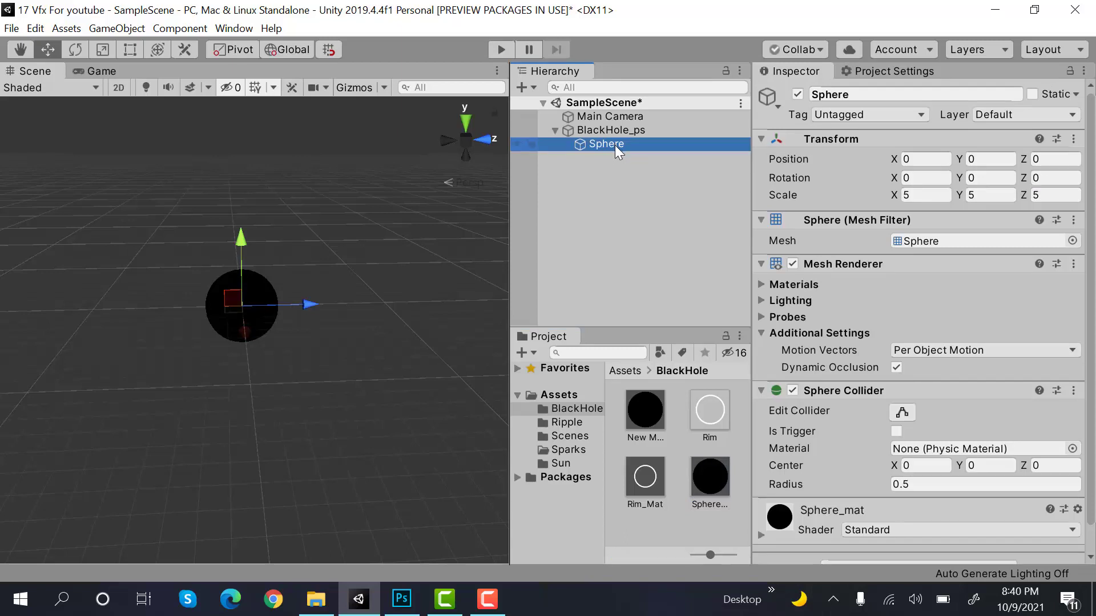
- Add another particle system under BlackHole_ps named Rim_PS
right_click(635, 131)
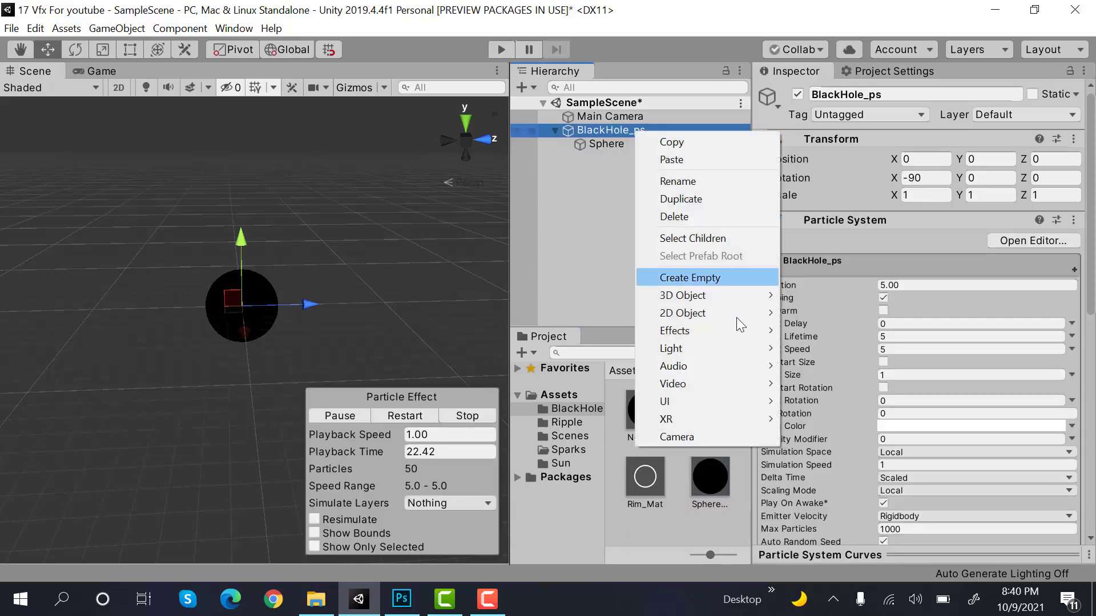
mouse_move(756, 330)
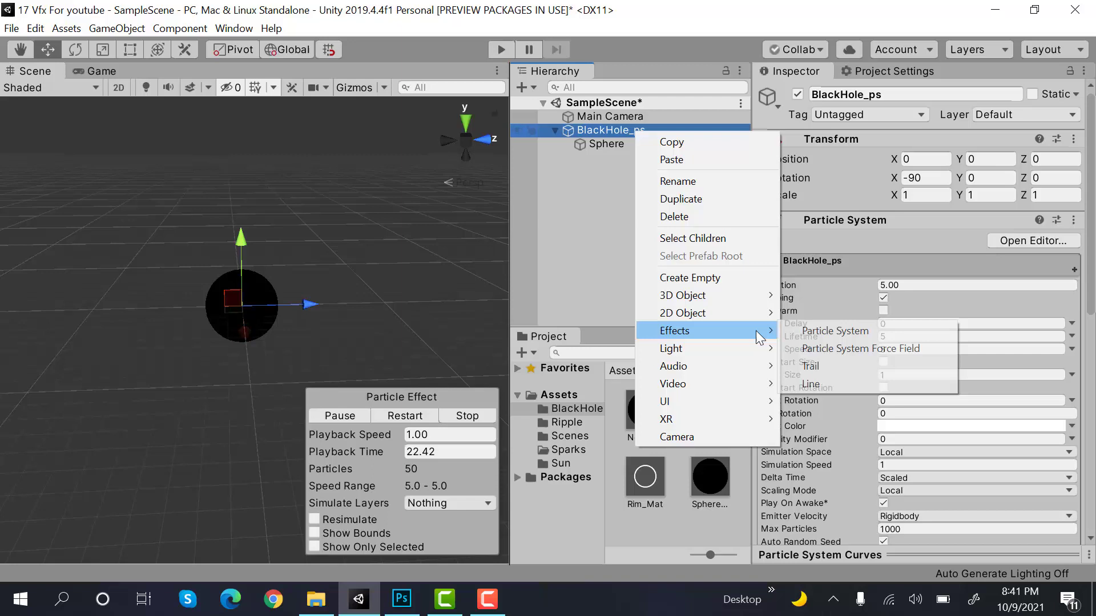
left_click(820, 330)
left_click(906, 97)
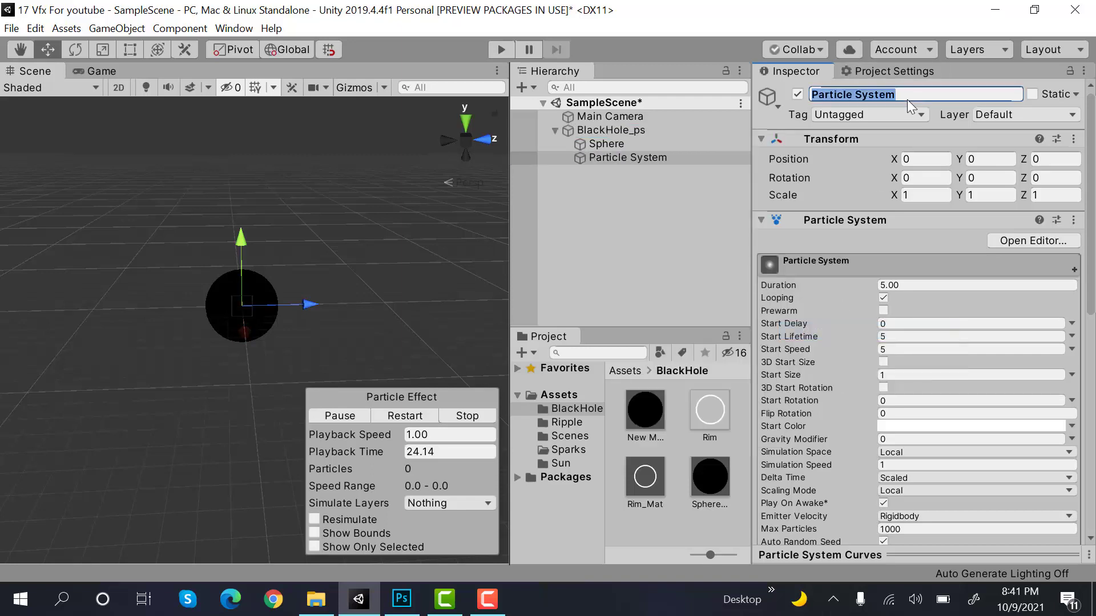
type("Rim_PS")
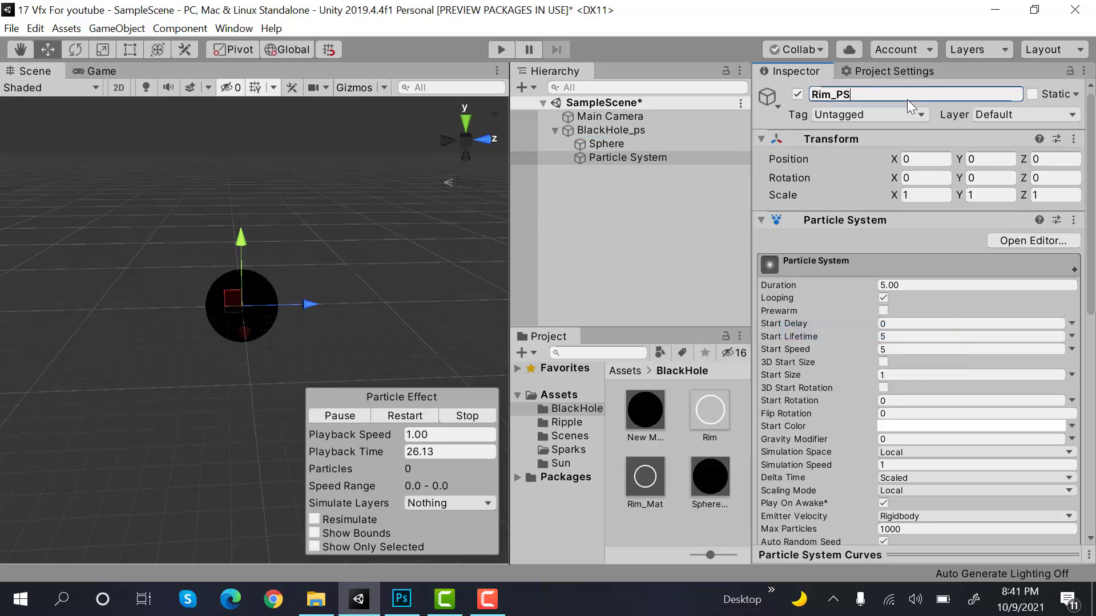
key("Return")
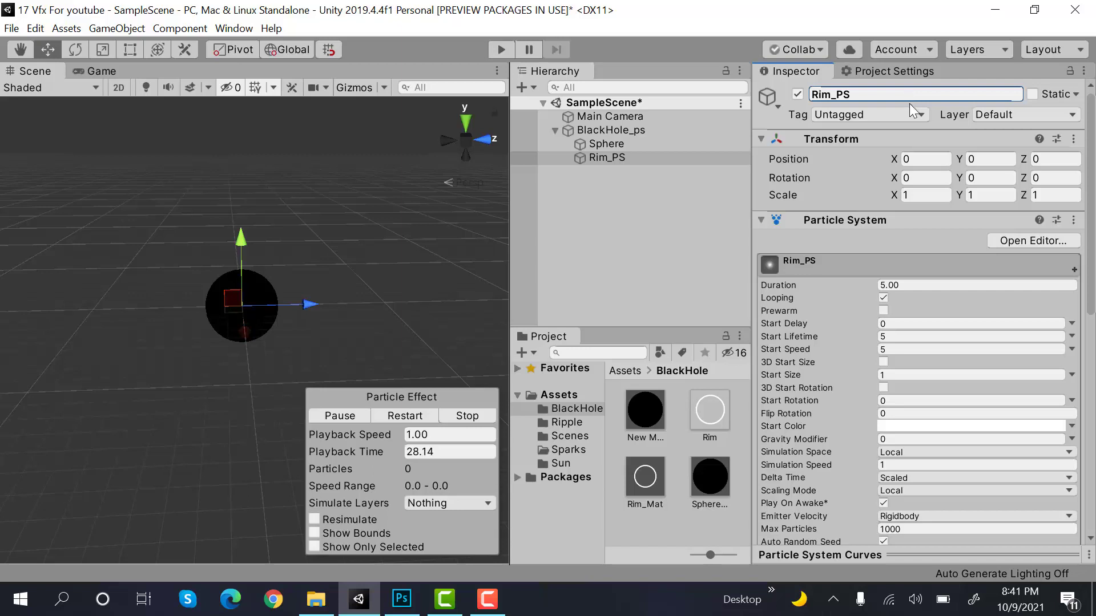
- Set Rim_PS to Duration 1 with Prewarm, Start Lifetime 1, Start Speed 0, Start Size 6
left_click(925, 285)
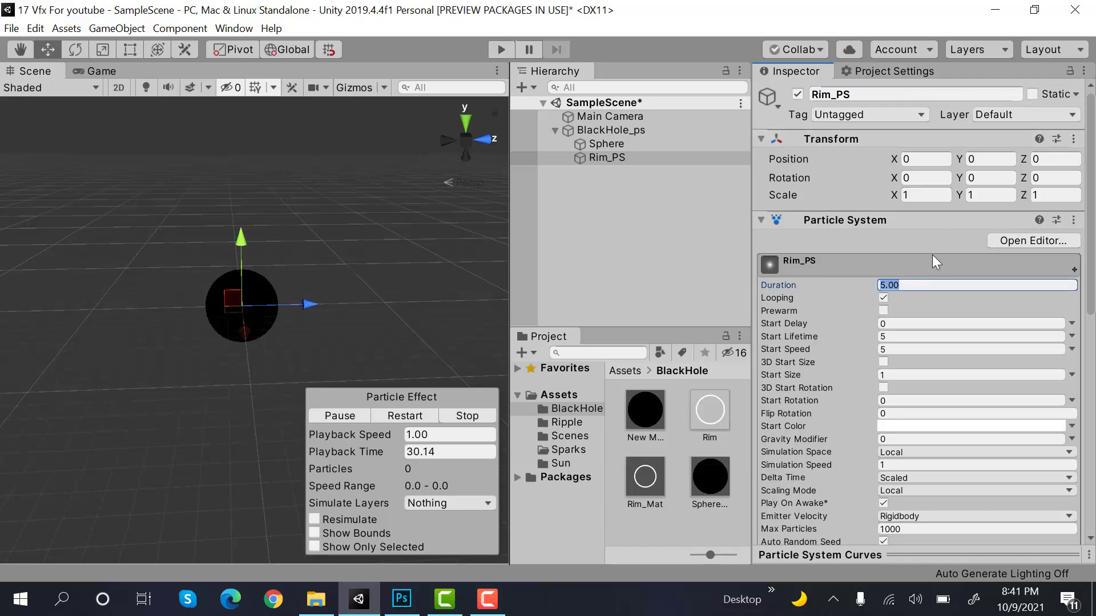
type("1")
left_click(883, 310)
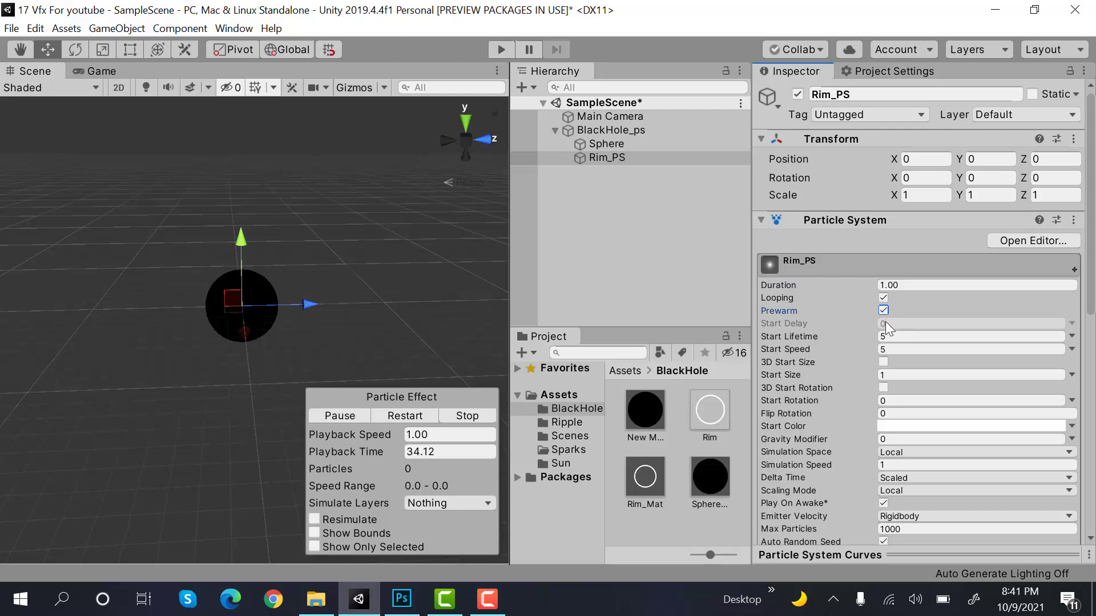
left_click(897, 336)
left_click(895, 348)
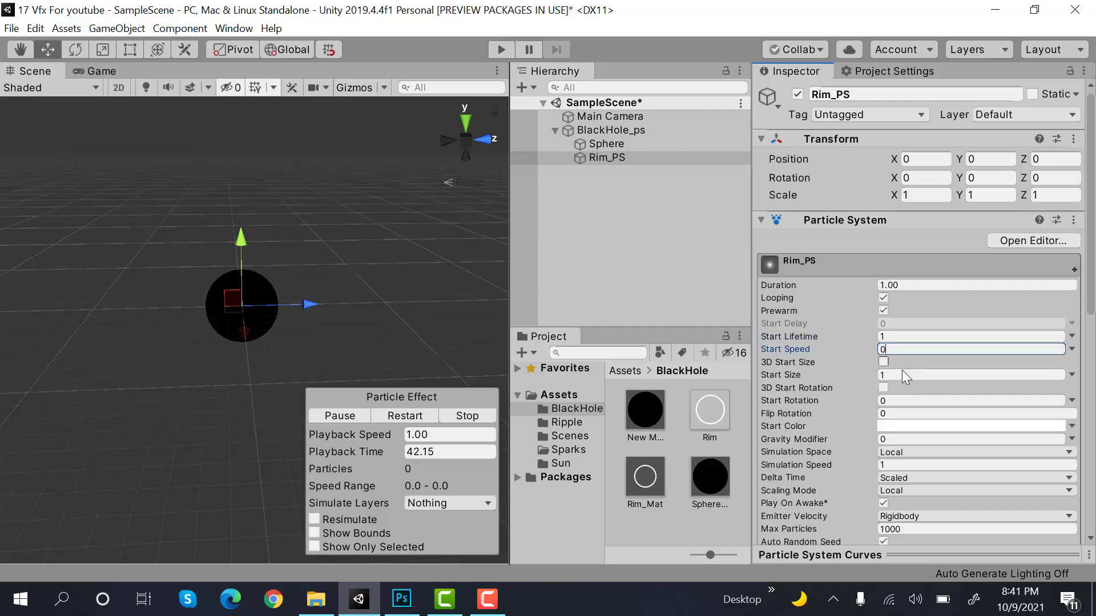
left_click(901, 375)
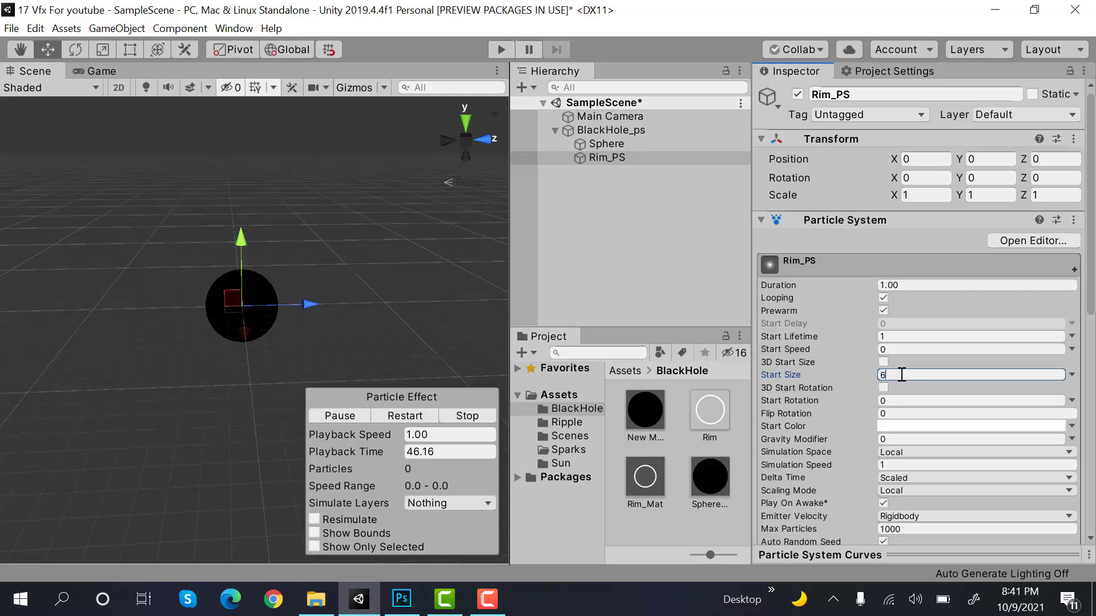
- Make Rim_PS's start colour random between bright cyan and green
left_click(1072, 428)
left_click(1058, 477)
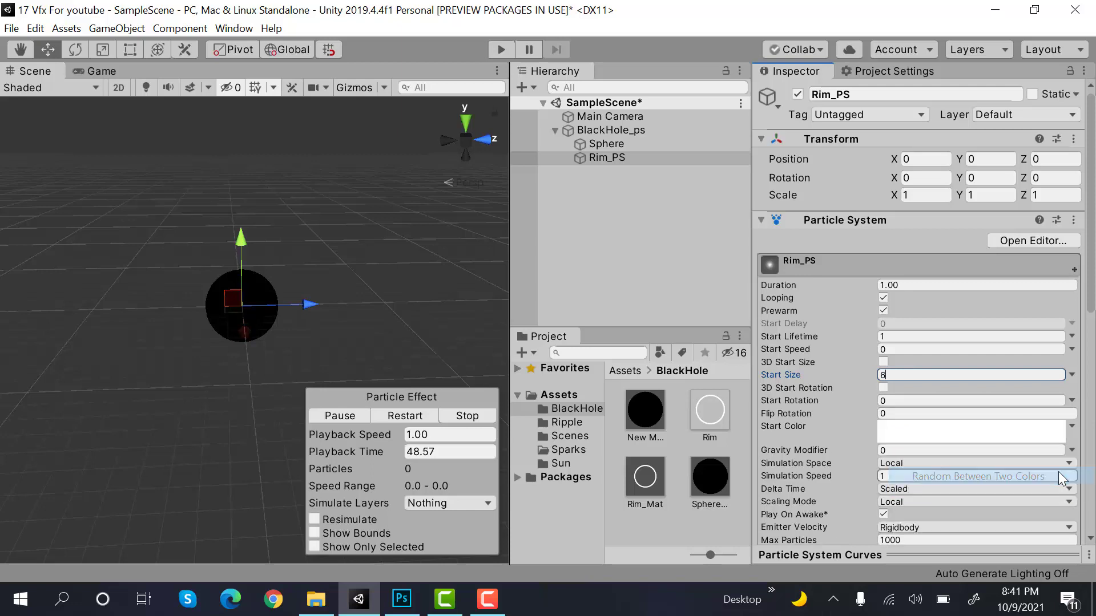
left_click(964, 426)
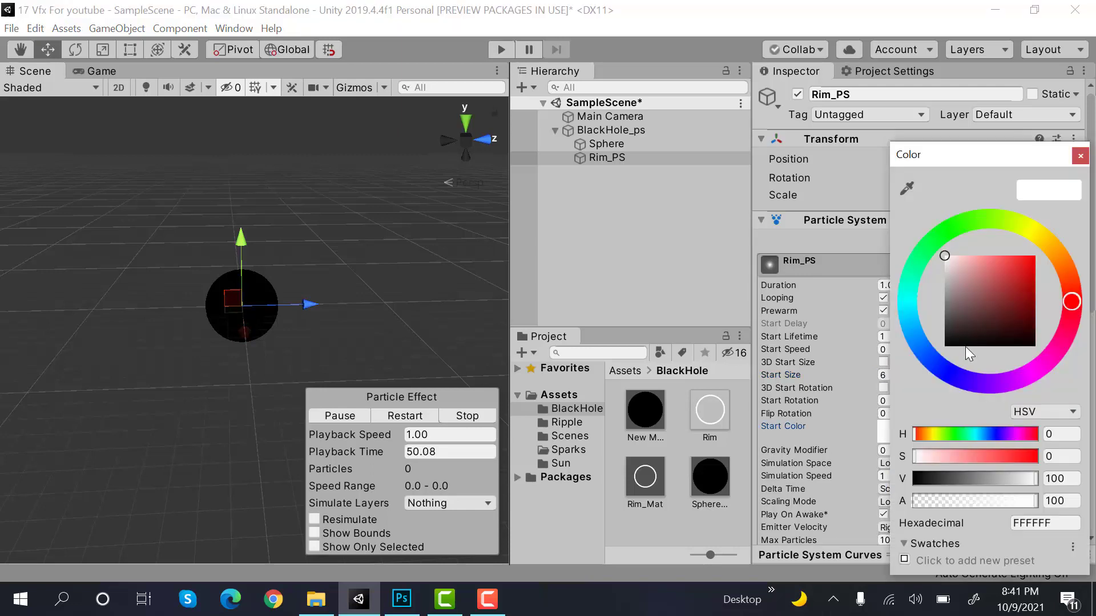
left_click(915, 321)
left_click_drag(999, 291, 1034, 256)
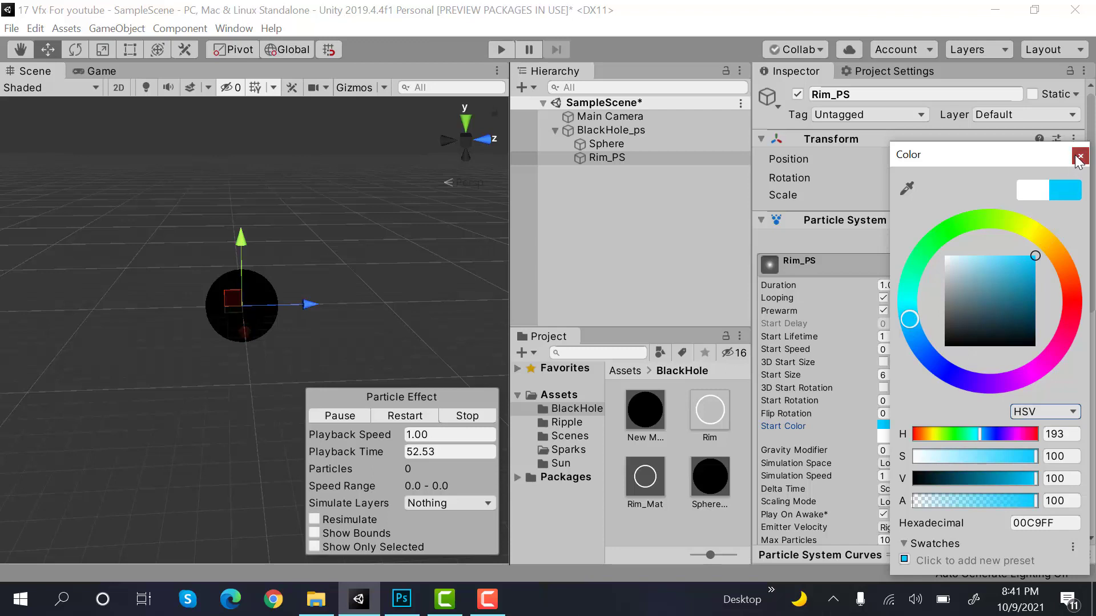
left_click(1078, 160)
left_click(1004, 437)
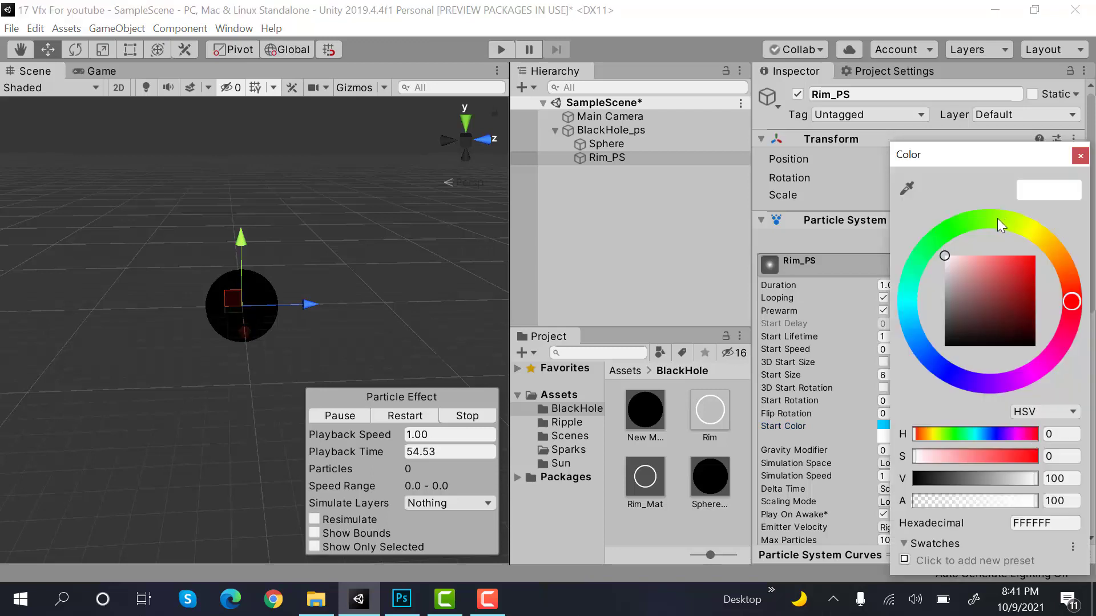
left_click(998, 221)
left_click_drag(1022, 286, 1015, 256)
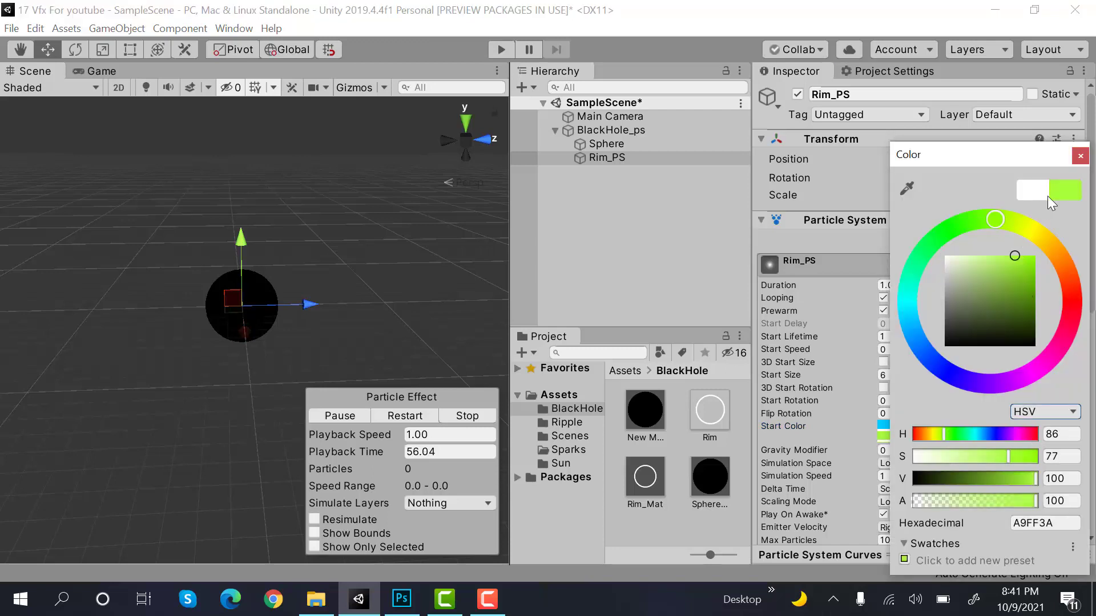
left_click(1080, 156)
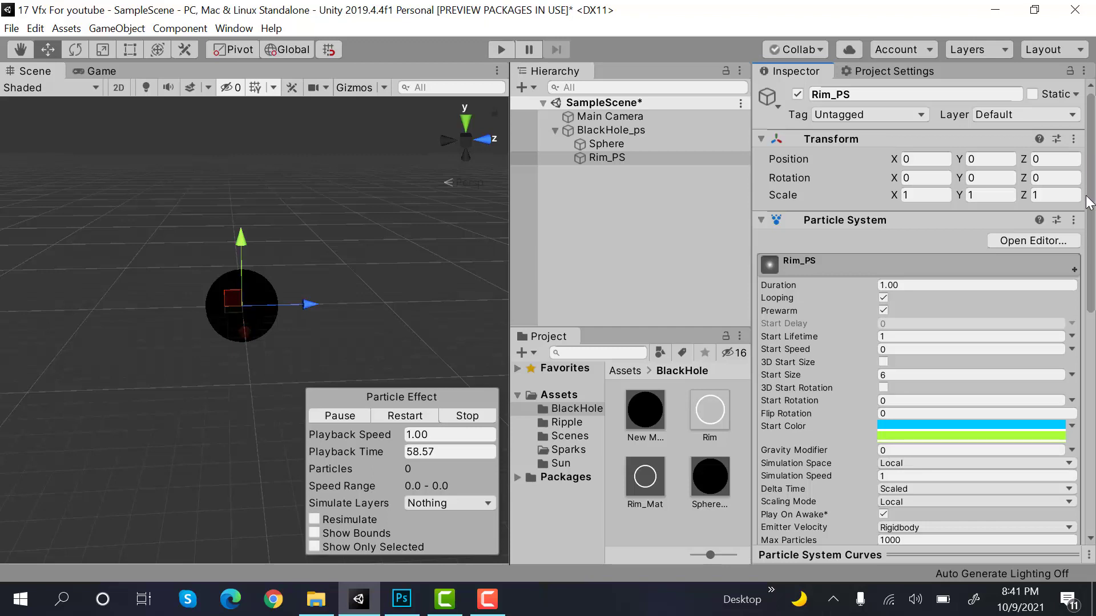
left_click_drag(1087, 203, 1087, 334)
- Set emission Rate over Time to 0, add a burst of count 1, and turn off Shape
left_click(905, 314)
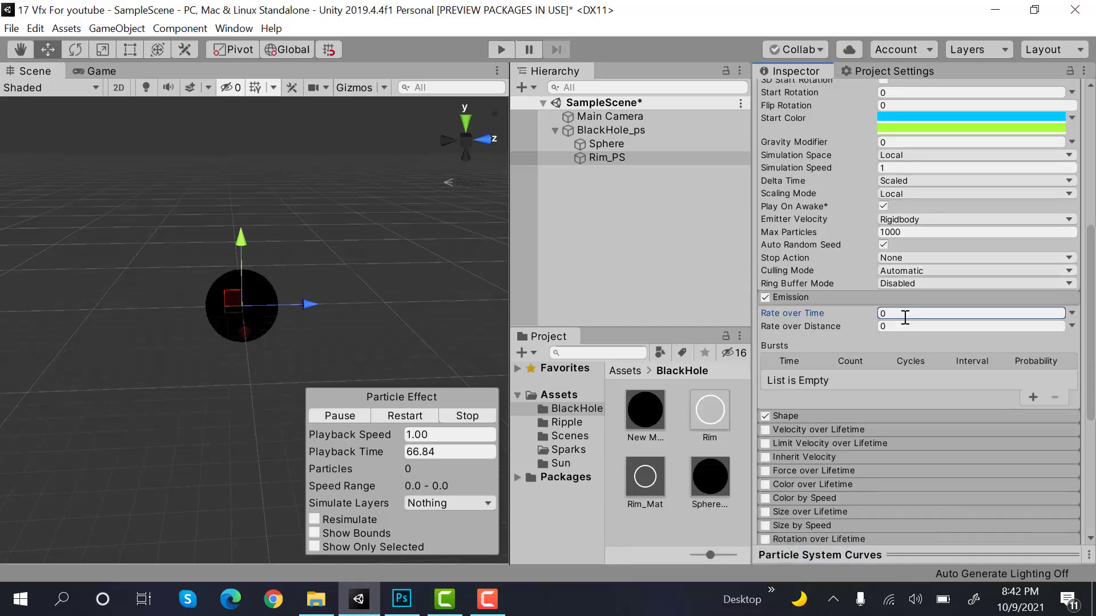
left_click(1031, 397)
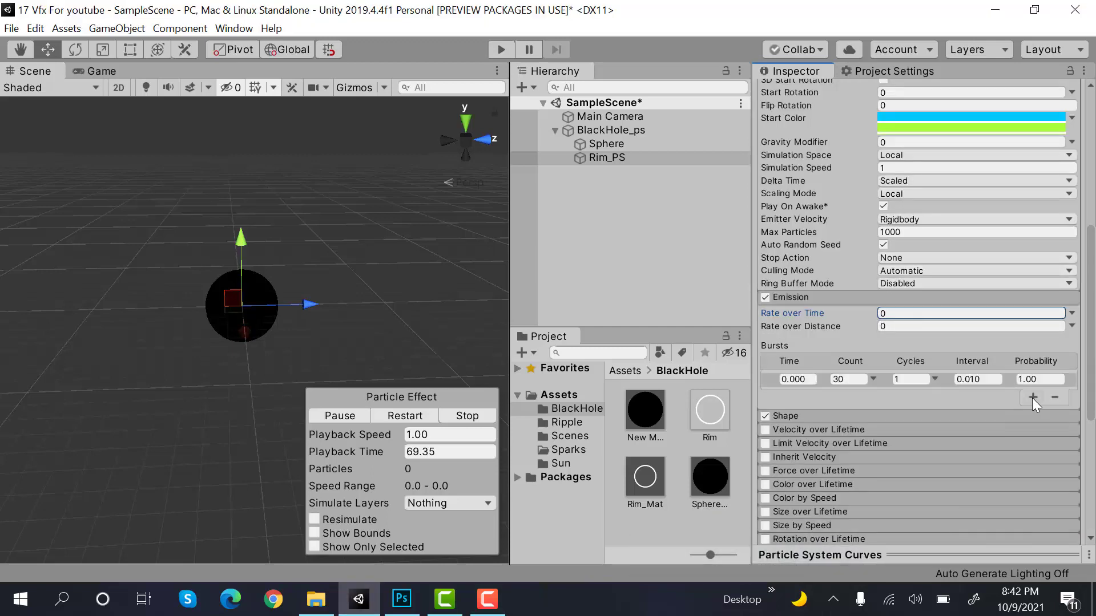
left_click(851, 380)
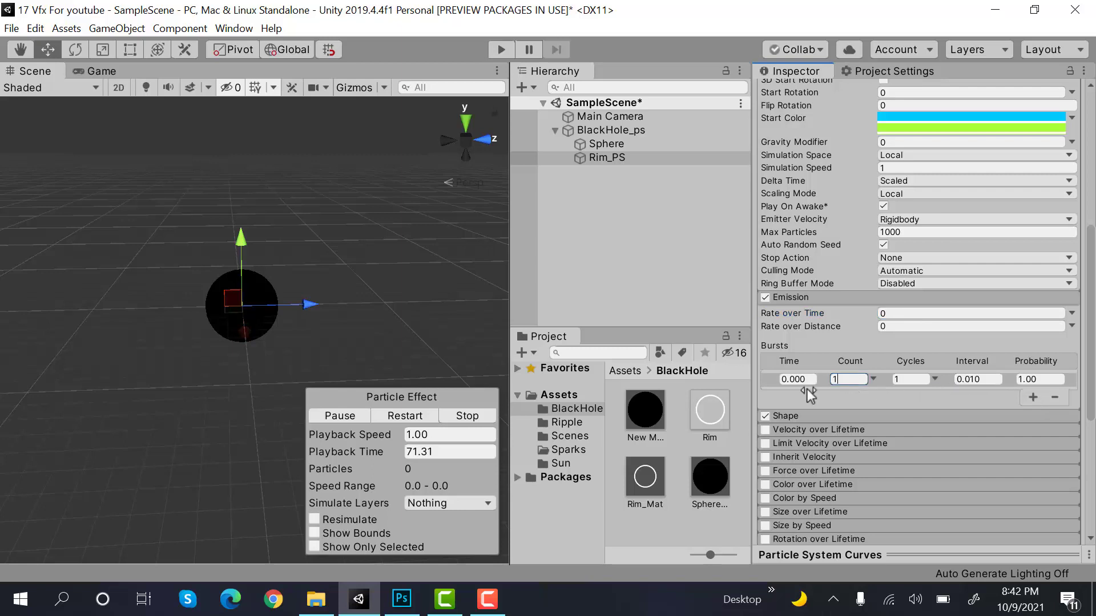
type("1")
left_click(407, 421)
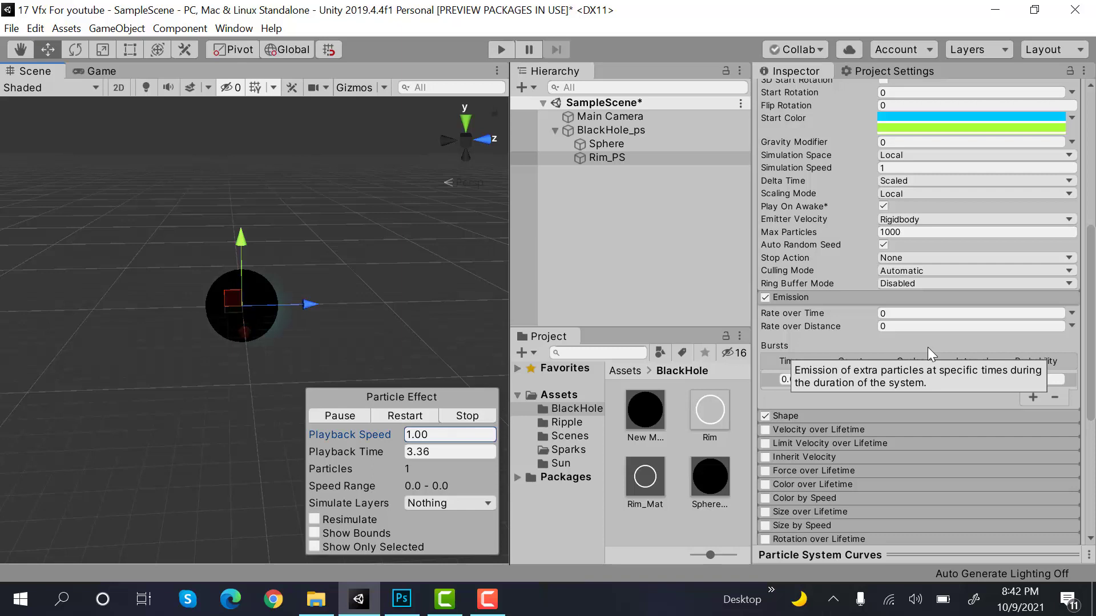
left_click(813, 298)
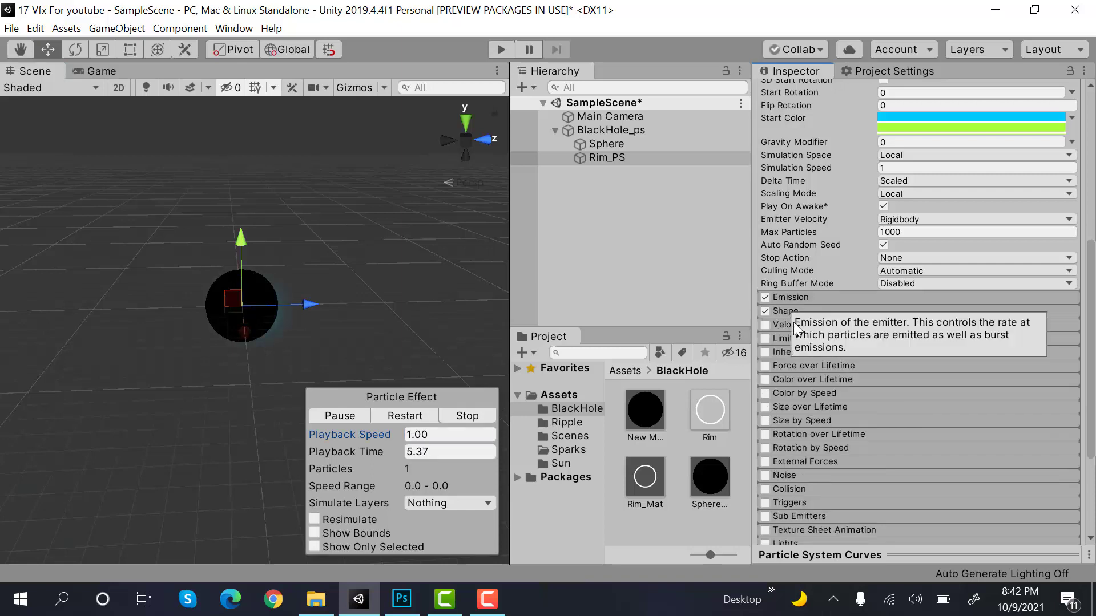
left_click(766, 313)
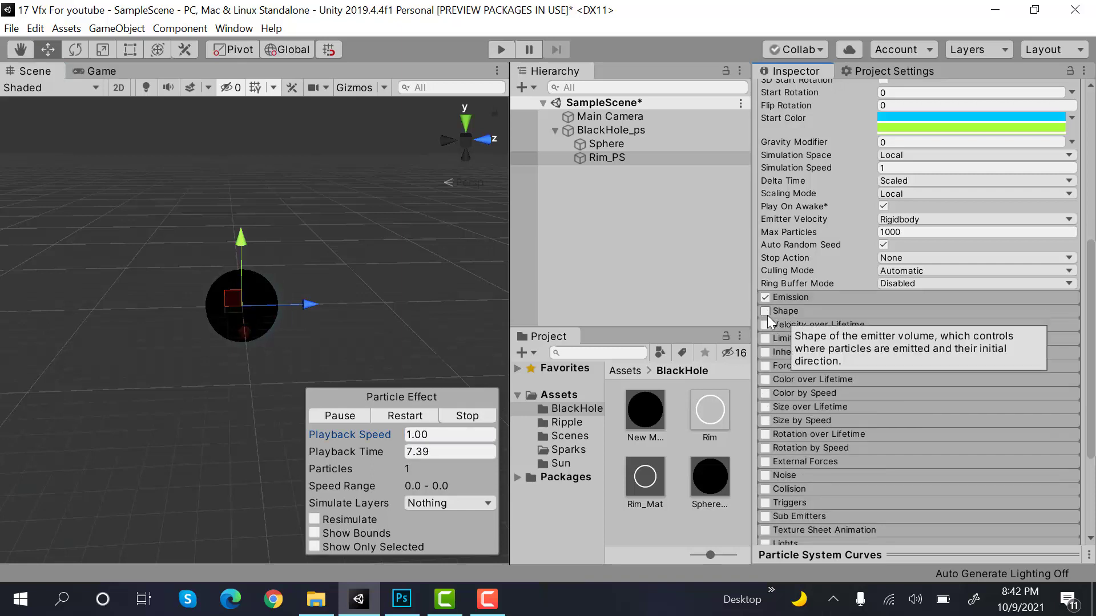
scroll(792, 310, "up", 5)
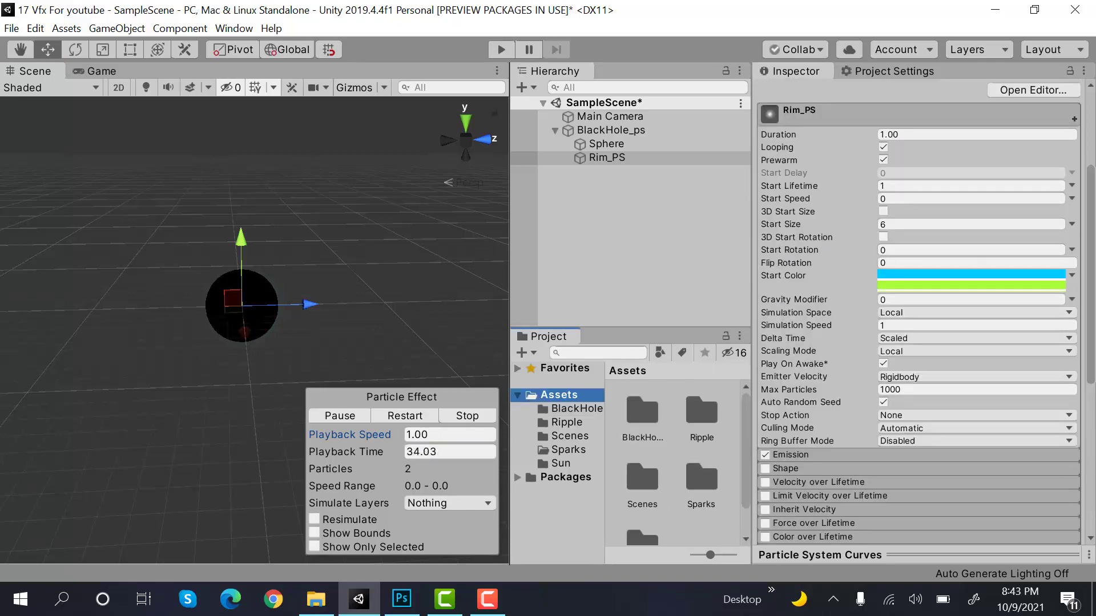
- Set Rim_PS's Start Rotation to random between -360 and 360
left_click(1072, 249)
left_click(978, 301)
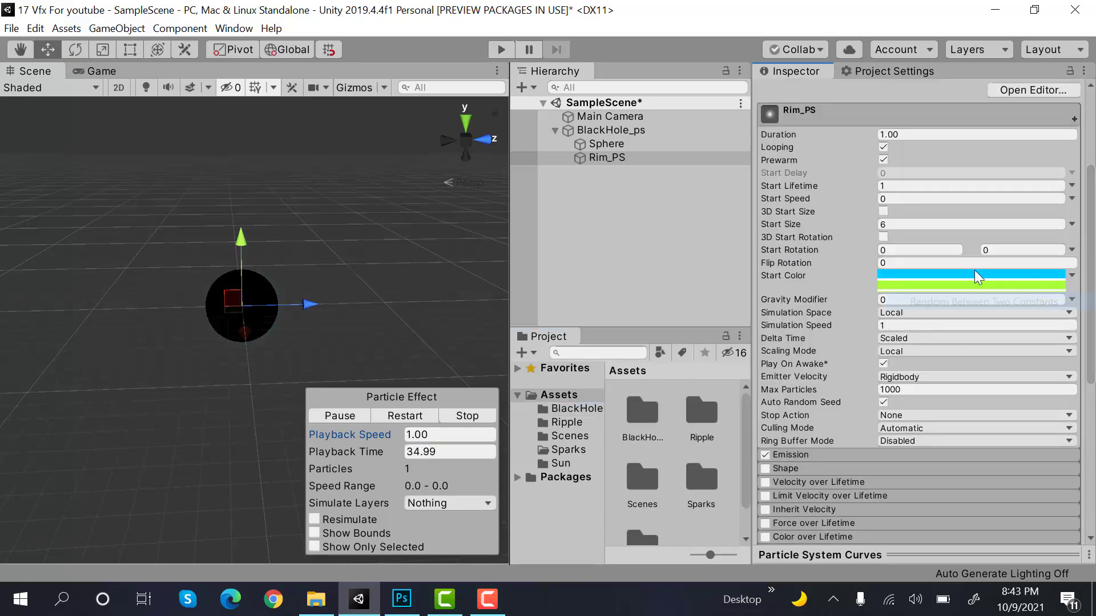
left_click(952, 250)
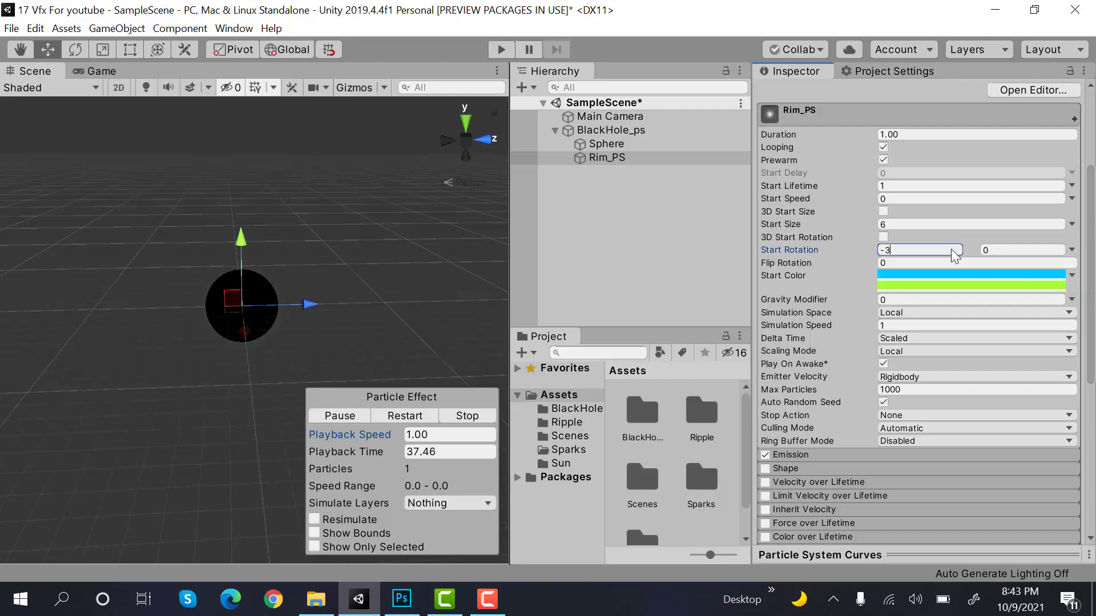
left_click(998, 250)
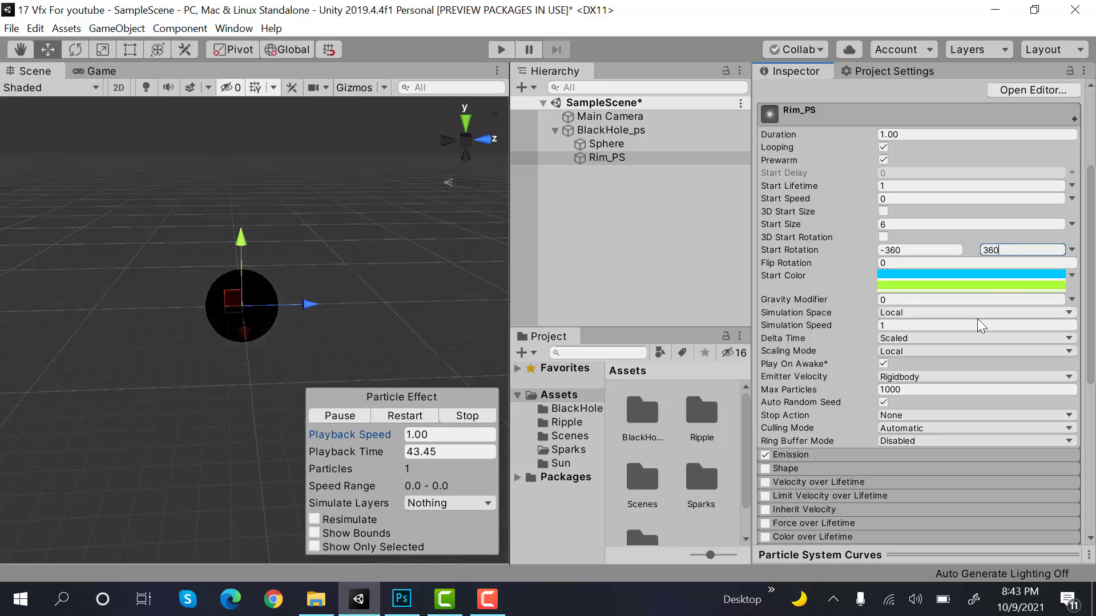
- Switch the Renderer's Render Mode to Mesh using the Sphere mesh
scroll(936, 400, "down", 10)
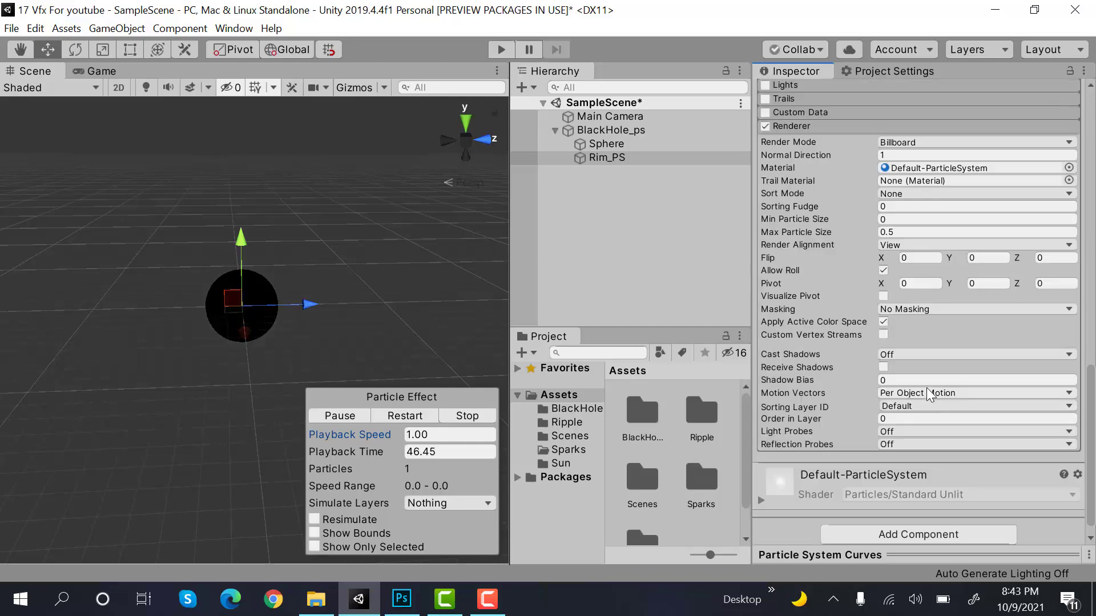
left_click(938, 141)
left_click(942, 228)
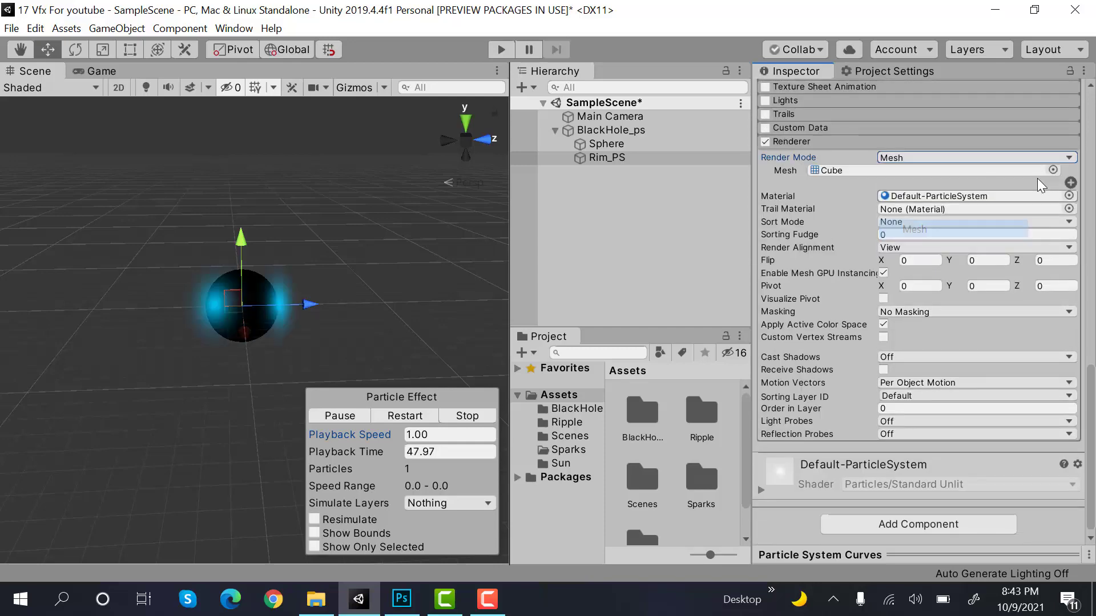
left_click(1053, 170)
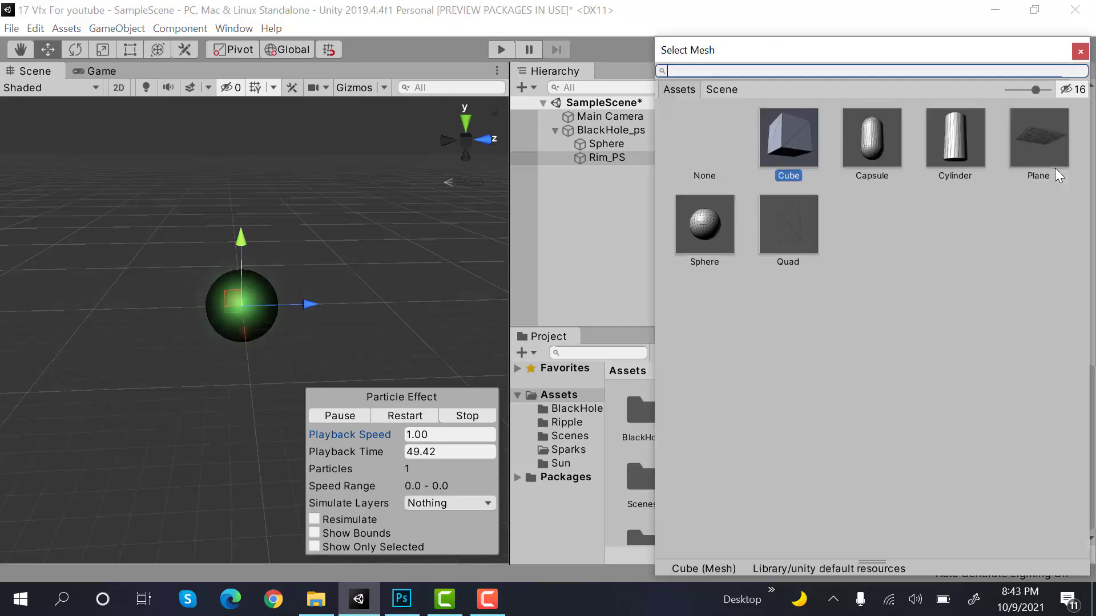
left_click(705, 218)
left_click(1080, 52)
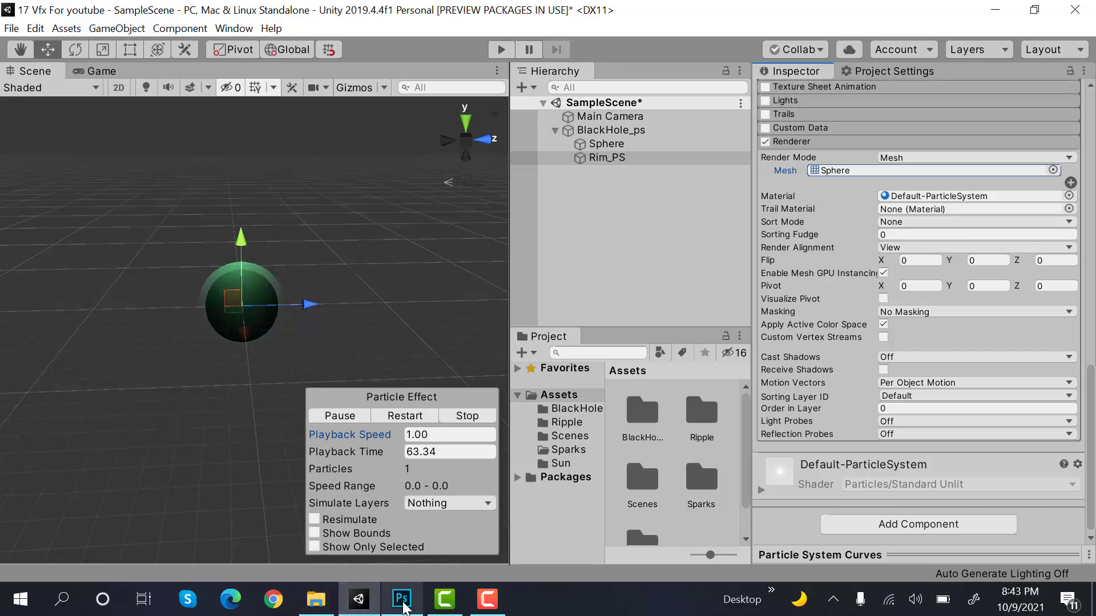
mouse_move(403, 606)
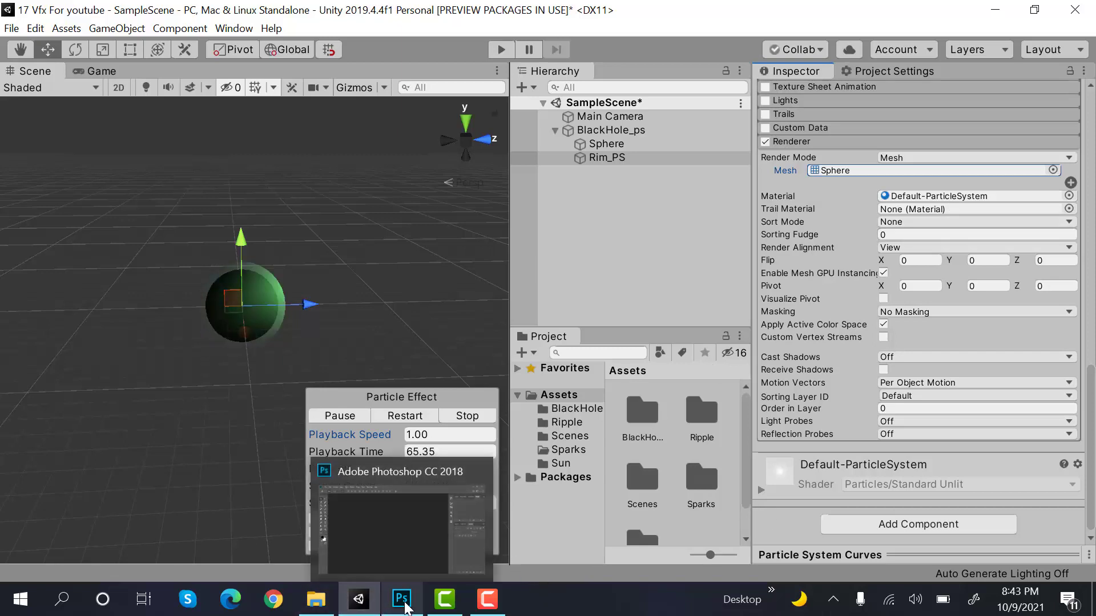
- Stop the Unity particle preview and switch over to Photoshop
left_click(406, 606)
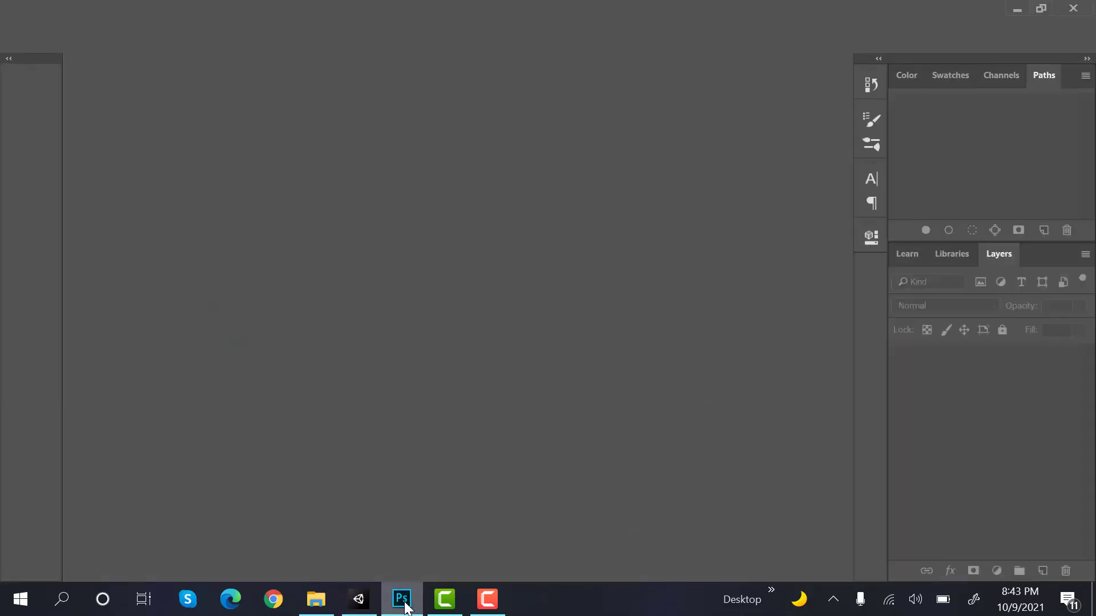
left_click(404, 600)
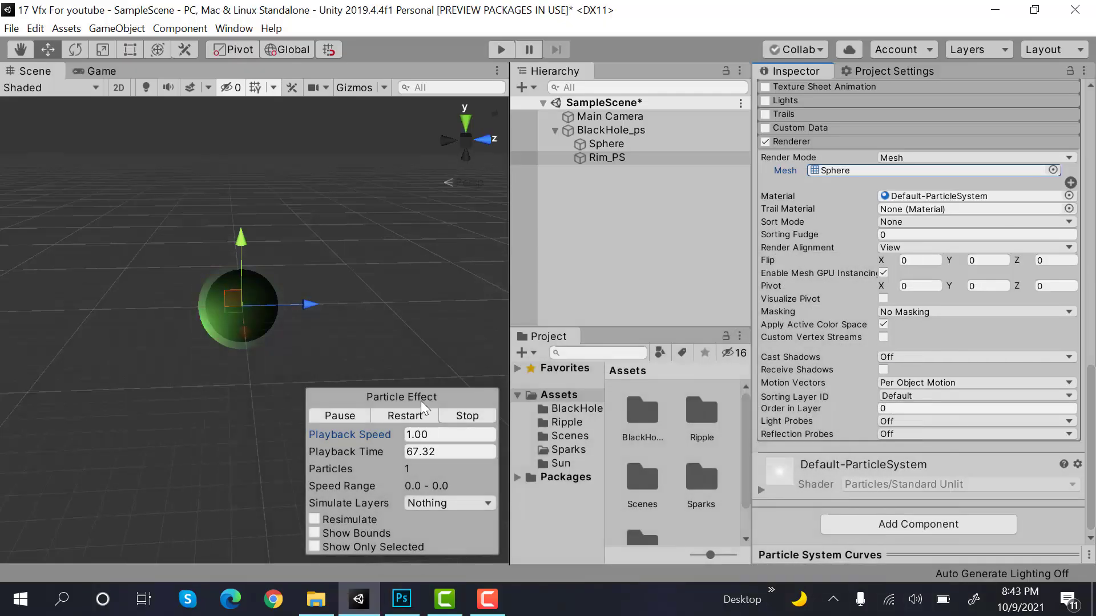
left_click(474, 417)
left_click(401, 599)
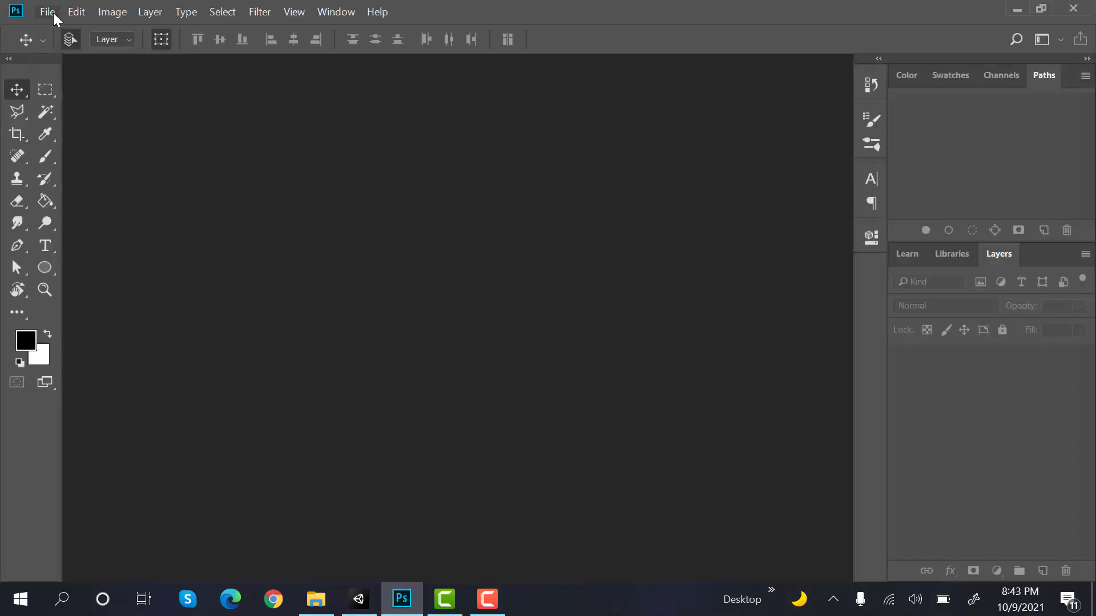
- Create a new 512 × 512 pixel document via File > New
left_click(48, 12)
left_click(63, 27)
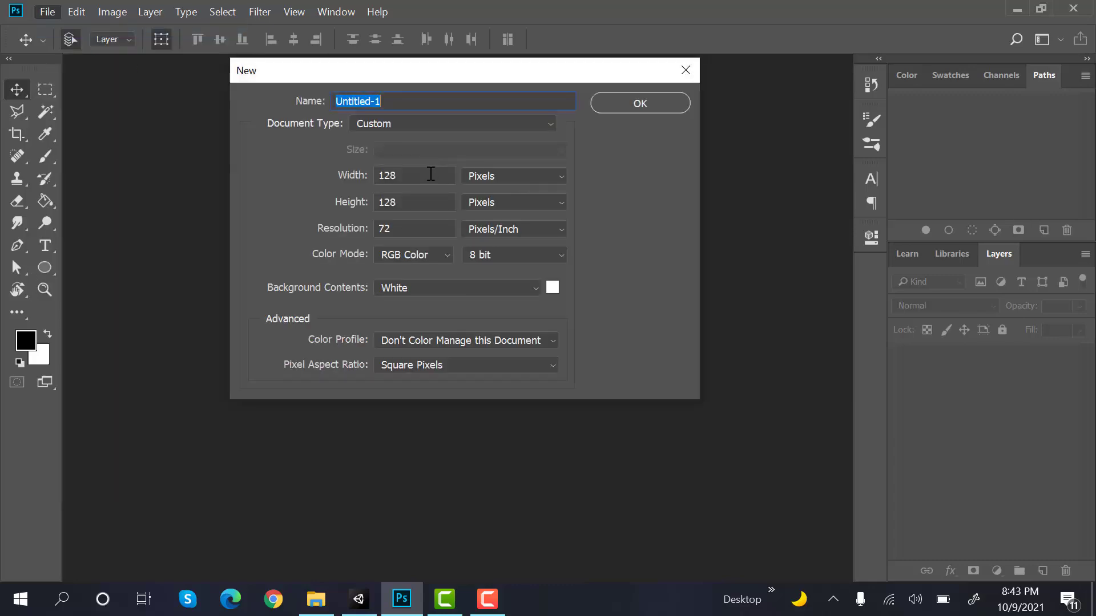
double_click(431, 174)
type("512")
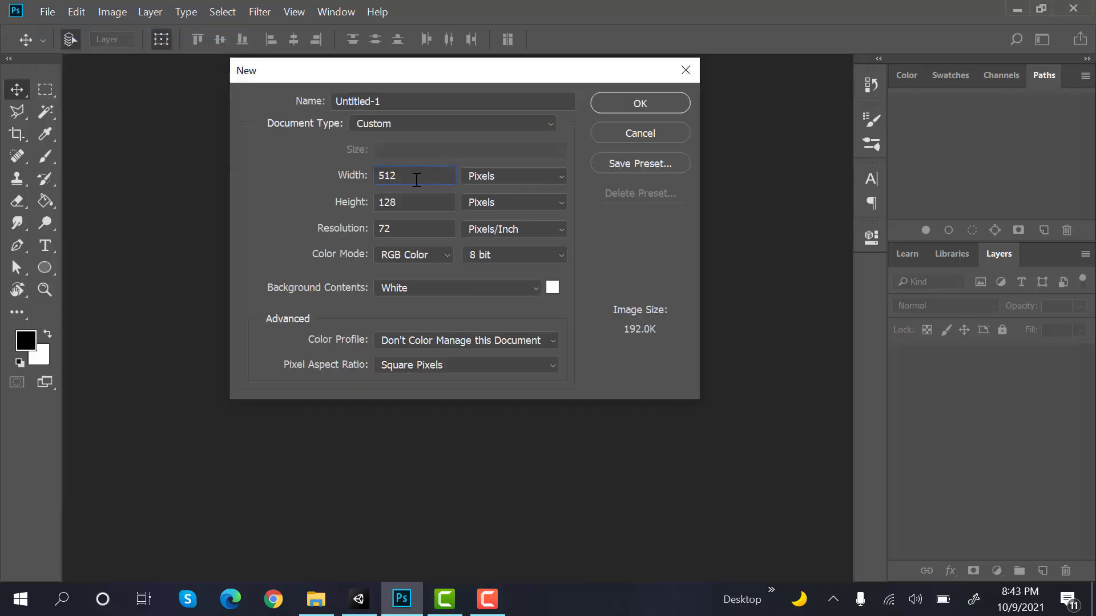
key("Tab")
type("512")
key("Return")
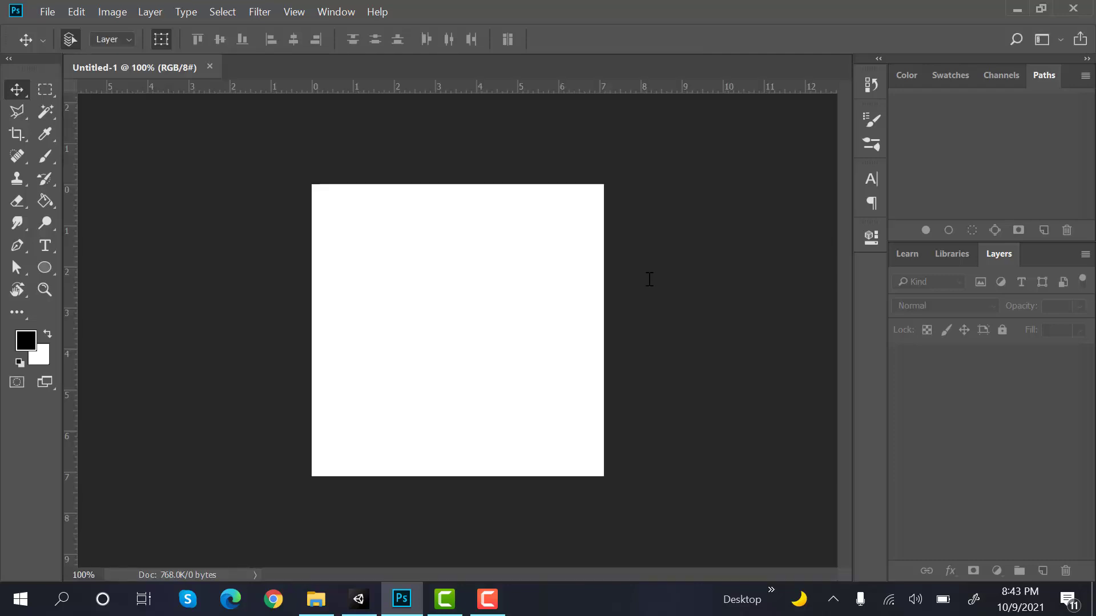
- Fill the canvas with black using the Paint Bucket and add a new layer
key("g")
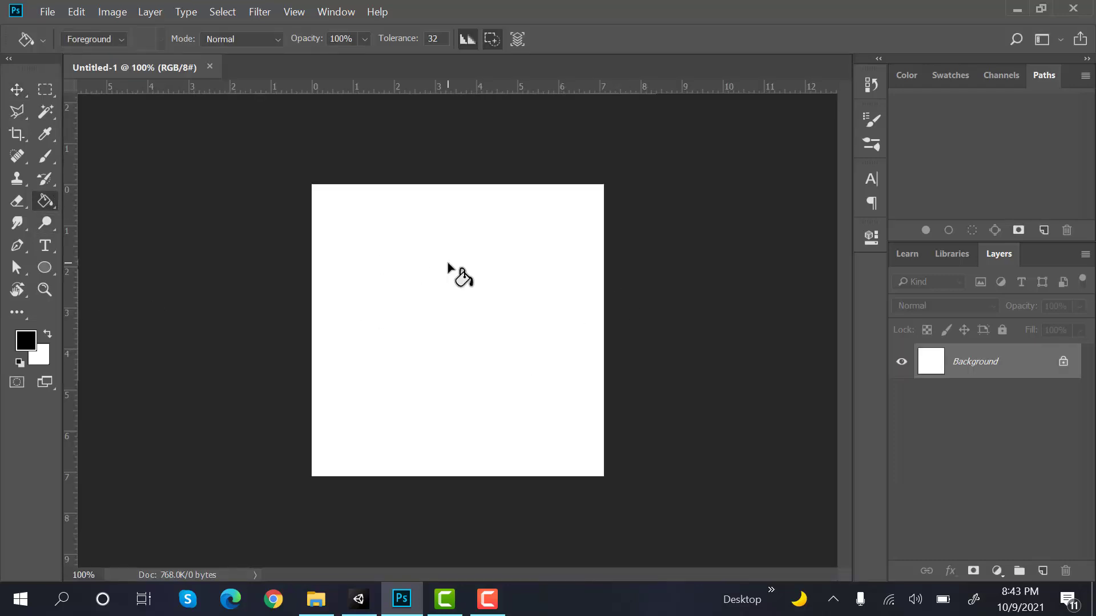
left_click(455, 274)
left_click(1042, 570)
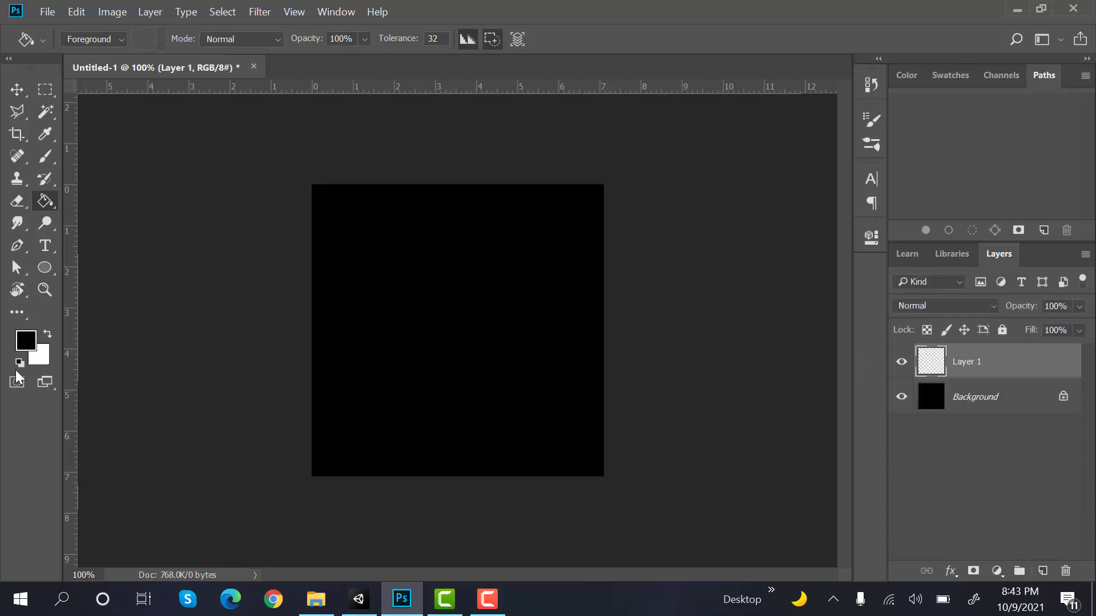
- Draw a white-stroked circle outline with the Ellipse tool and centre it on the canvas
left_click(48, 333)
left_click(44, 267)
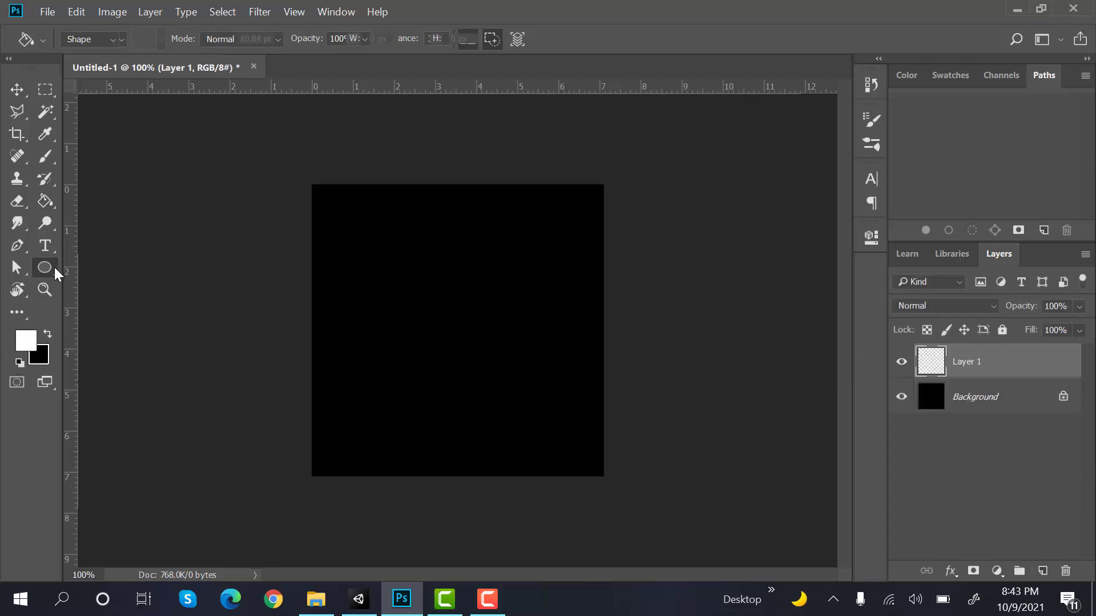
left_click(117, 299)
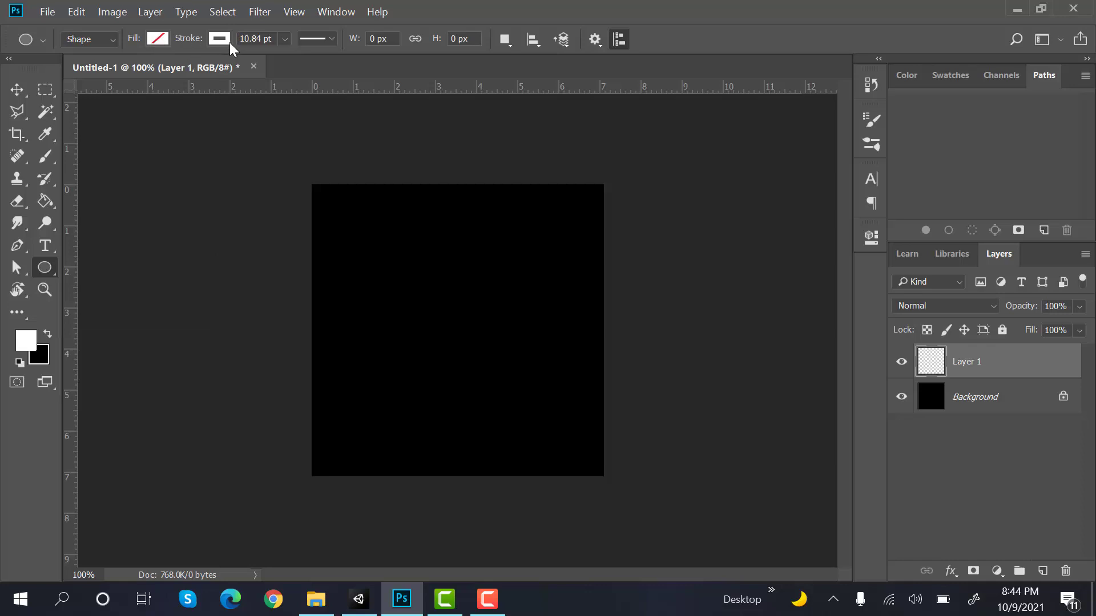
left_click_drag(459, 314, 569, 435, "alt+shift")
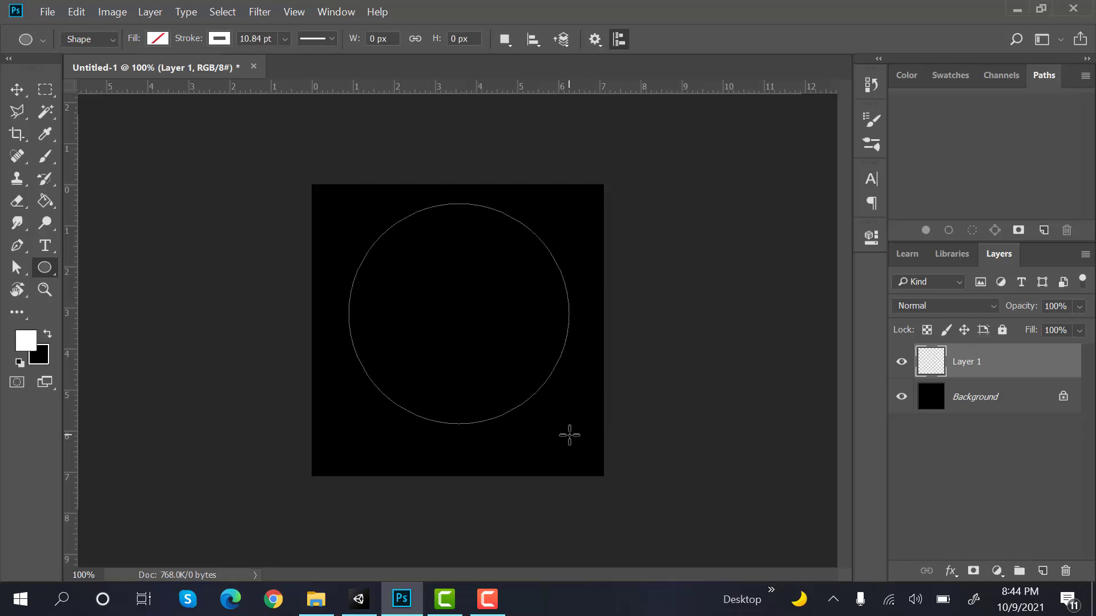
left_click(820, 234)
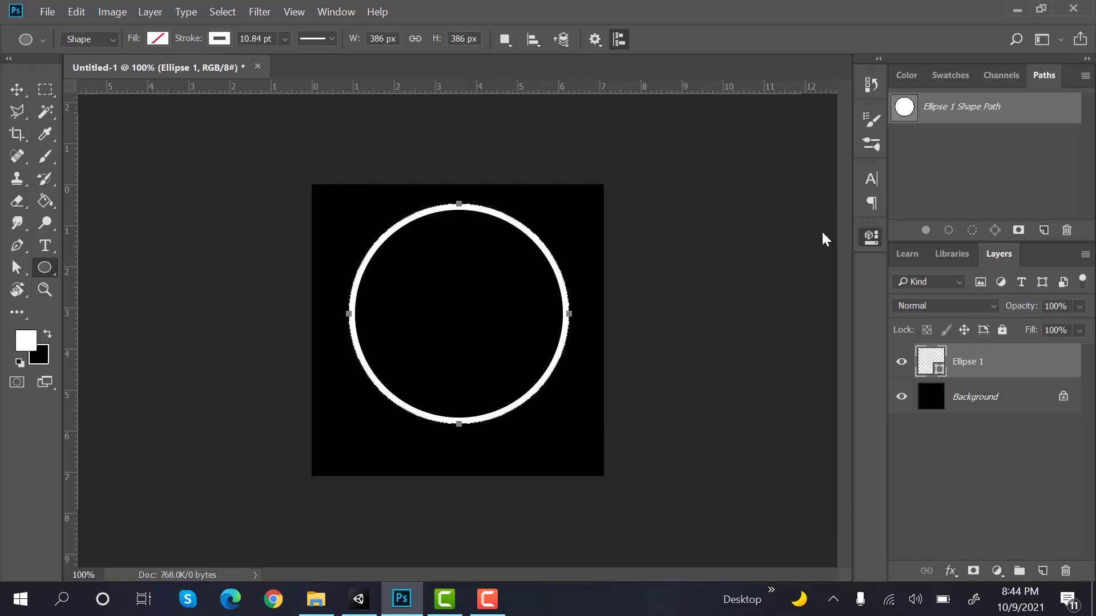
key("v")
left_click_drag(541, 254, 542, 271)
left_click_drag(542, 276, 539, 265)
- Add a white Outer Glow to Ellipse 1: 56% opacity, 15% spread, 29 px size
right_click(1039, 367)
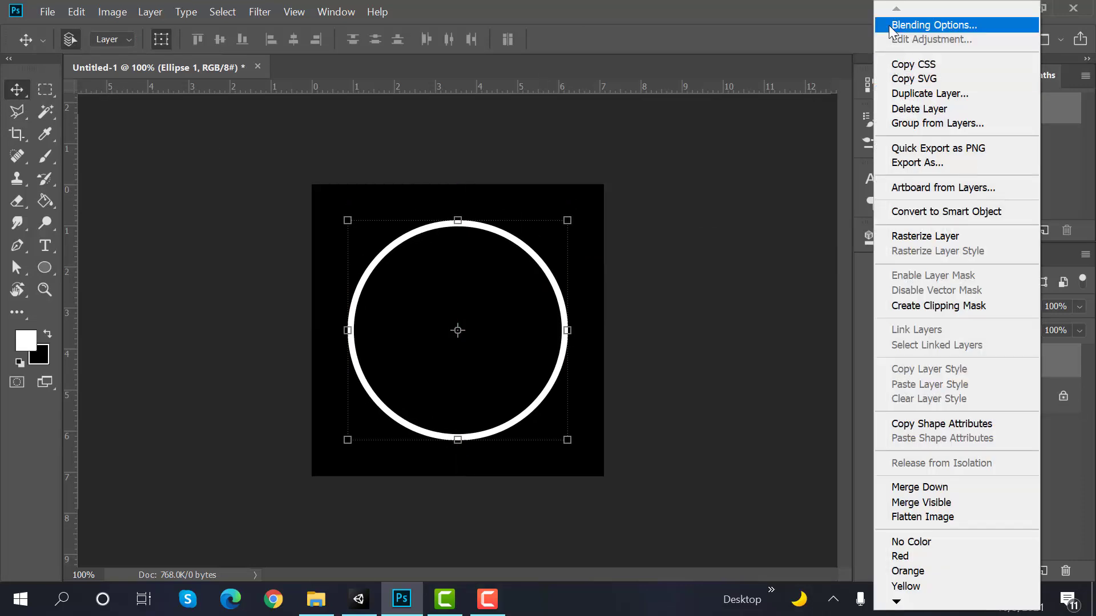
left_click(891, 64)
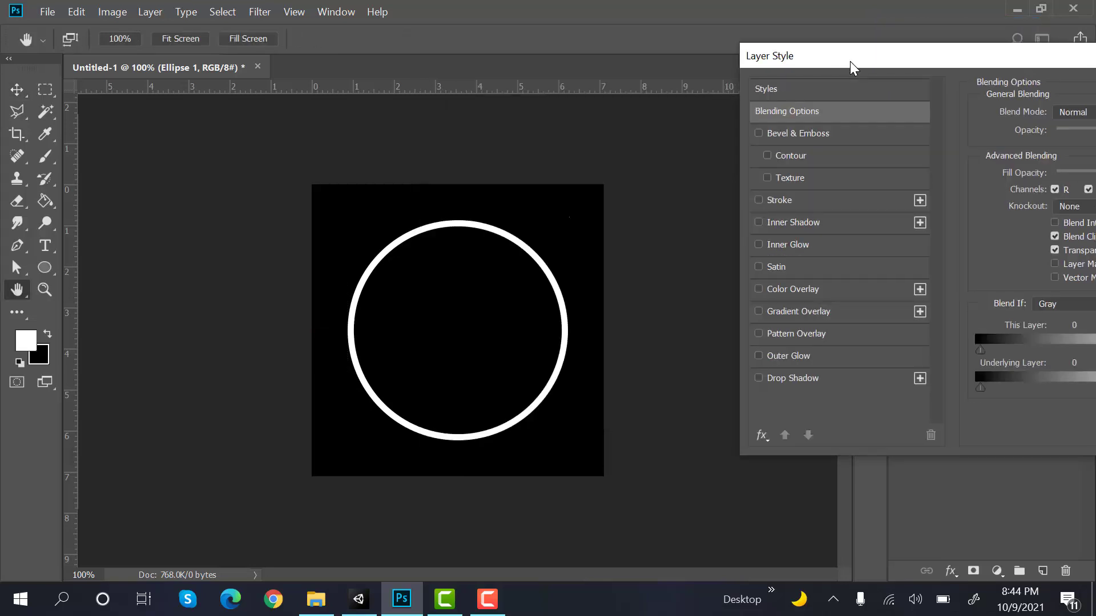
left_click_drag(851, 61, 849, 60)
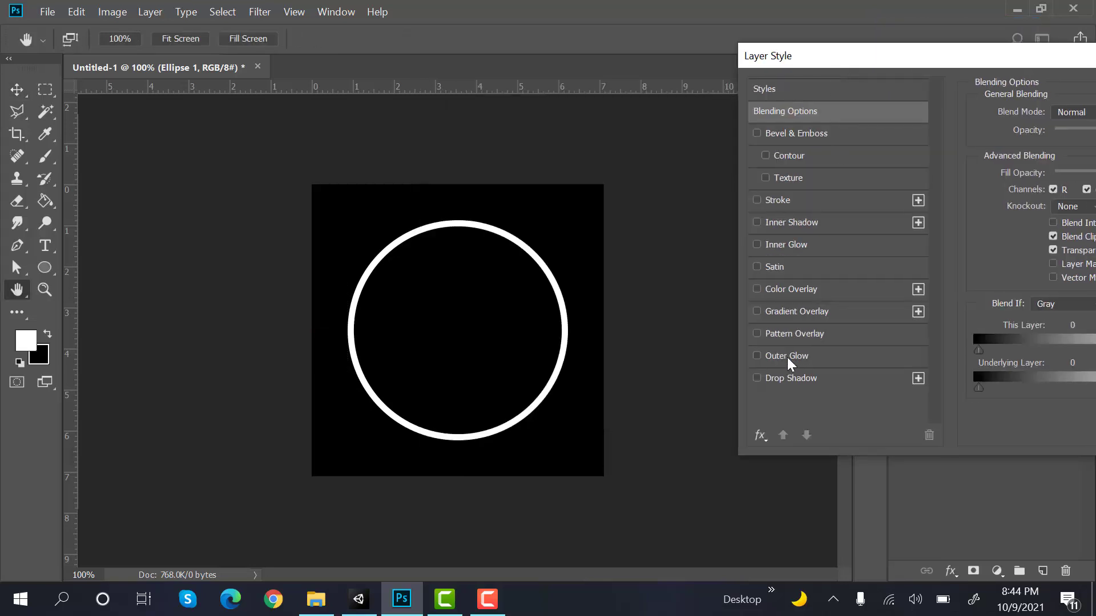
left_click(790, 358)
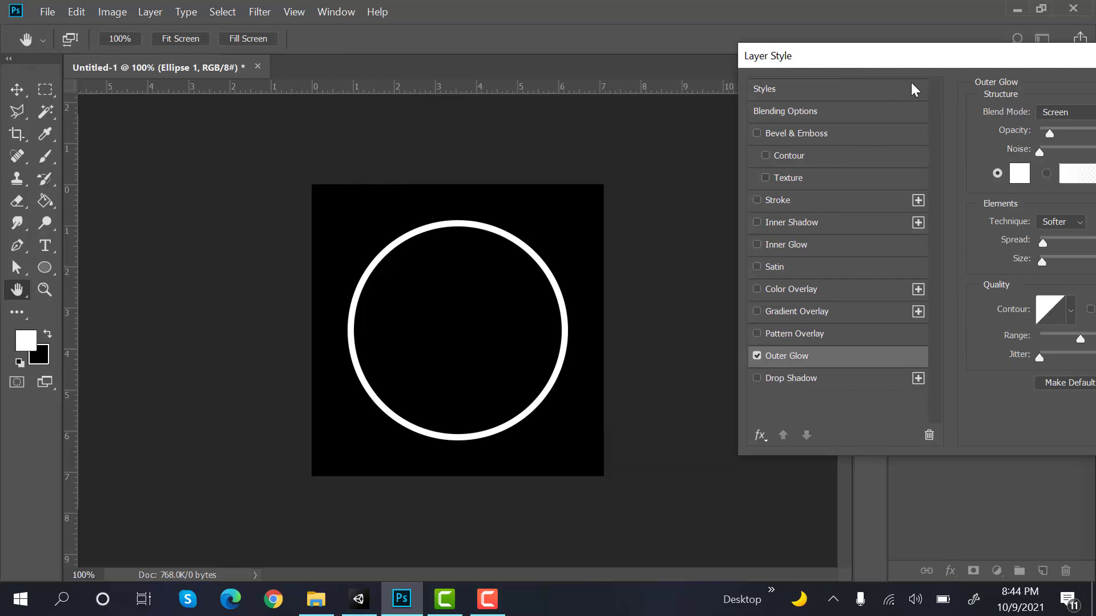
left_click_drag(918, 56, 810, 68)
mouse_move(939, 145)
left_mouse_down()
mouse_move(985, 142)
mouse_move(951, 143)
left_mouse_up()
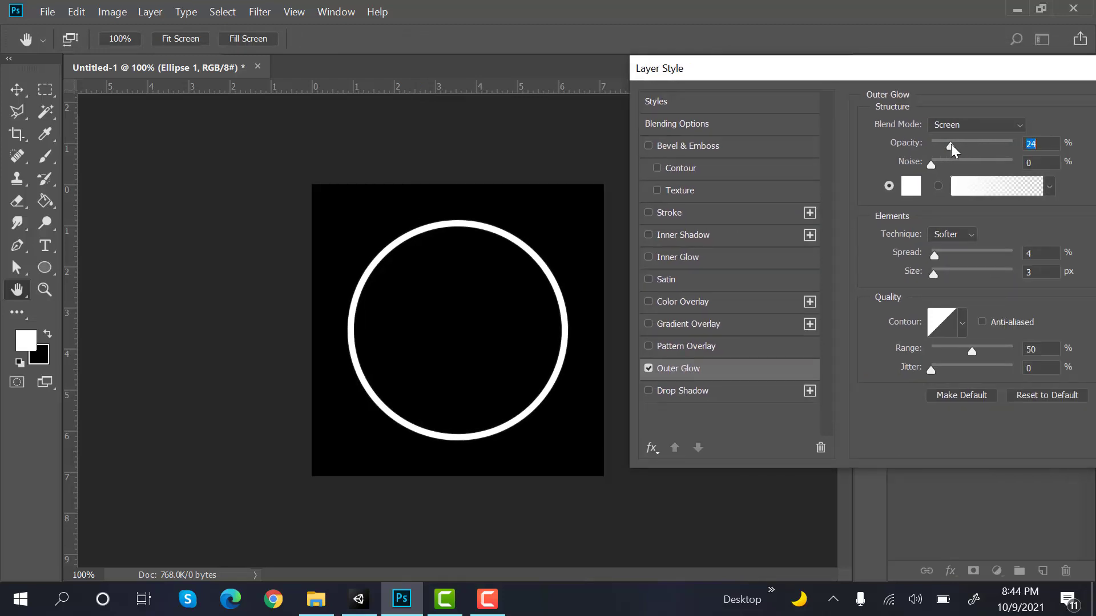
left_click_drag(933, 256, 947, 276)
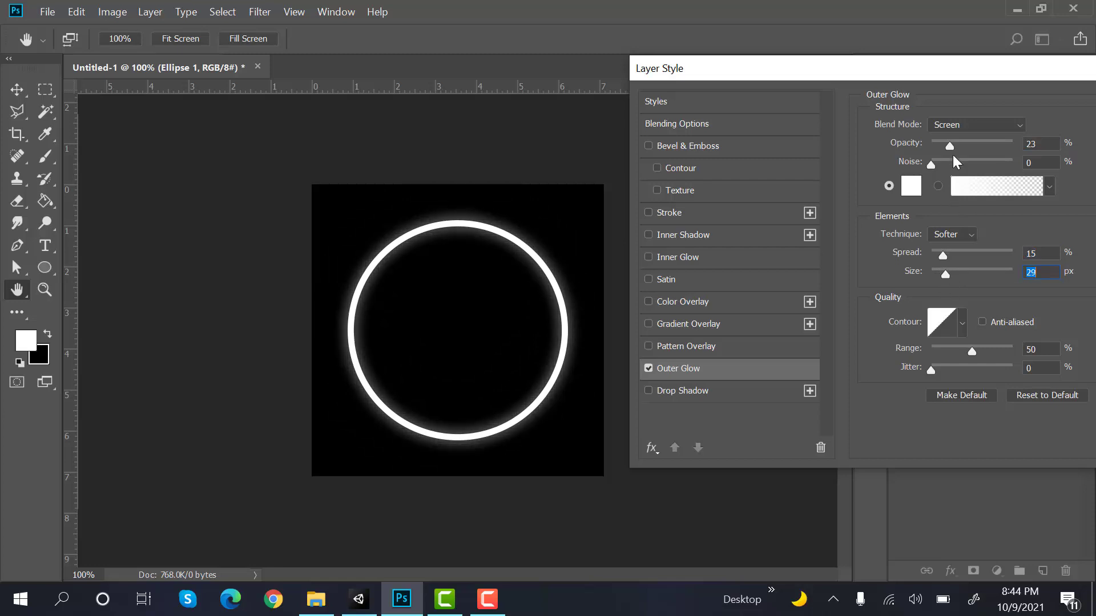
left_click_drag(951, 143, 977, 144)
left_click_drag(989, 77, 797, 83)
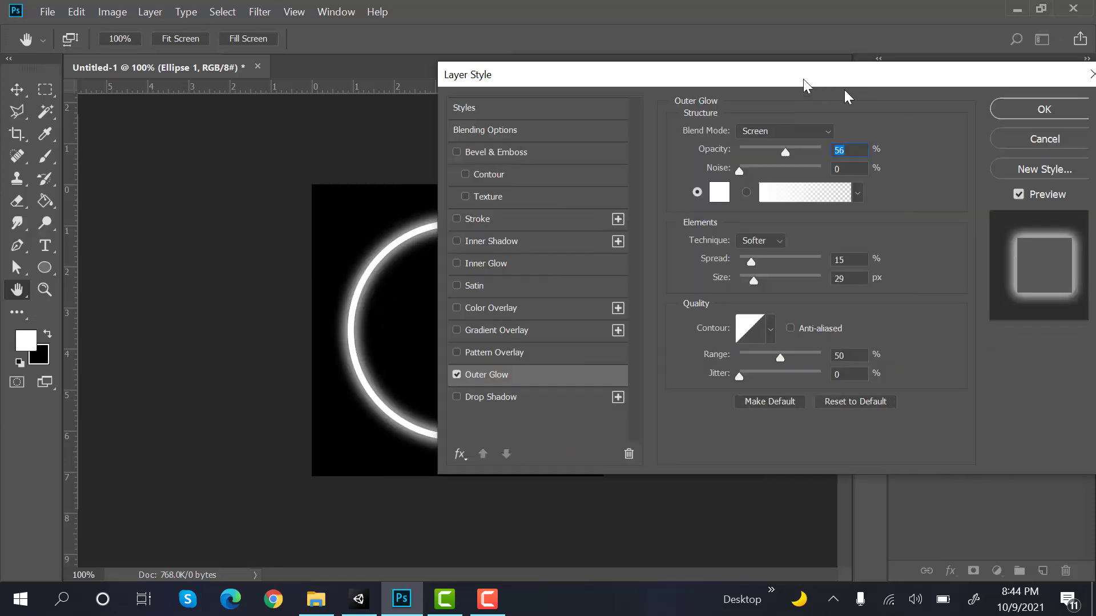
key("Return")
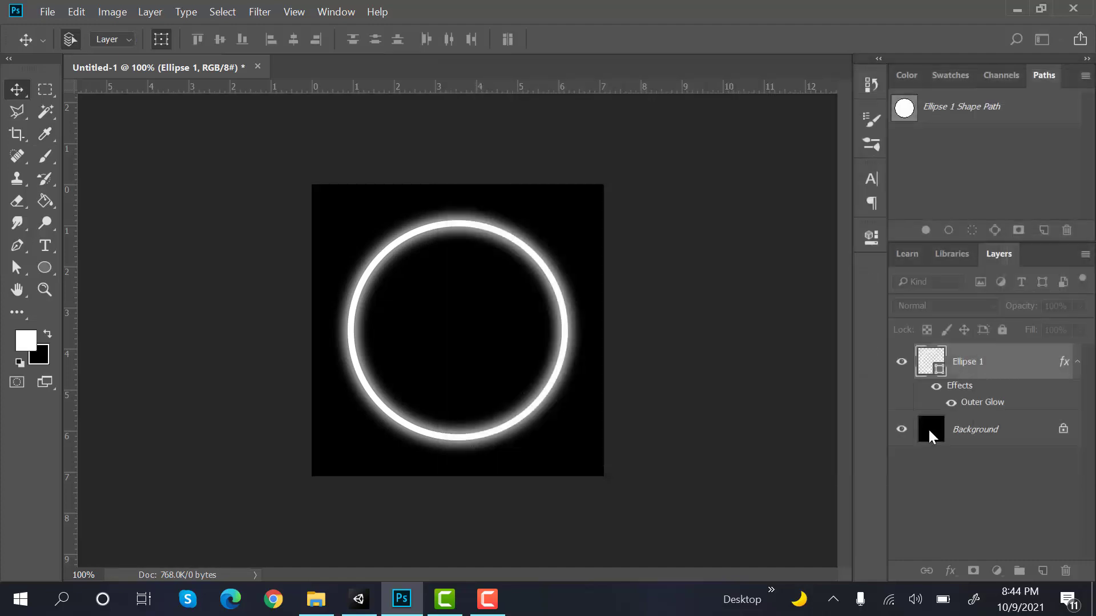
- Hide the Background layer and save the image as Rim.png in PNG format
left_click(903, 428)
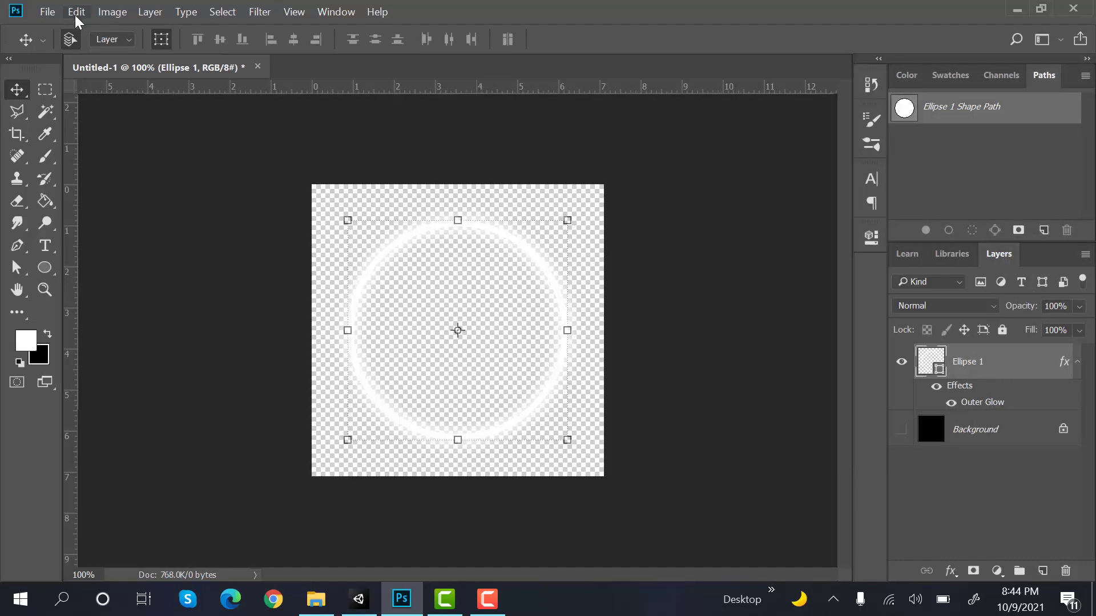
left_click(47, 12)
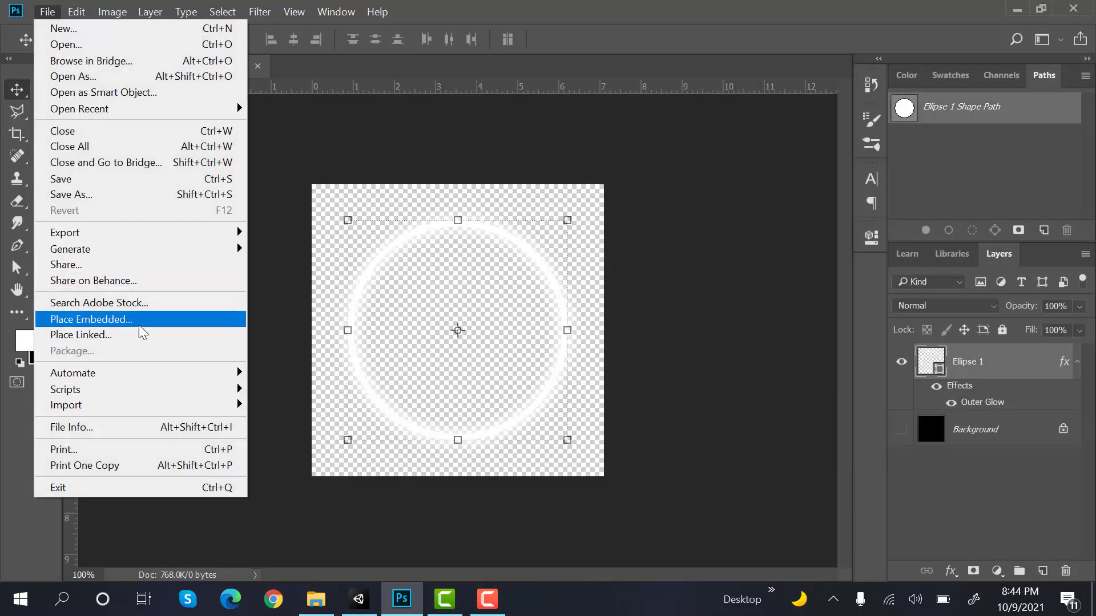
left_click(152, 194)
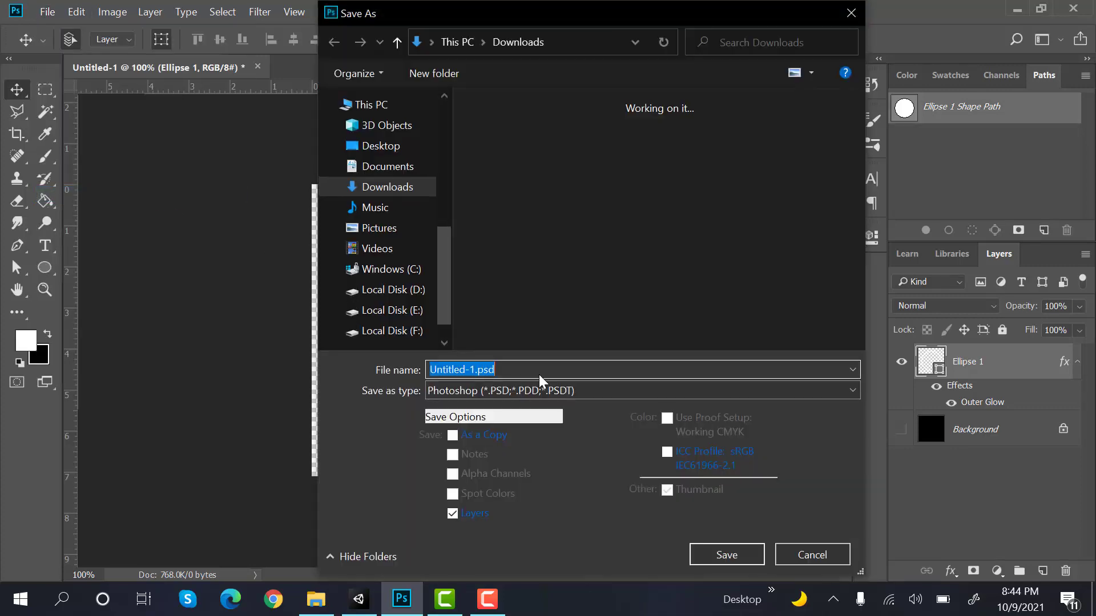
type("Bird")
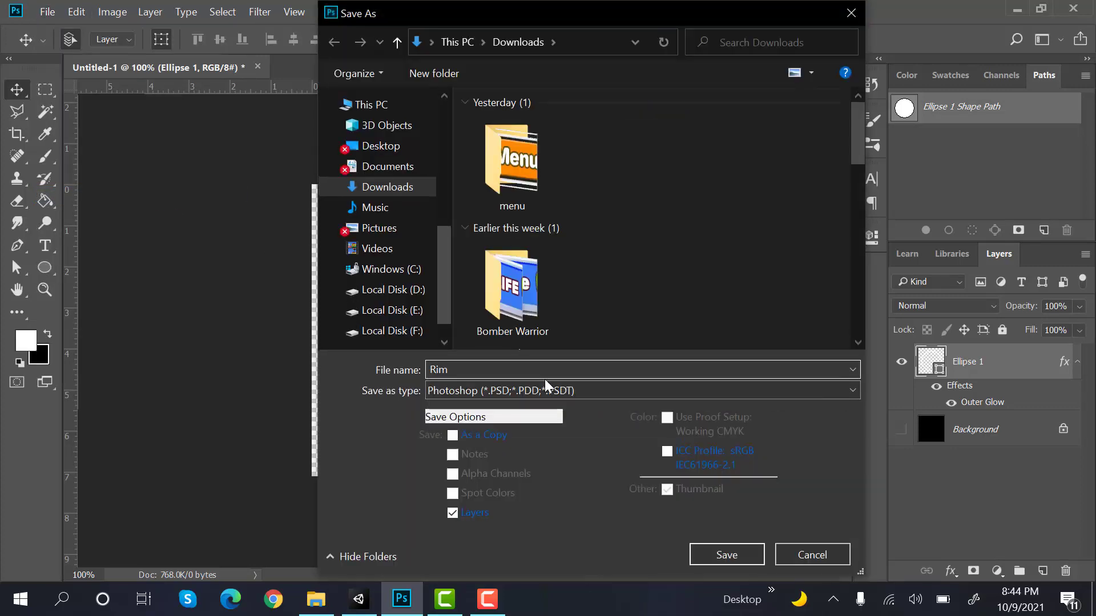
left_click(553, 390)
left_click(575, 316)
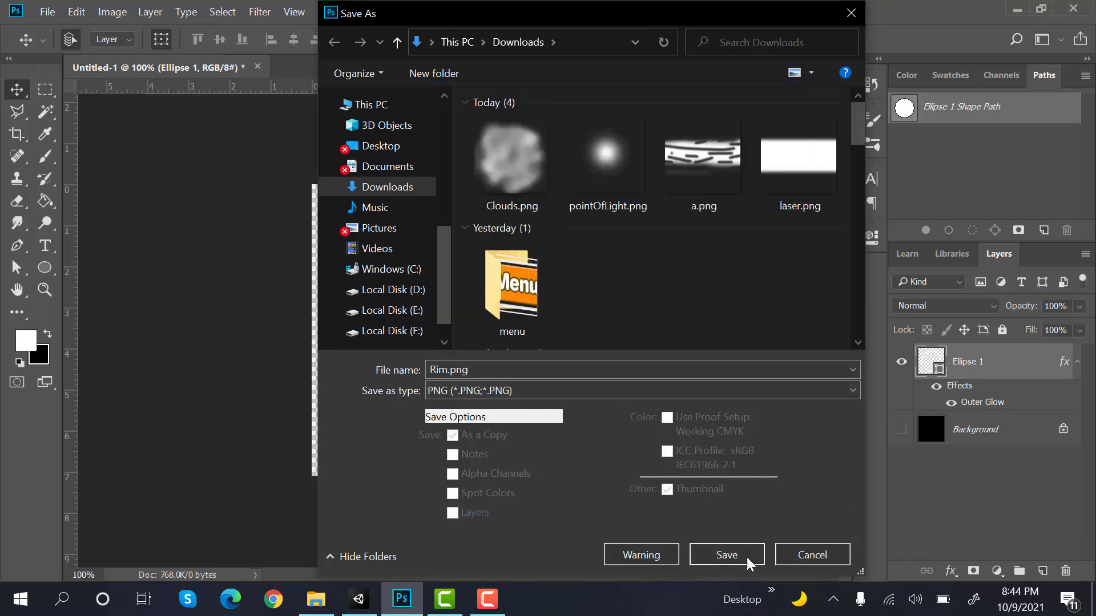
left_click(727, 554)
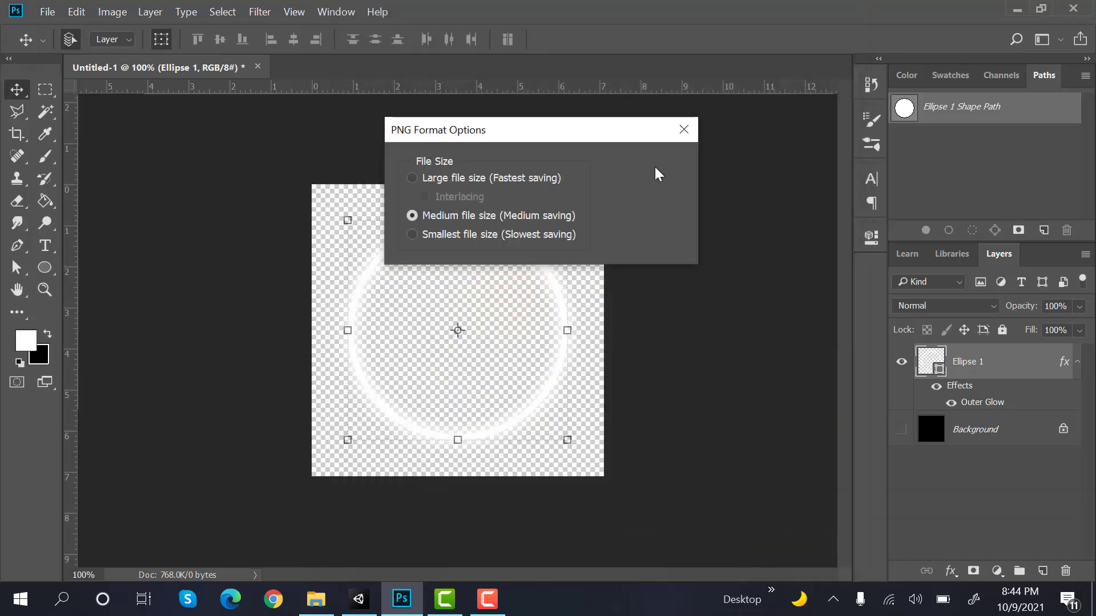
left_click(657, 171)
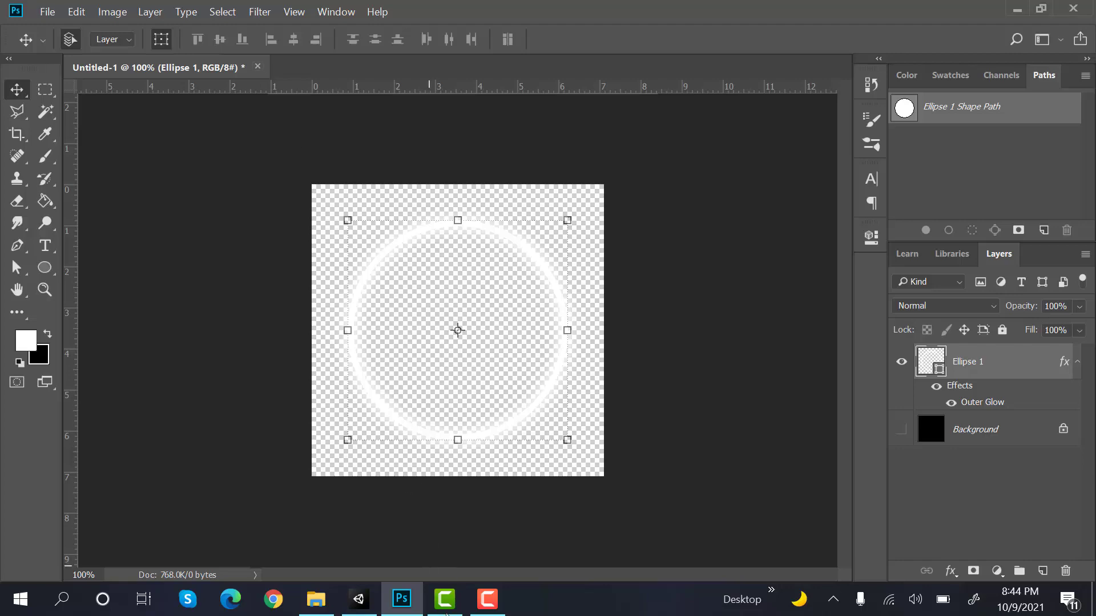
- Import Rim.png from Downloads into Unity's BlackHole folder
left_click(360, 600)
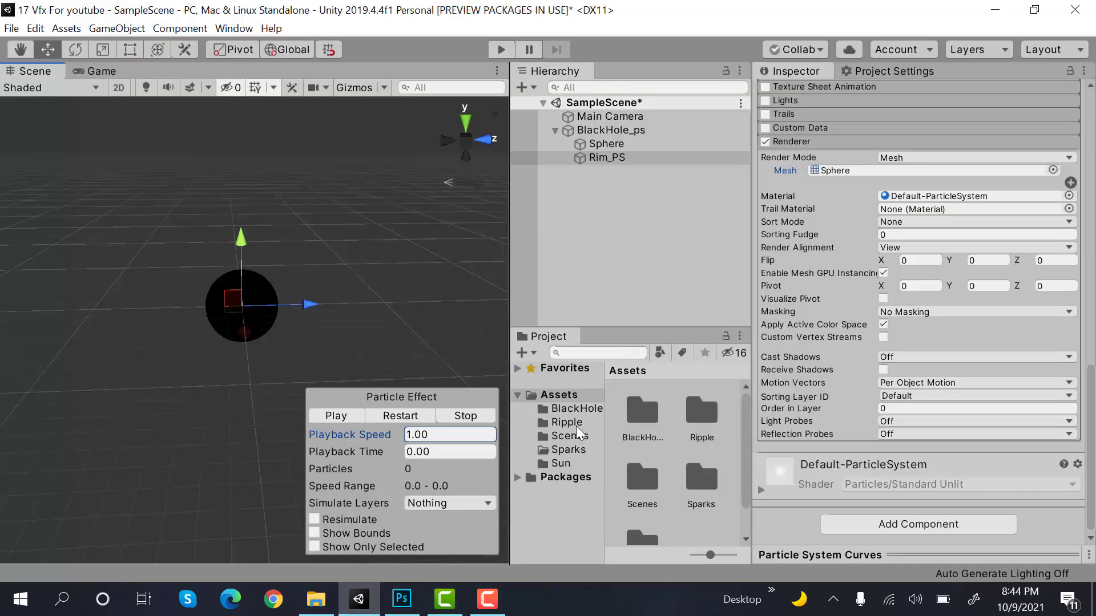
left_click(591, 408)
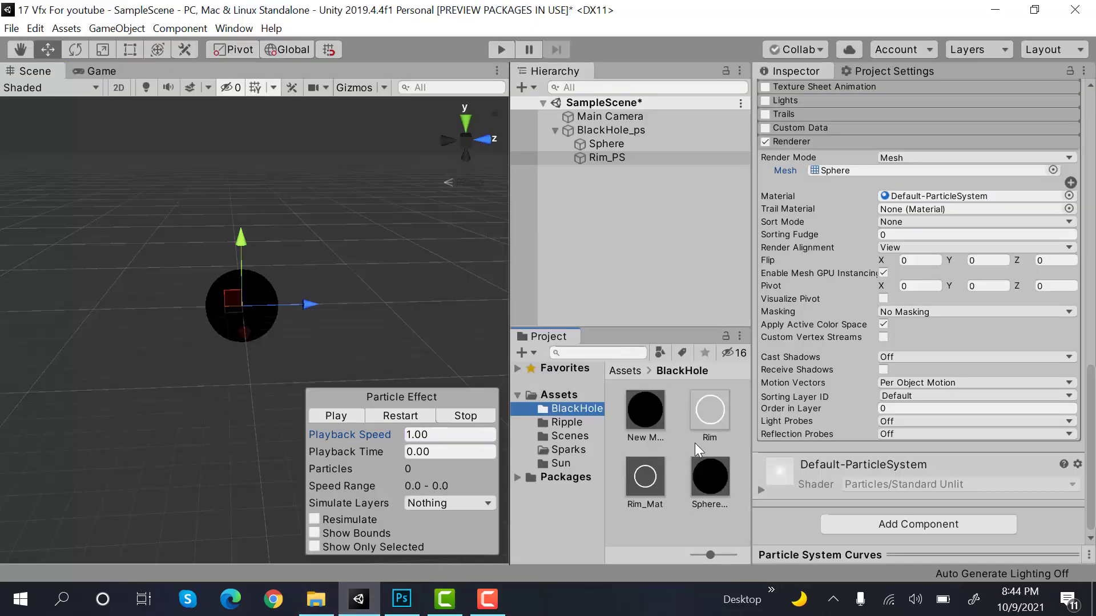
left_click(316, 599)
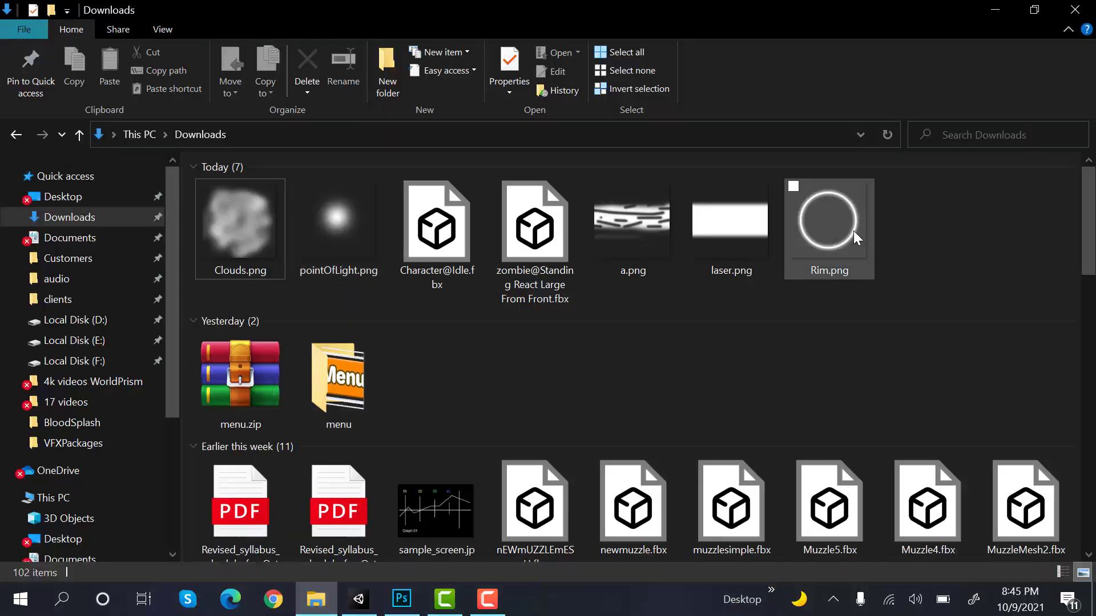
left_click_drag(856, 236, 686, 530)
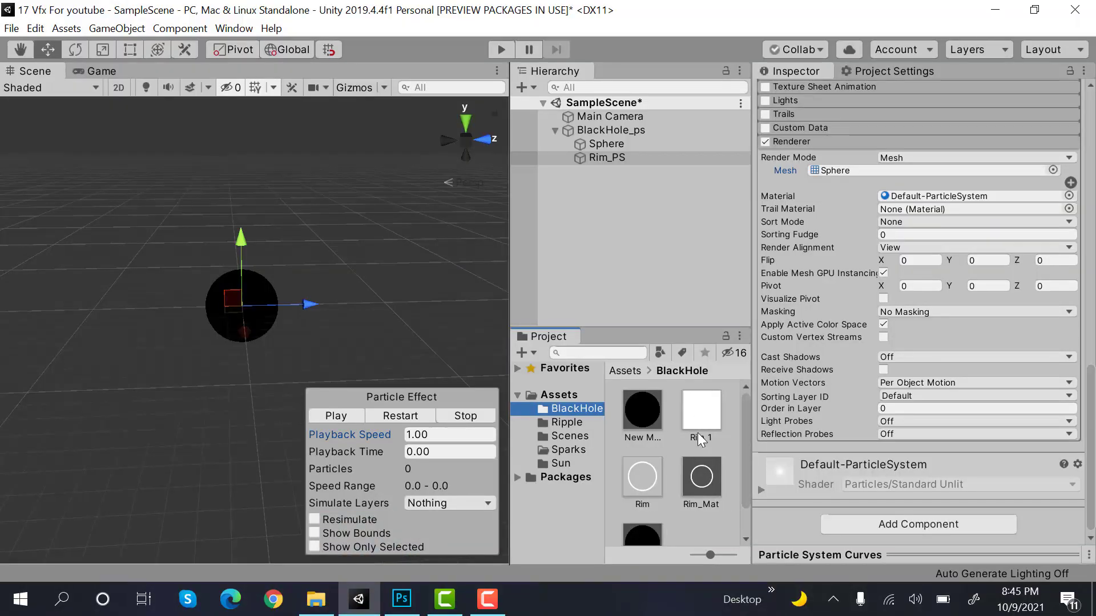
- Turn on Alpha Is Transparency for the Rim 1 texture and apply the change
left_click(714, 415)
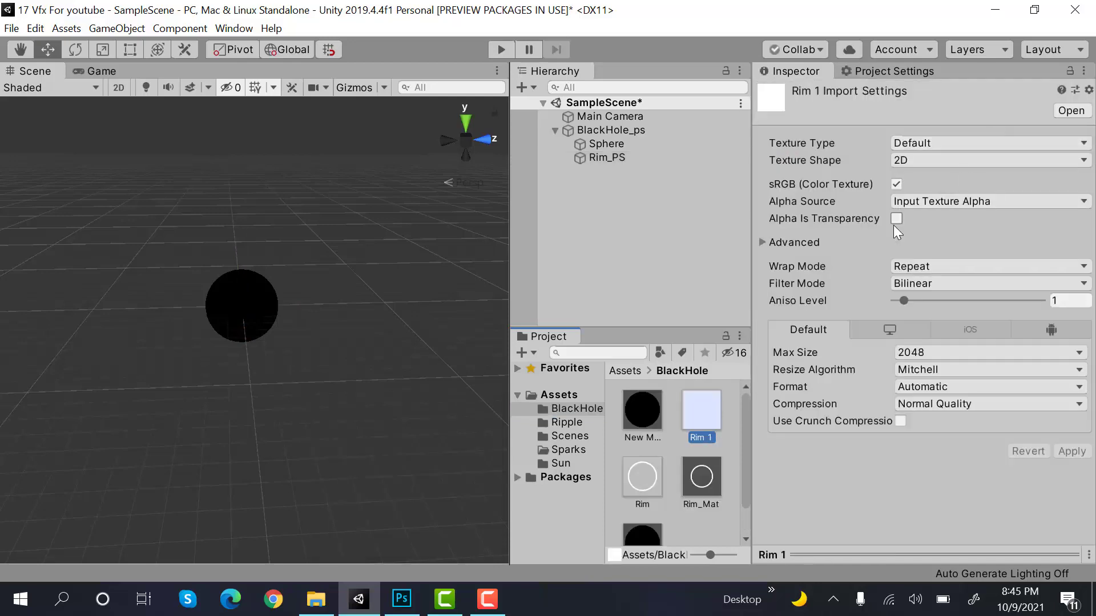
left_click(894, 220)
left_click(1071, 451)
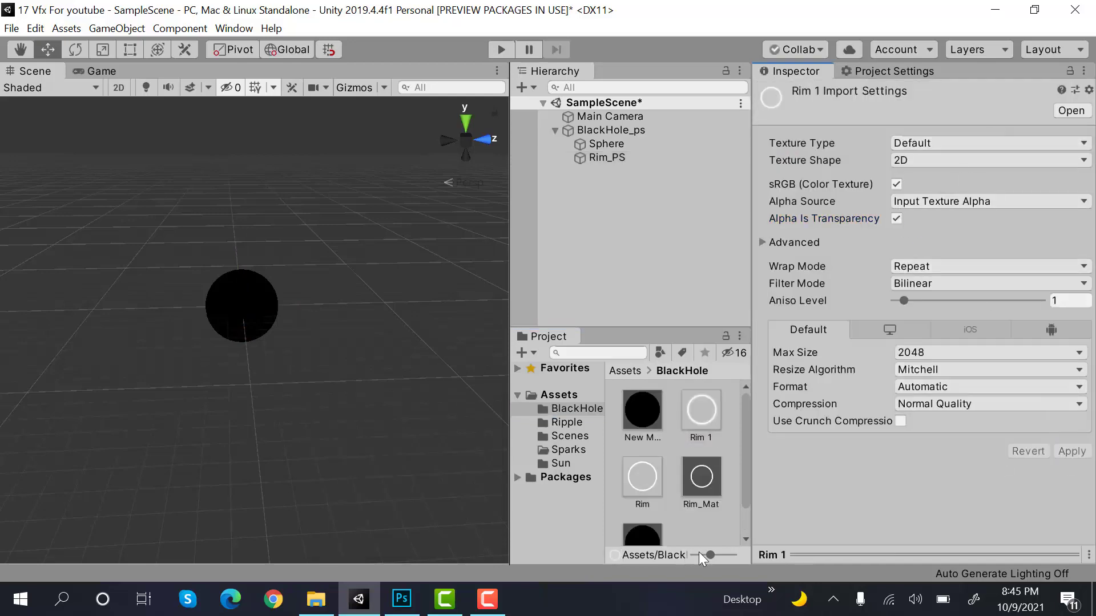
right_click(717, 539)
- Create a material named Rim_Mat in BlackHole using the Legacy Shaders/Particles/Additive shader
mouse_move(833, 133)
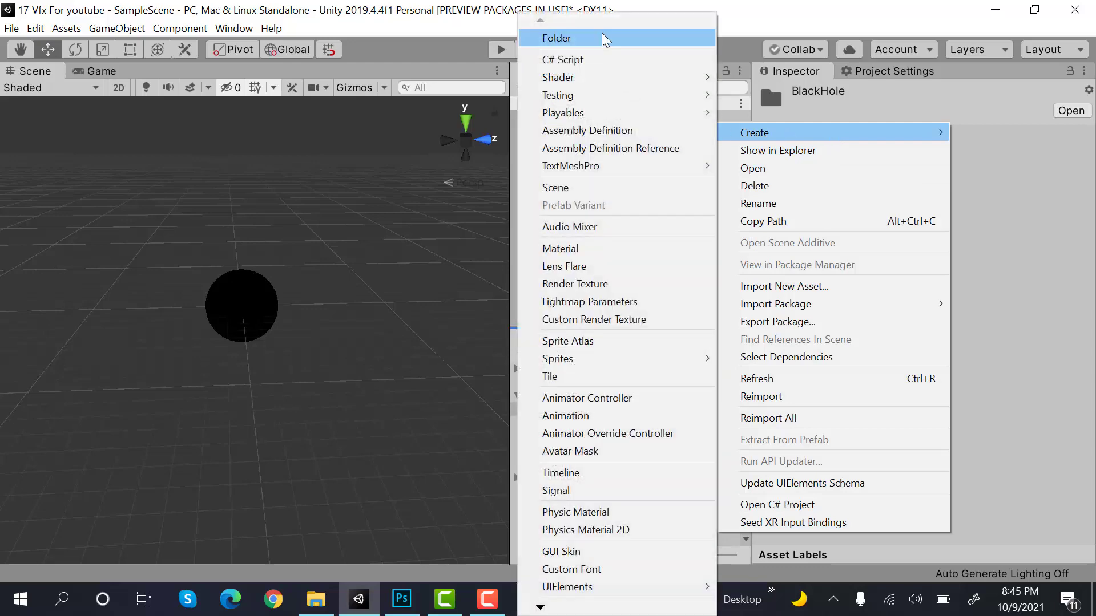
left_click(597, 249)
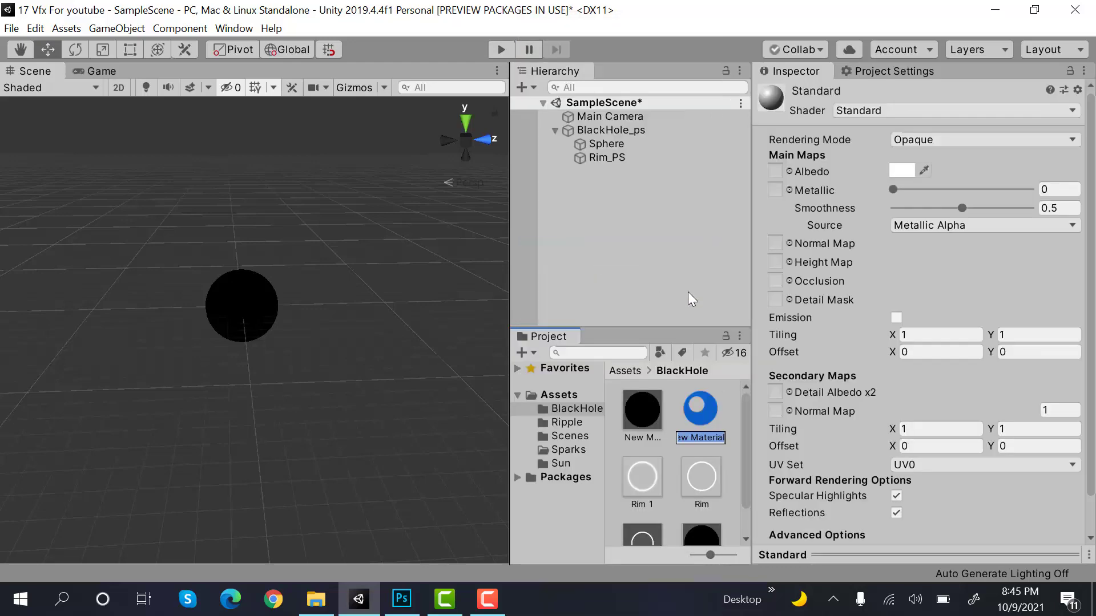
type("Rim_Mat")
key("Return")
left_click(966, 111)
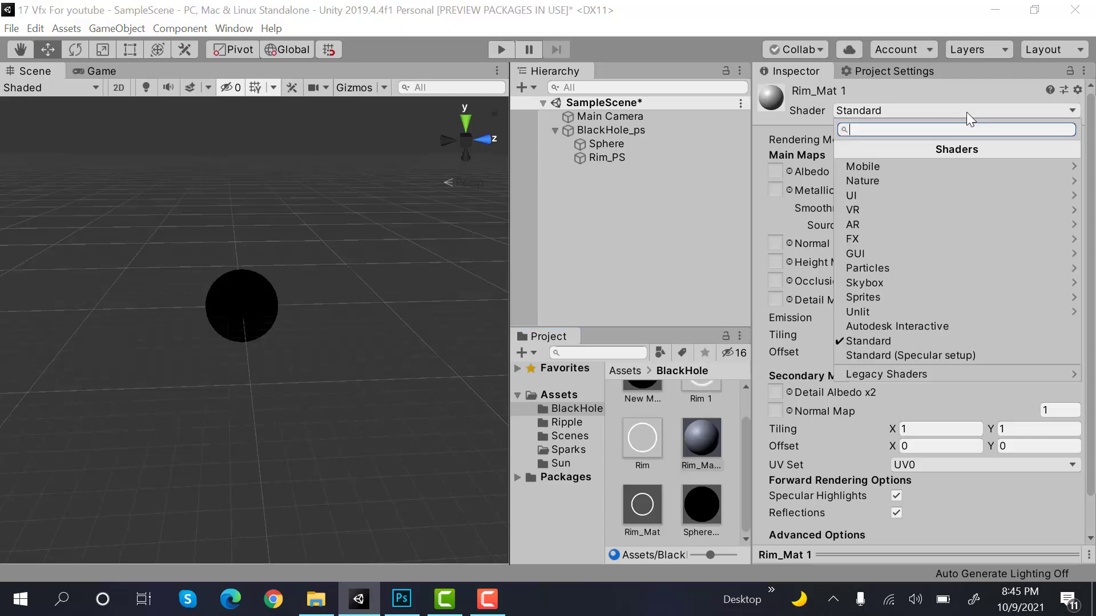
left_click(900, 374)
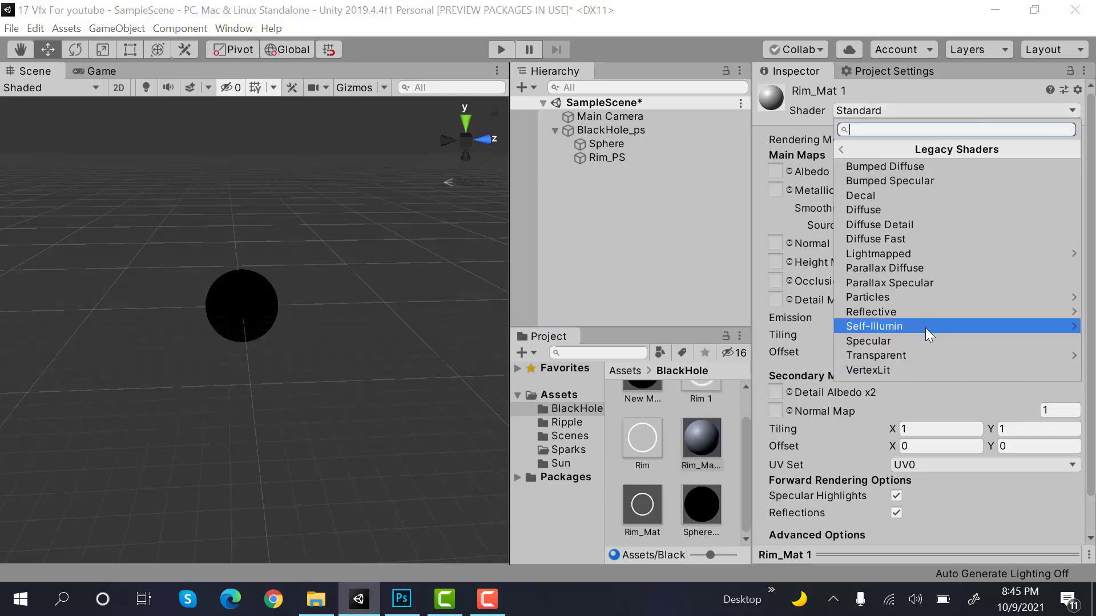
left_click(916, 297)
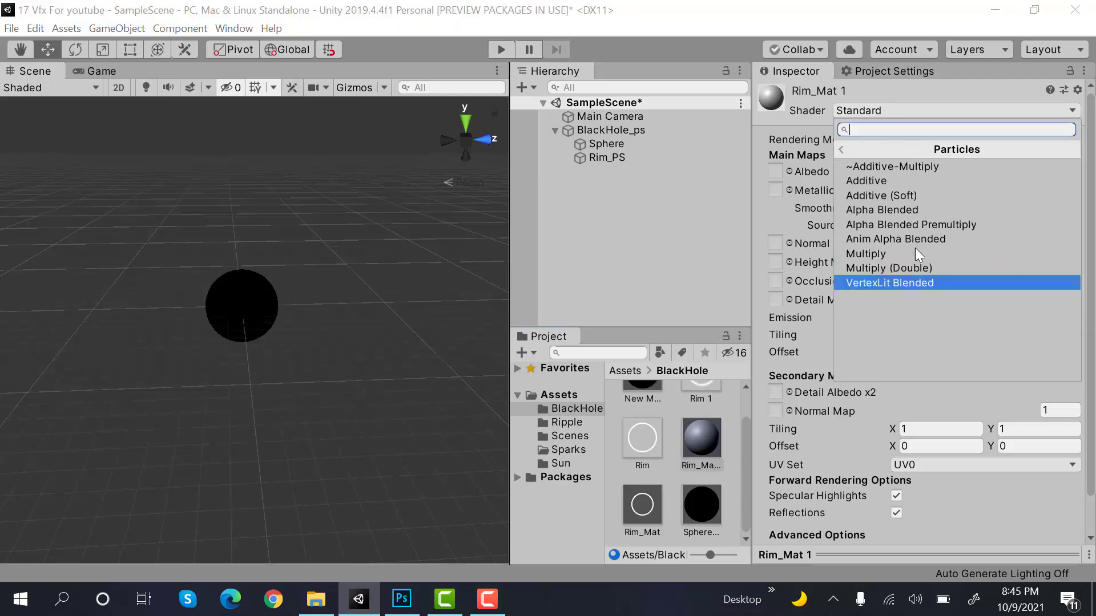
left_click(915, 181)
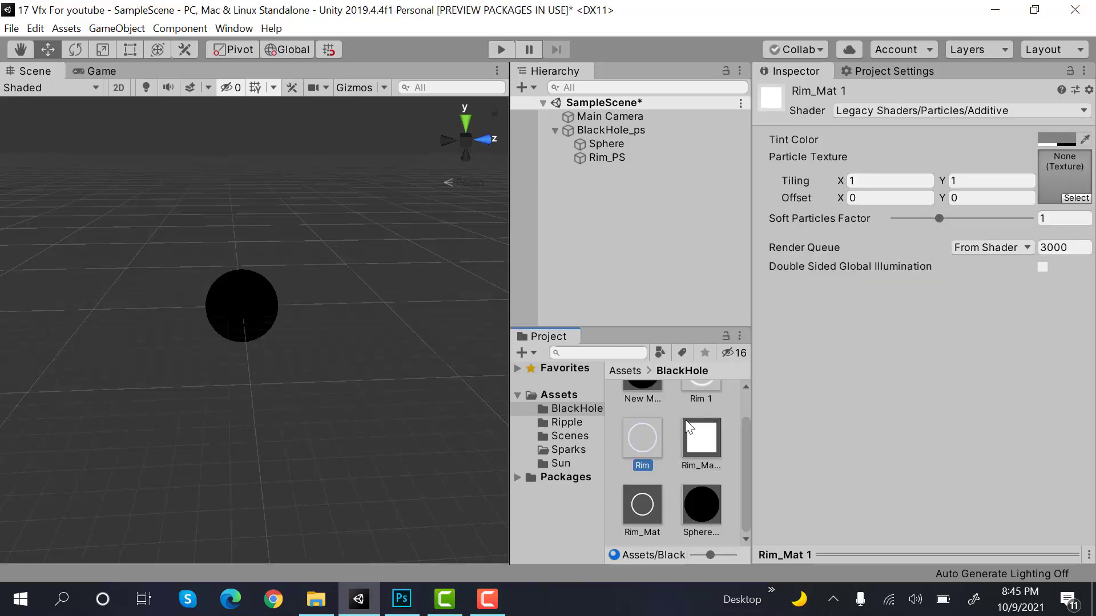
- Set the Rim 1 ring texture as Particle Texture and apply Rim_Mat 1 to Rim_PS
scroll(685, 420, "up", 2)
left_click_drag(713, 439, 1078, 182)
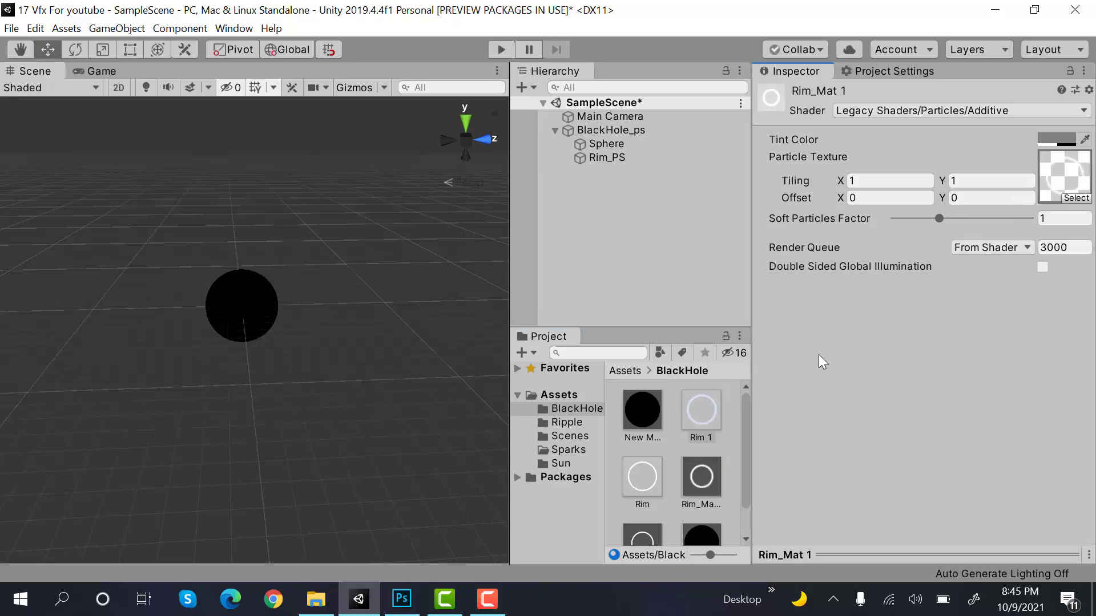
left_click_drag(701, 477, 631, 158)
- Set Rim_PS Start Rotation to a constant value of 0
left_click(632, 158)
left_click(411, 420)
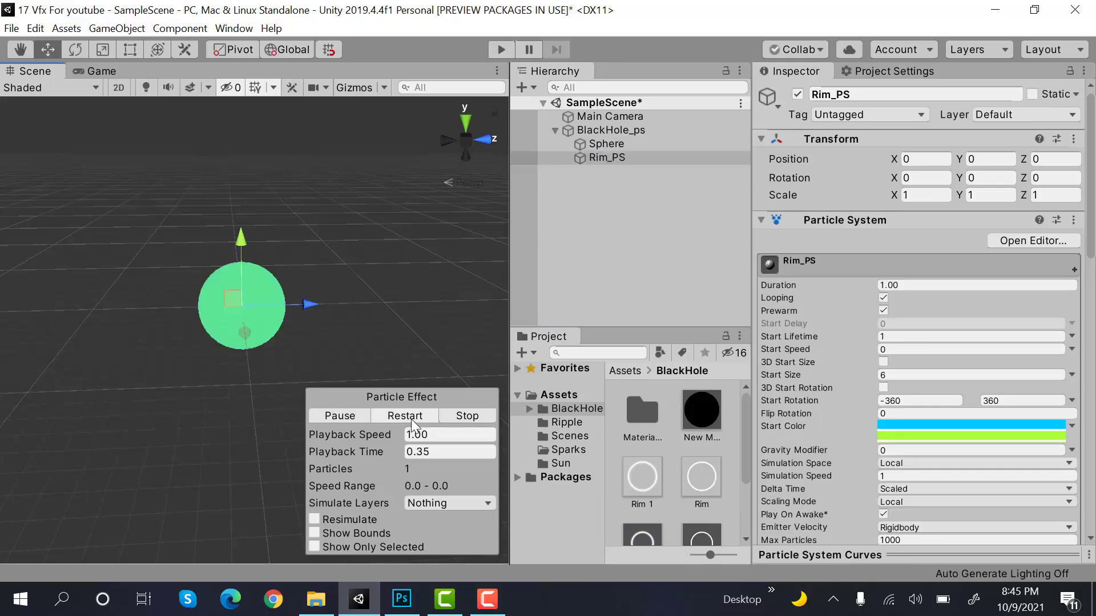
key("alt")
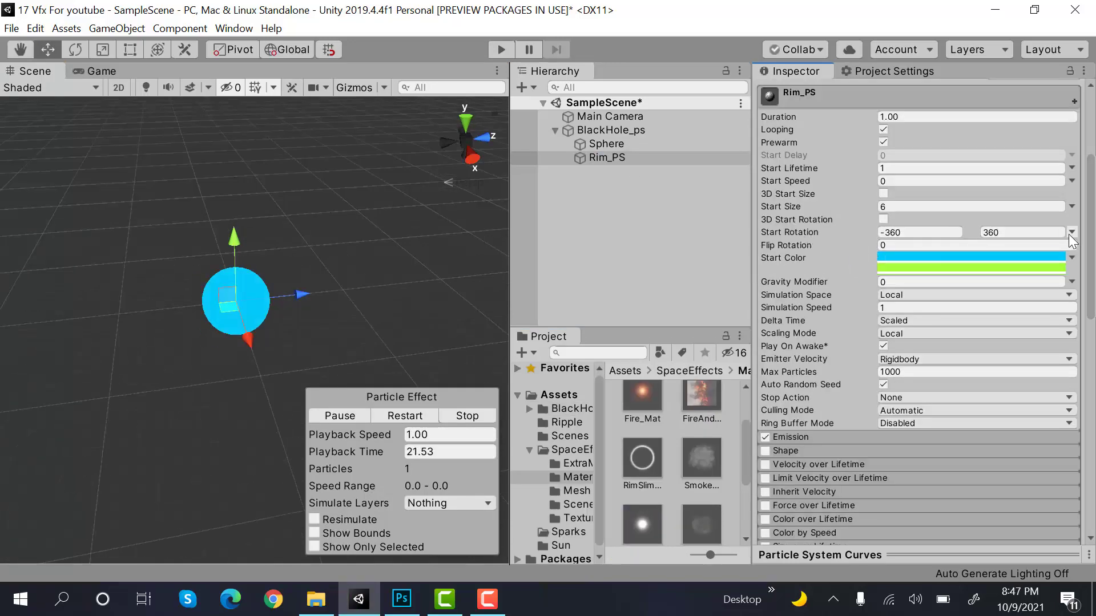
left_click(1072, 232)
left_click(1050, 244)
left_click(1017, 231)
type("0")
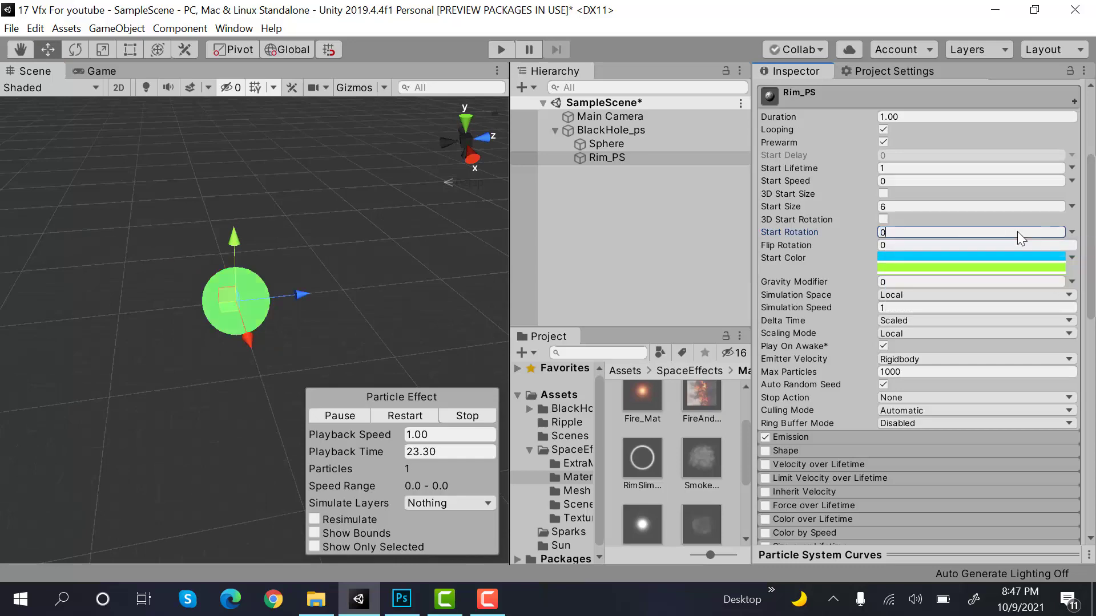
scroll(1017, 231, "down", 10)
scroll(954, 237, "up", 5)
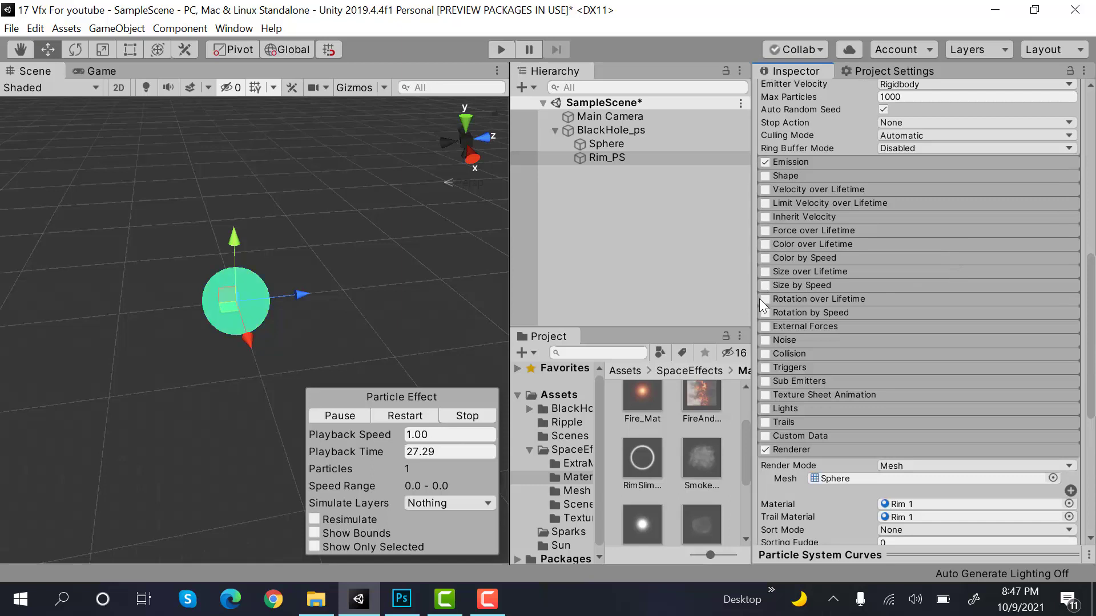
- Enable Rotation over Lifetime with angular velocity random between -360 and 360
left_click(785, 300)
left_click(911, 328)
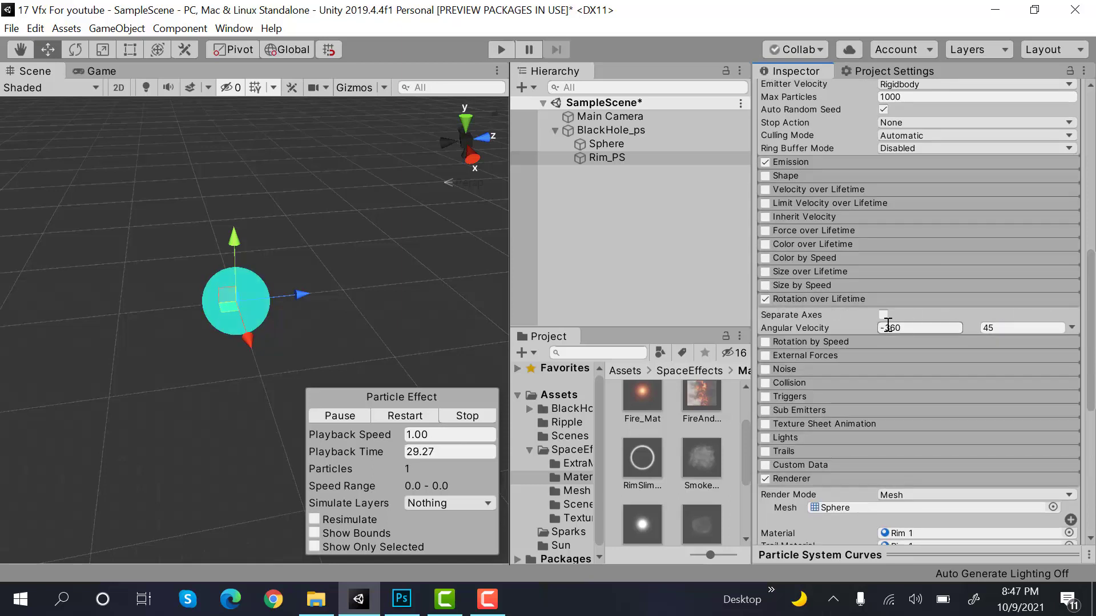
type("-360")
left_click(1041, 327)
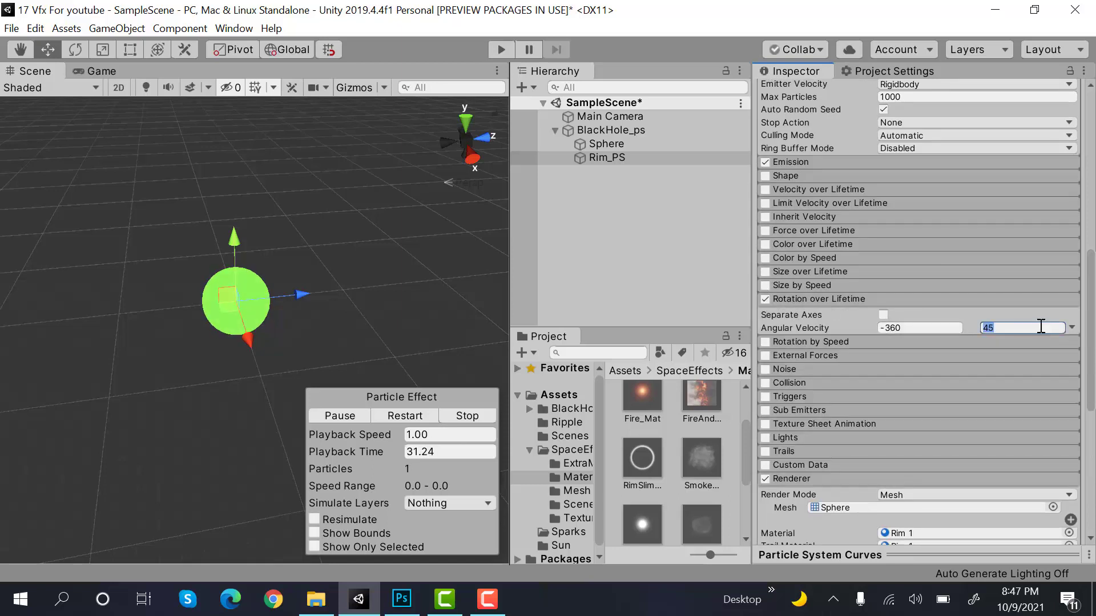
type("360")
left_click_drag(264, 379, 172, 341, "alt")
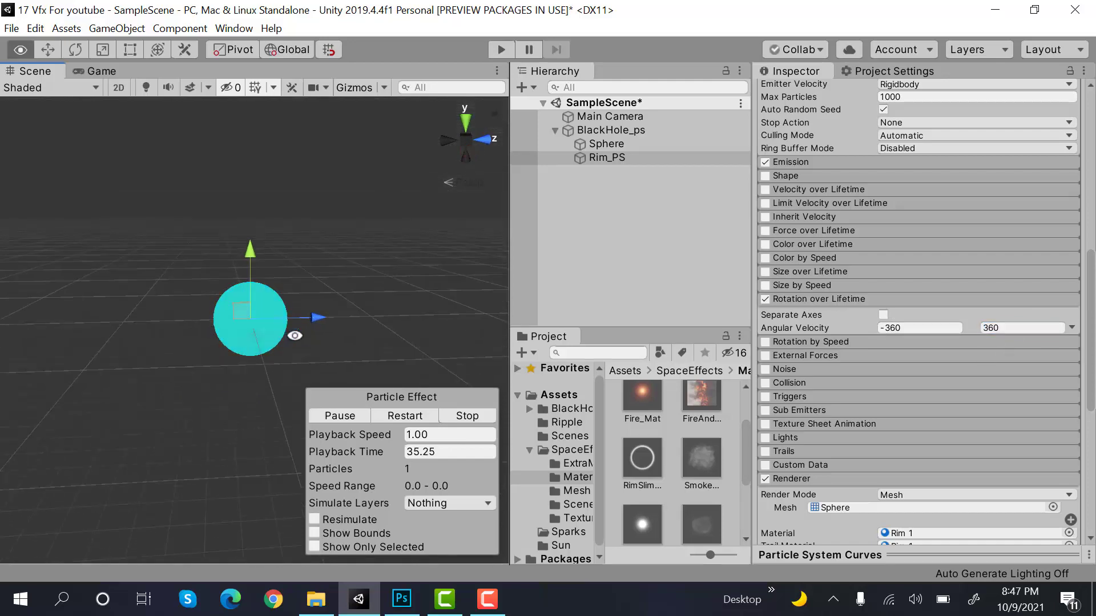
- Temporarily scale the Sphere to 1, 1, 1
left_click(421, 420)
left_click(606, 144)
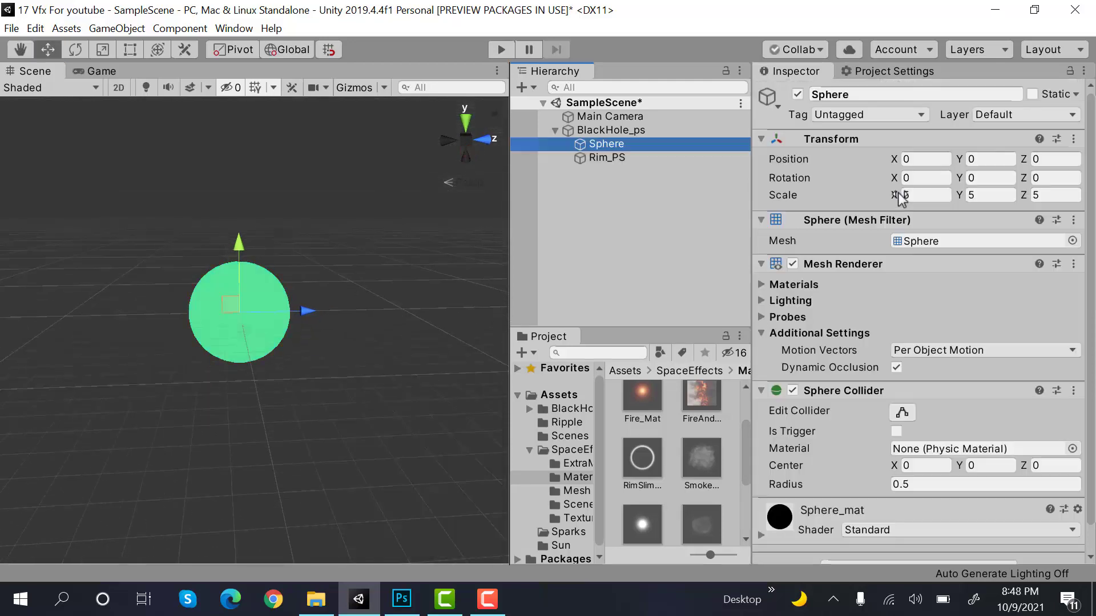
left_click(919, 194)
type("1")
left_click(990, 194)
type("1")
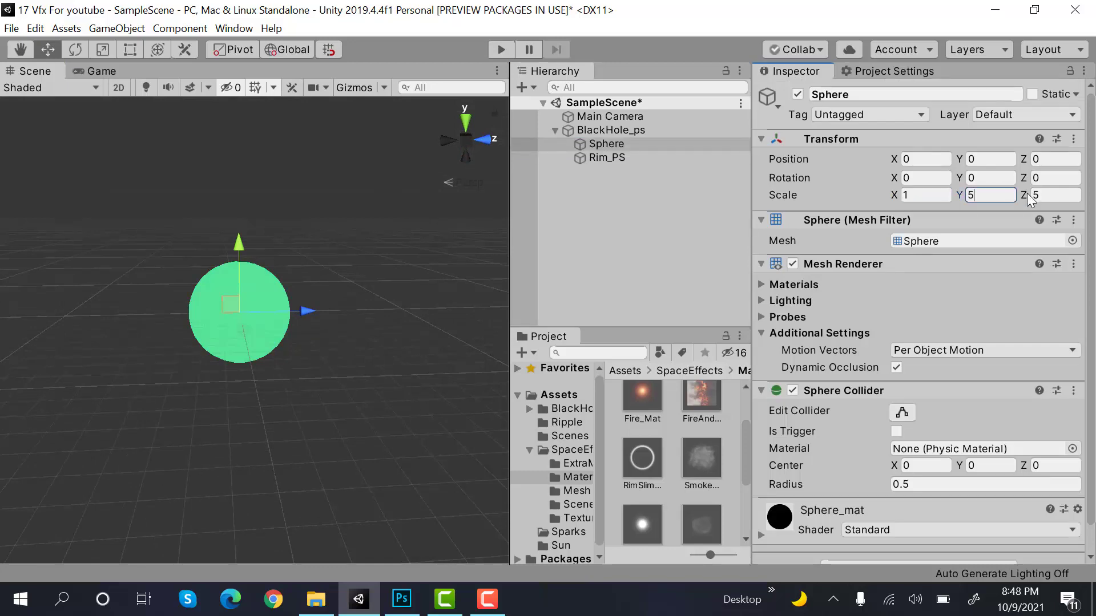
left_click(1063, 195)
type("1")
- Drag Rim_Mat 1 into the Rim_PS Renderer Material slot
left_click(646, 161)
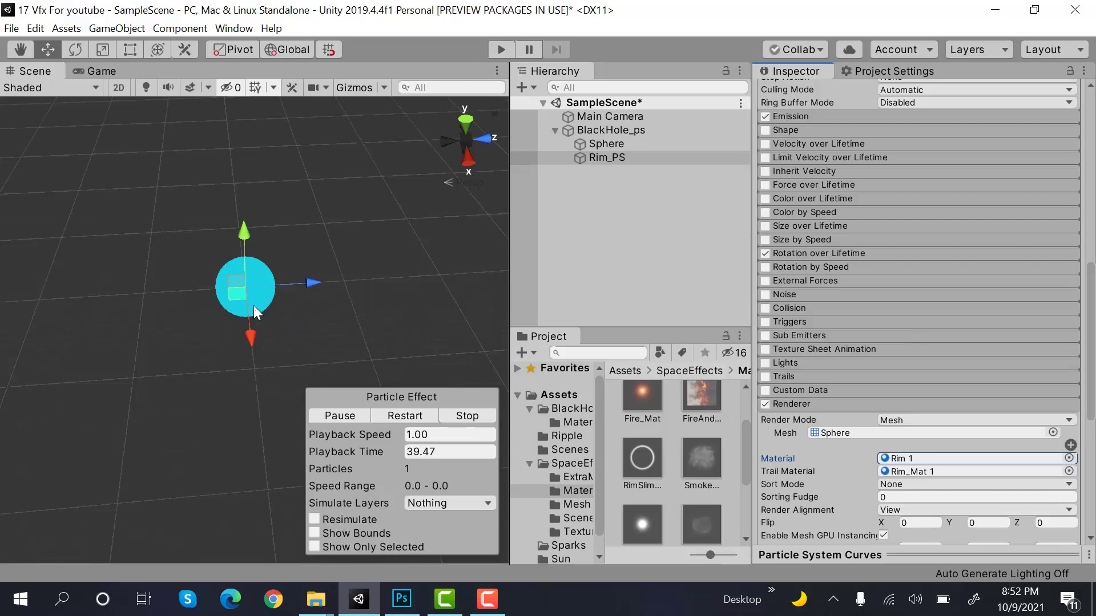
left_click(572, 408)
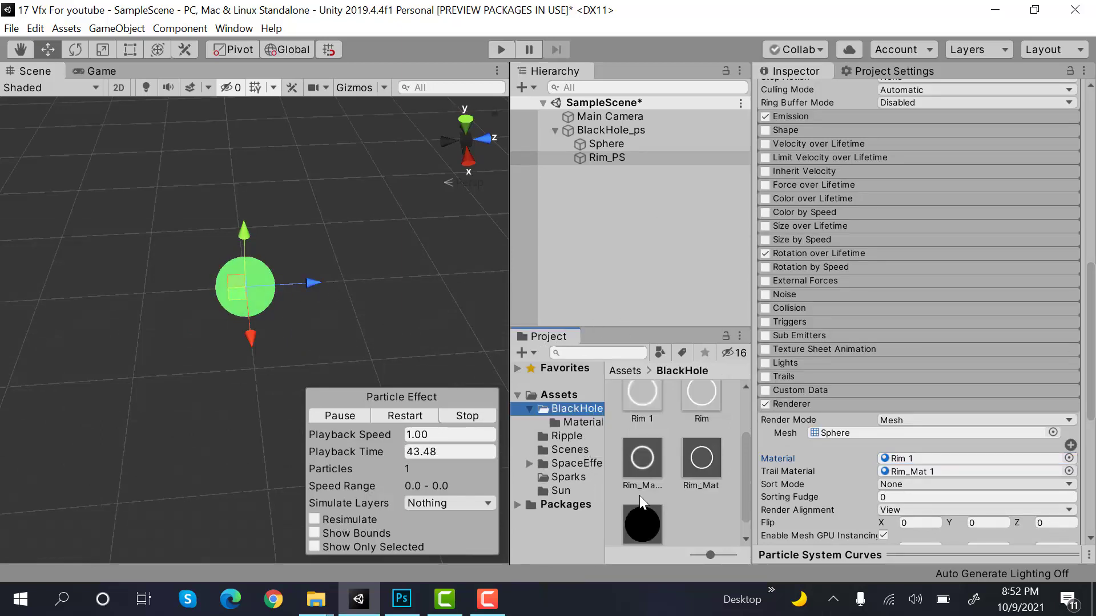
left_click(918, 460)
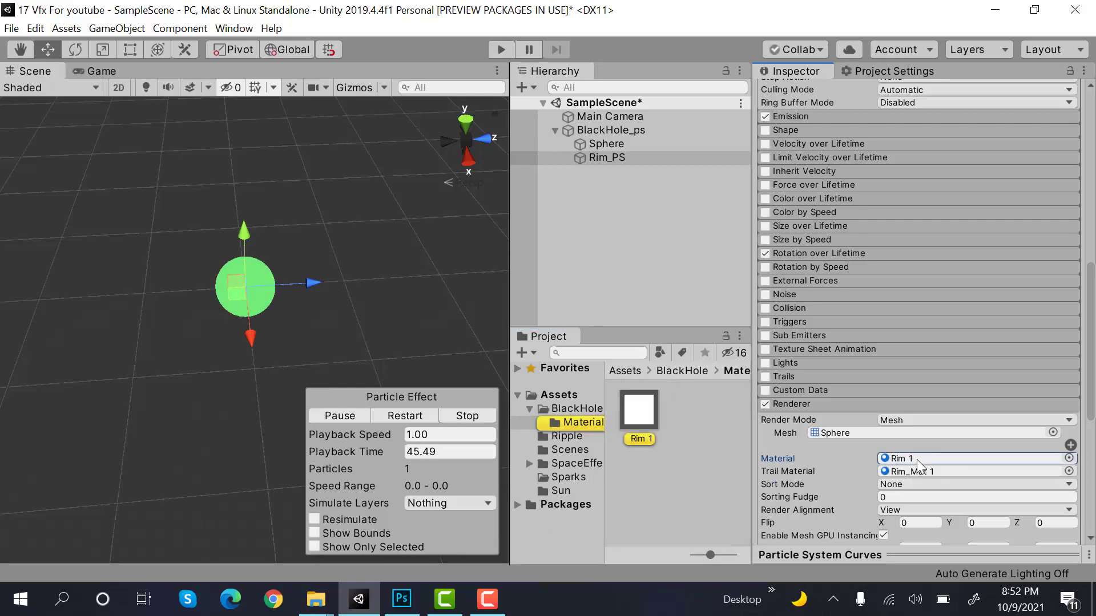
left_click(595, 406)
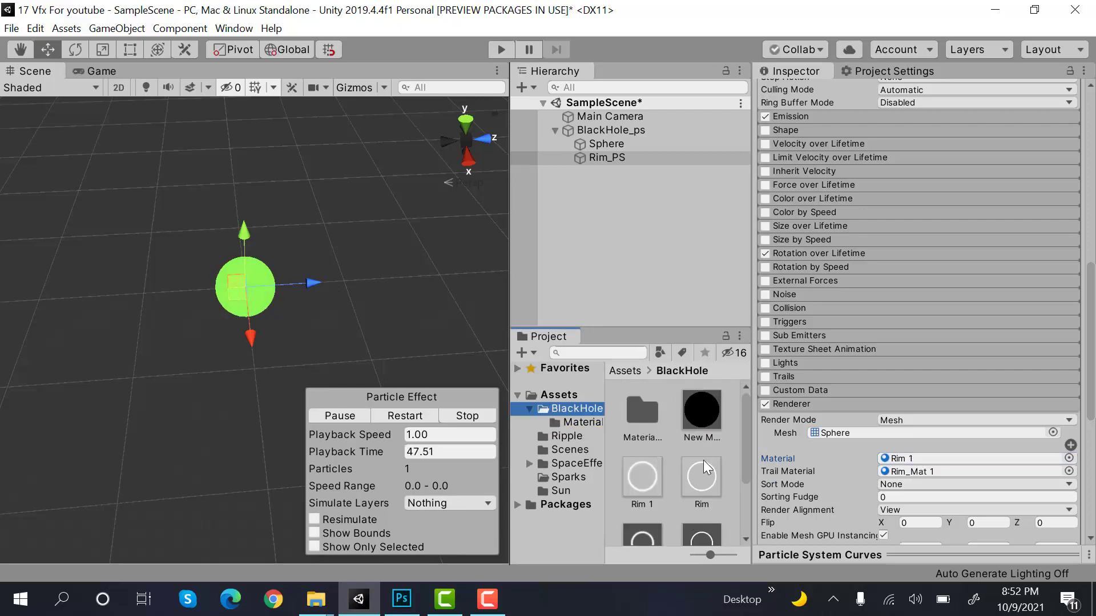
left_click_drag(744, 426, 744, 461)
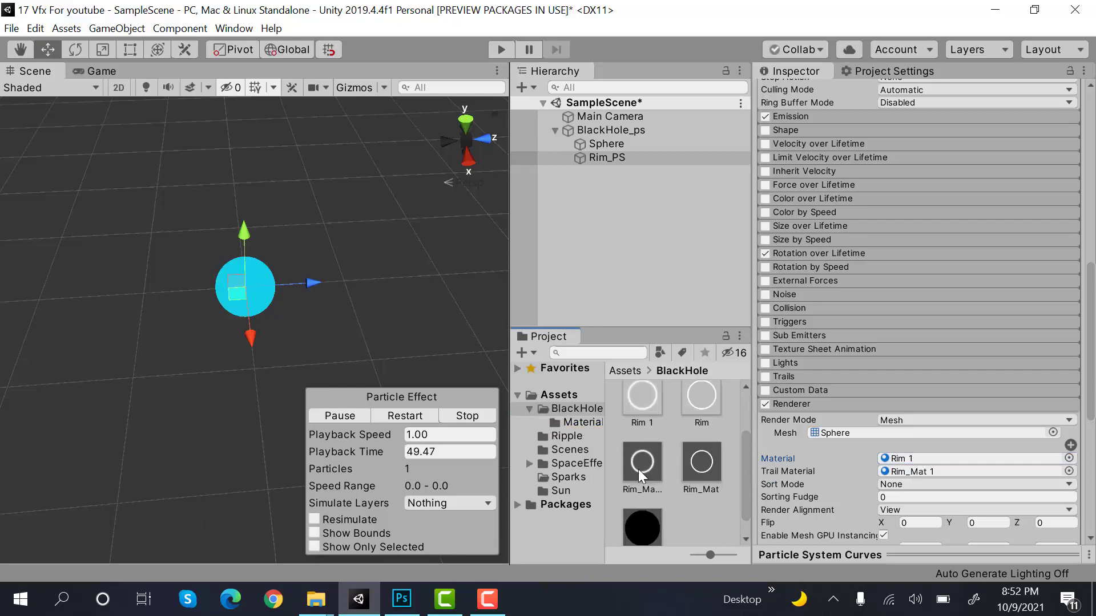
left_click_drag(638, 469, 935, 462)
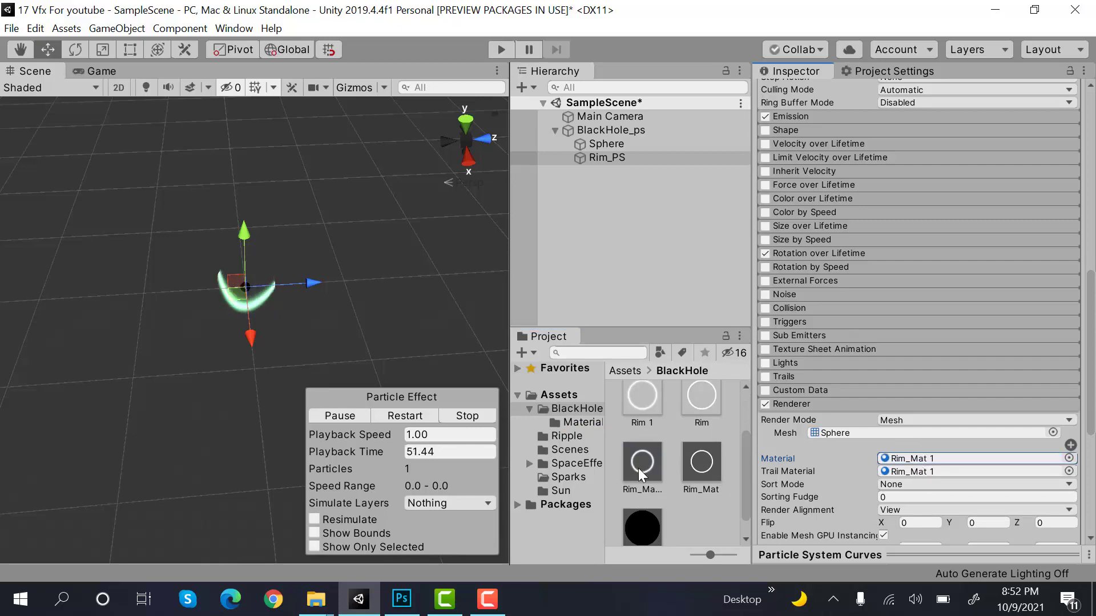
left_click(918, 406)
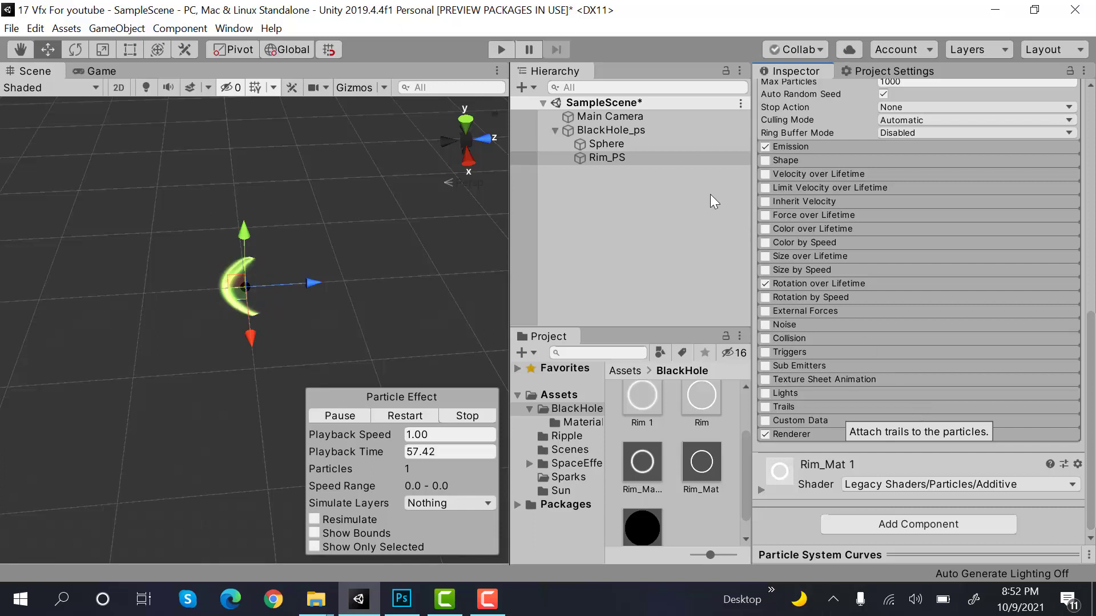
- Scale the Sphere back up to 5, 5, 5 and preview the glowing rim
left_click(680, 143)
left_click(923, 194)
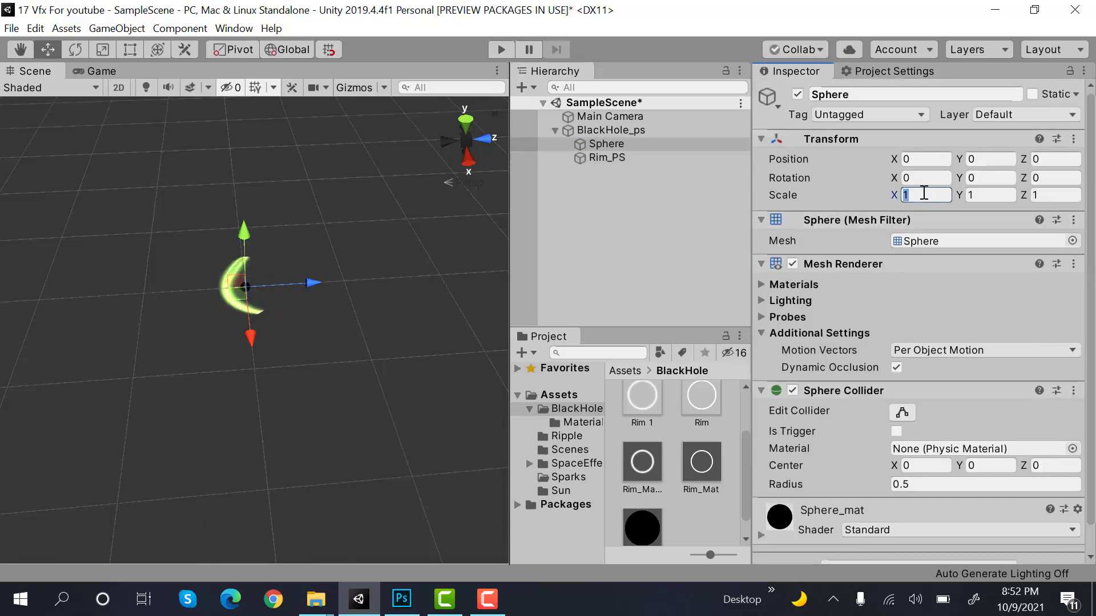
type("5")
left_click(1019, 194)
type("5")
left_click(1052, 194)
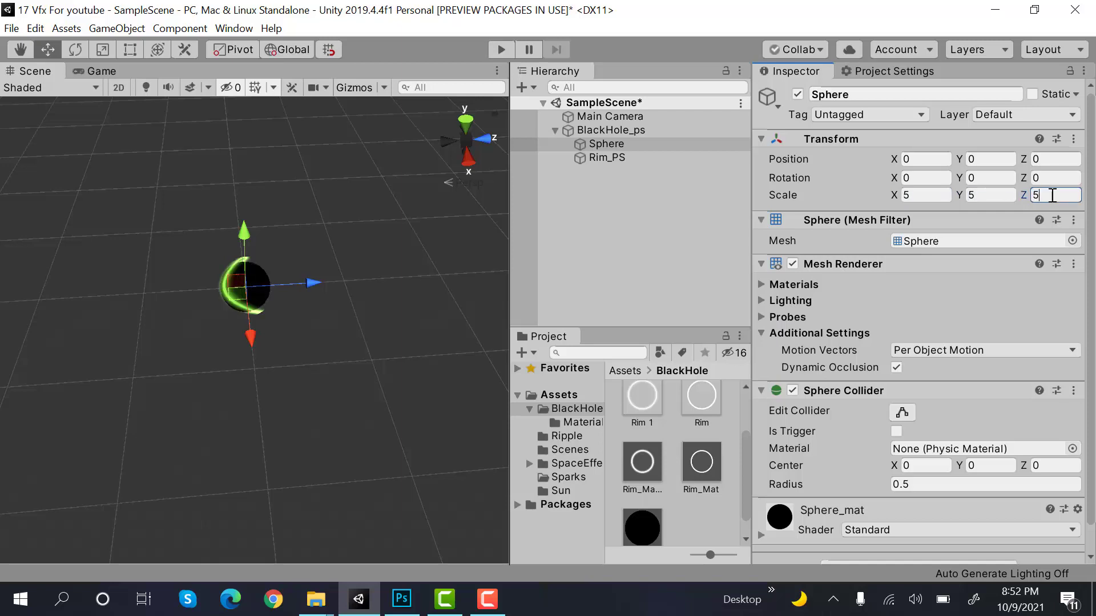
left_click(676, 158)
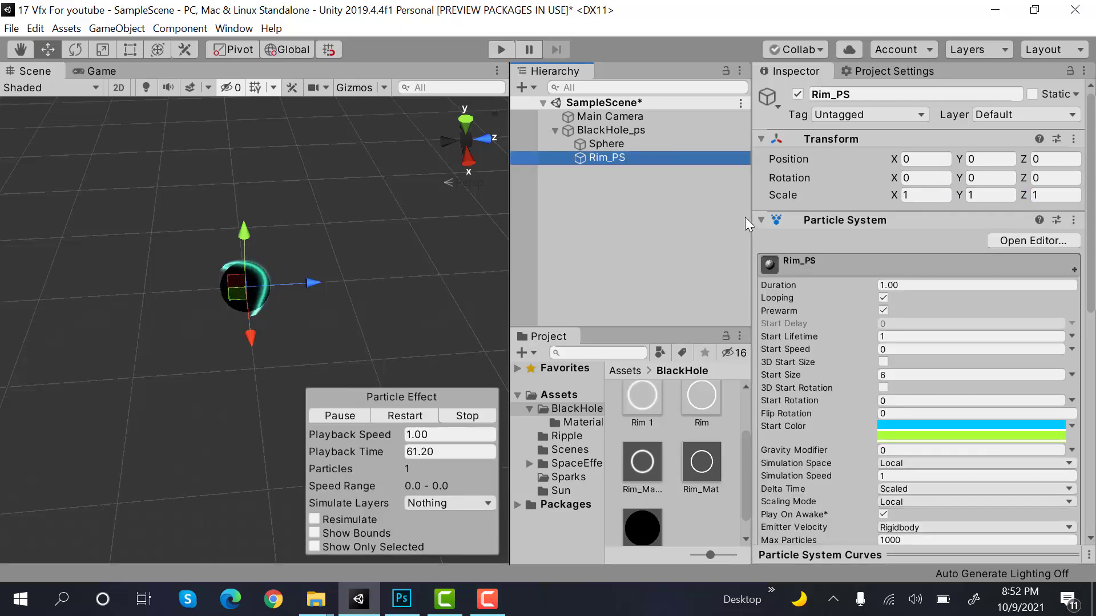
- Duplicate Rim_PS and give the copy a single magenta (FF00C0) start colour
left_click(605, 228)
left_click(612, 158)
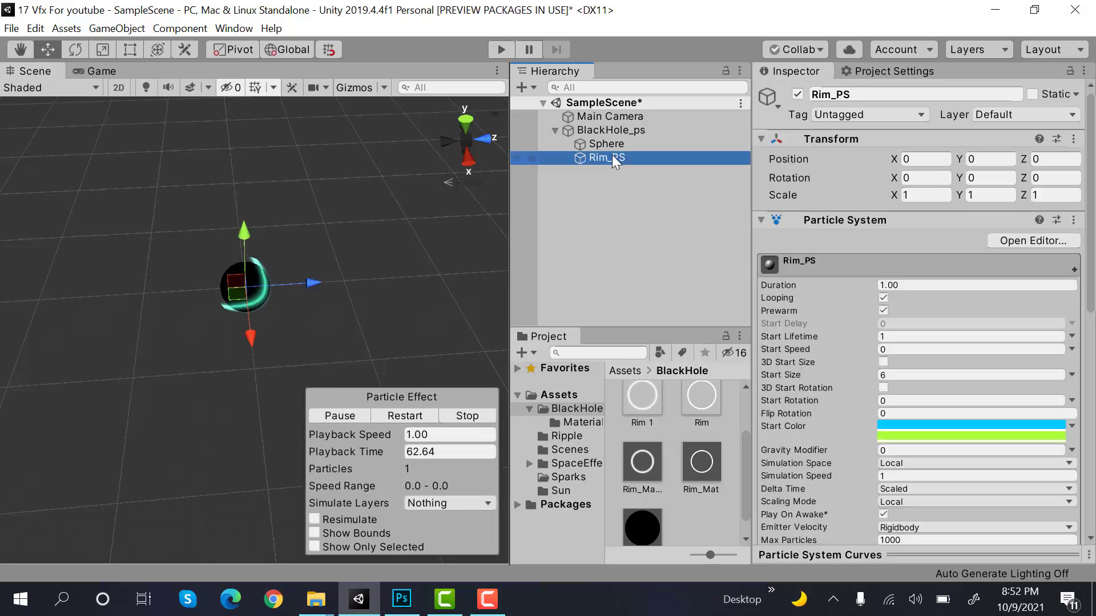
key("ctrl+d")
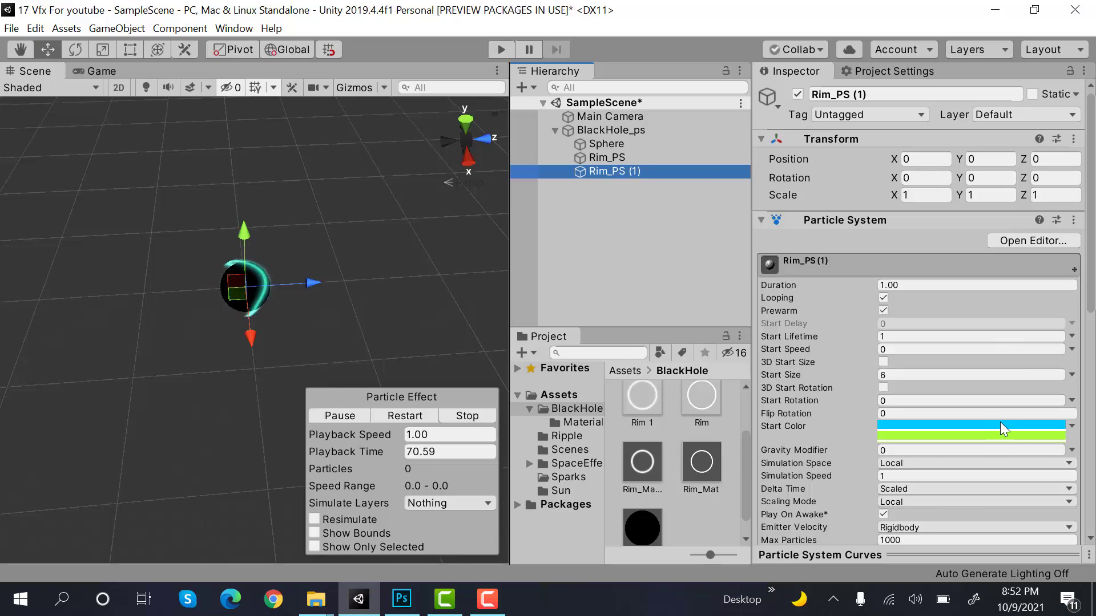
left_click(1071, 426)
left_click(1057, 435)
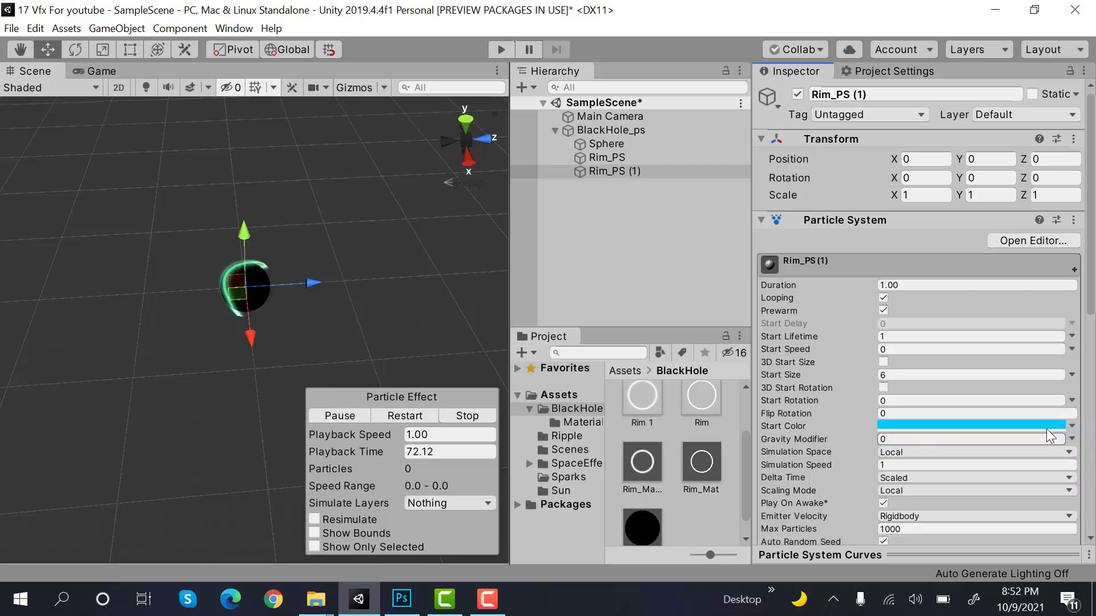
left_click(1046, 427)
left_click(1049, 360)
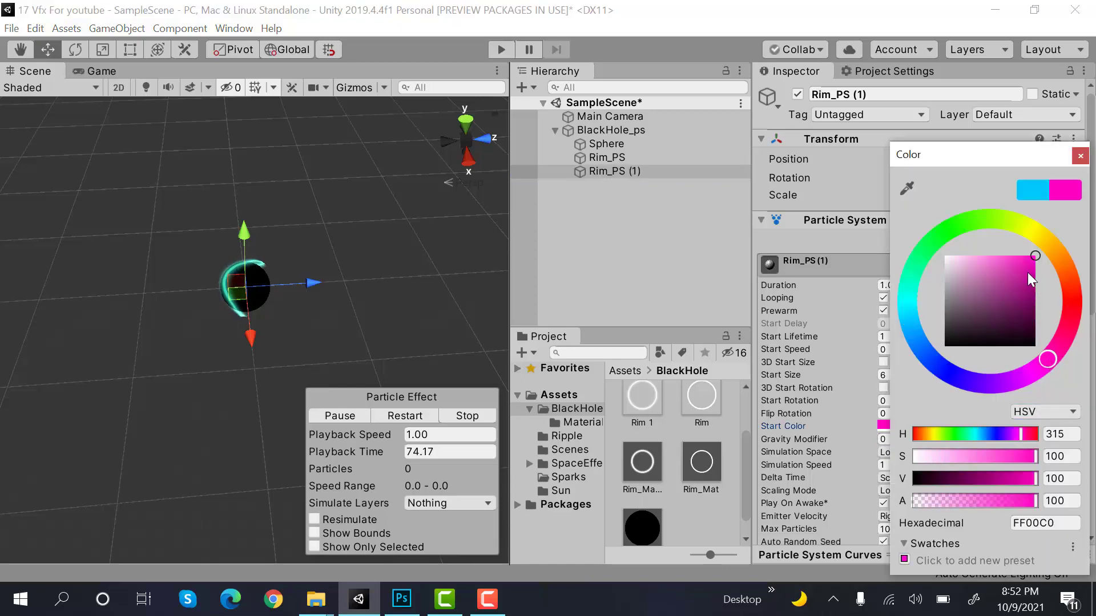
left_click(1080, 157)
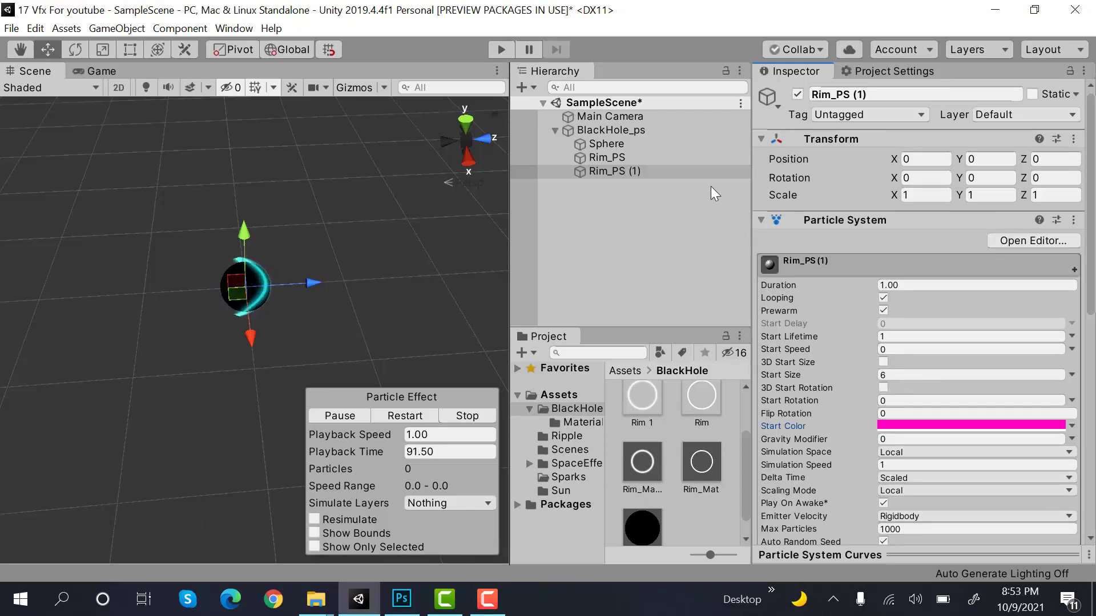
- Rename the duplicate to Stars_PS
left_click(683, 167)
left_click(888, 94)
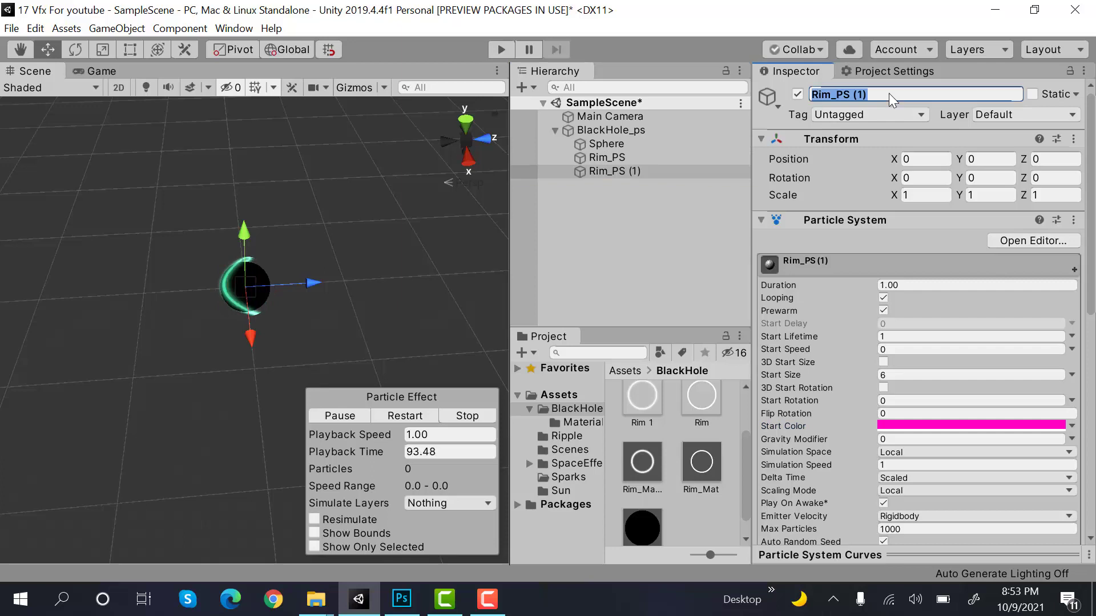
type("Stars_")
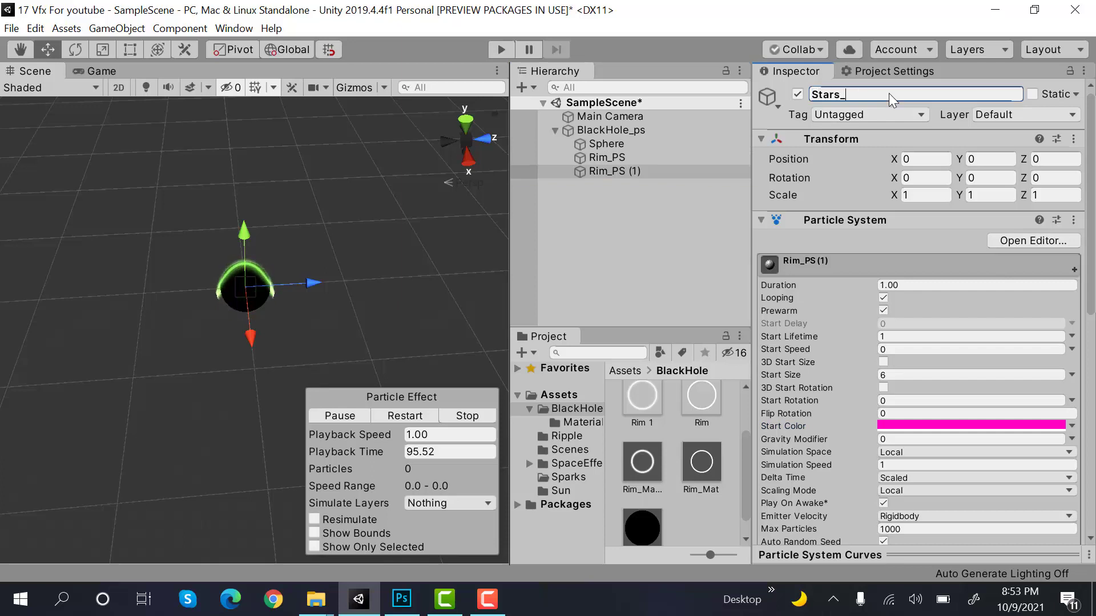
type("PS")
key("Return")
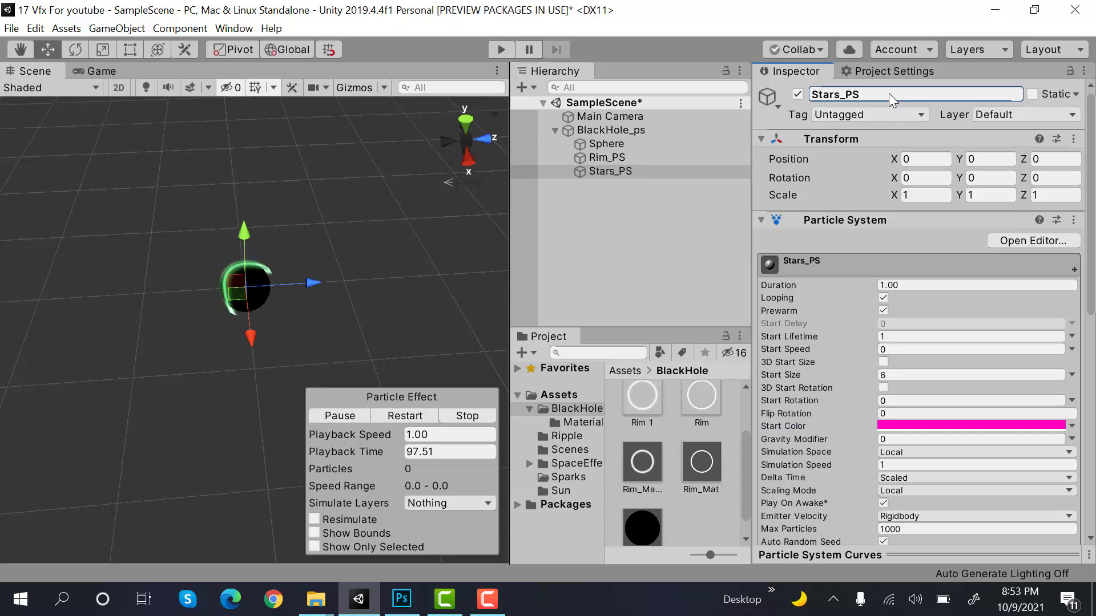
- Set the Stars_PS rotation to -90 on X and -270 on Z
left_click(945, 183)
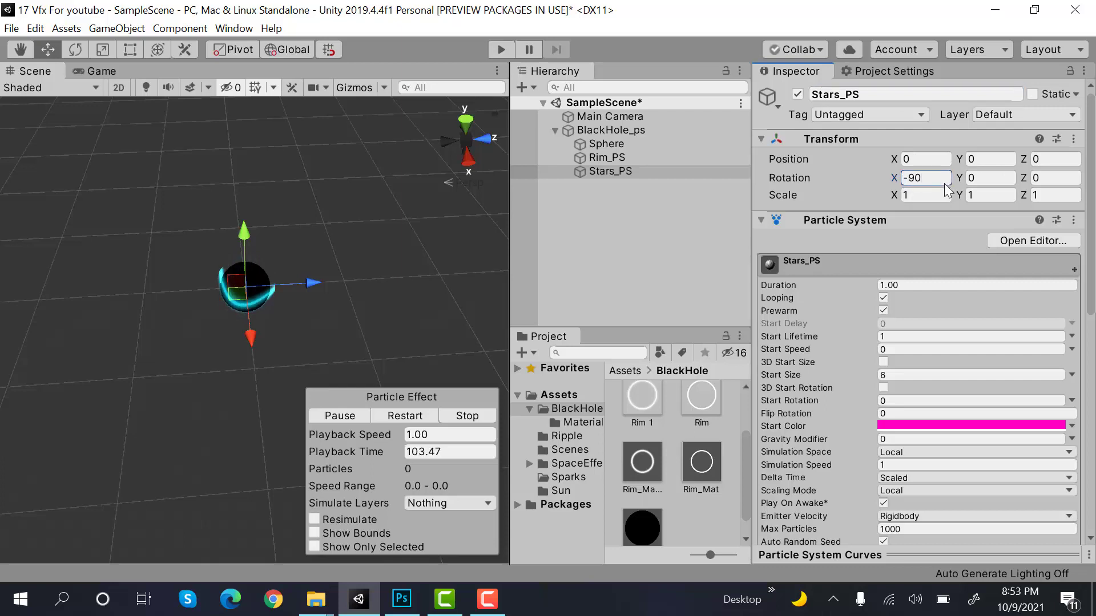
type("-90")
left_click(1044, 180)
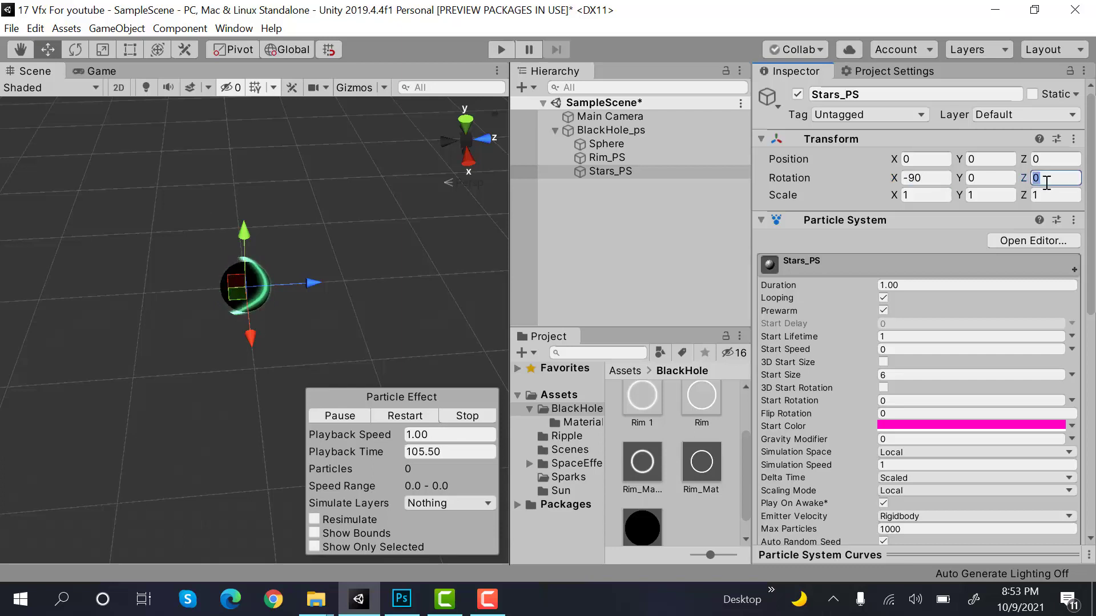
type("-27")
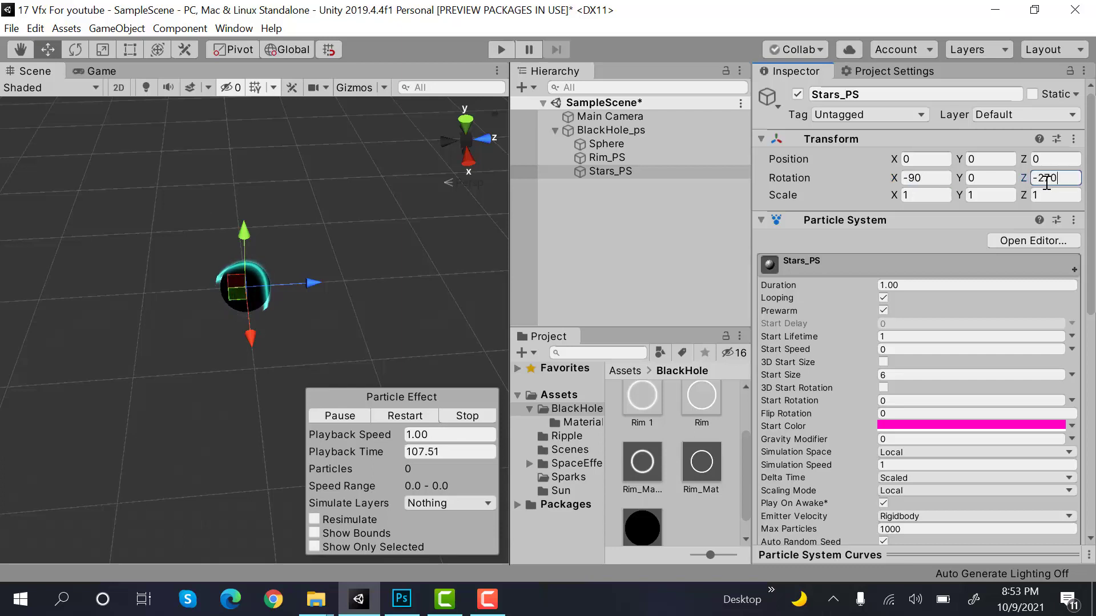
type("0")
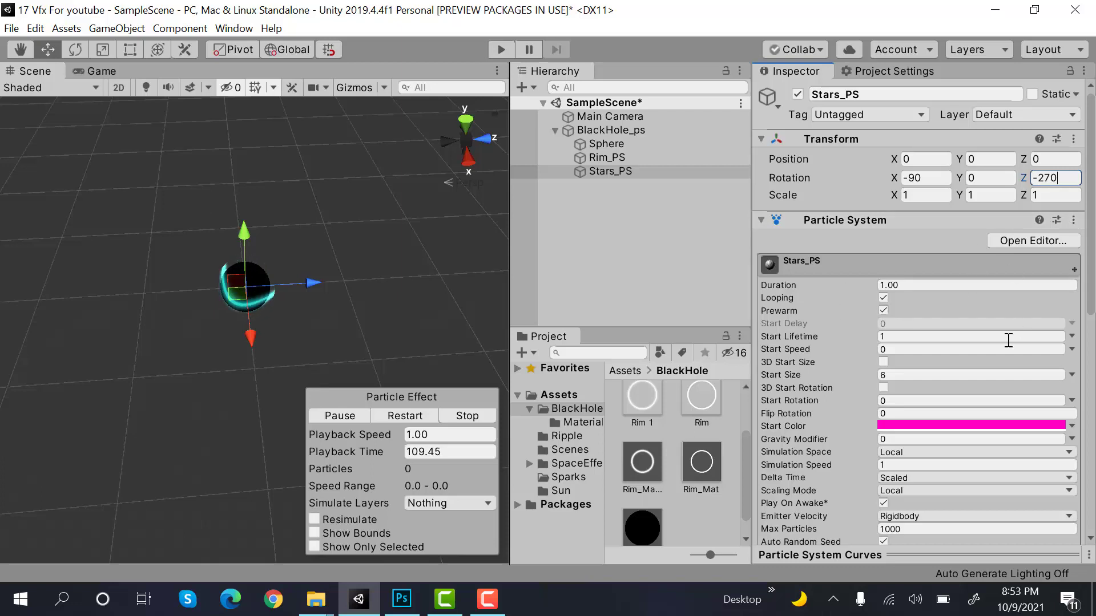
- Set start lifetime 5, random start size 0.05–0.5, and start colour random between two colours
left_click(913, 338)
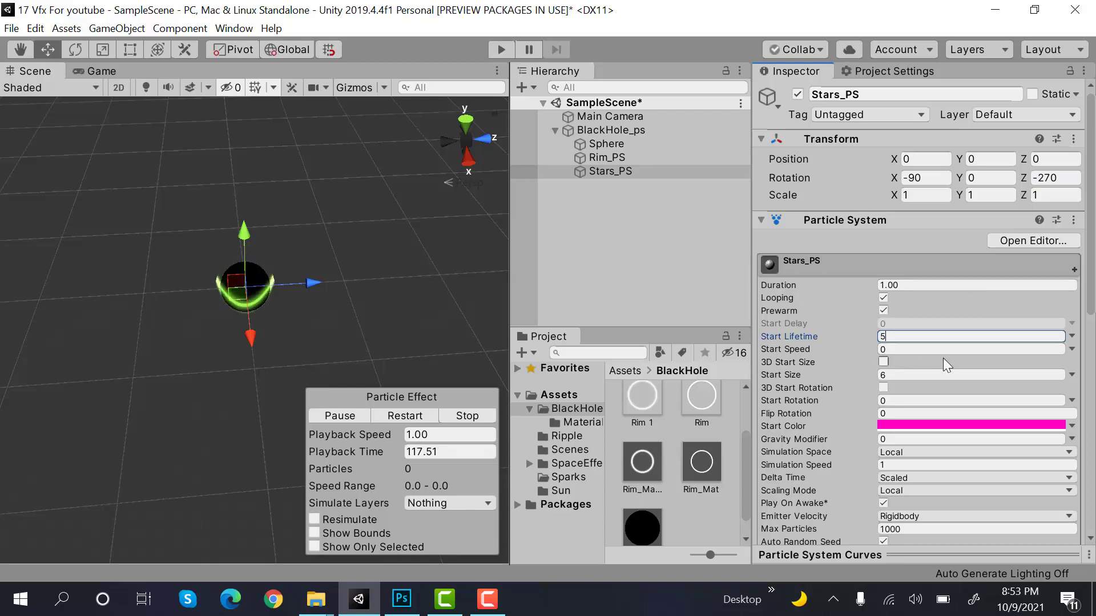
left_click(1072, 375)
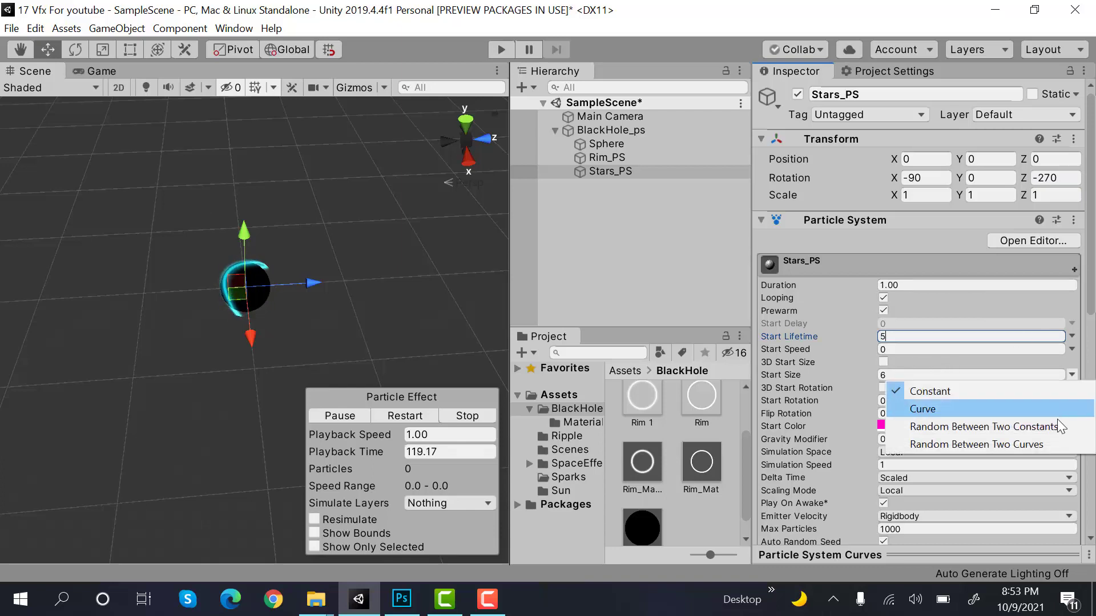
left_click(1009, 425)
left_click(905, 375)
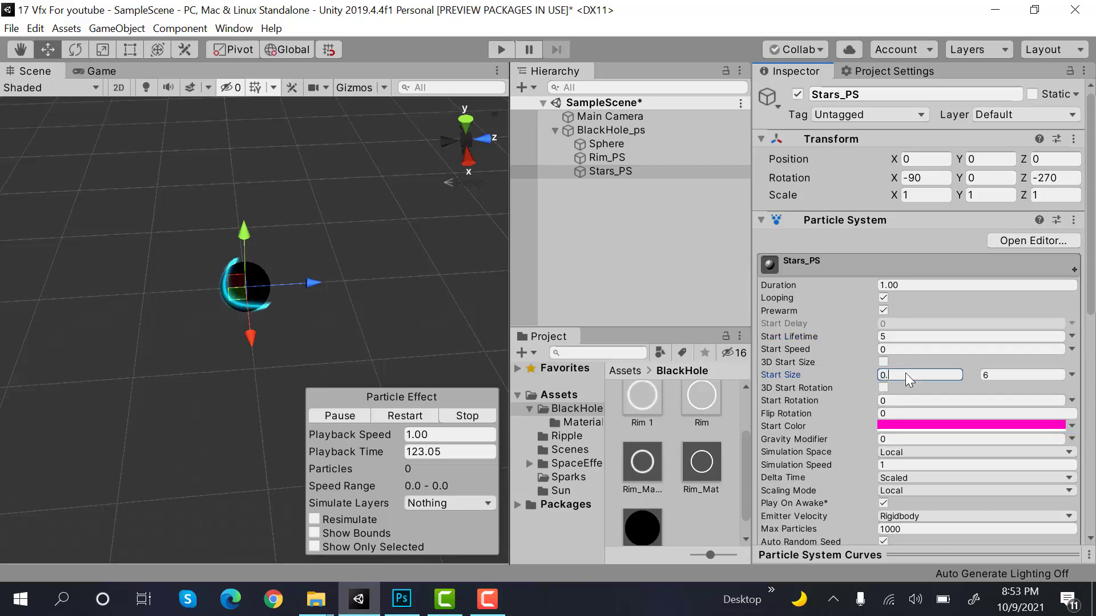
left_click(993, 375)
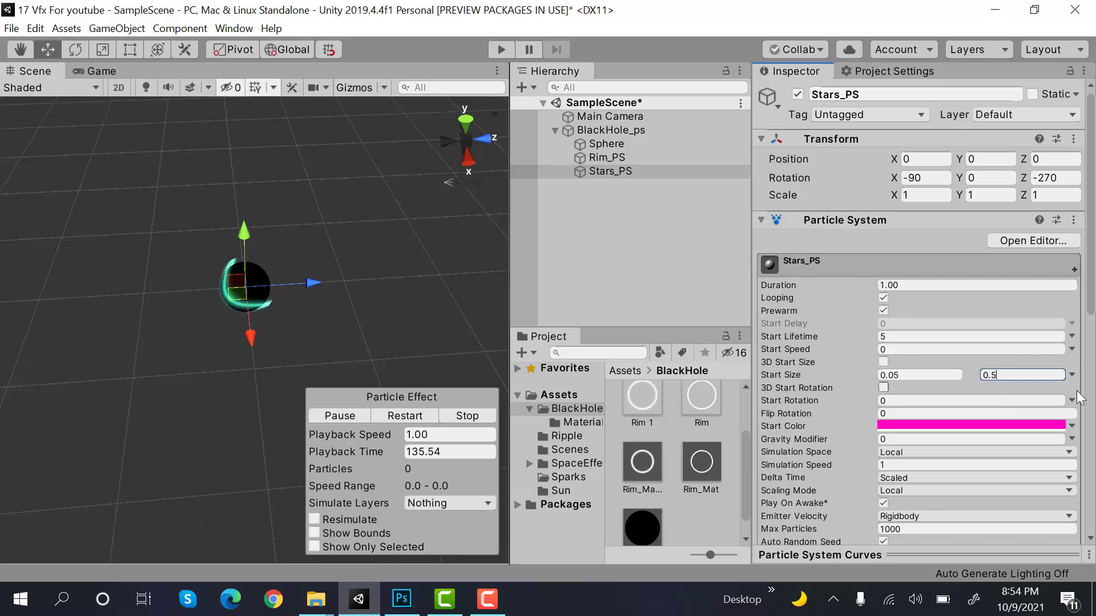
left_click(1072, 427)
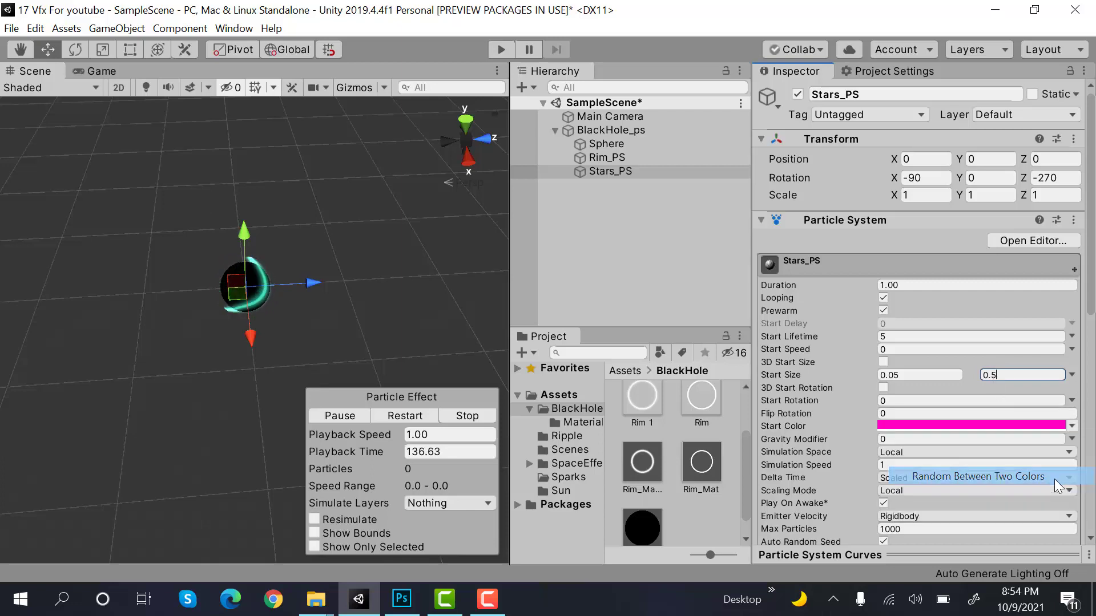
left_click(1054, 477)
left_click(652, 159)
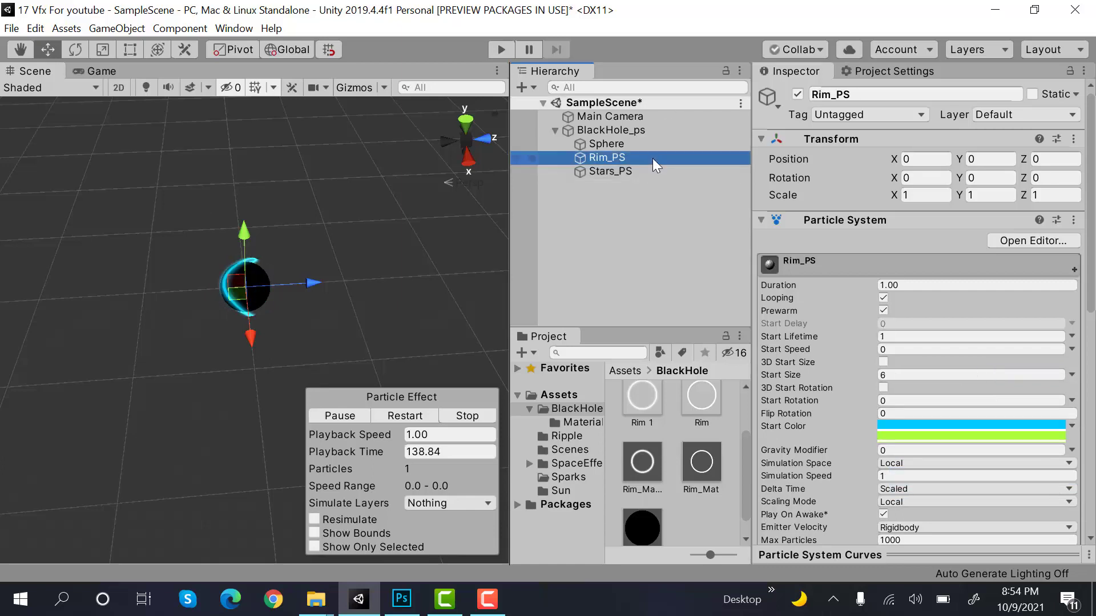
- Duplicate Rim_PS, place the copy above Stars_PS, and make its start colour magenta
key("ctrl+d")
left_click_drag(664, 186, 669, 165)
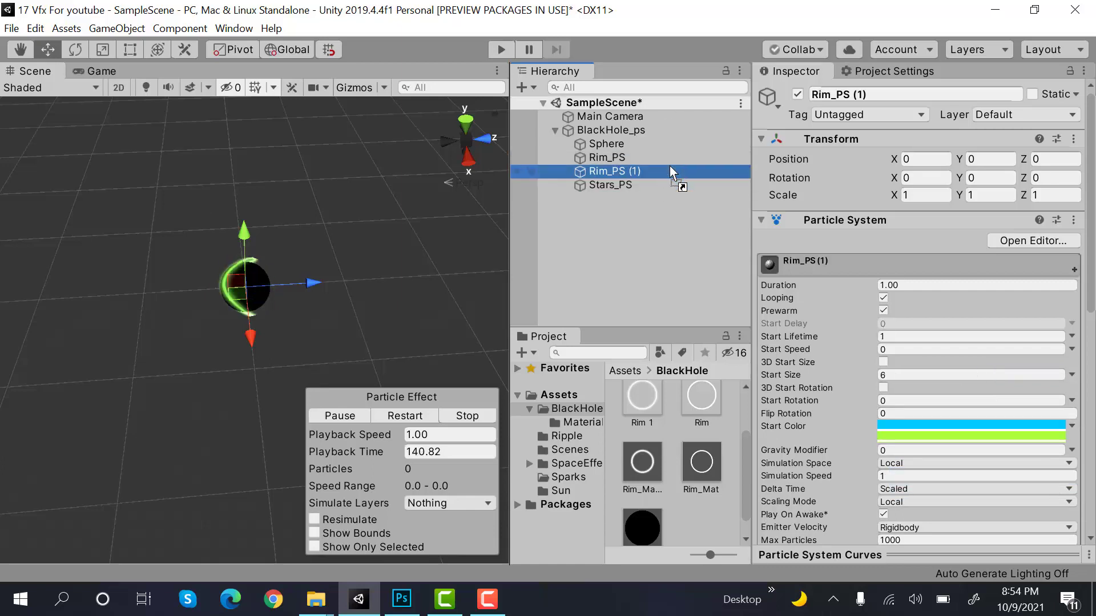
left_click(1057, 439)
left_click(1055, 426)
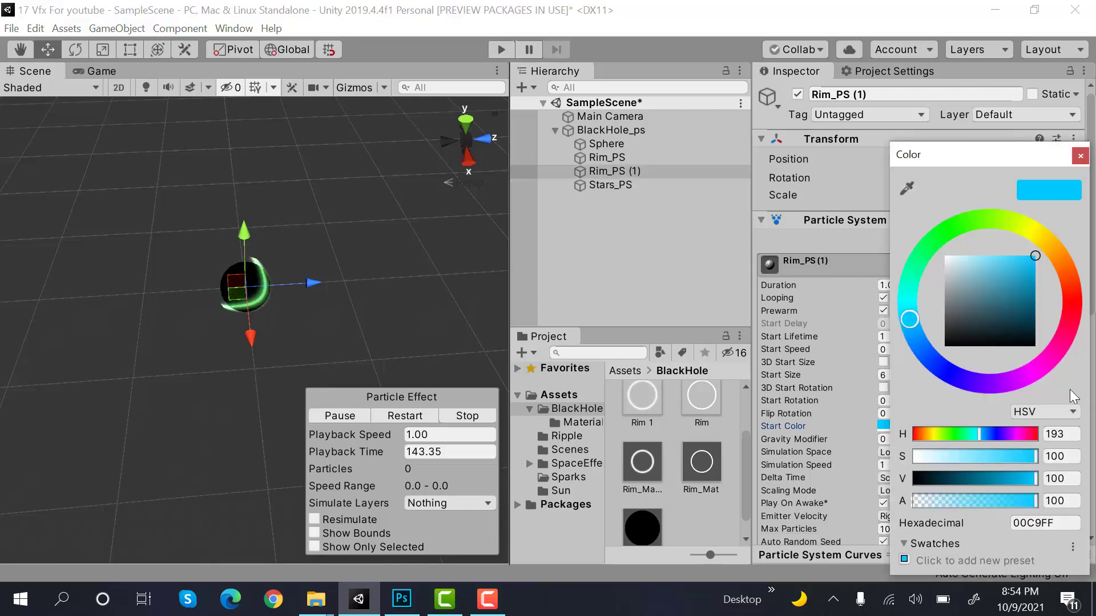
left_click(1049, 361)
left_click(1080, 156)
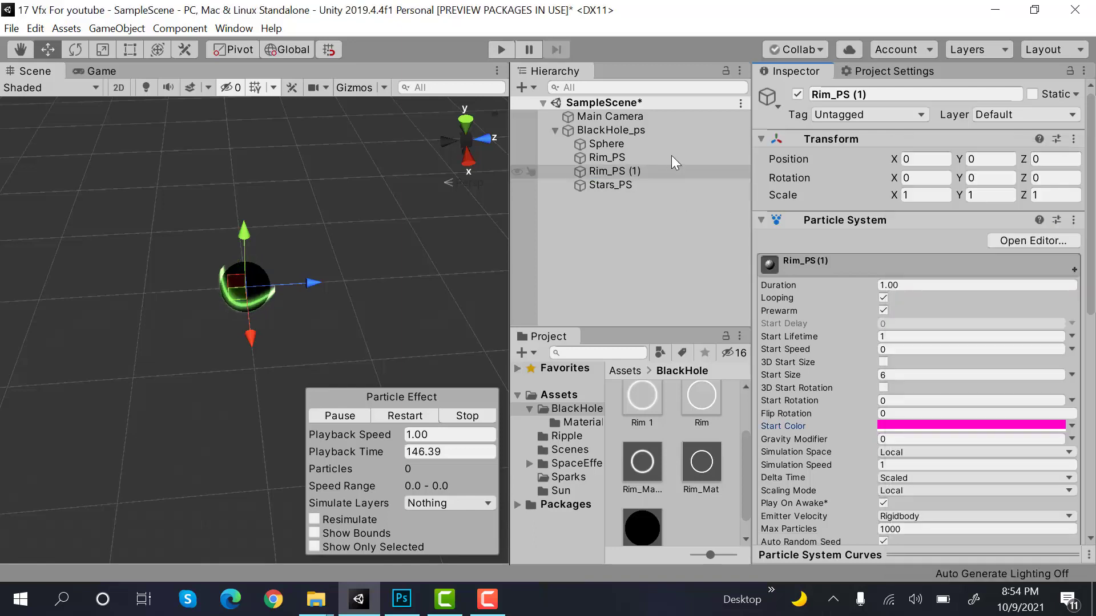
- Set the two Stars_PS start colours to green and red
left_click(649, 186)
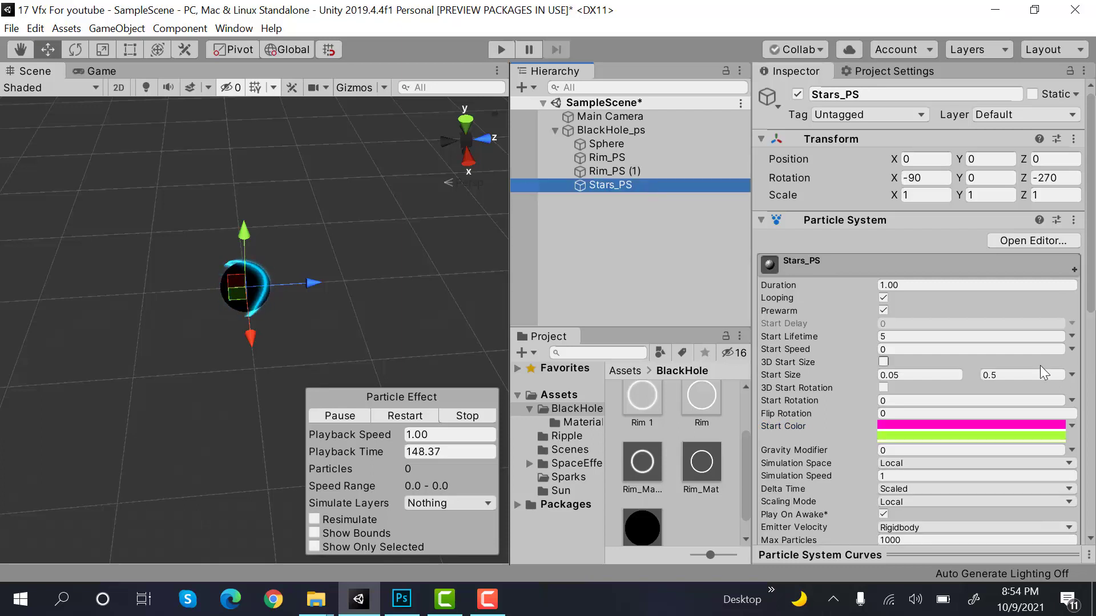
left_click(1009, 424)
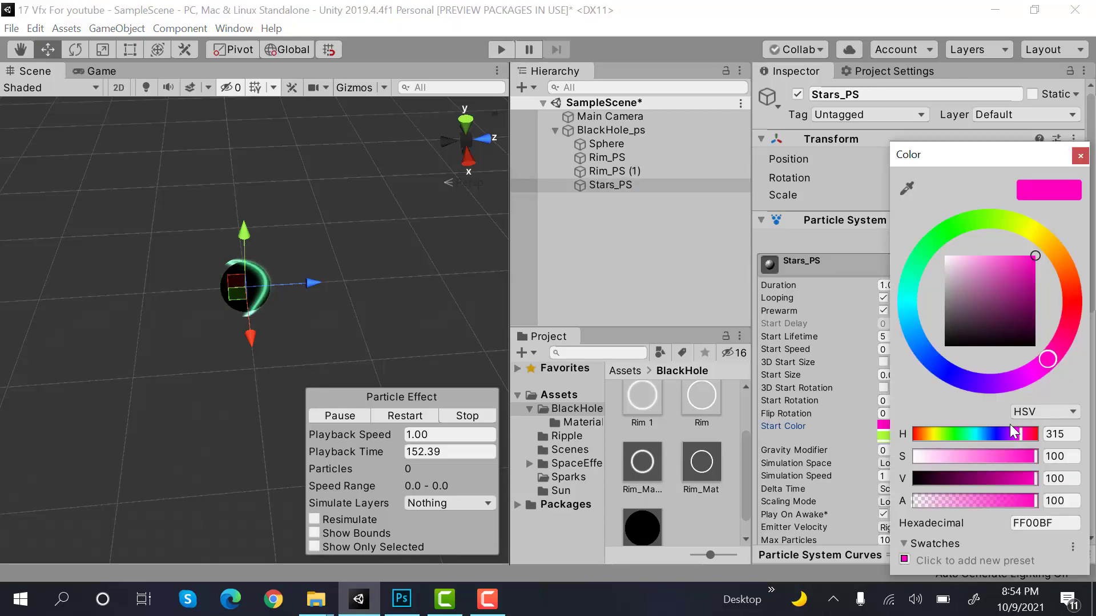
left_click(960, 226)
left_click(1080, 156)
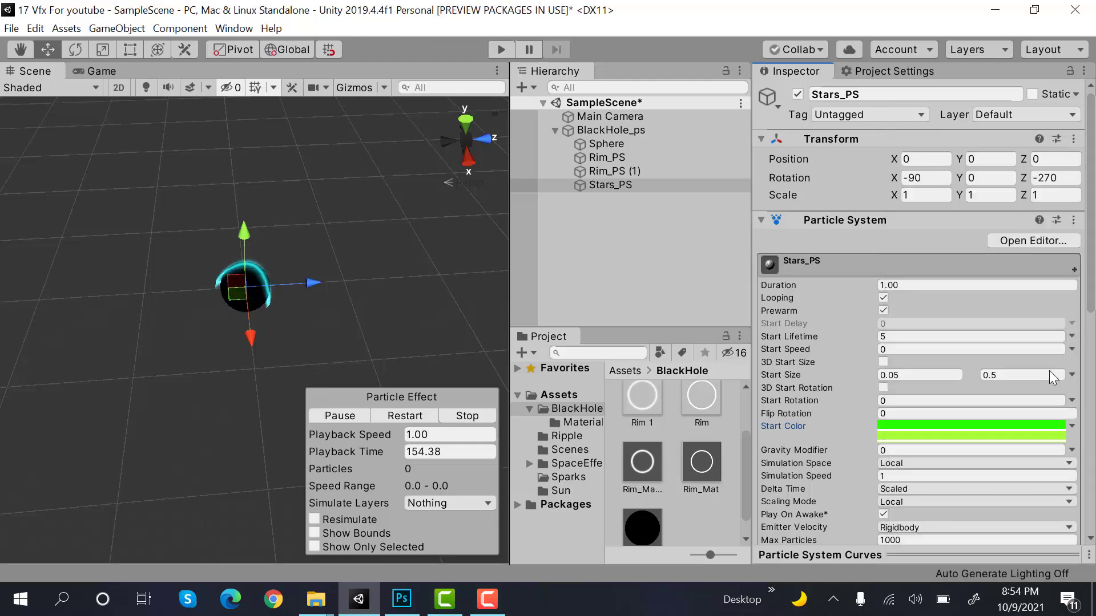
left_click(1018, 436)
left_click(1056, 432)
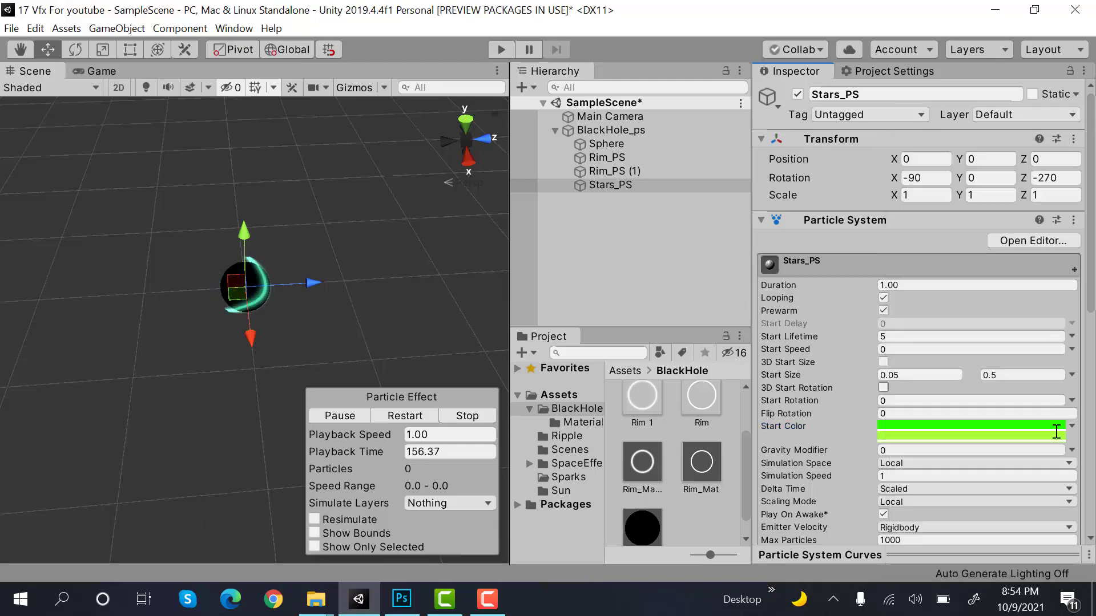
key("ctrl+z")
scroll(980, 399, "down", 3)
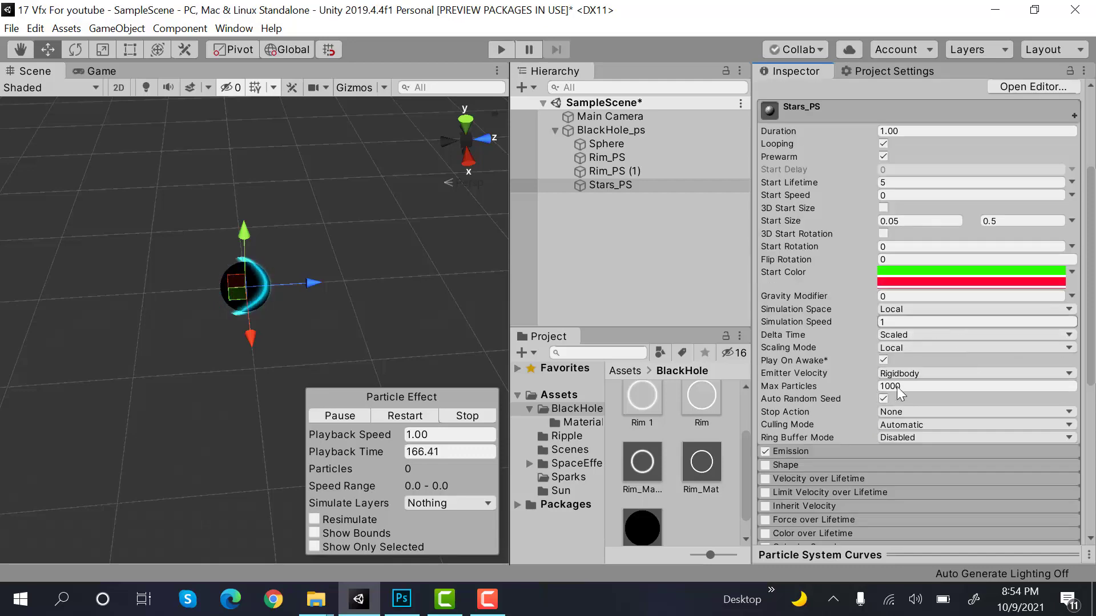
- Remove the emission burst and set Stars_PS Rate over Time to 10
left_click(869, 450)
scroll(951, 429, "down", 6)
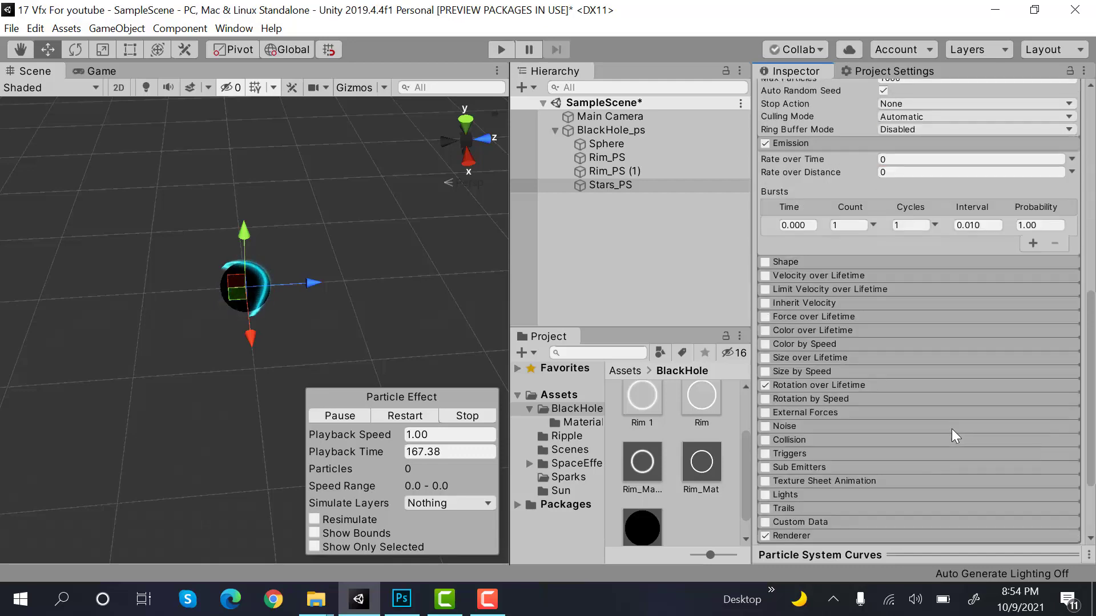
left_click(1072, 224)
left_click(1054, 244)
left_click(976, 160)
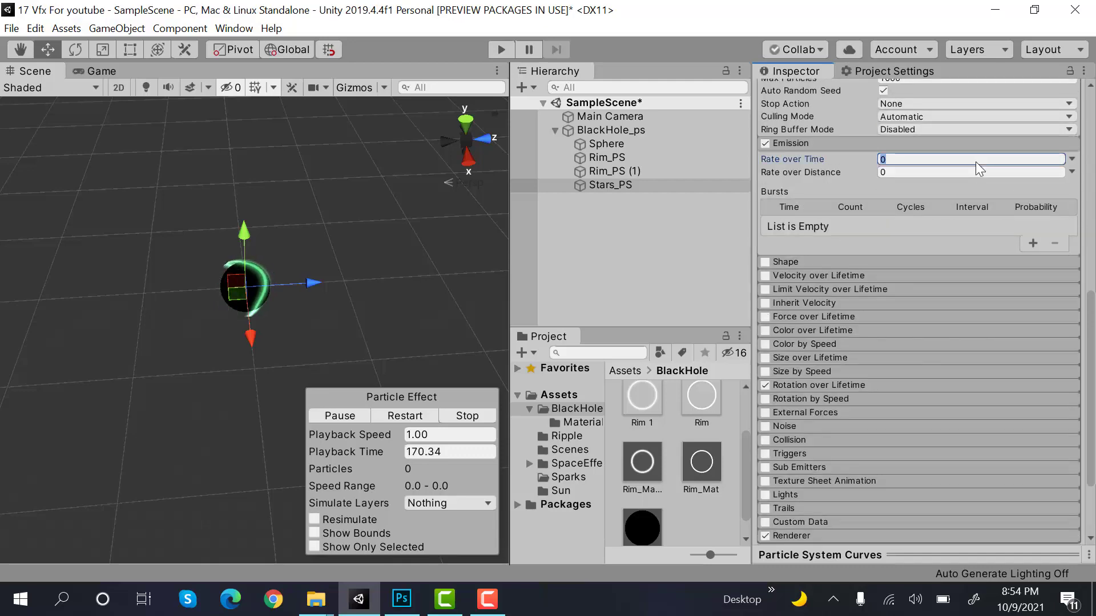
type("10")
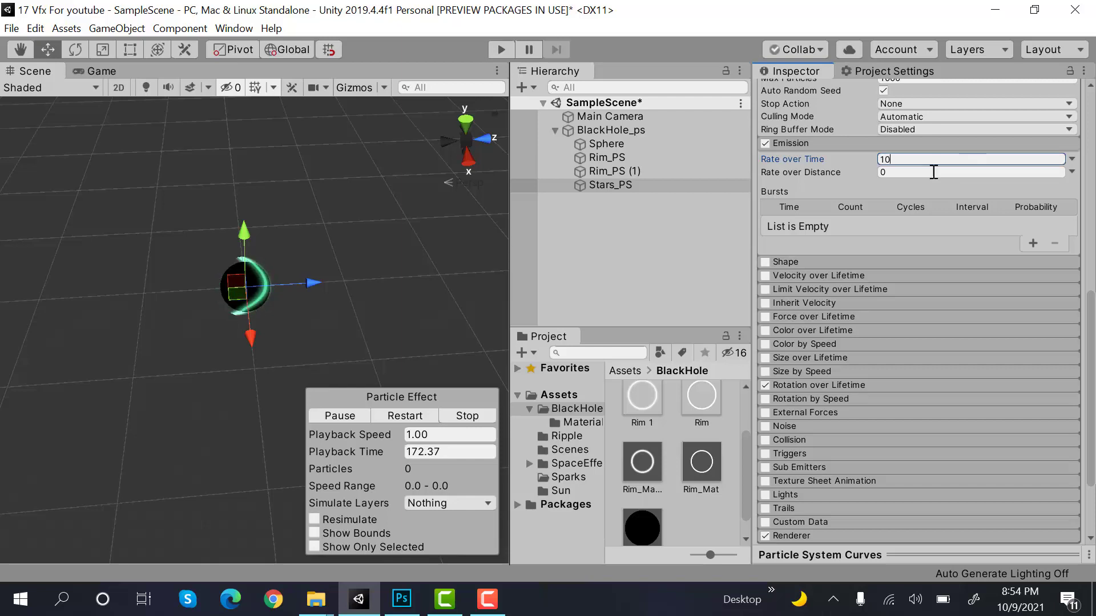
- Switch the emitter Shape to Hemisphere with Y scale 8 and view its gizmo
left_click(765, 262)
left_click(797, 263)
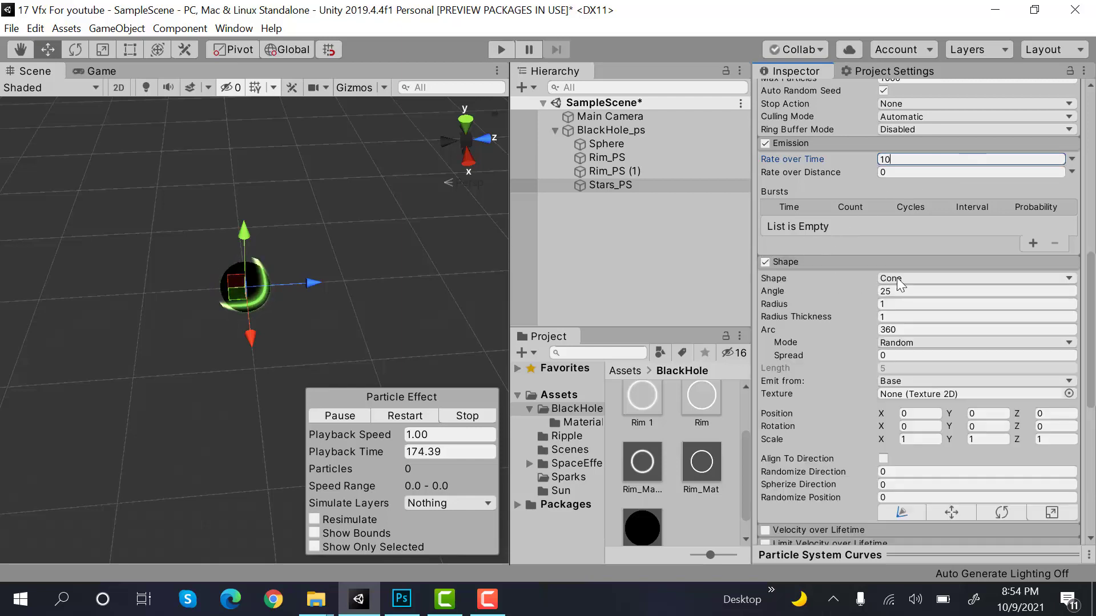
left_click(896, 277)
left_click(913, 242)
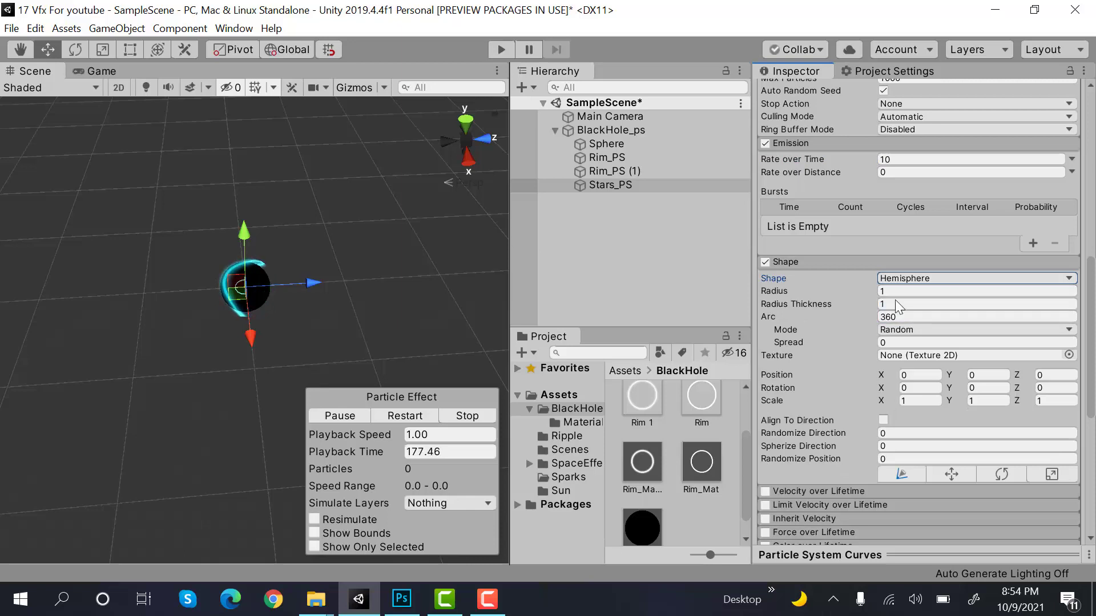
left_click(921, 400)
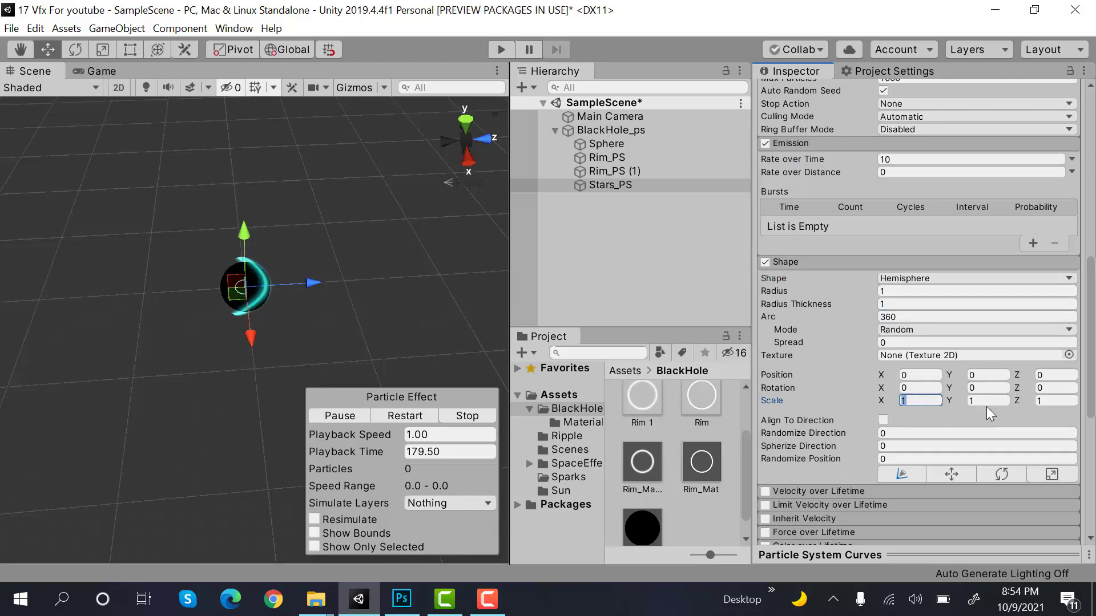
left_click(988, 402)
type("8")
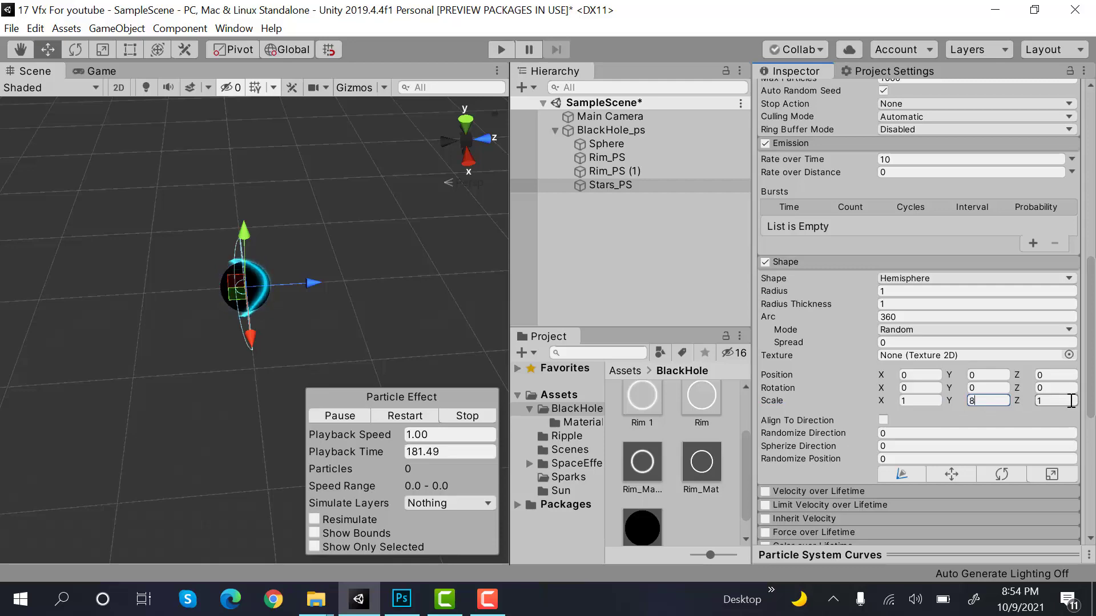
scroll(970, 343, "up", 10)
left_click_drag(239, 393, 193, 414, "alt")
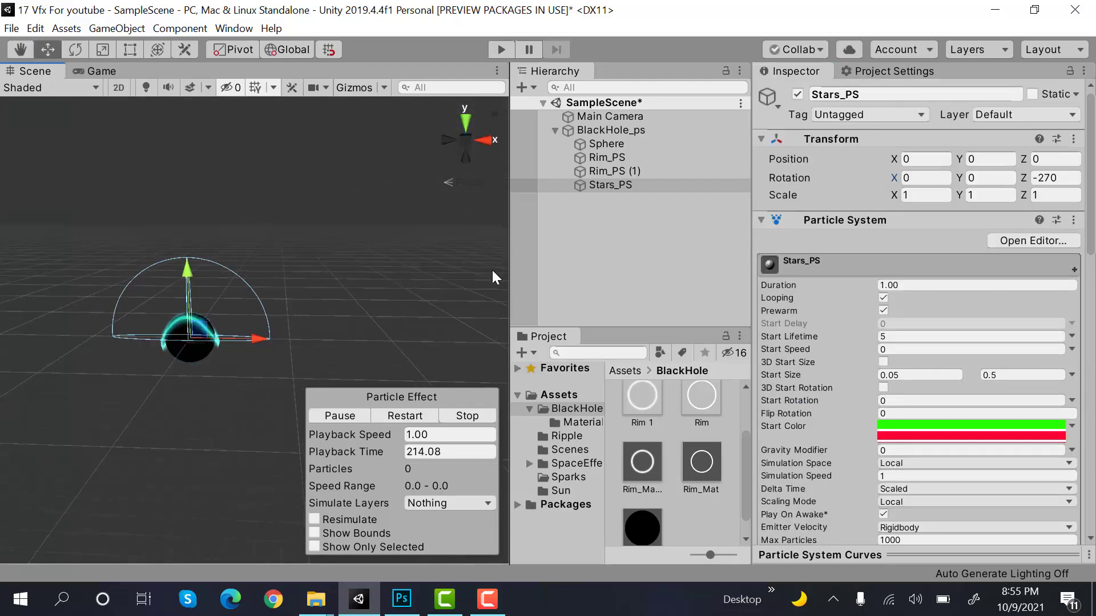
- Enable Velocity over Lifetime with linear Y of 1, then enable Color over Lifetime
scroll(802, 348, "down", 5)
left_click(821, 299)
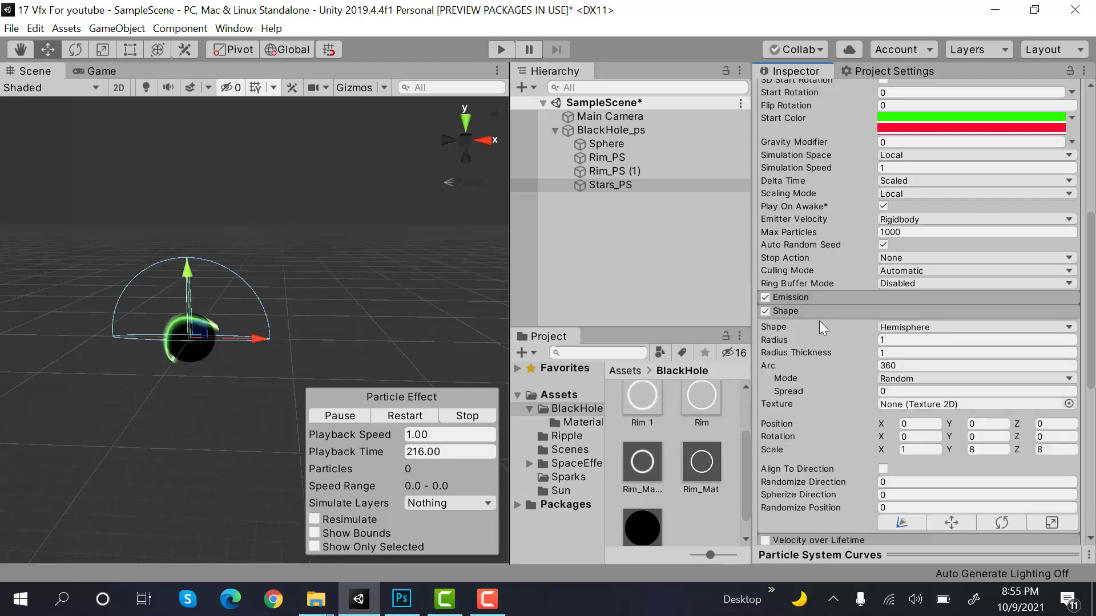
left_click(810, 312)
left_click(805, 325)
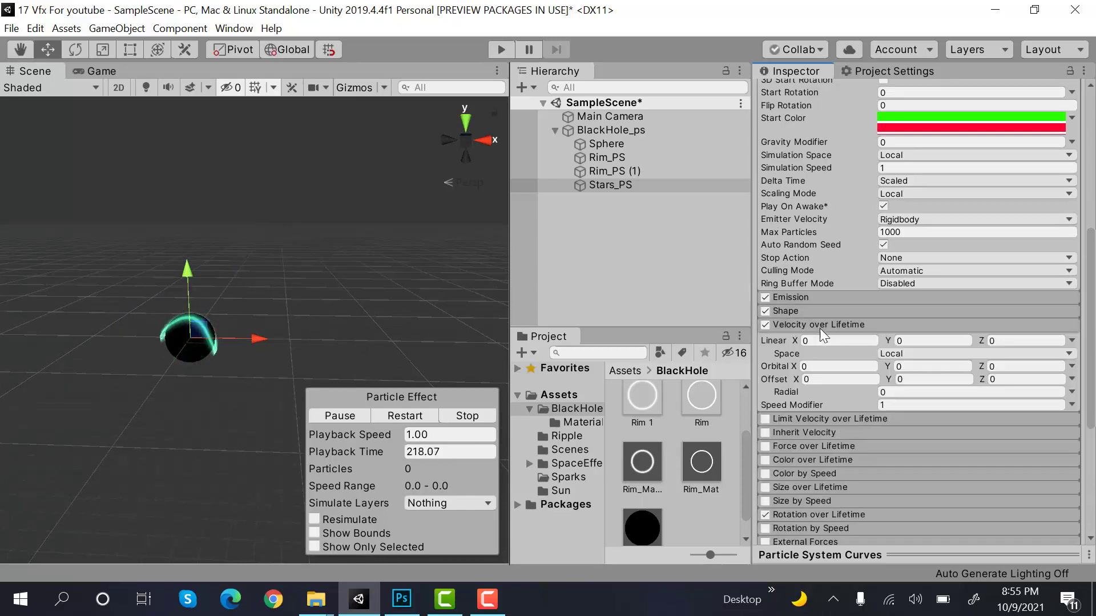
left_click(922, 341)
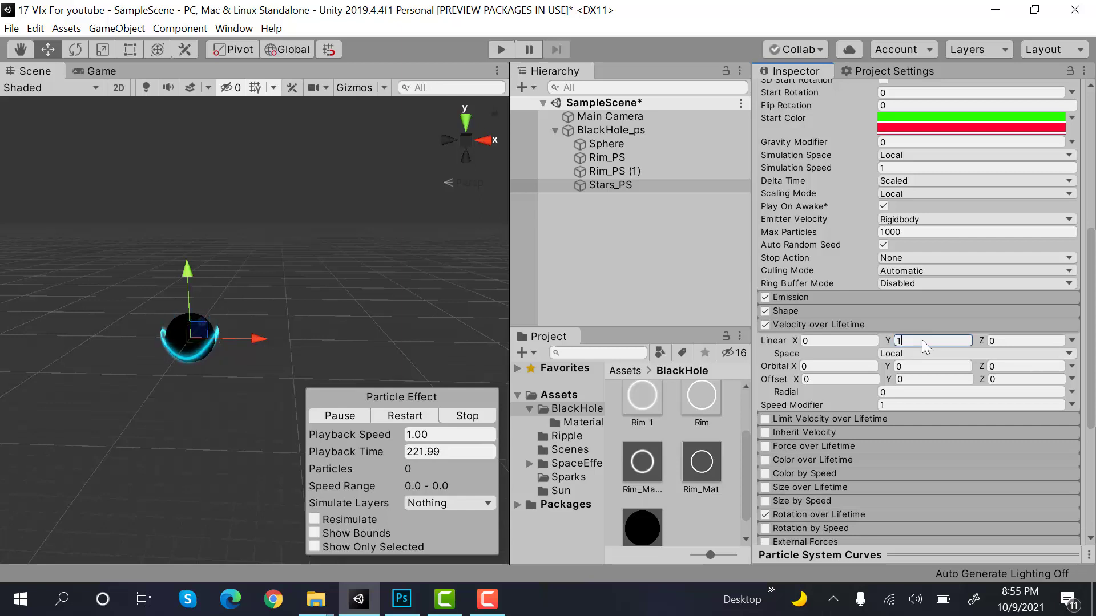
type("1")
left_click(881, 323)
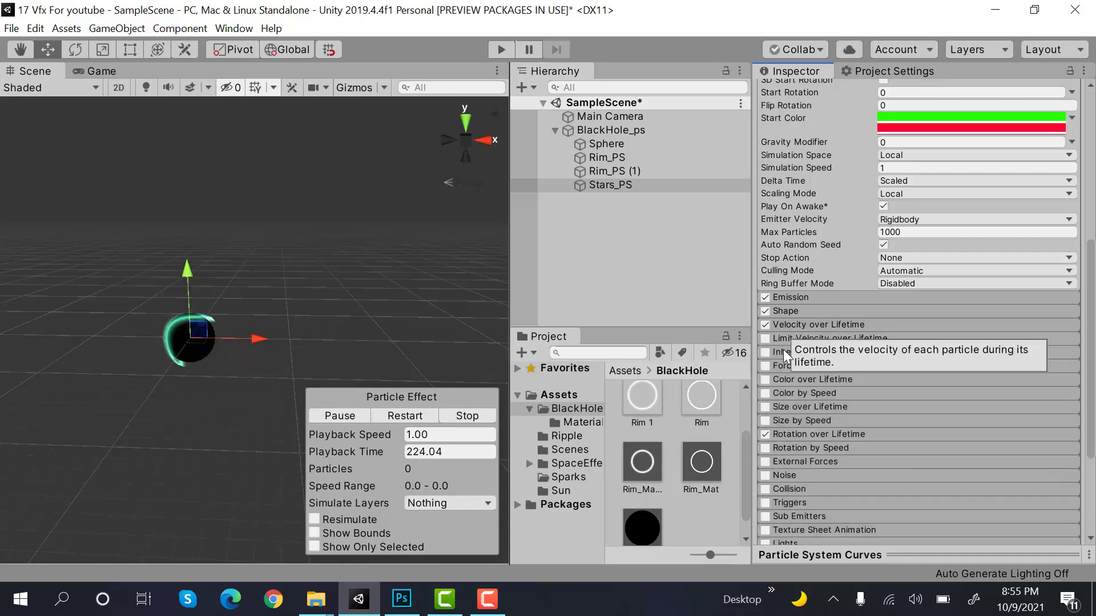
left_click(765, 379)
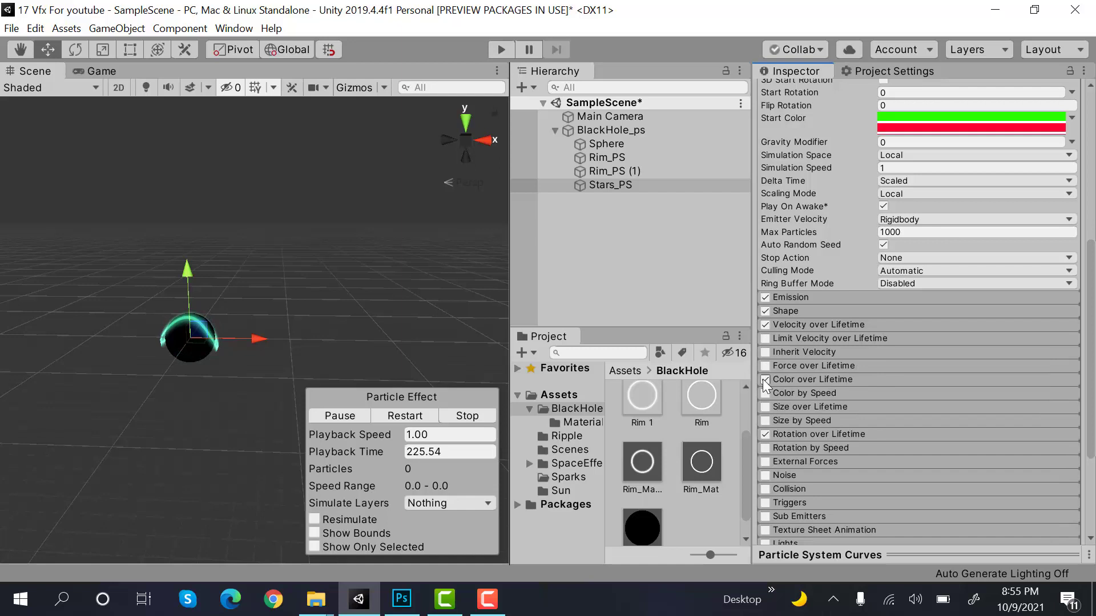
- Make the Color over Lifetime gradient fully transparent at its start and end
left_click(797, 382)
left_click(906, 394)
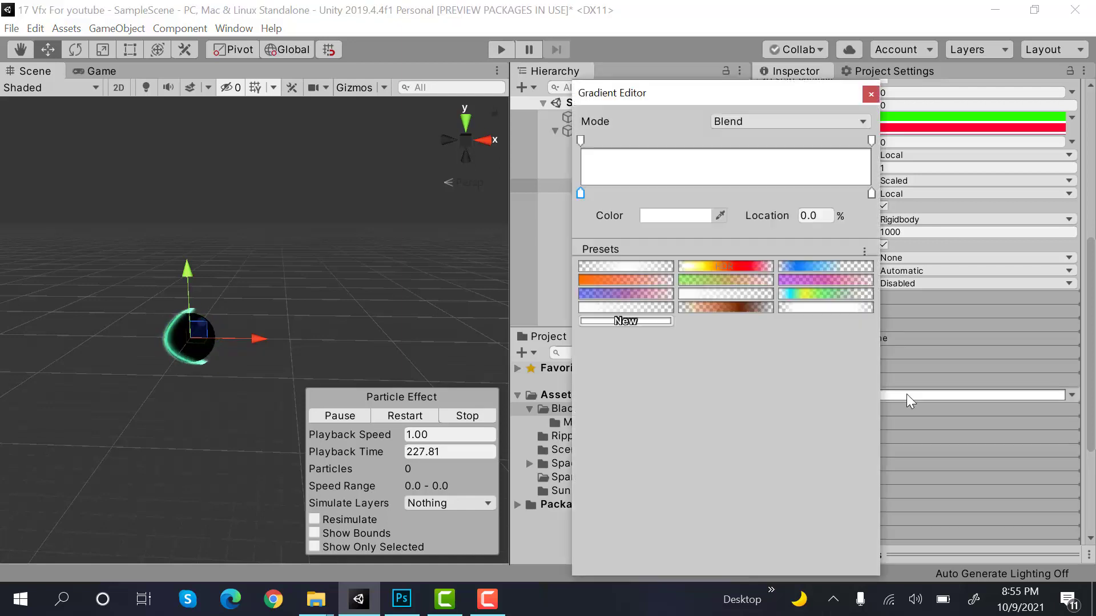
left_click(720, 138)
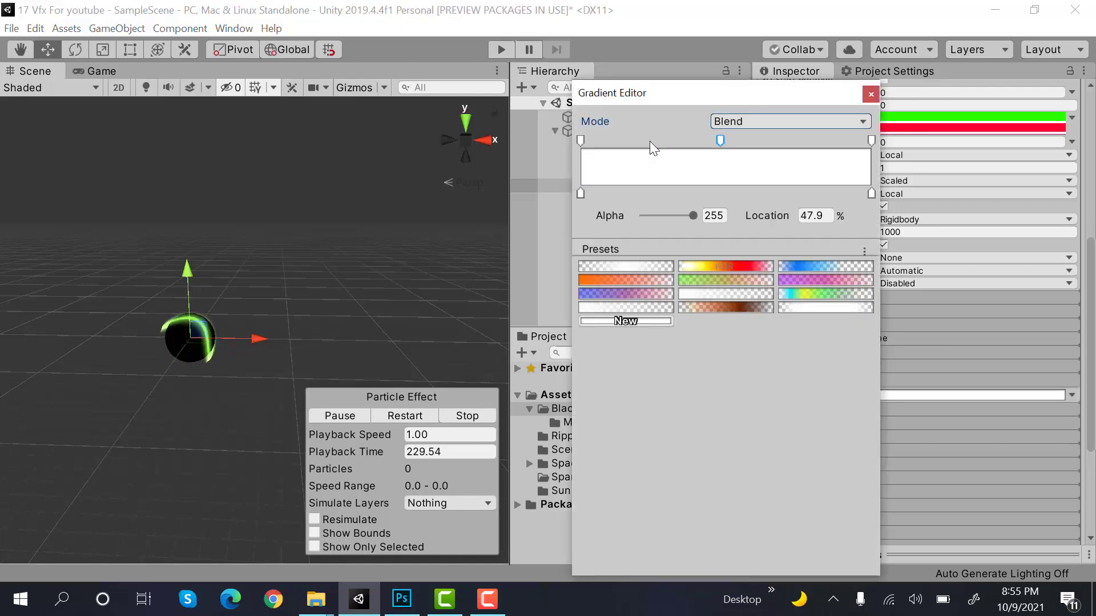
left_click(581, 140)
left_click_drag(666, 218, 622, 218)
left_click(871, 140)
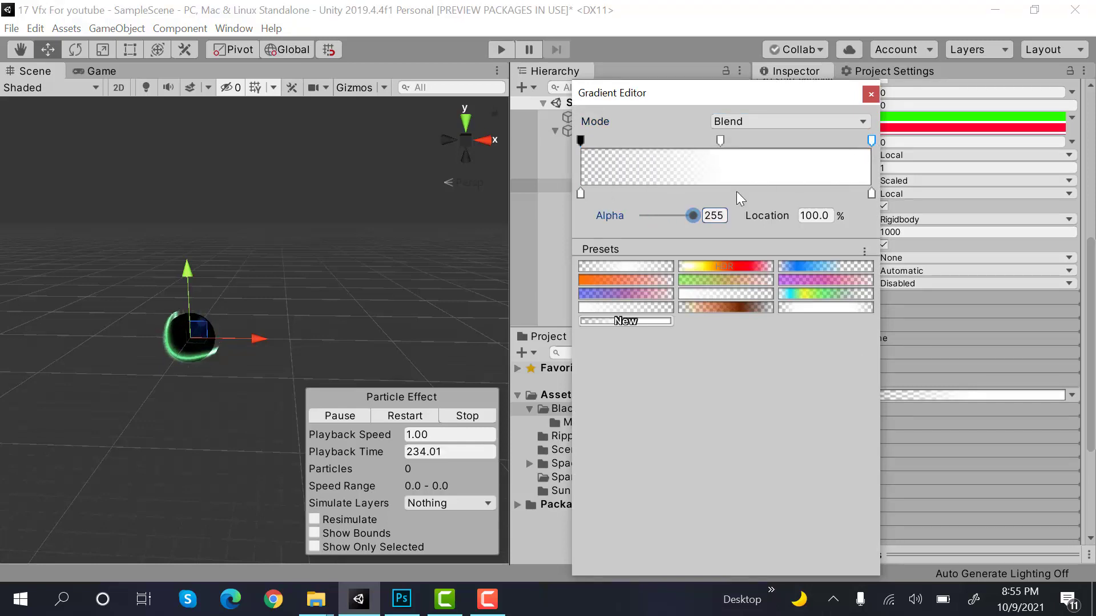
left_click_drag(692, 218, 636, 218)
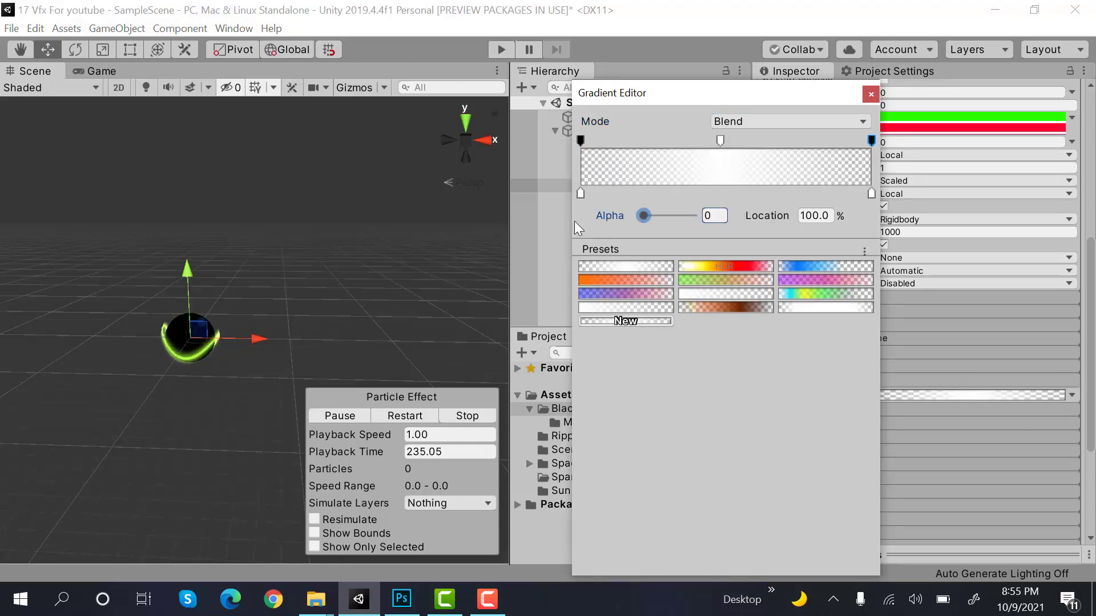
left_click(868, 95)
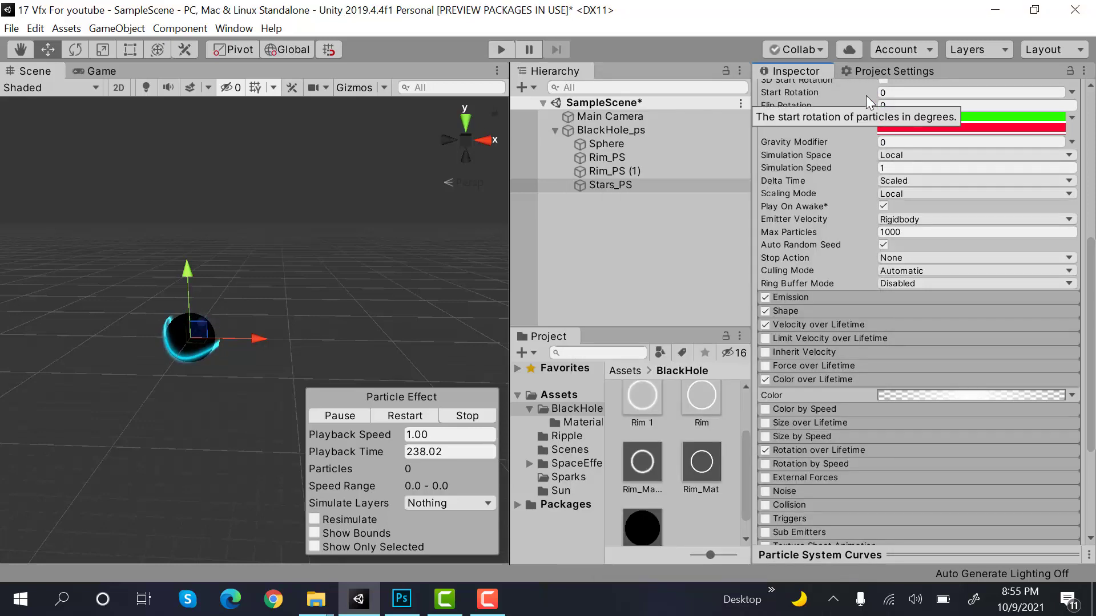
- Shape the Size over Lifetime curve with a new key and both ends lowered to about 0.7
left_click(765, 436)
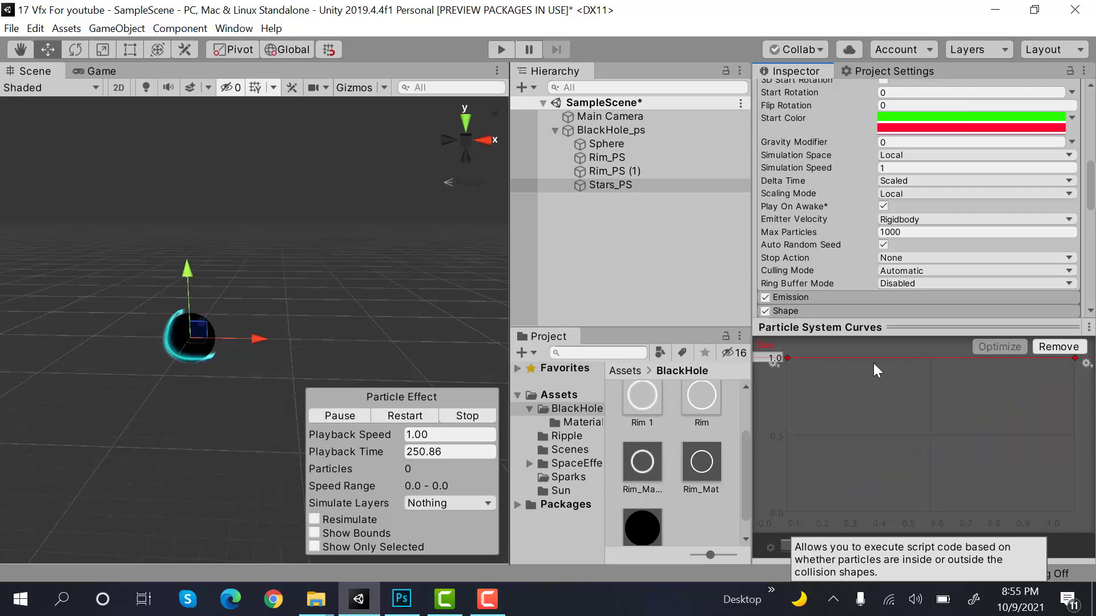
right_click(982, 358)
left_click(1004, 365)
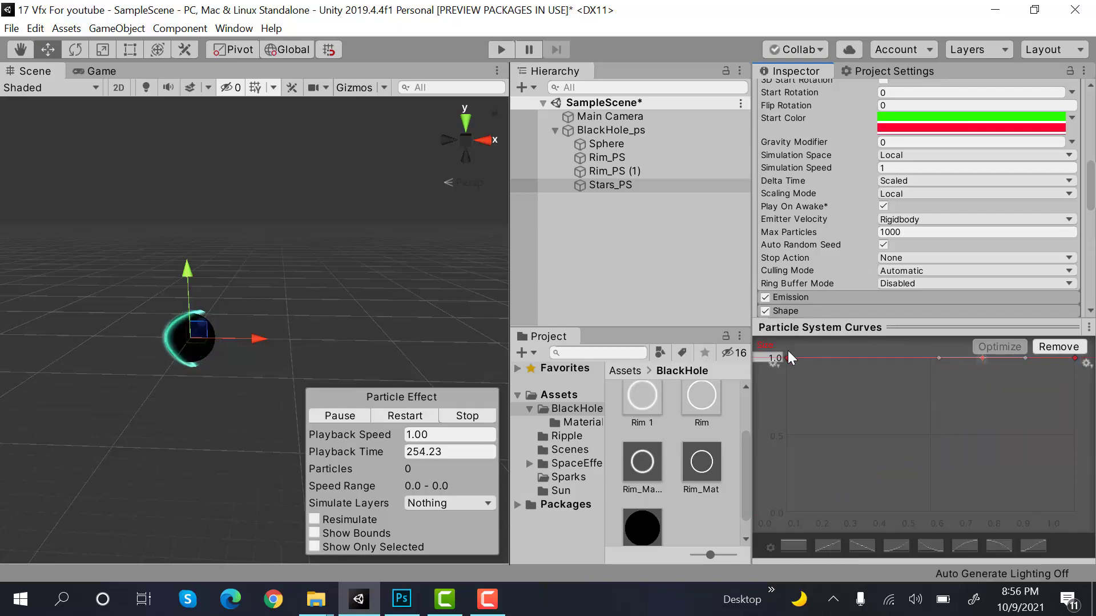
left_click_drag(787, 357, 776, 425)
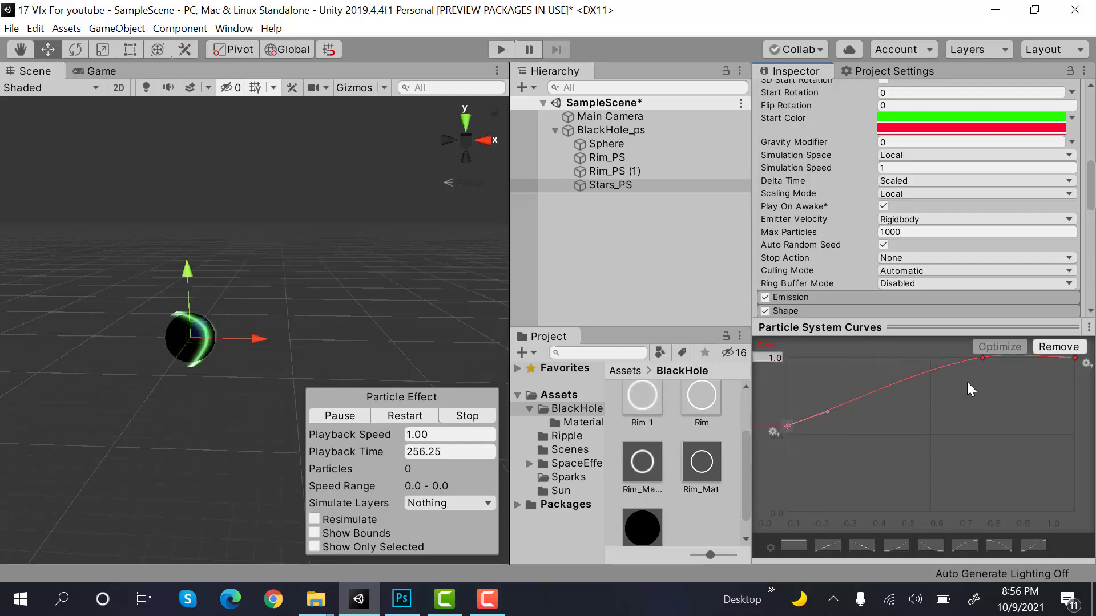
left_click_drag(1076, 360, 1078, 409)
left_click(1034, 327)
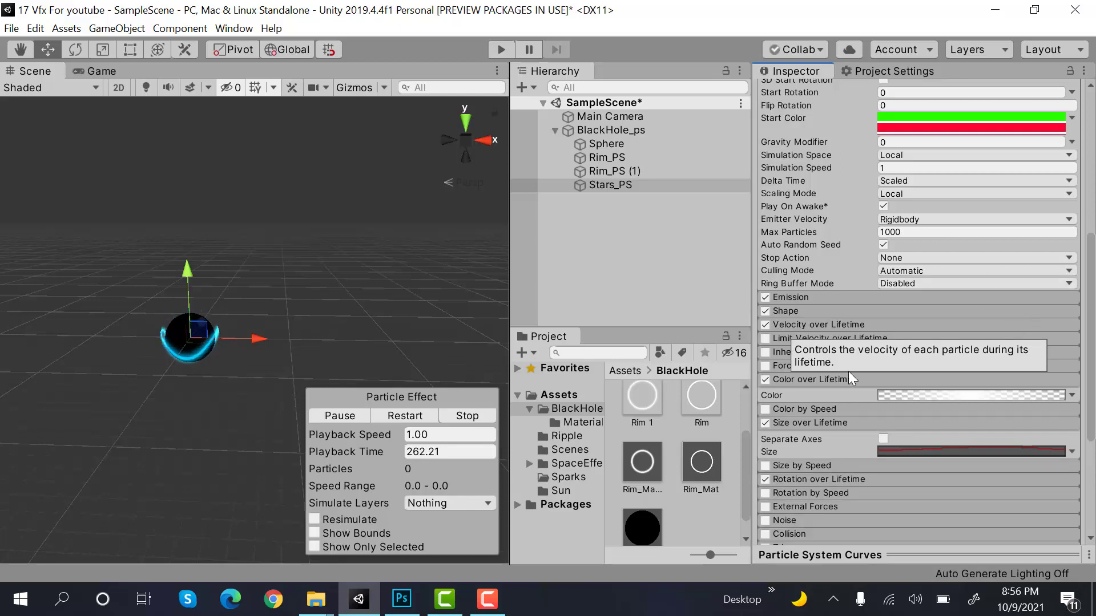
- Collapse the lifetime modules and enable External Forces on Stars_PS
left_click(828, 379)
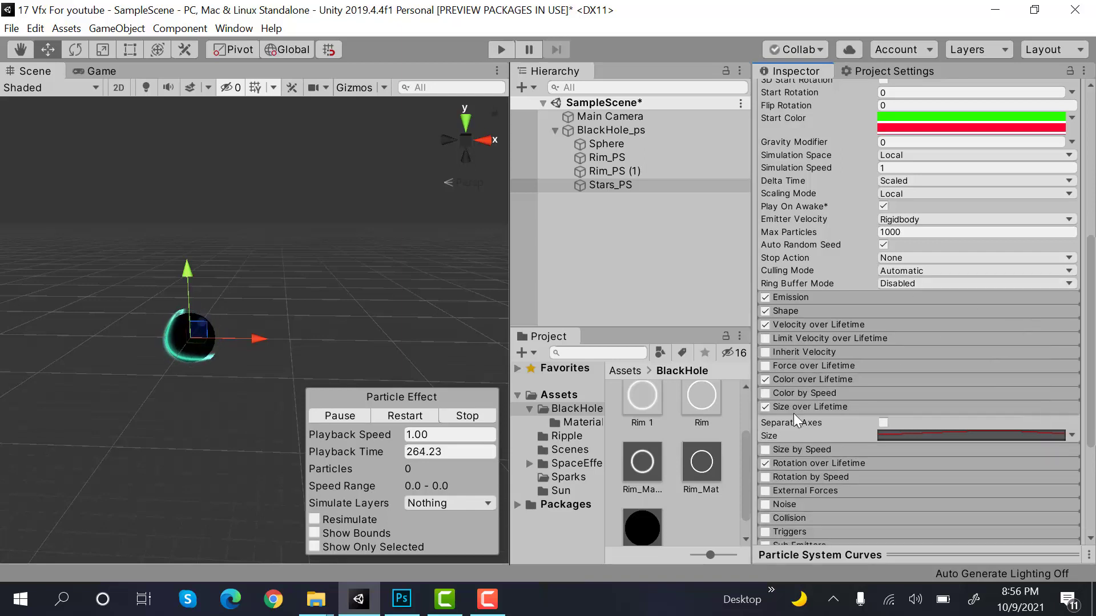
left_click(802, 407)
scroll(802, 410, "down", 5)
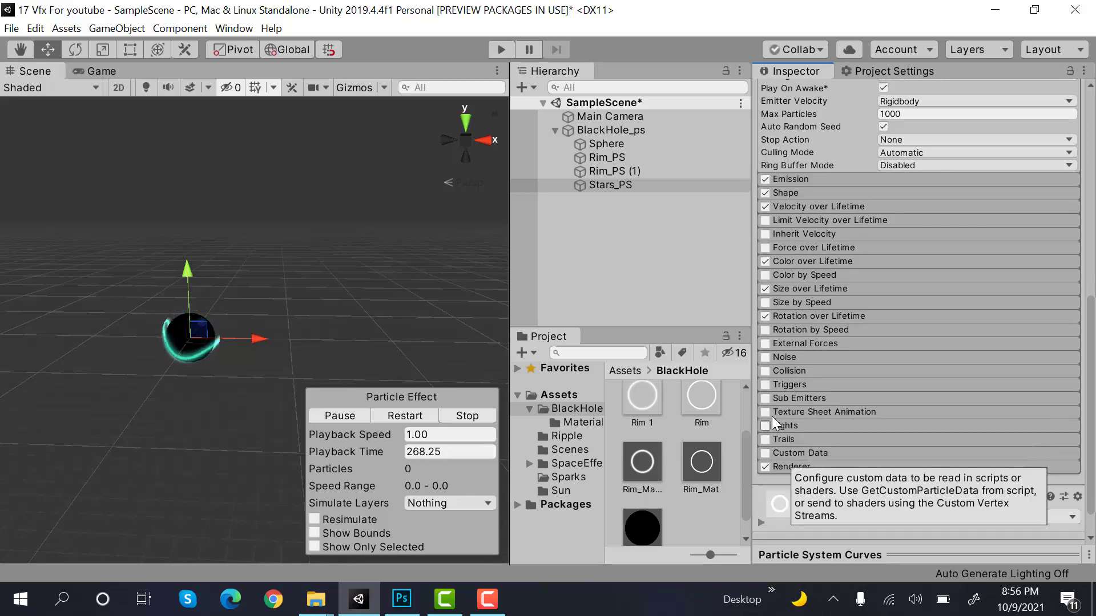
left_click(764, 344)
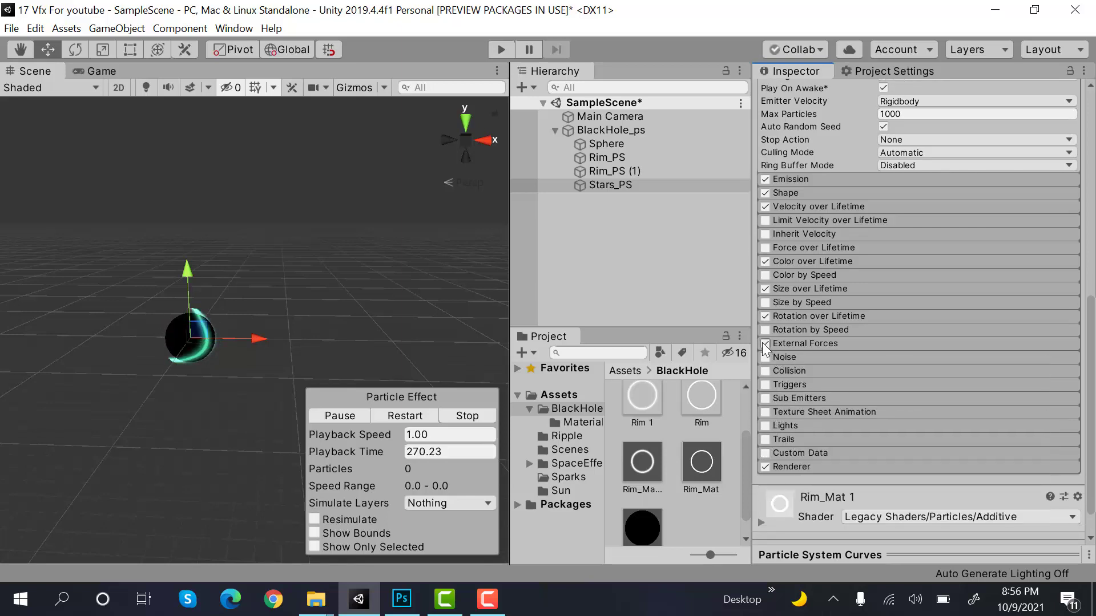
left_click(786, 344)
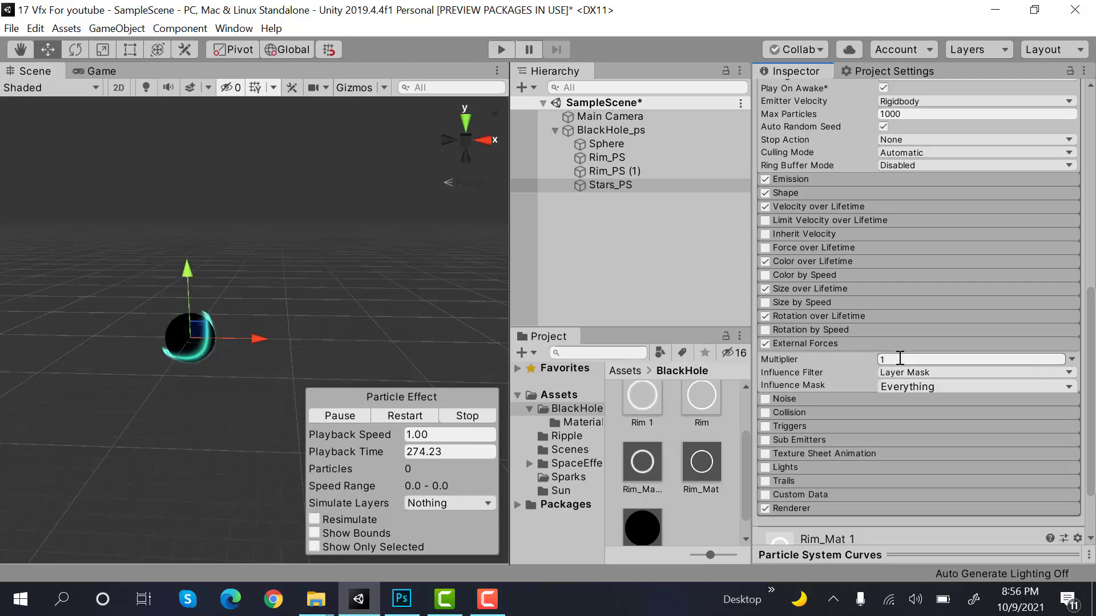
left_click(898, 357)
left_click(876, 345)
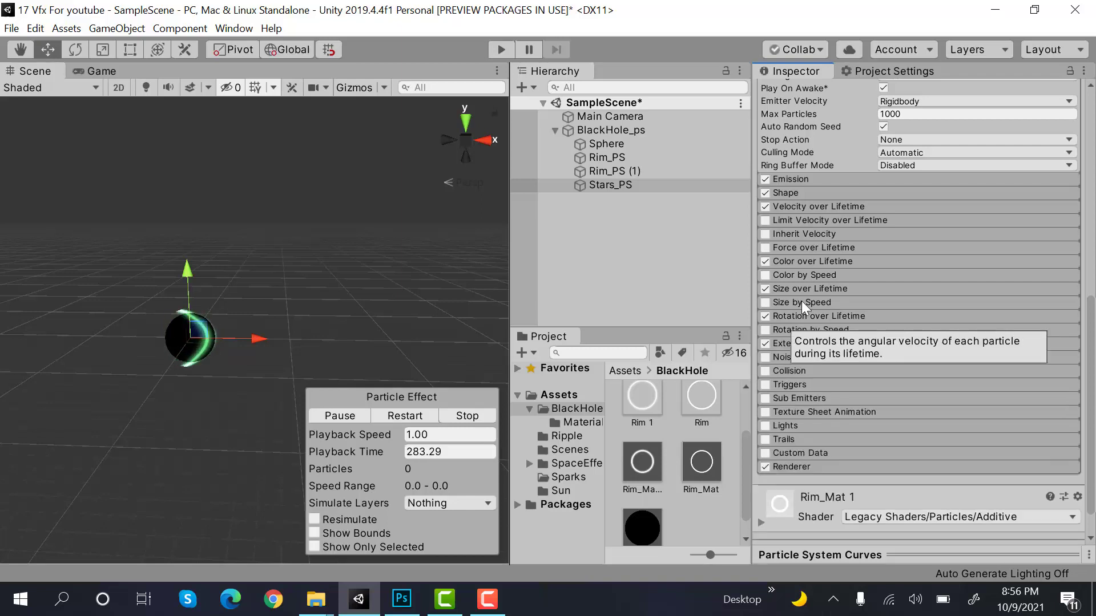
- Enable and expand the Trails module for the star particles
left_click(765, 438)
left_click(793, 440)
scroll(937, 377, "down", 5)
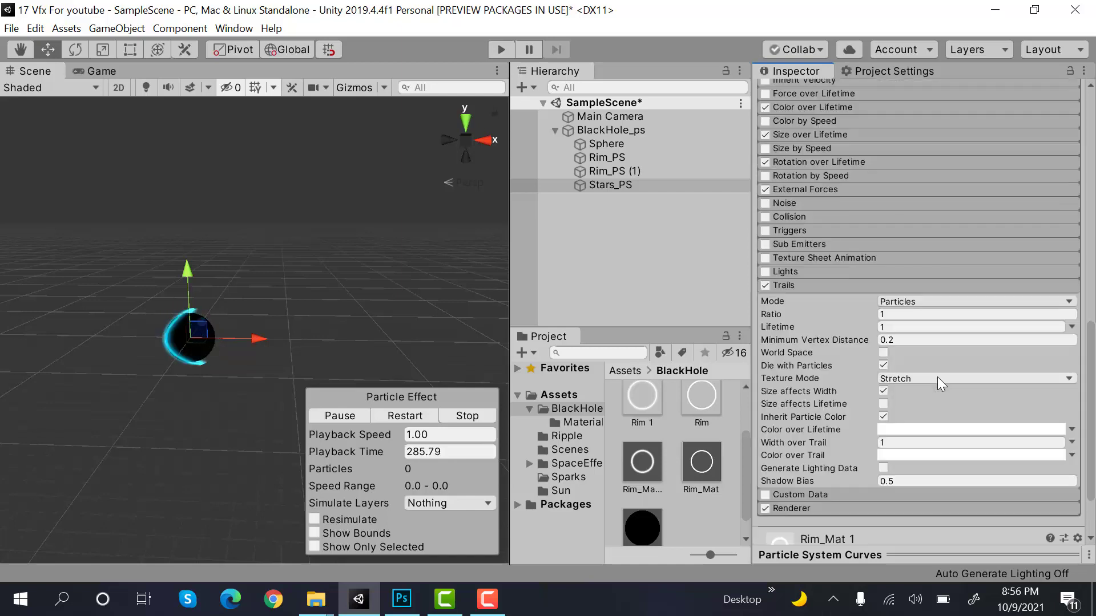
- Make the Stars_PS trails world-space with a fully saturated orange colour over lifetime
left_click(884, 353)
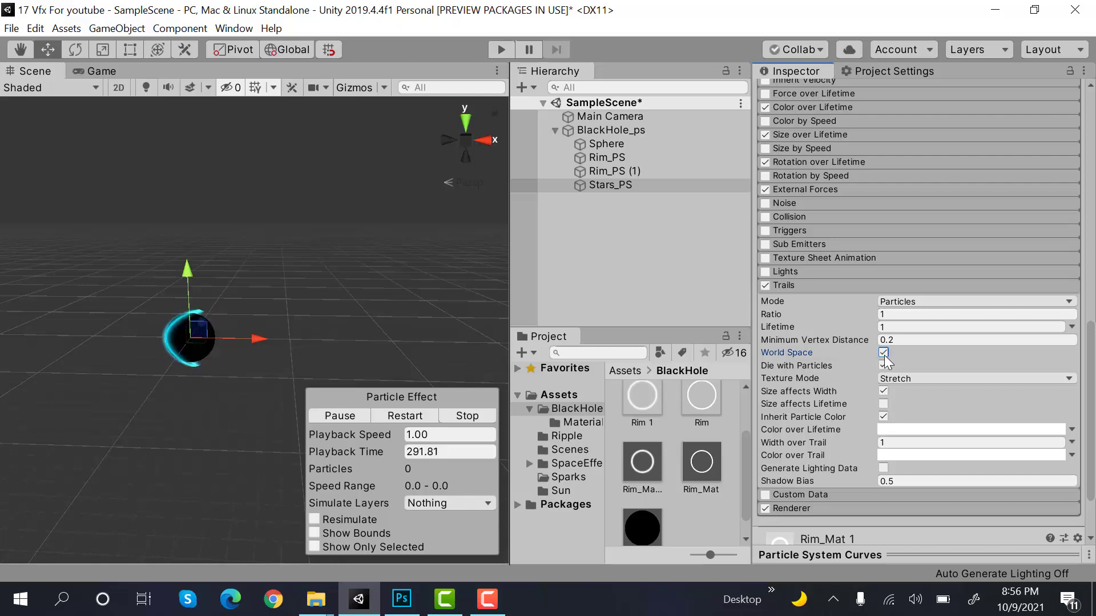
left_click(911, 429)
left_click(1054, 259)
left_click_drag(1026, 265, 1043, 255)
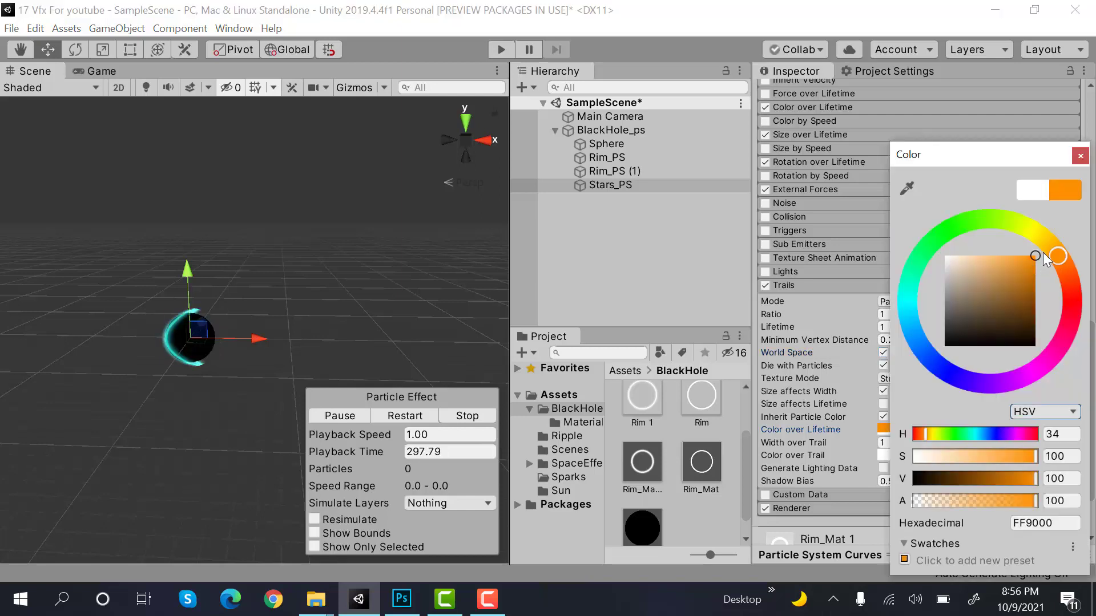
left_click(1079, 158)
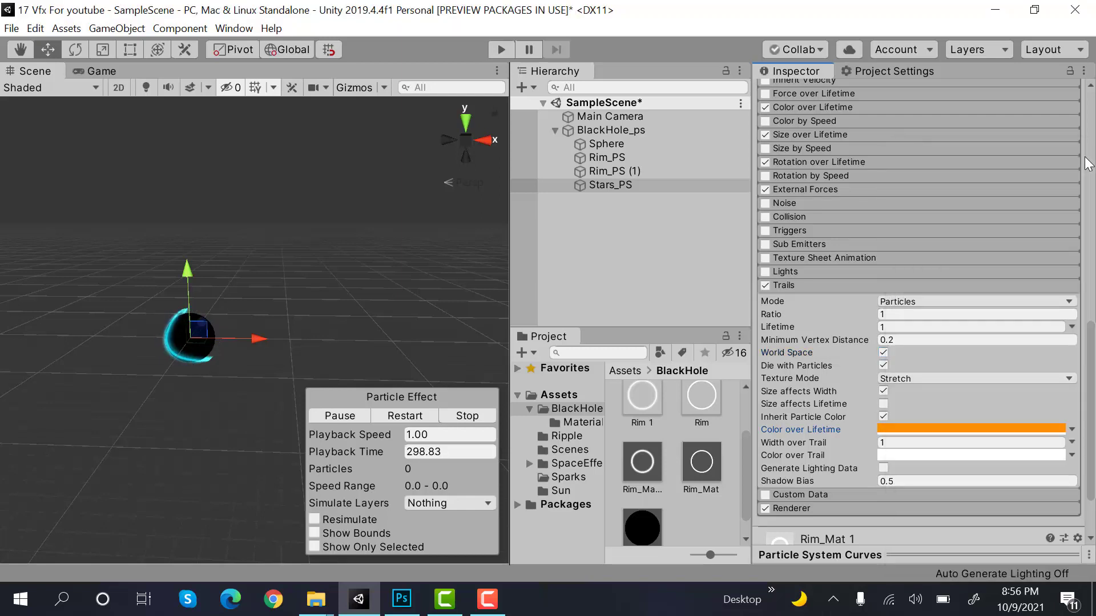
- Set Width over Trail to a falling curve starting at about 0.75 and ending at zero
left_click(1072, 442)
left_click(1018, 476)
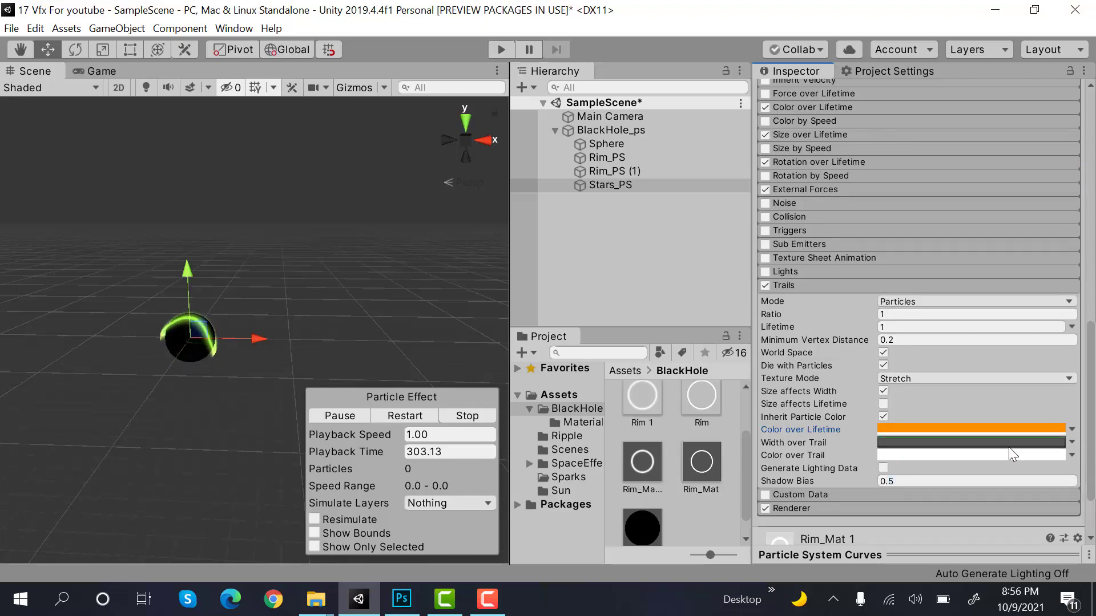
left_click(1001, 549)
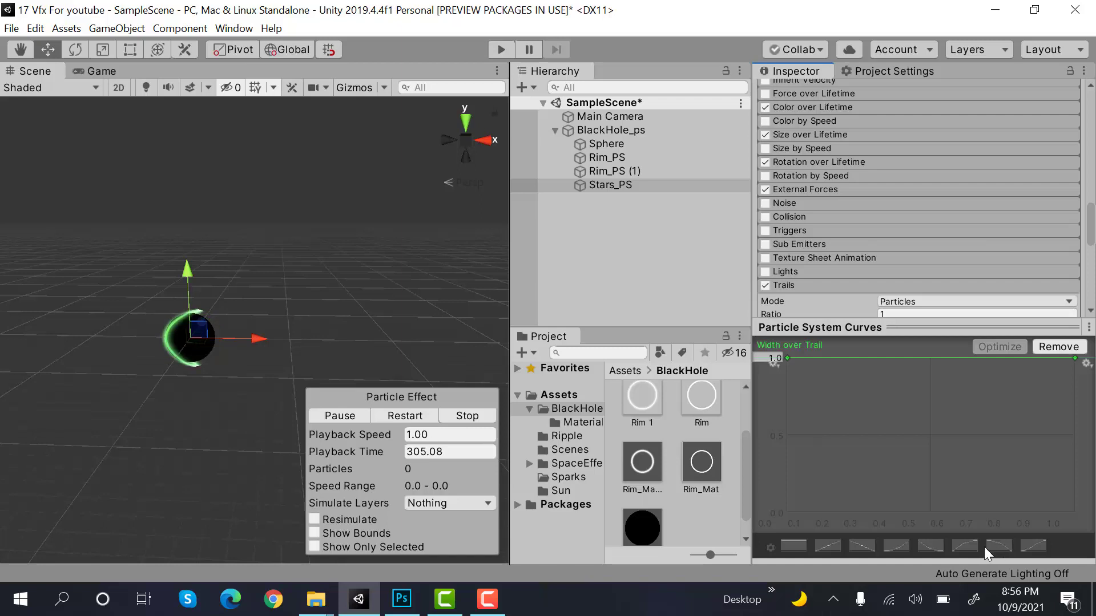
left_click(1005, 546)
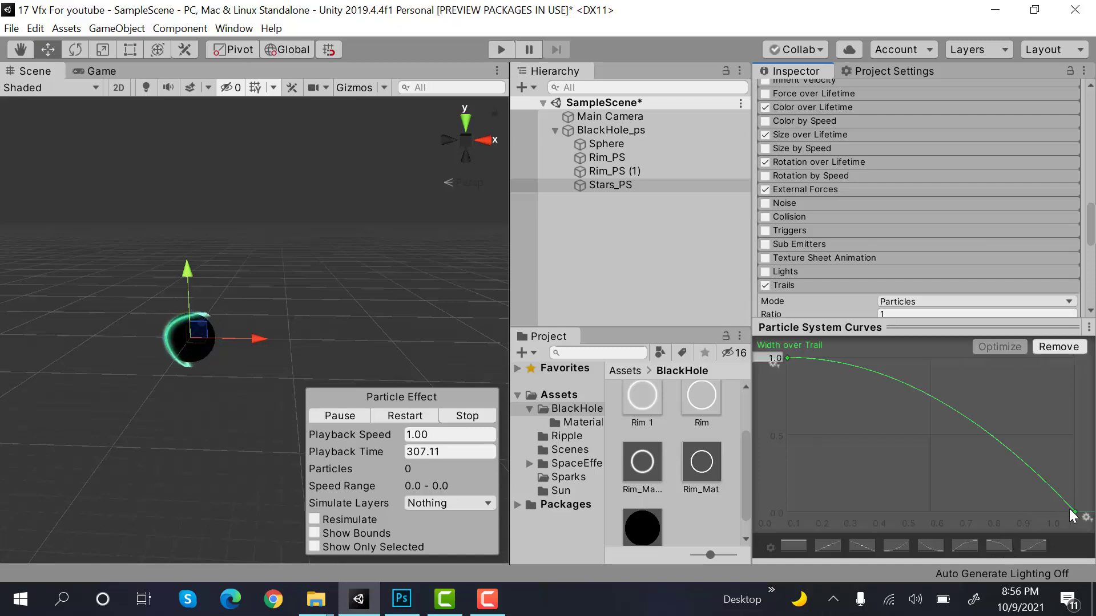
left_click_drag(787, 358, 777, 415)
left_click_drag(946, 330, 943, 413)
left_click(940, 410)
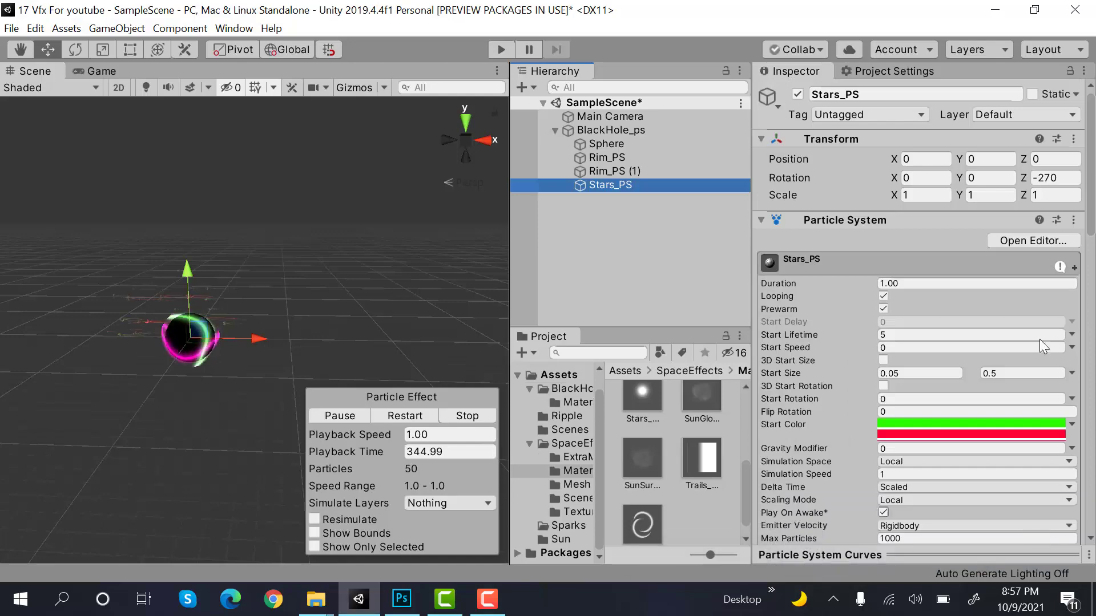
- Browse the BlackHole folder's Materials assets, then switch over to Photoshop
scroll(1039, 339, "down", 10)
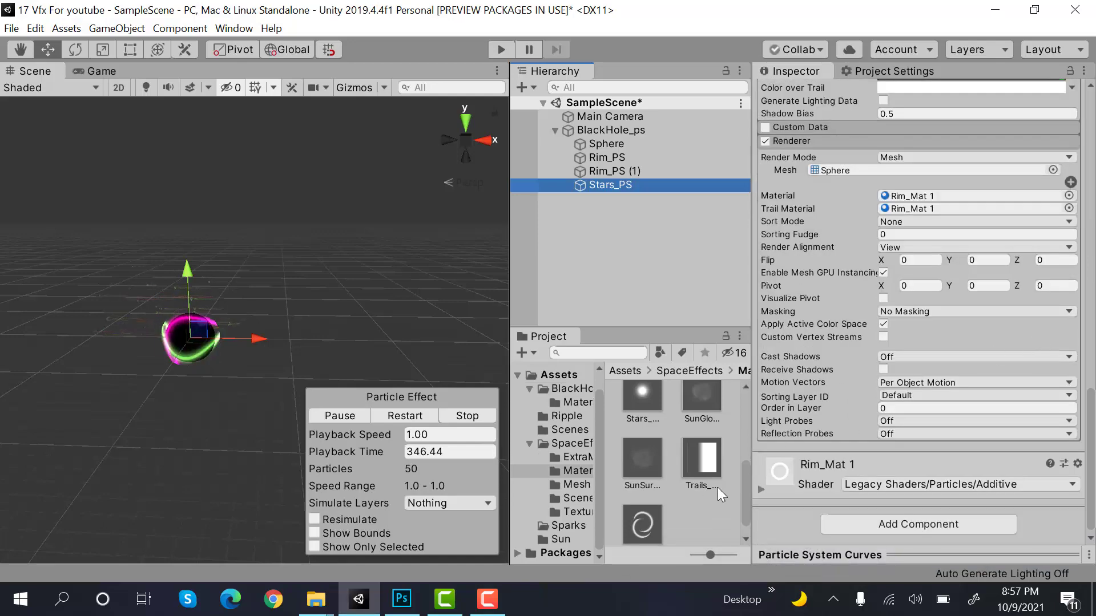
scroll(674, 468, "up", 3)
left_click(573, 402)
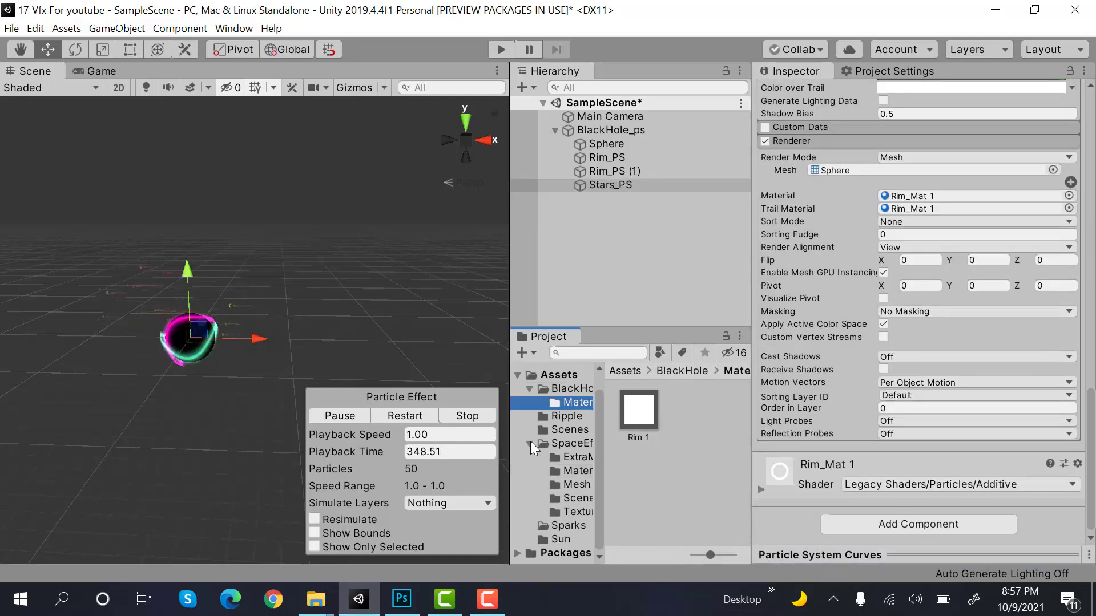
left_click(529, 443)
left_click(577, 409)
scroll(699, 467, "down", 1)
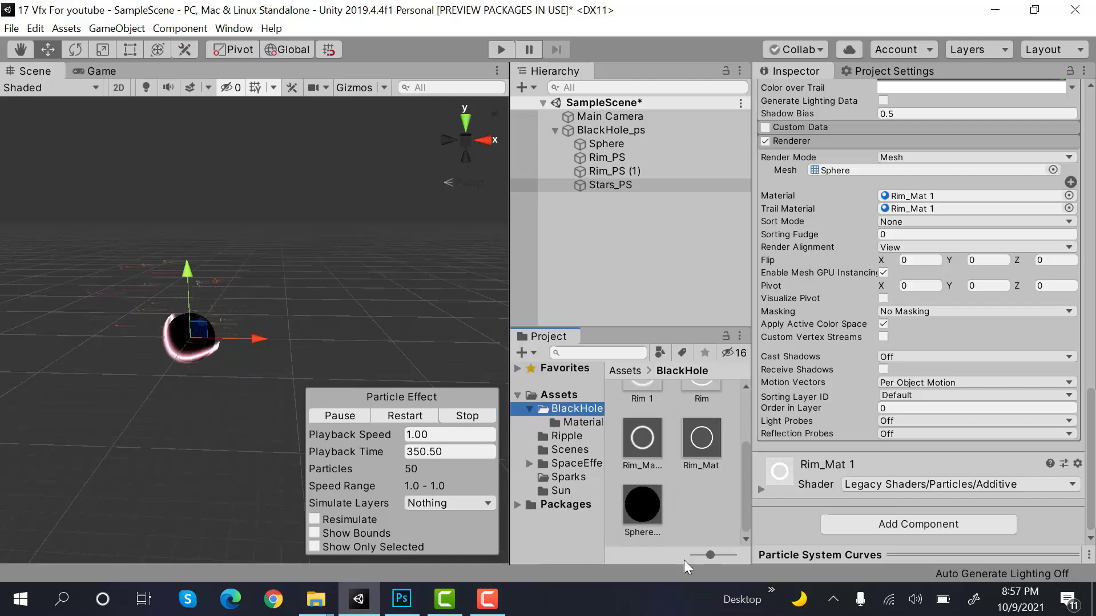
left_click(401, 599)
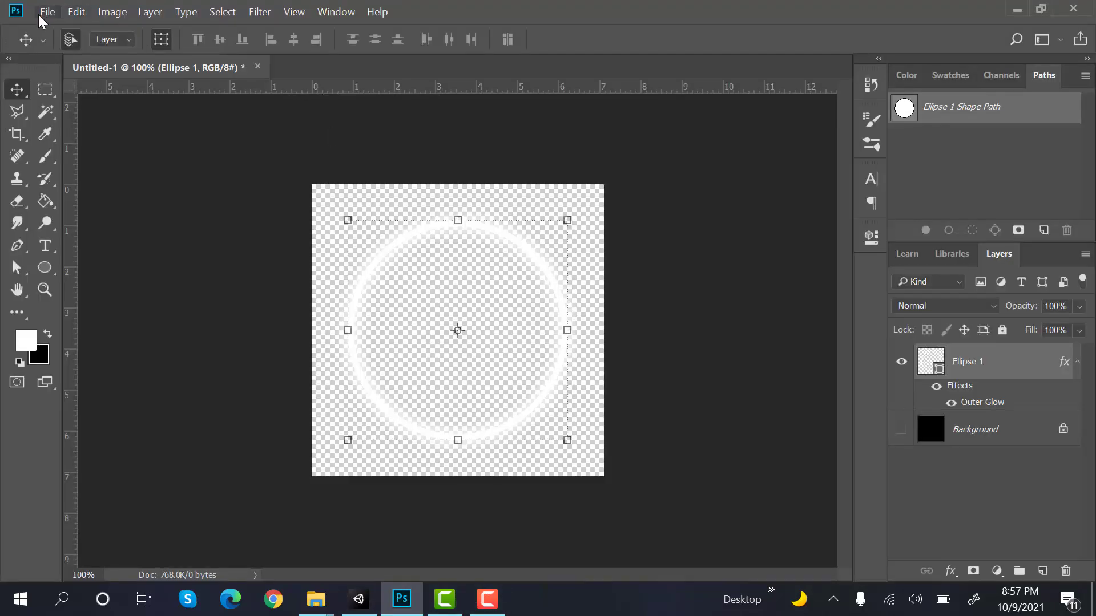
- Delete the Ellipse 1 ring layer and set the Gradient Tool to white-to-transparent
key("Delete")
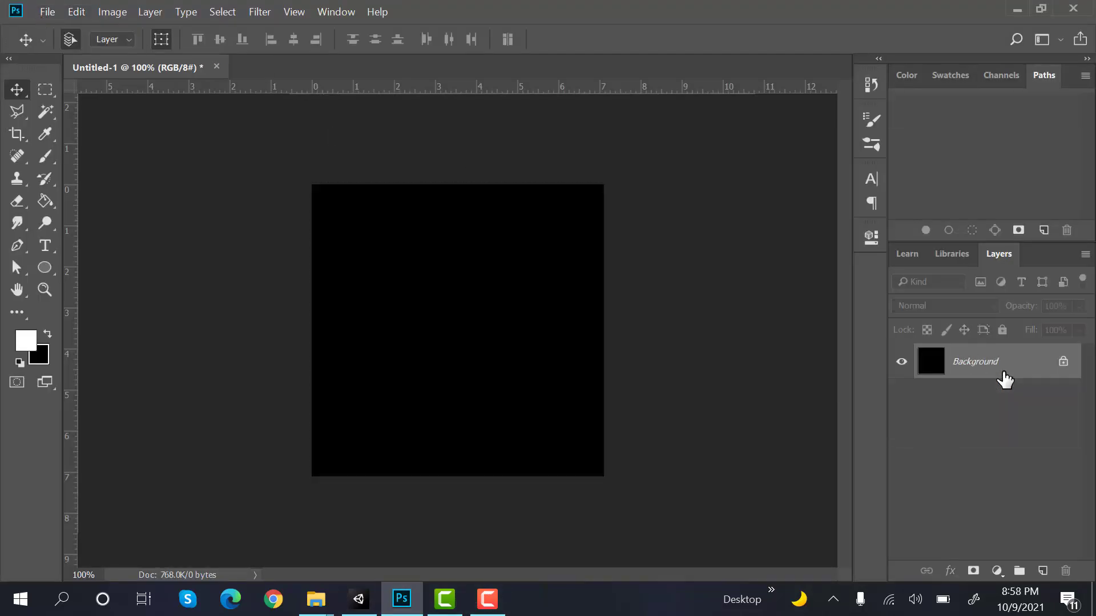
left_click(50, 209)
left_click(117, 197)
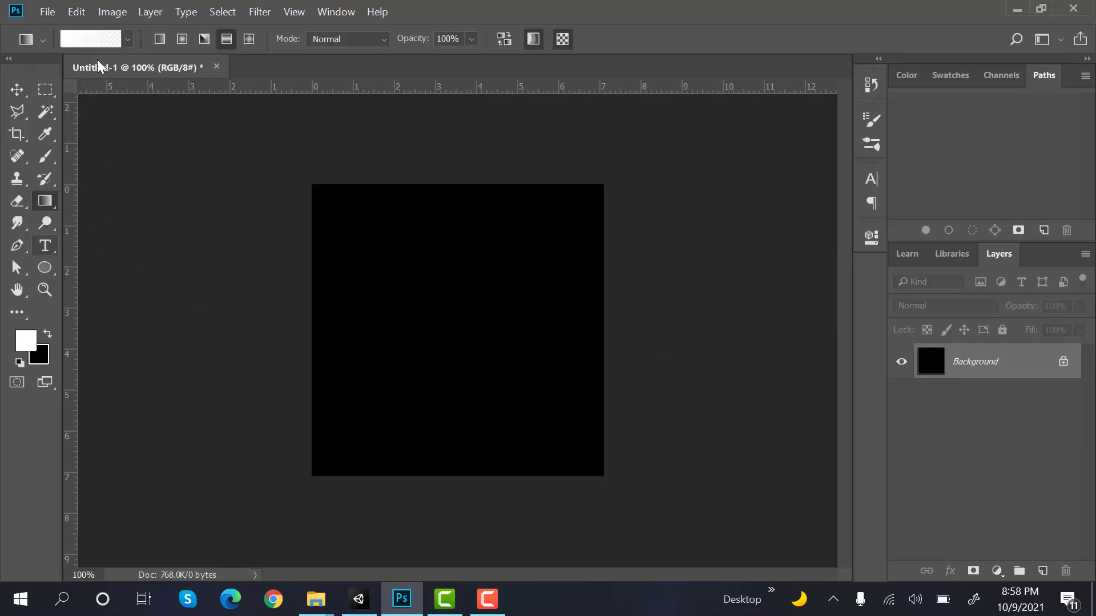
left_click(103, 40)
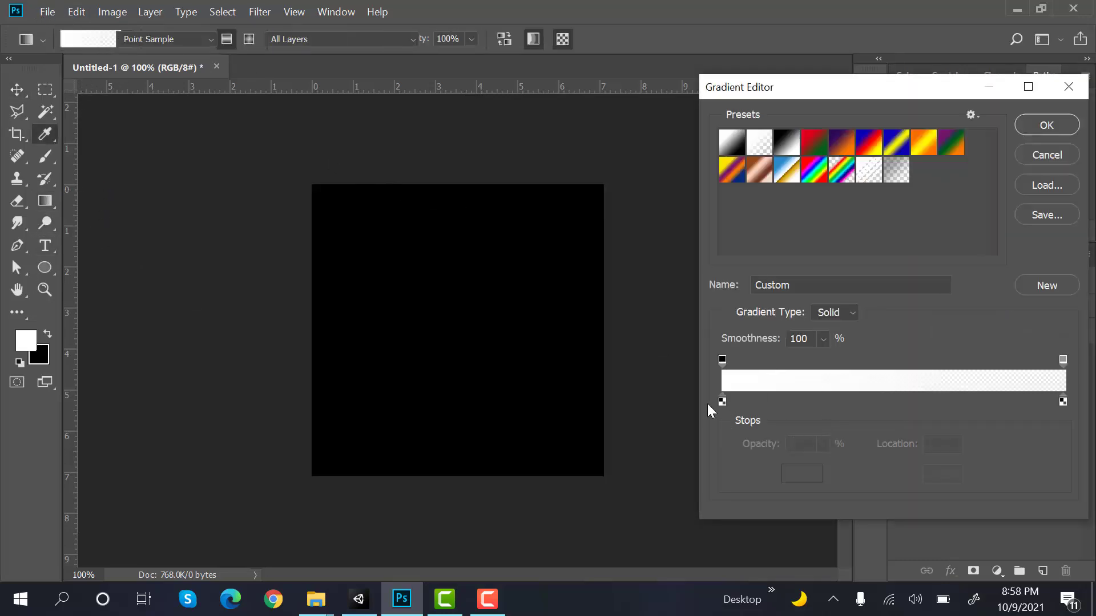
left_click(1050, 126)
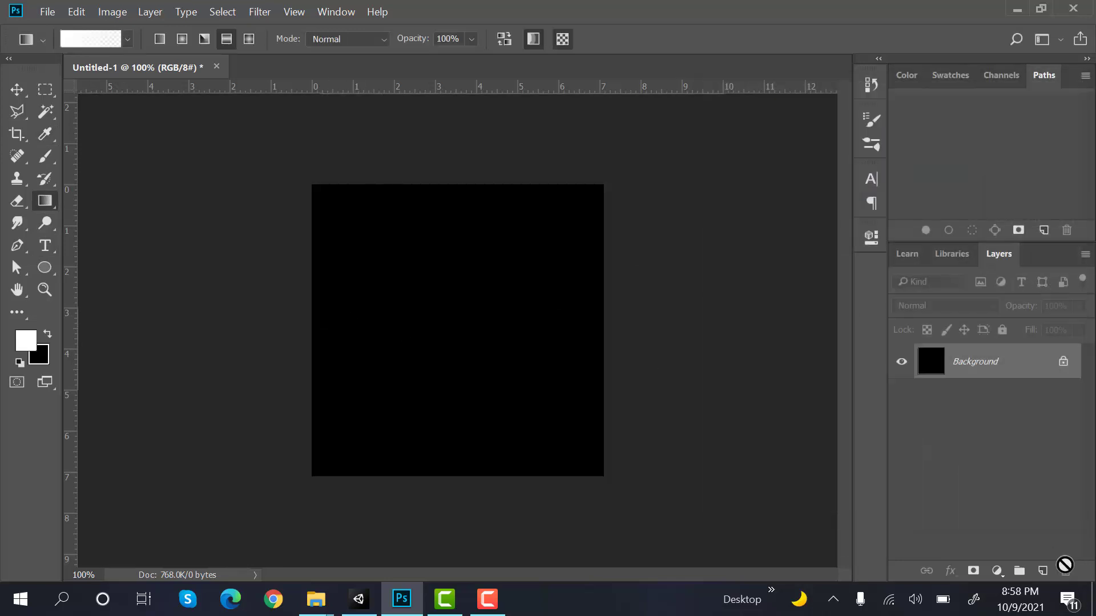
- Draw a horizontal gradient on a new Layer 1, hide Background, and start Save As
left_click(1042, 570)
left_click_drag(327, 325, 541, 324)
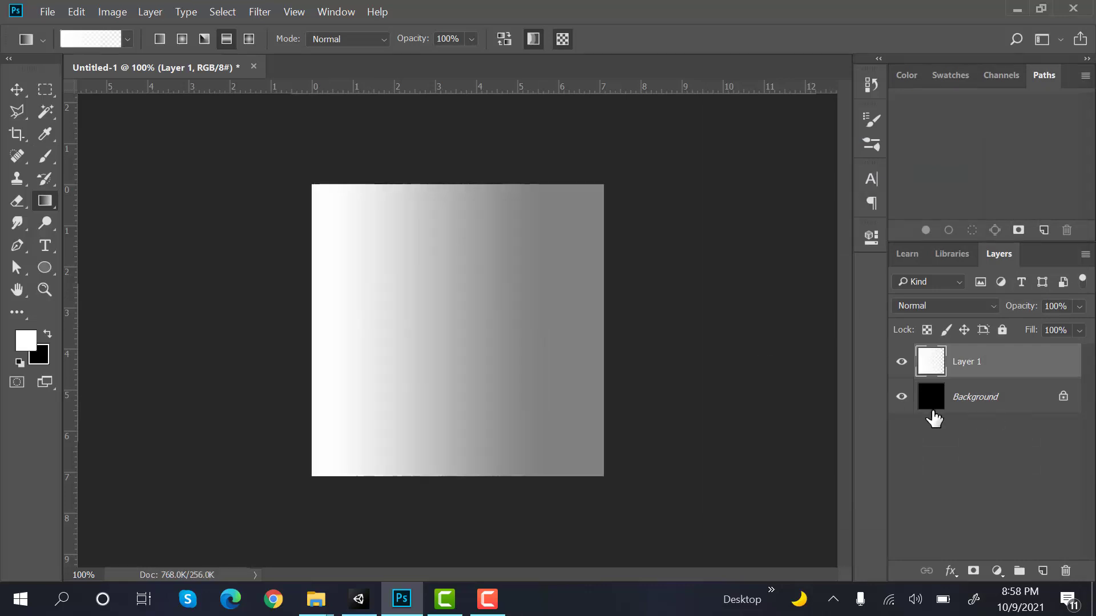
left_click(901, 397)
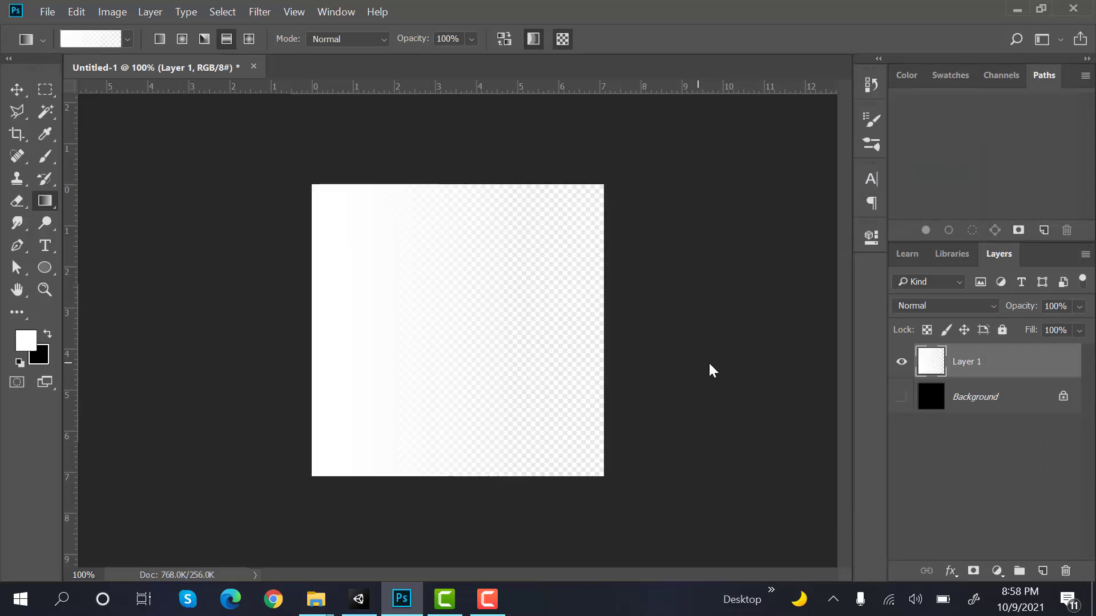
key("ctrl+s")
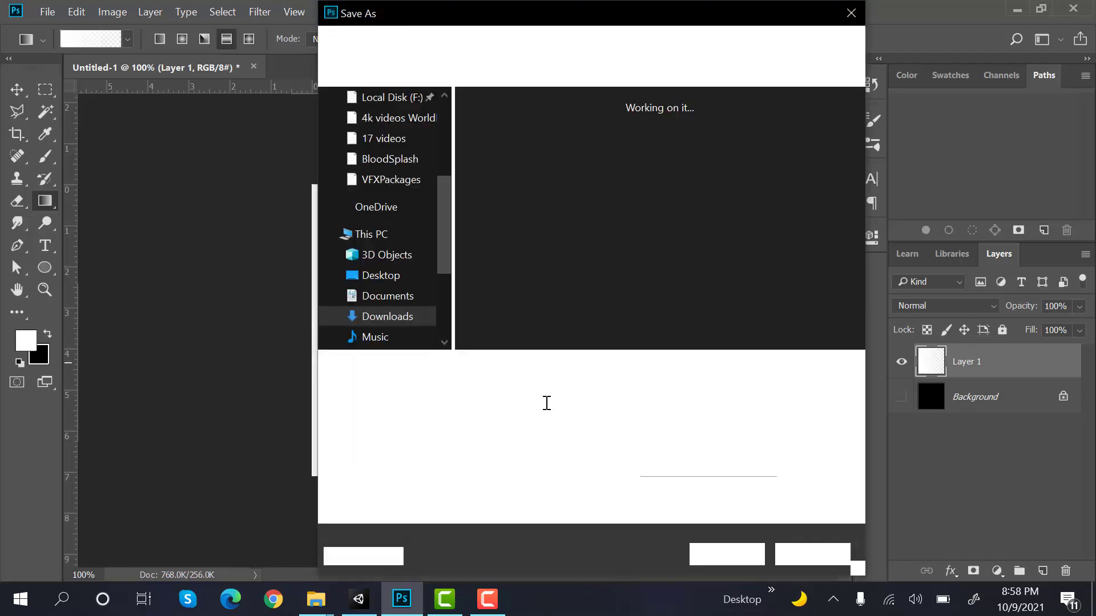
- Choose PNG, name the file Gradient, and decline replacing the existing Gradient.png
left_click(522, 391)
left_click(514, 315)
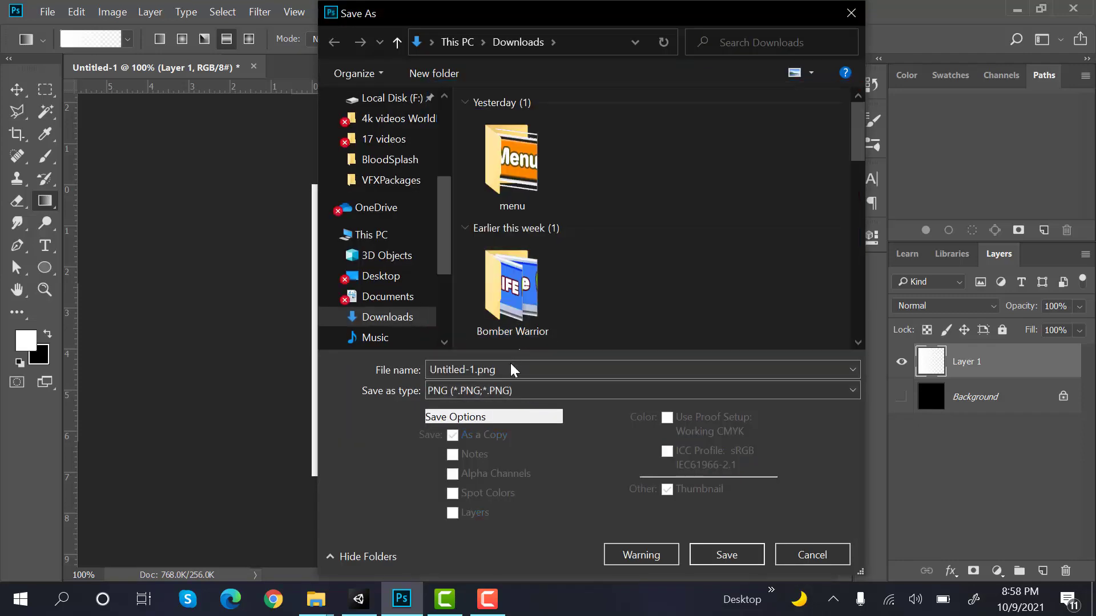
double_click(512, 369)
type("Gradien")
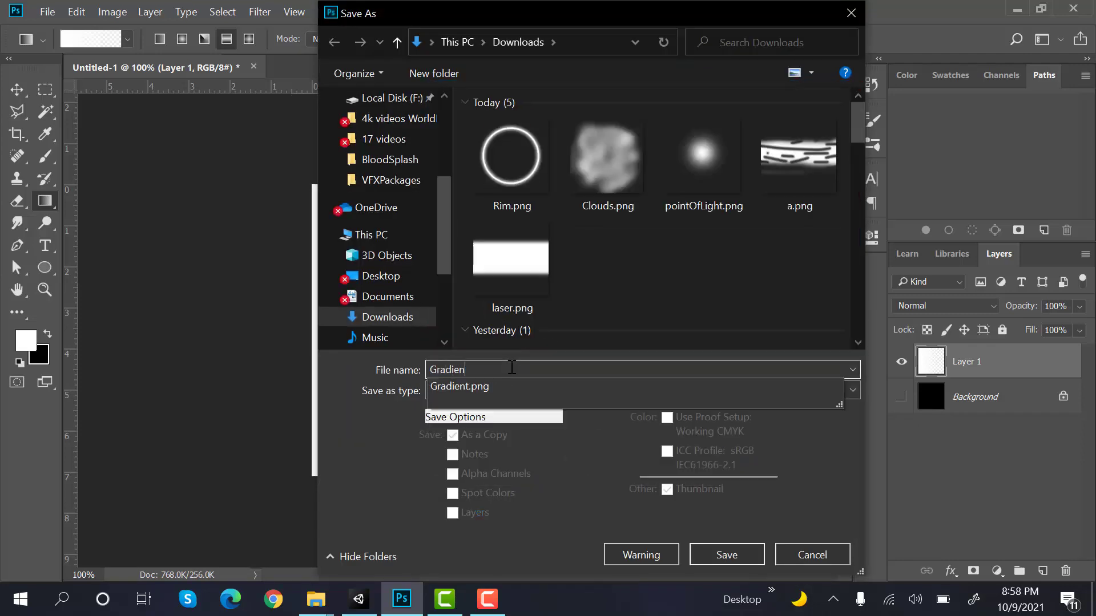
type("t")
key("Return")
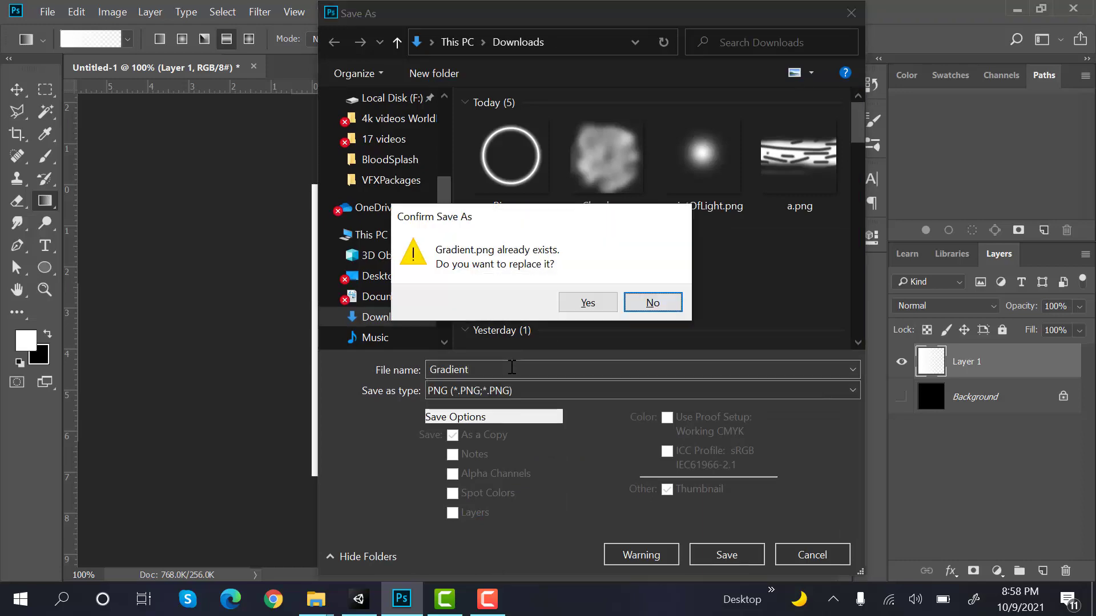
key("Return")
- Rename the file to Gradient2 and accept the PNG options to save it
left_click(512, 369)
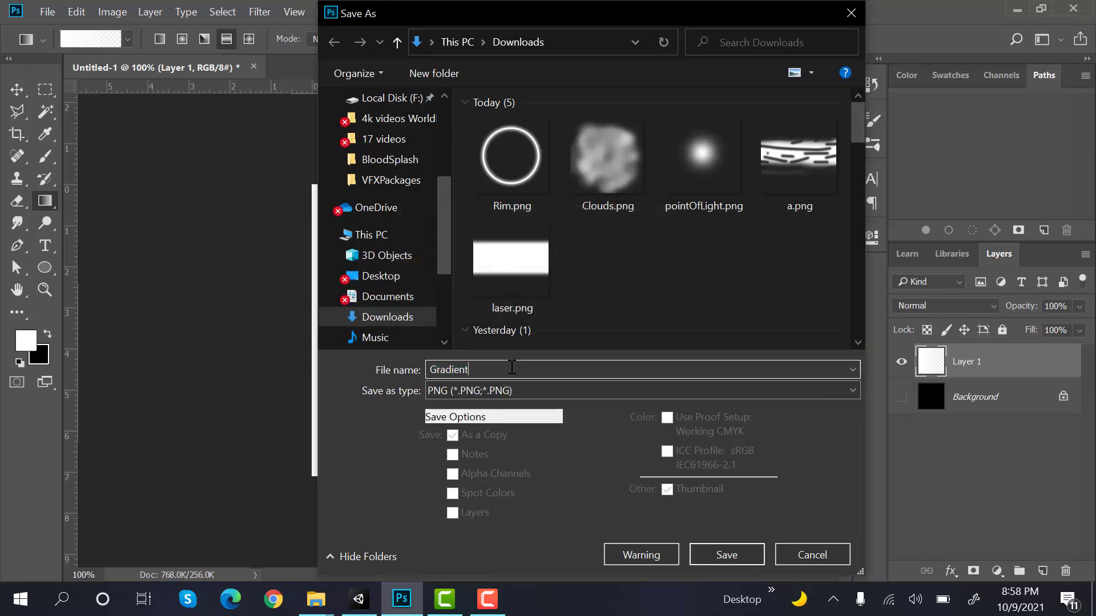
type("2")
key("Return")
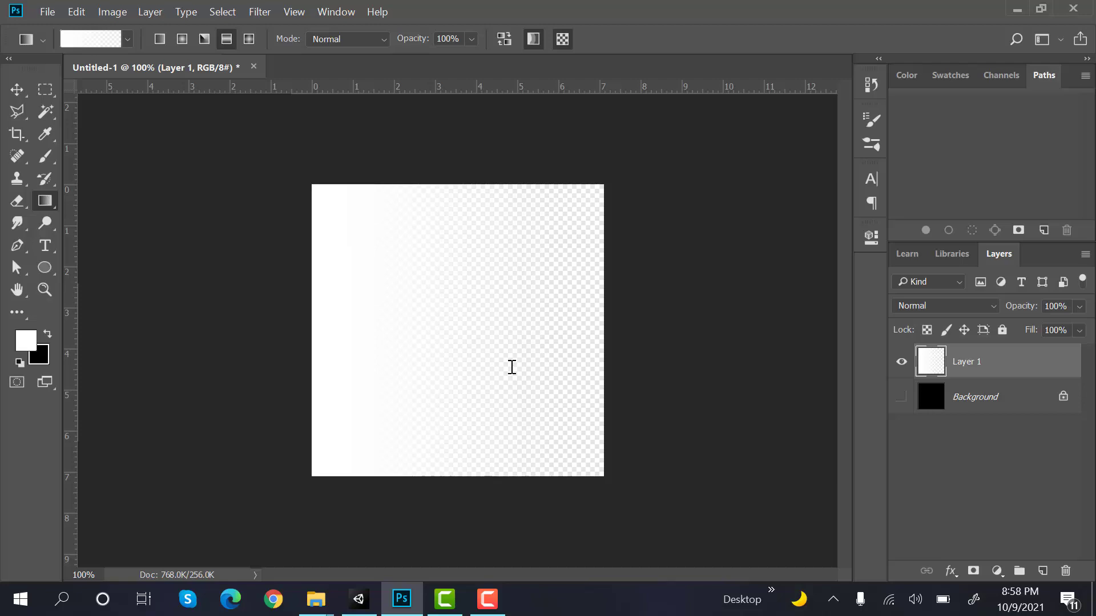
key("Return")
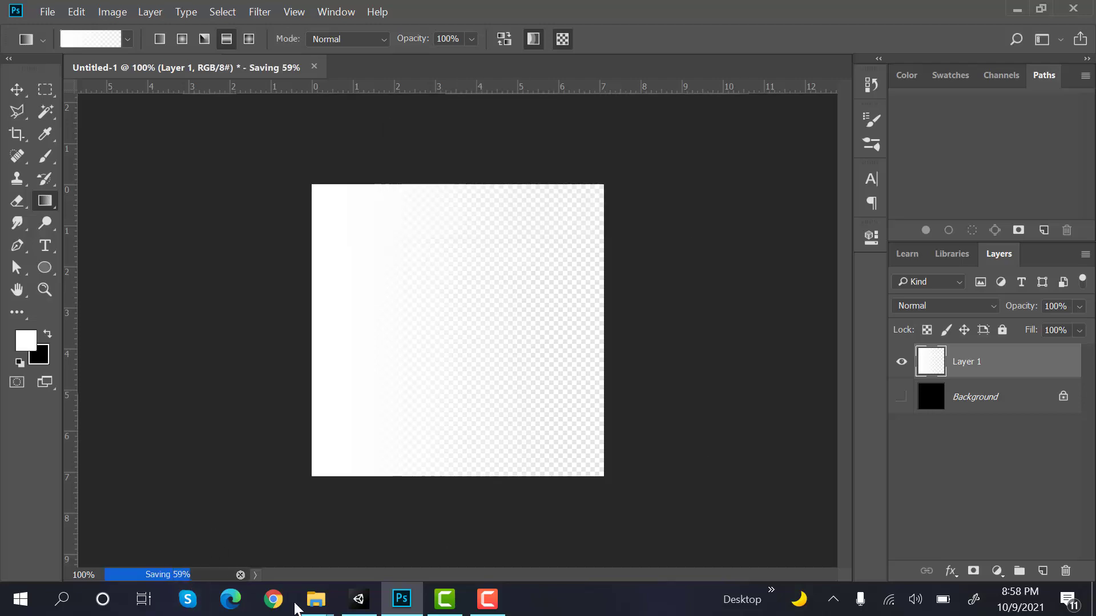
- Import Gradient2.png from the Downloads folder into the Unity project
left_click(358, 599)
mouse_move(317, 598)
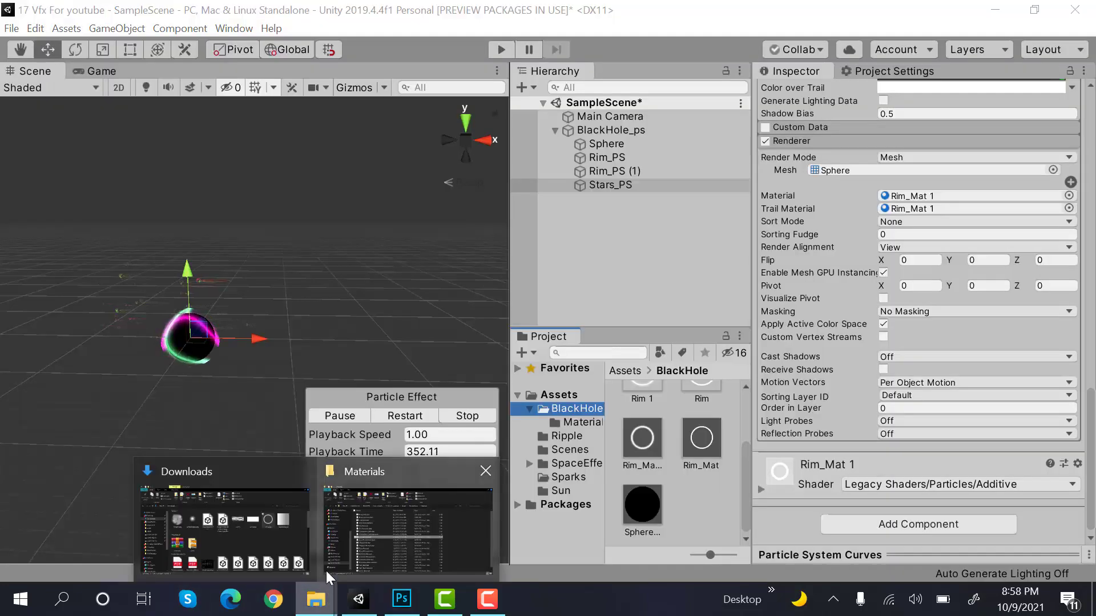
left_click(269, 531)
left_click(936, 222)
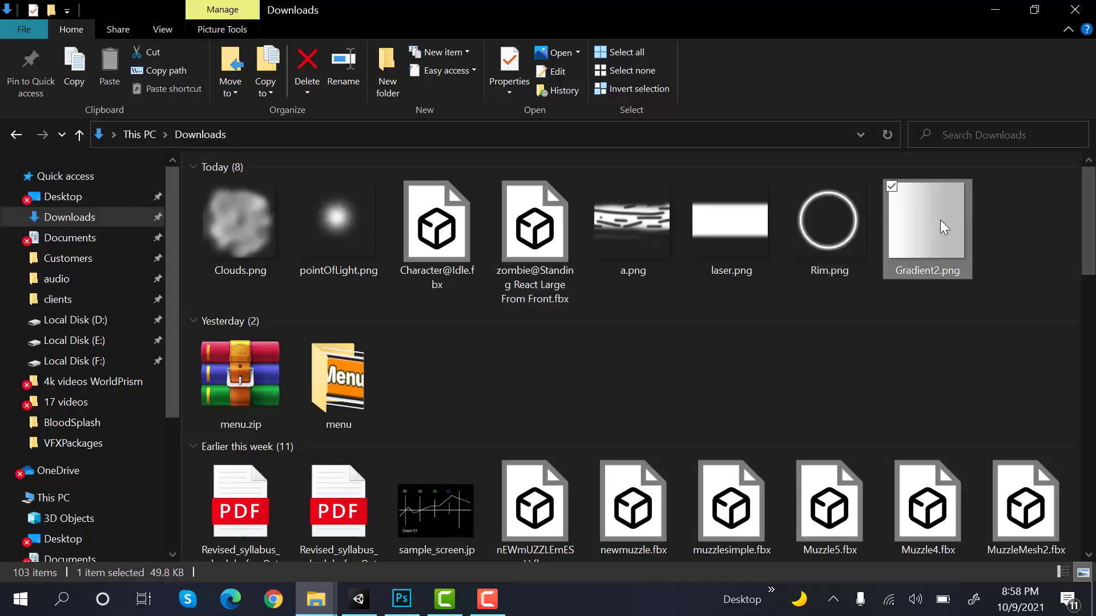
left_click_drag(940, 220, 716, 519)
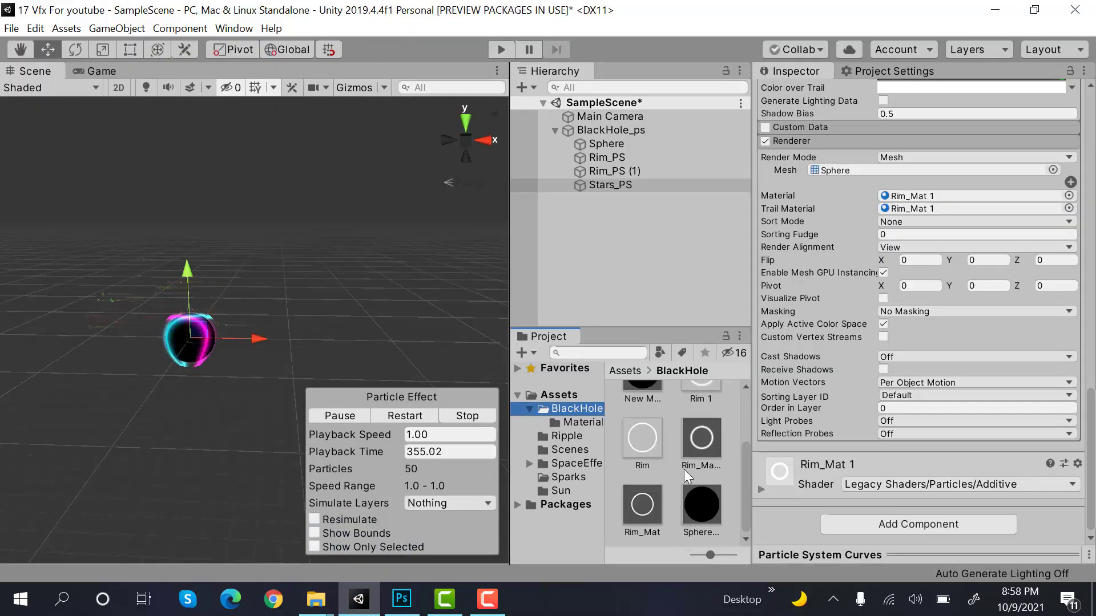
- Duplicate Rim_Mat 1 as Gradient_mat and assign the gradient as its Particle Texture
left_click(706, 449)
key("ctrl+d")
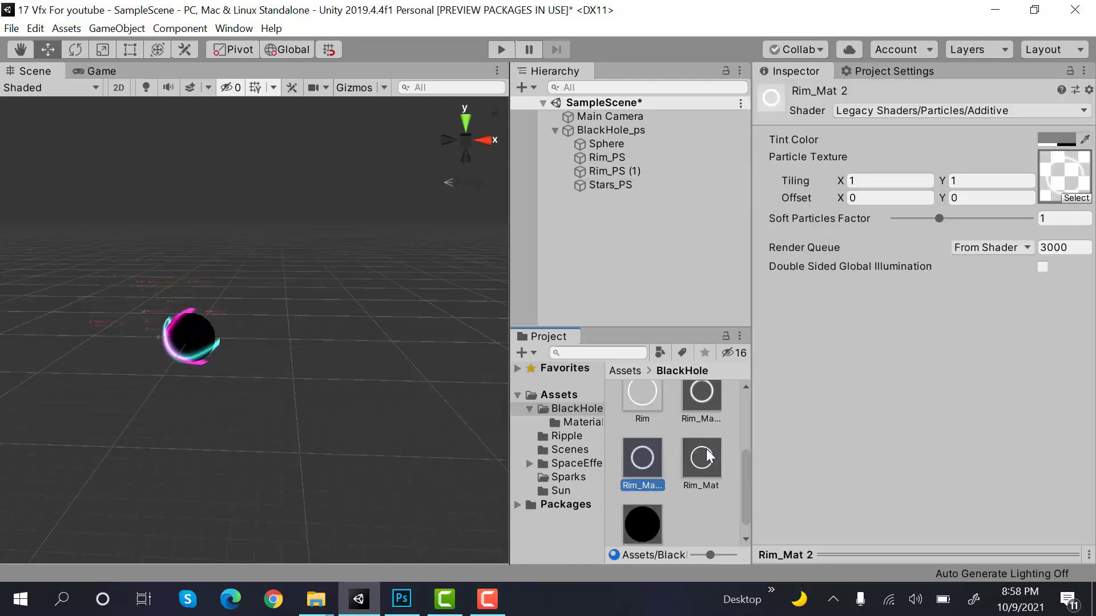
right_click(656, 462)
left_click(746, 133)
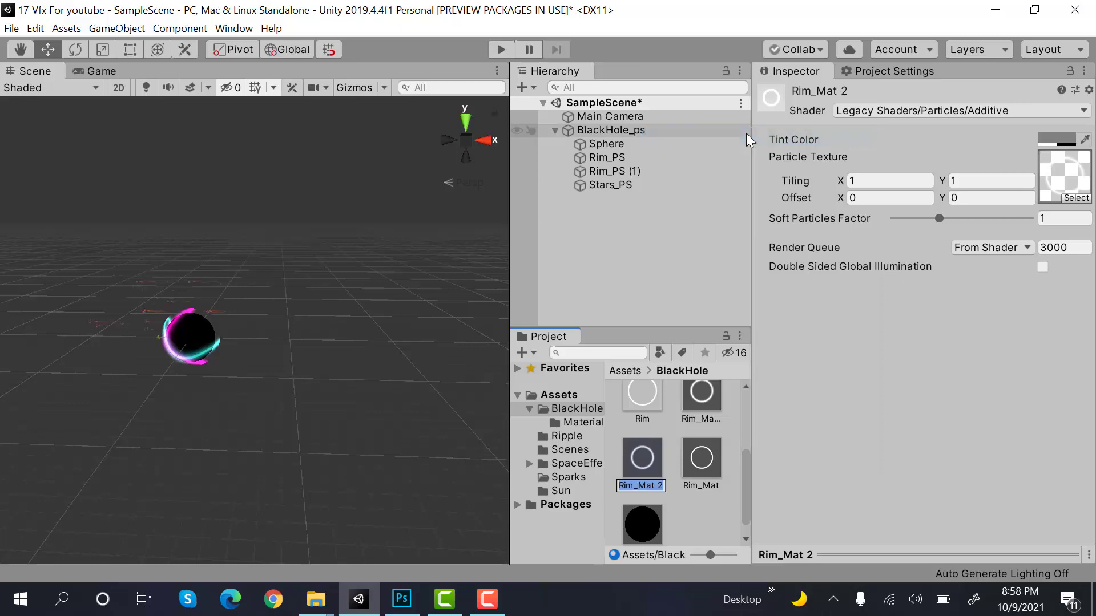
type("G")
type("radient_mat")
key("Return")
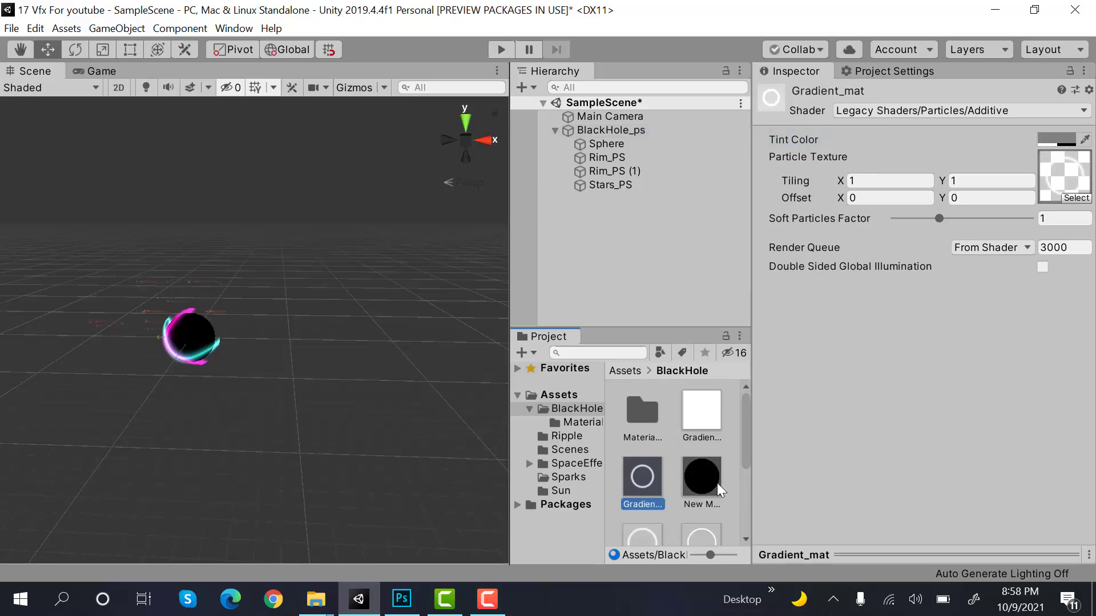
left_click_drag(701, 410, 1062, 178)
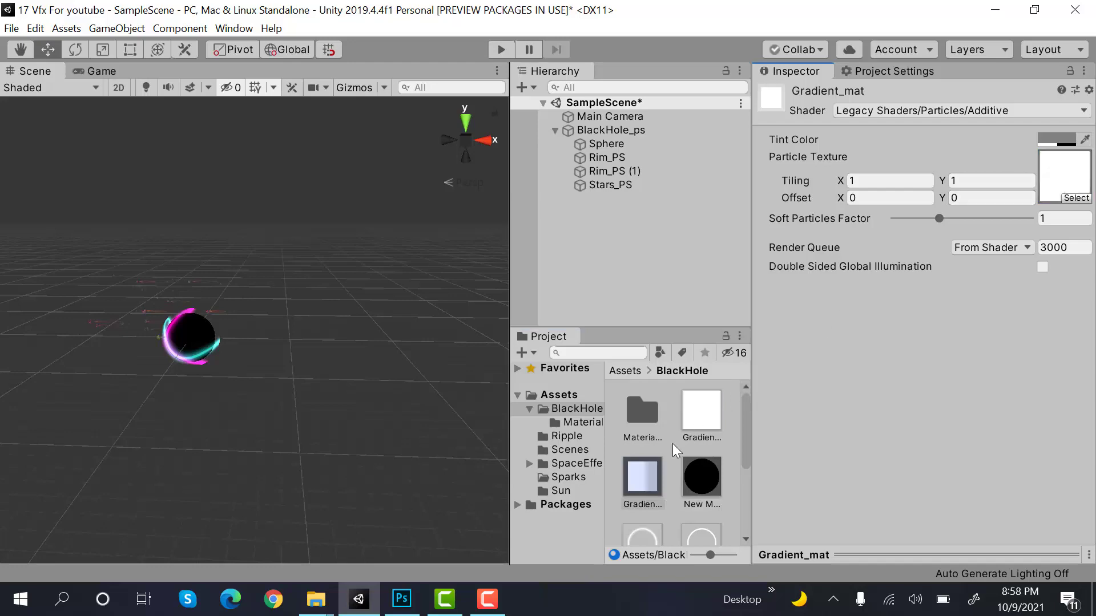
left_click(638, 188)
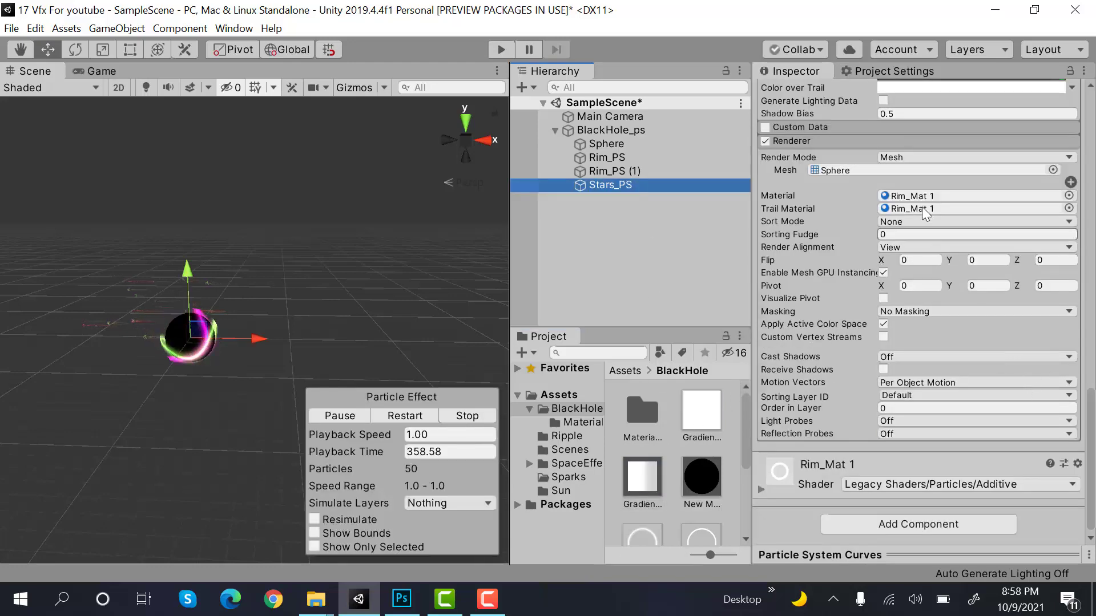
- Make Gradient_mat the stars' trail material and set Velocity over Lifetime Orbital Z to 1
left_click_drag(643, 477, 913, 209)
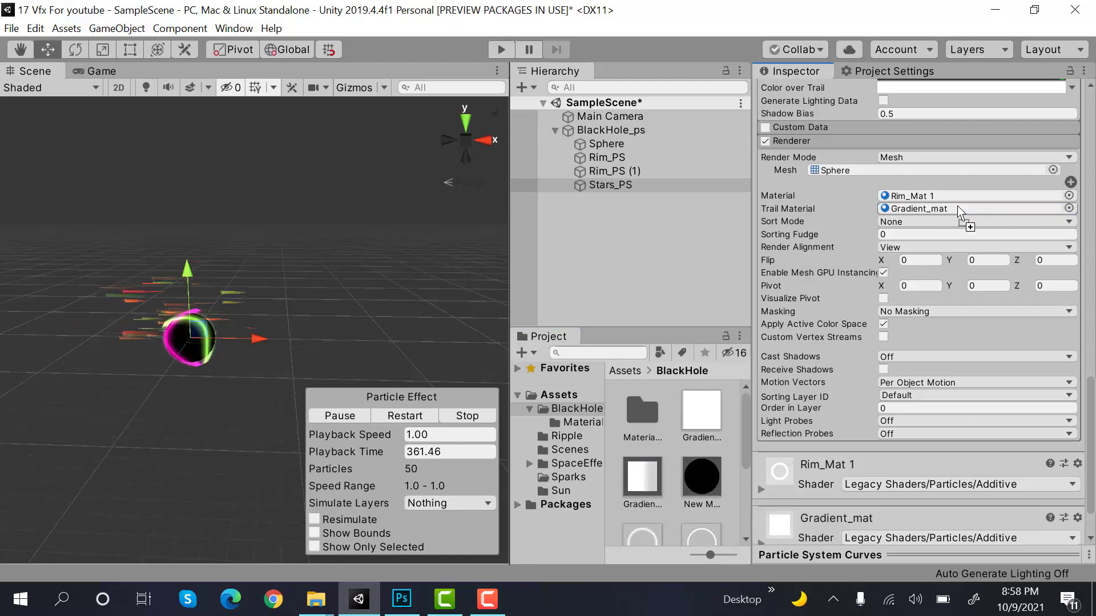
left_click(412, 416)
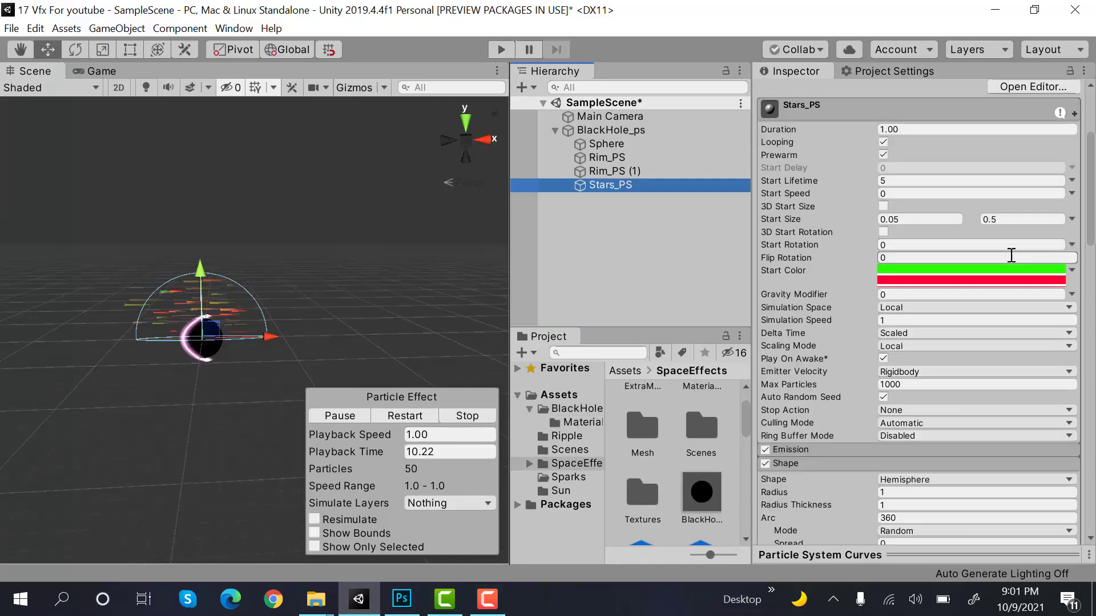
scroll(1008, 257, "down", 5)
left_click(855, 310)
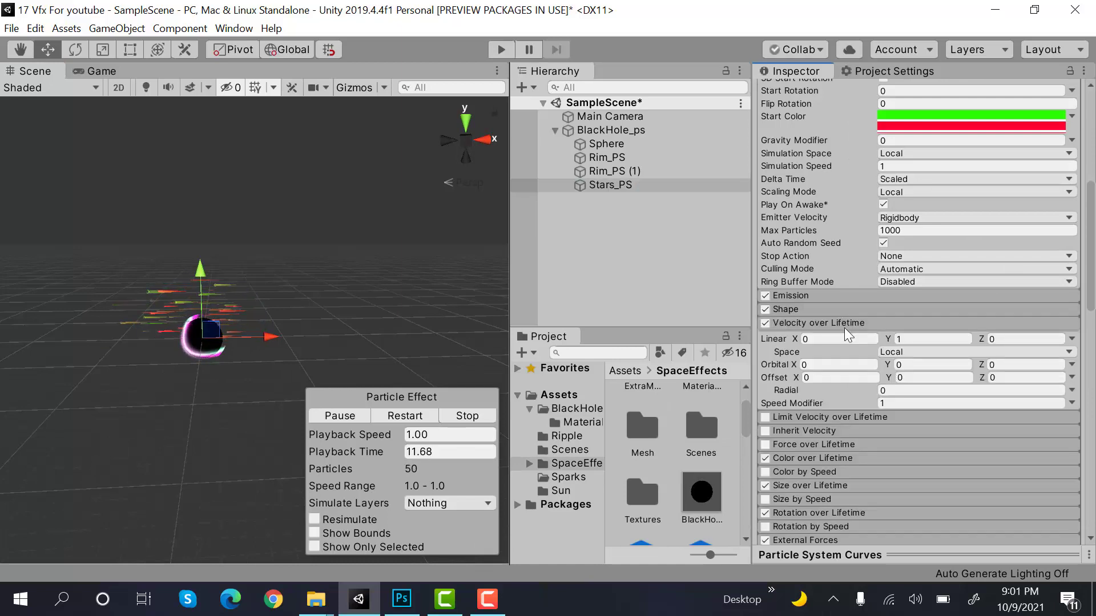
left_click_drag(981, 365, 20, 375)
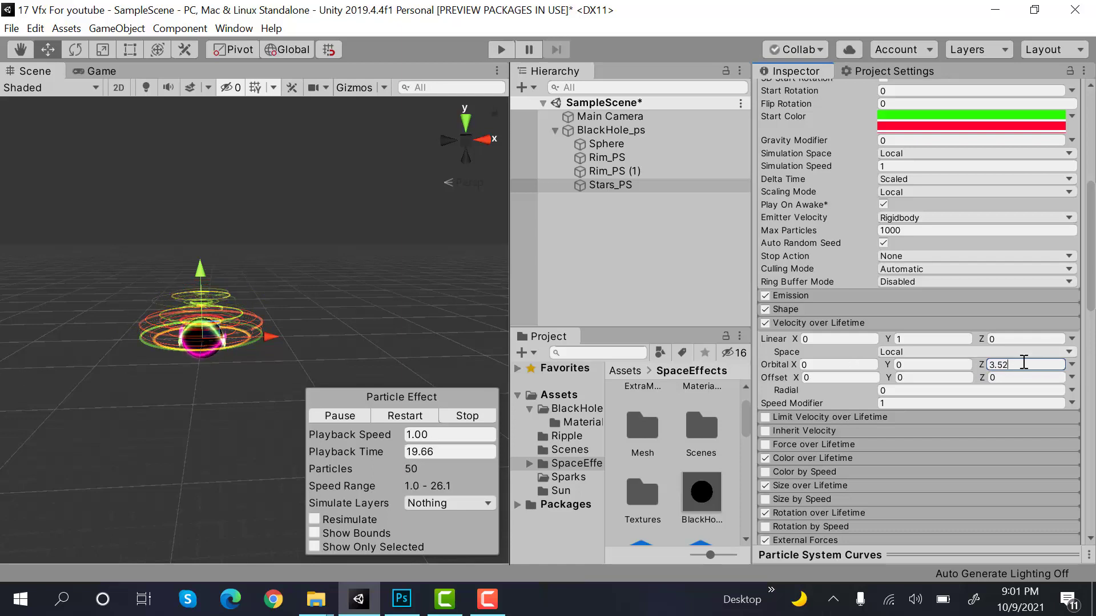
key("ctrl+a")
type("1")
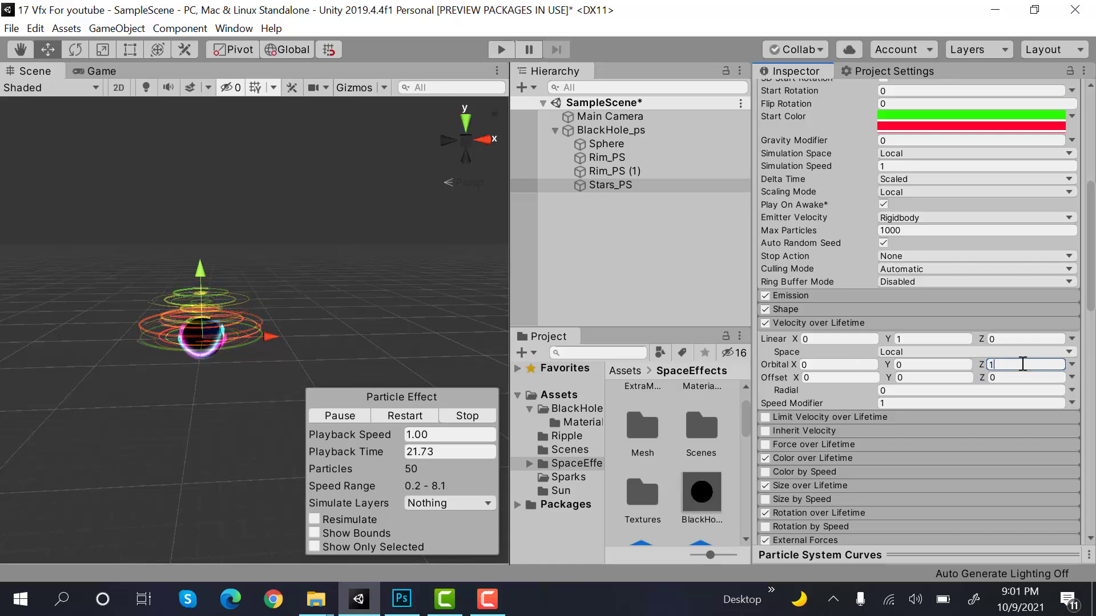
left_click(909, 322)
- Scale the Stars_PS hemisphere emission shape to 1 × 8.21 × 2
left_click(923, 296)
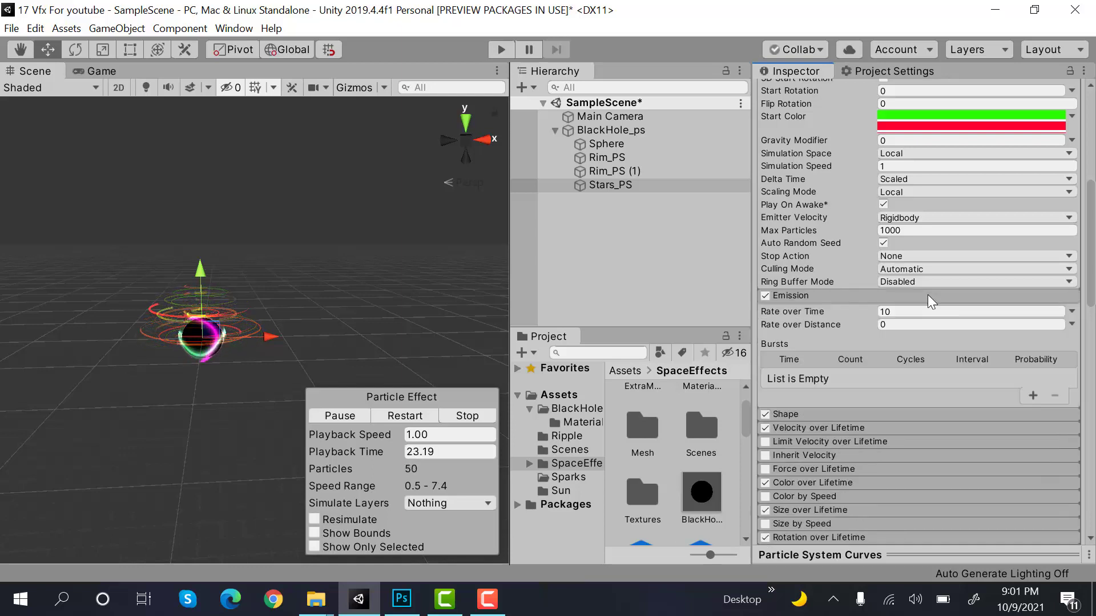
left_click(894, 297)
left_click(851, 309)
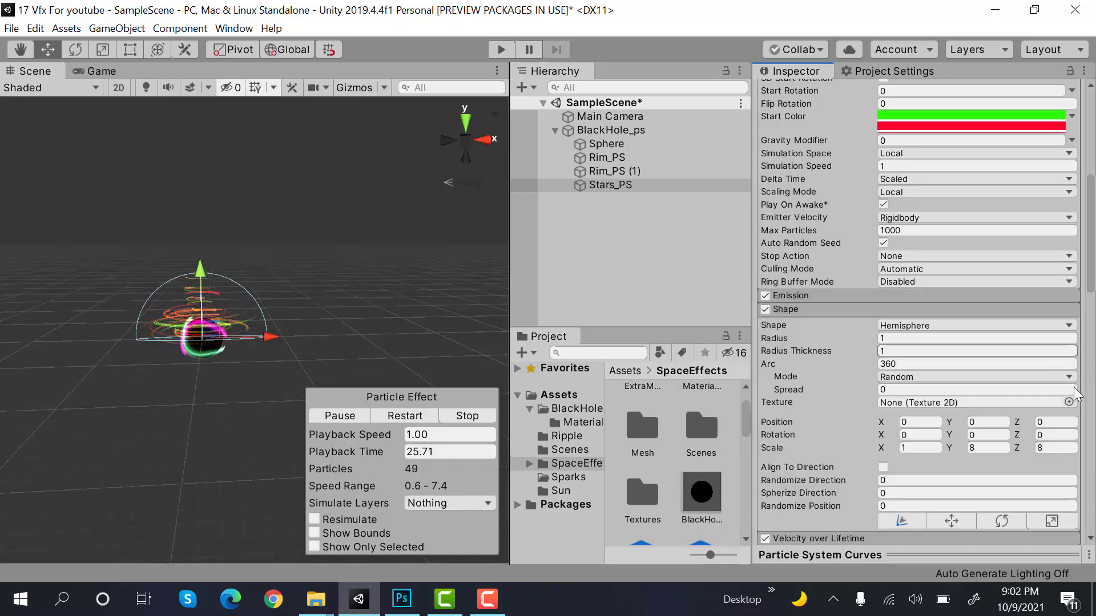
mouse_move(949, 448)
left_mouse_down()
mouse_move(931, 454)
mouse_move(1009, 450)
mouse_move(951, 456)
left_mouse_up()
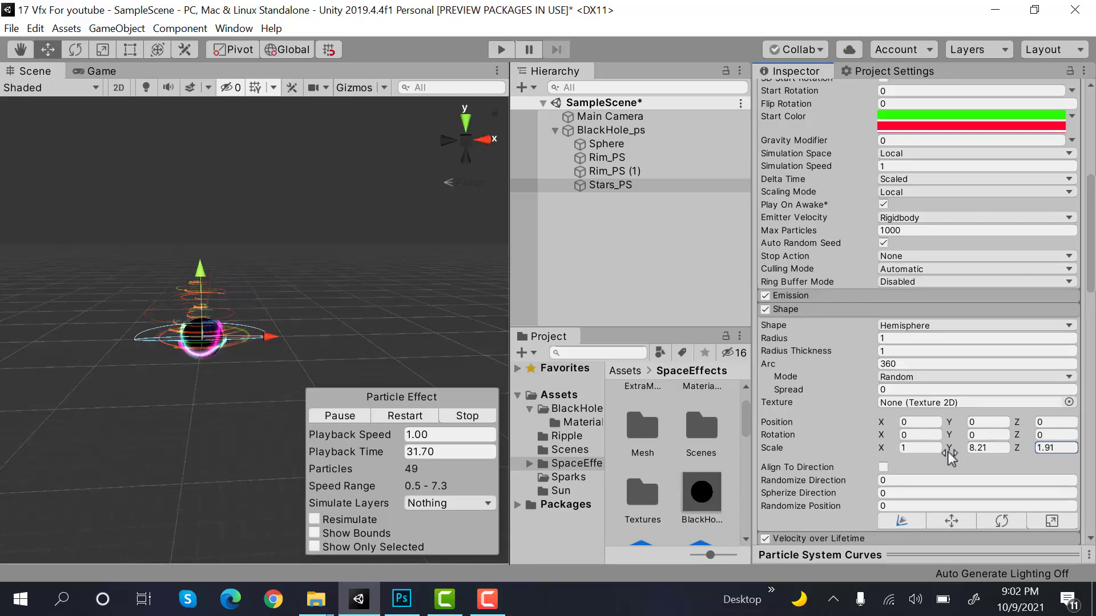
left_click(1058, 448)
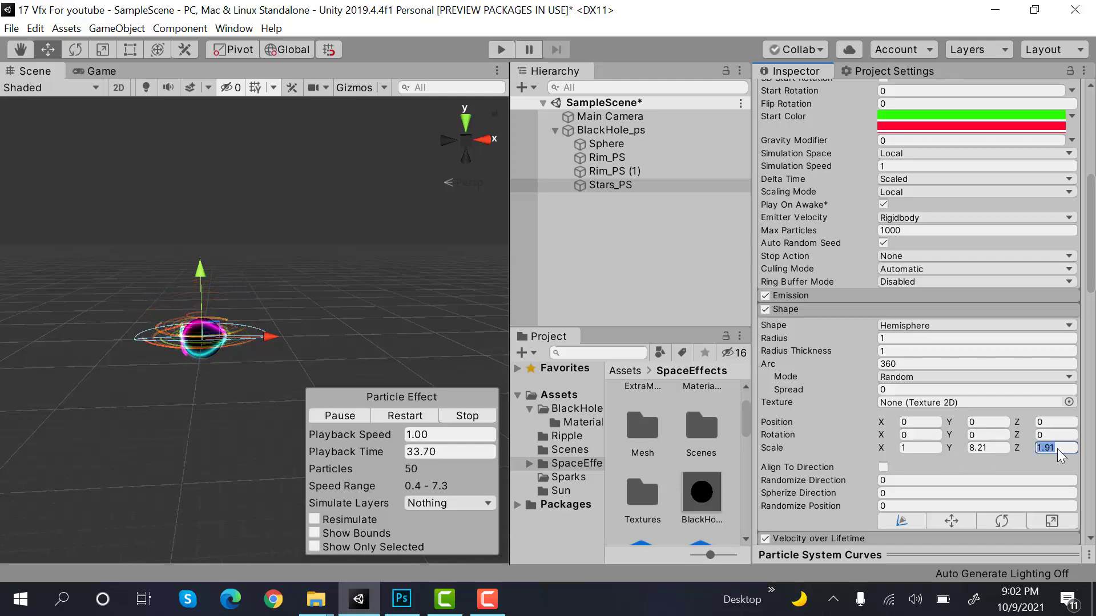
type("2")
left_click(652, 132)
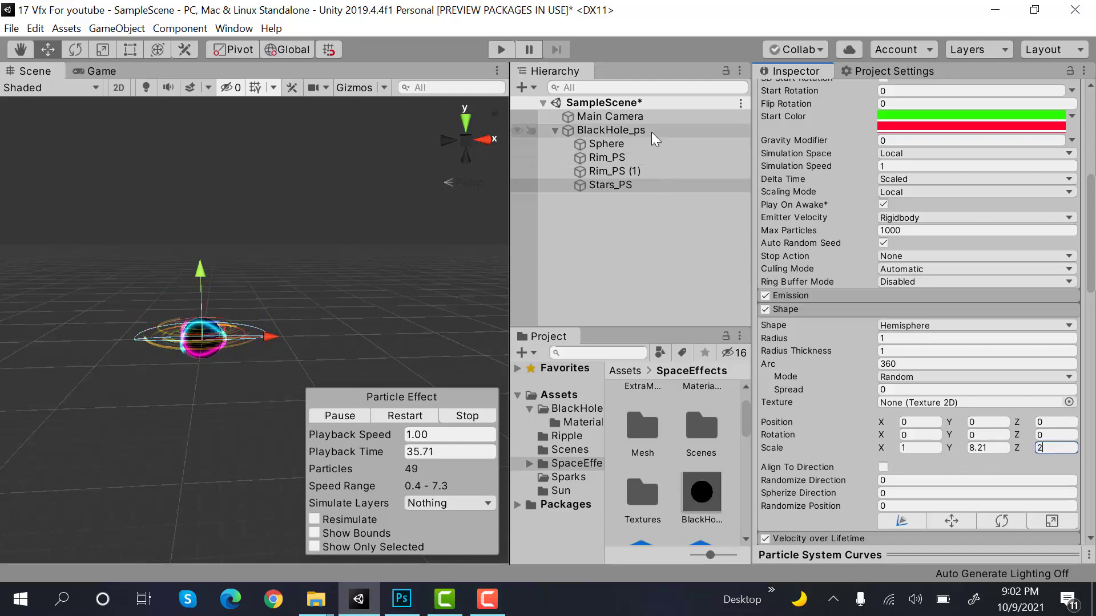
left_click(649, 184)
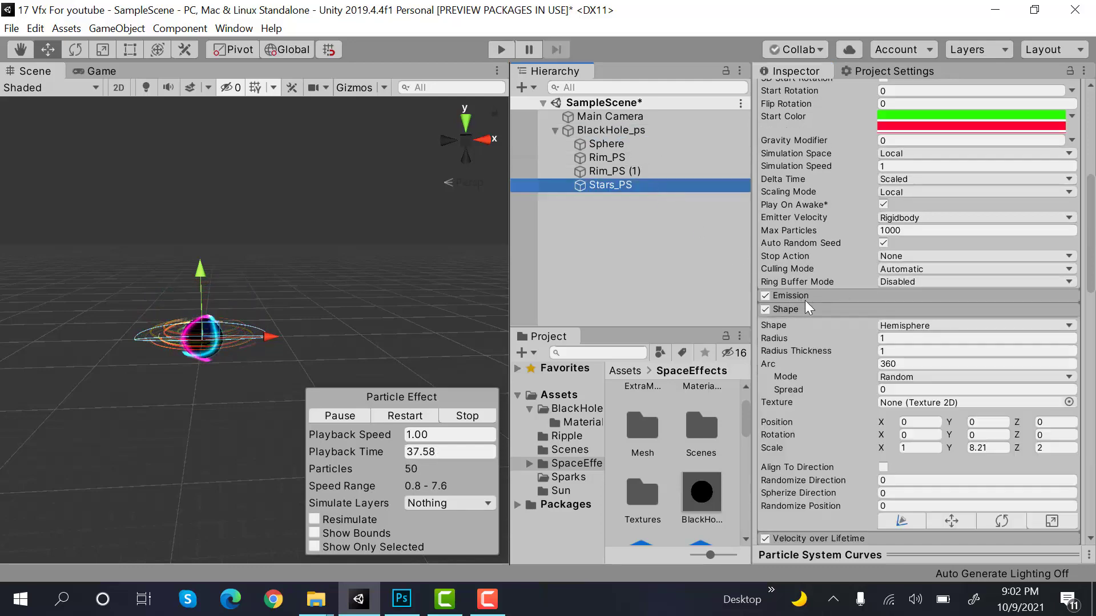
left_click(632, 198)
left_click(642, 181)
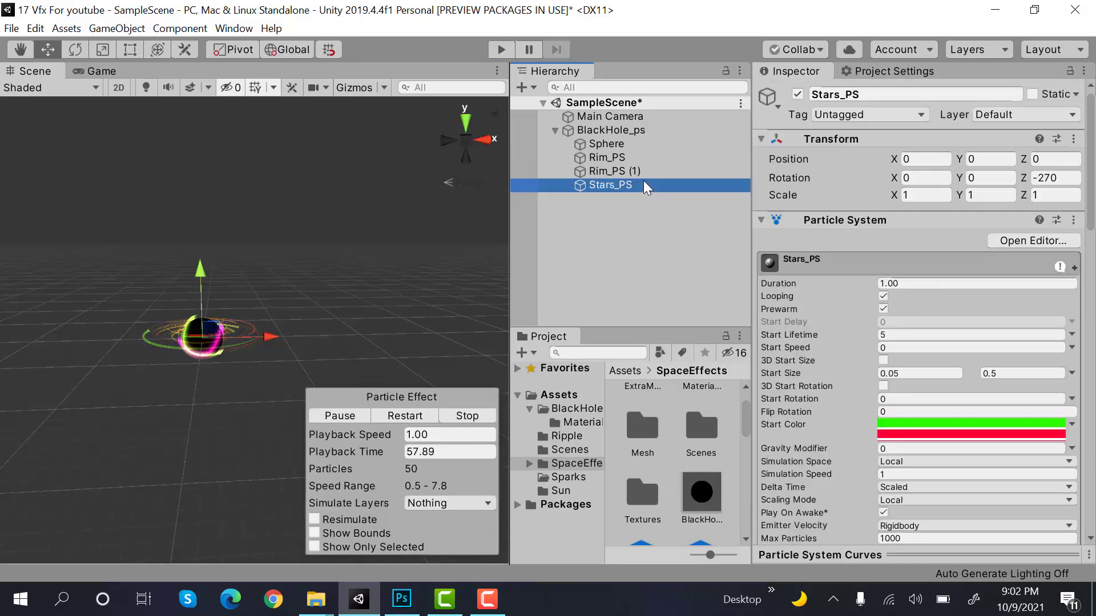
- Duplicate Stars_PS and change the copy's first start colour from green to yellow
key("ctrl+d")
left_click(637, 198)
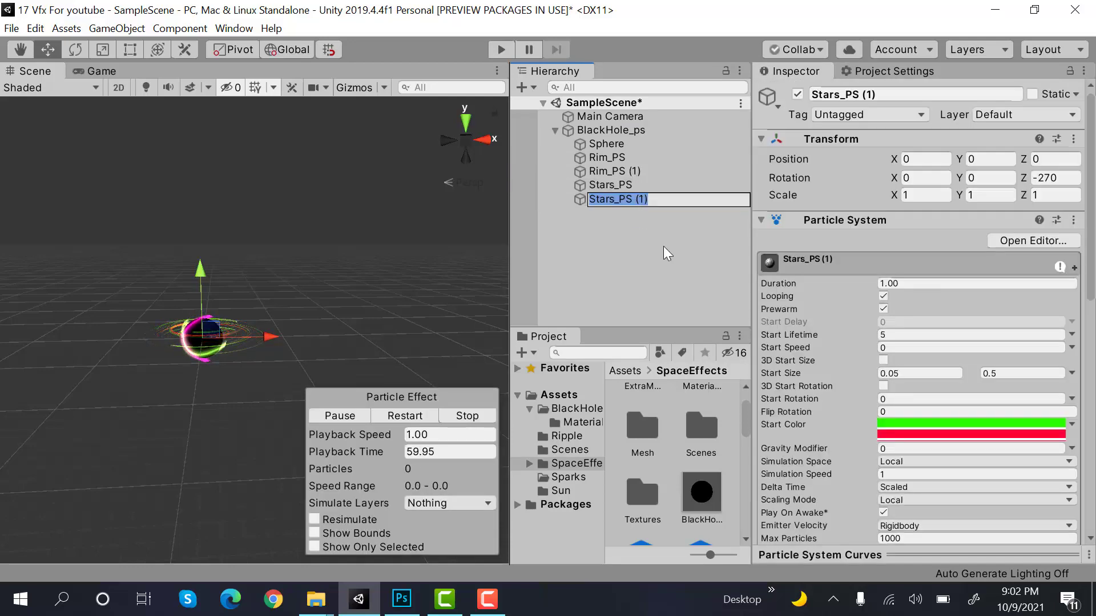
left_click(1002, 423)
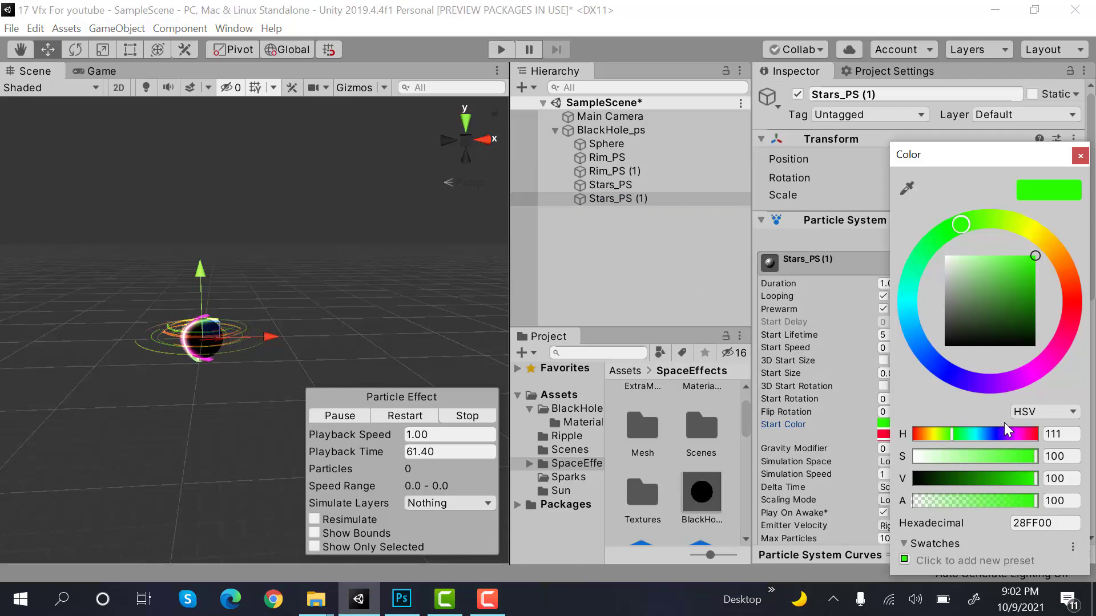
left_click(1047, 243)
left_click(1080, 156)
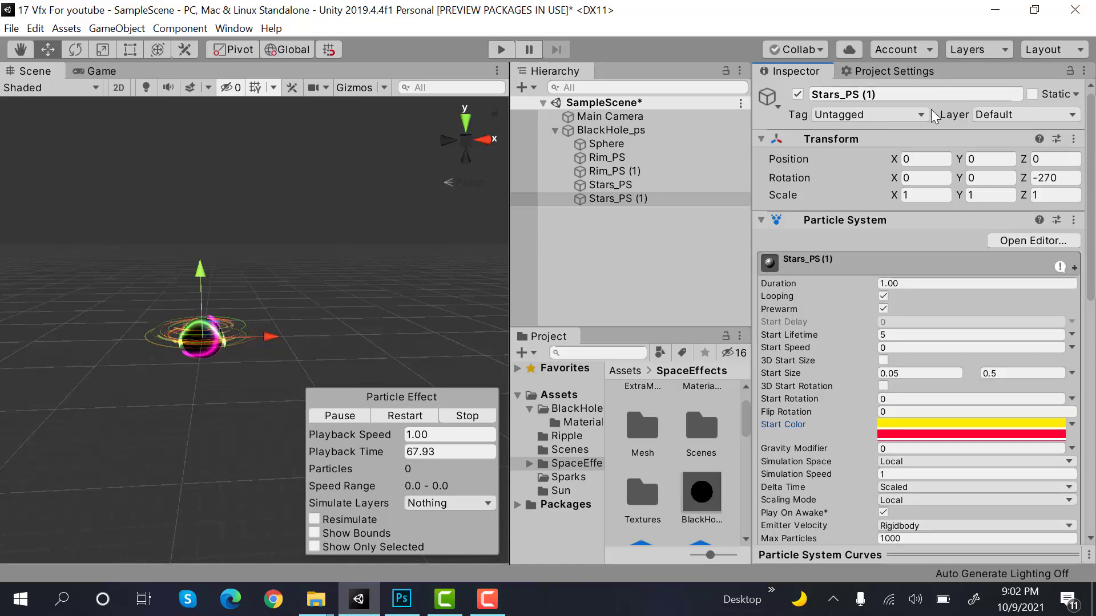
- Try renaming the copy to Waves, then undo to keep the name Stars_PS (1)
left_click(901, 93)
type("Waves")
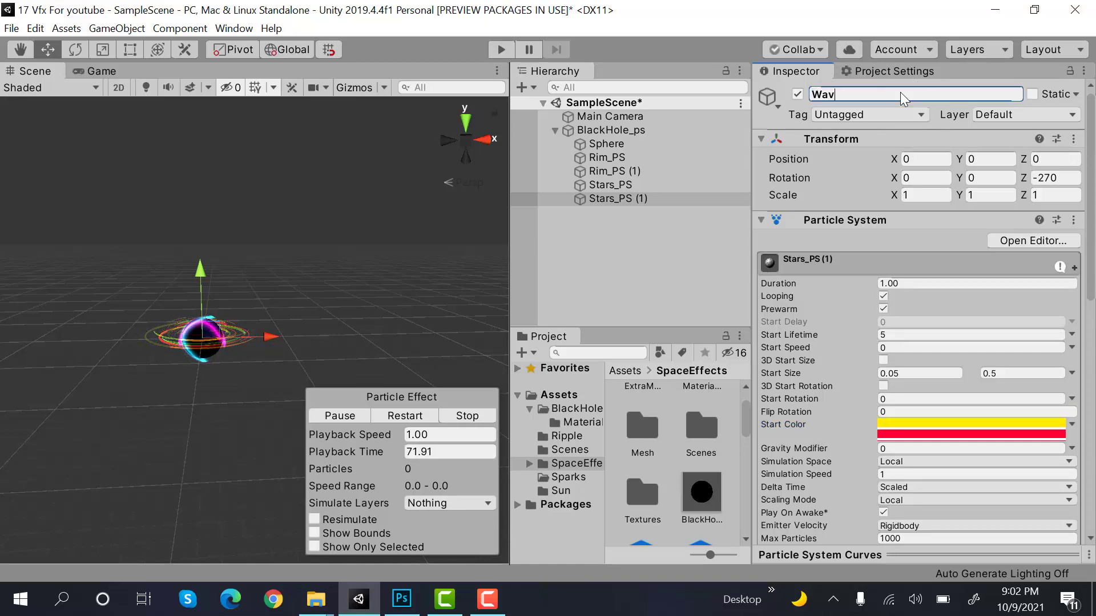
key("BackSpace")
key("BackSpace")
key("BackSpace")
key("BackSpace")
key("BackSpace")
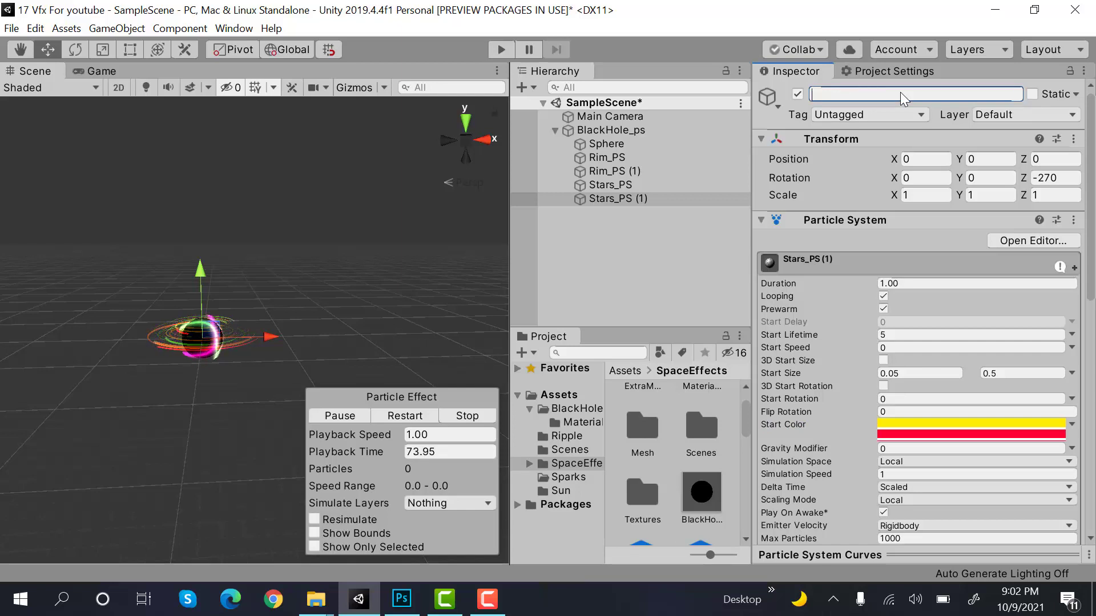
left_click(680, 198)
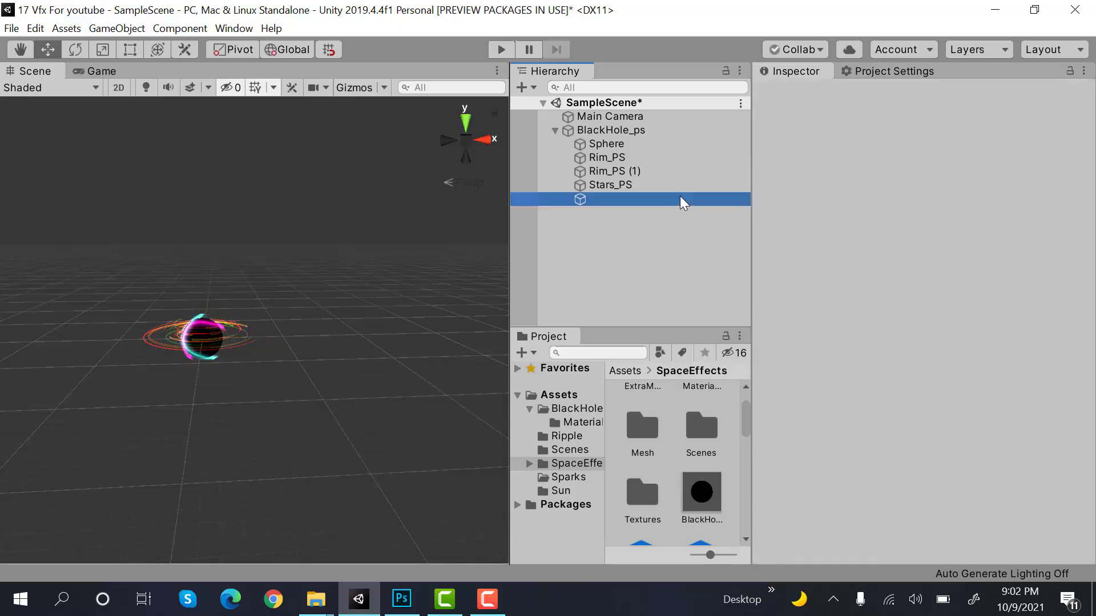
left_click(683, 184)
key("Down")
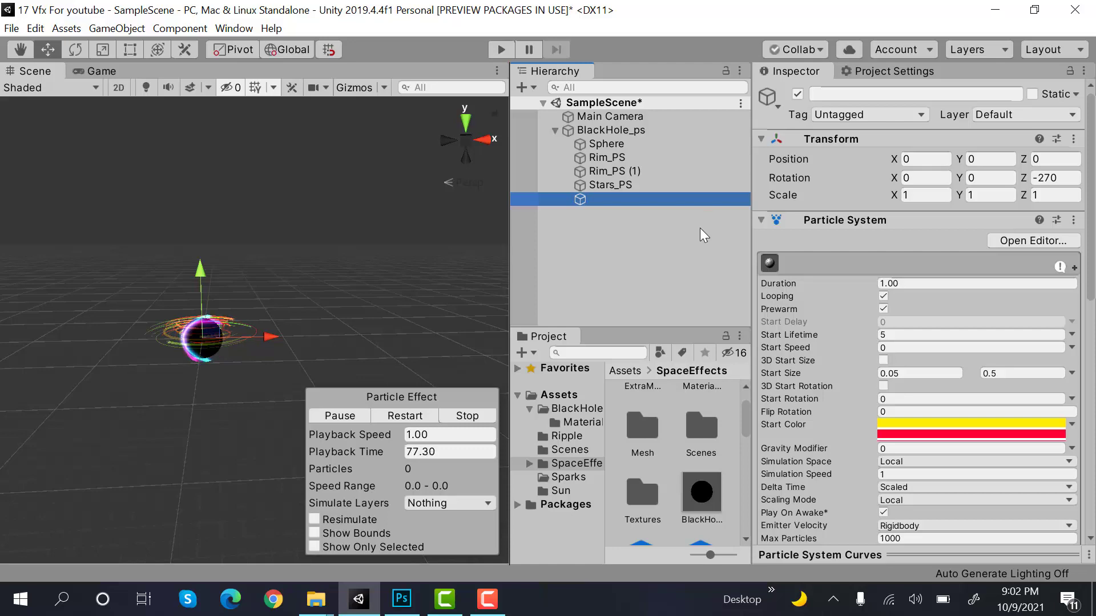
left_click(698, 225)
key("ctrl+z")
key("ctrl+z")
key("ctrl+z")
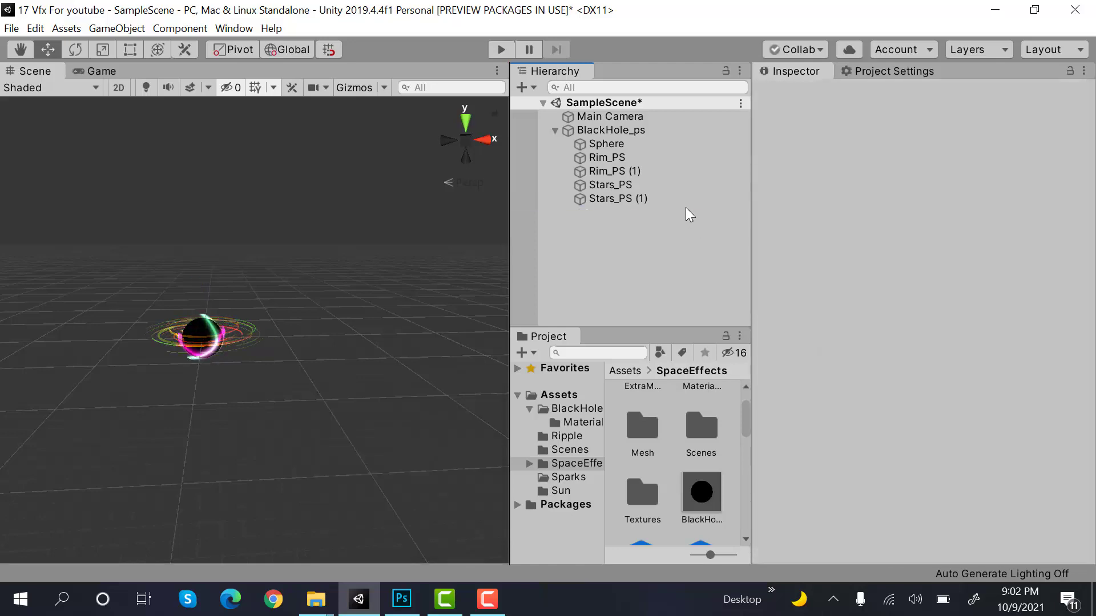
- Add an Effects > Particle System child to BlackHole_ps and rename it WavesUP
right_click(642, 132)
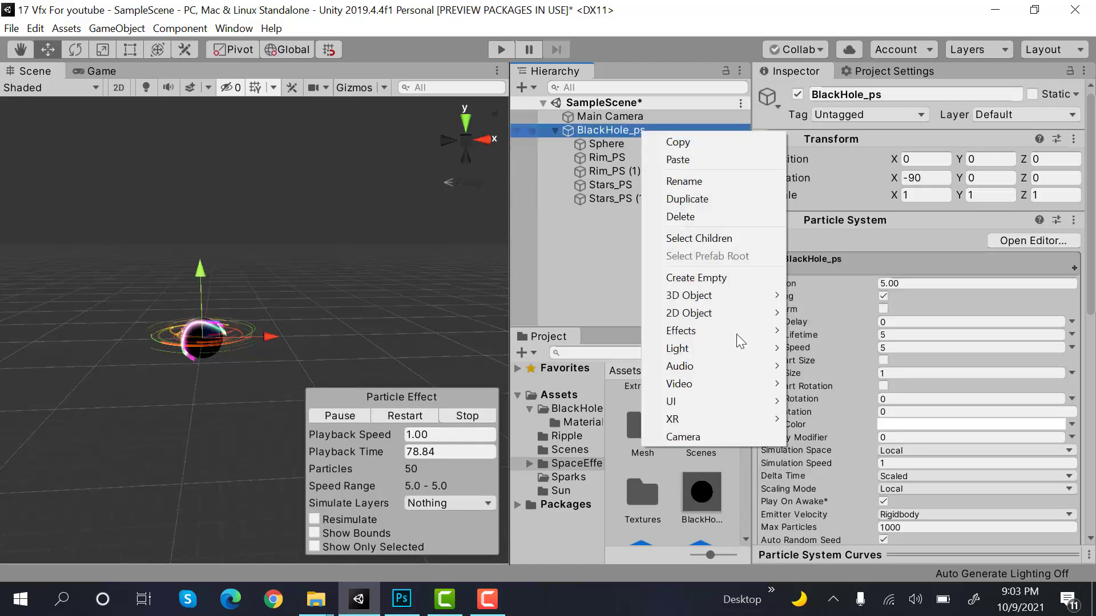
mouse_move(764, 330)
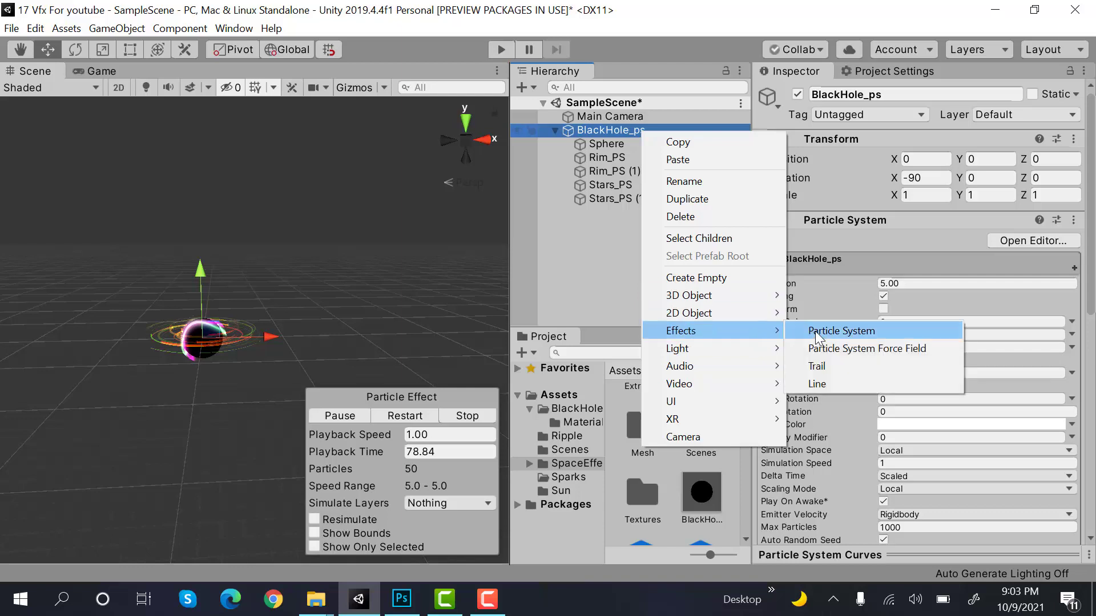
left_click(815, 331)
left_click(900, 89)
type("Wa")
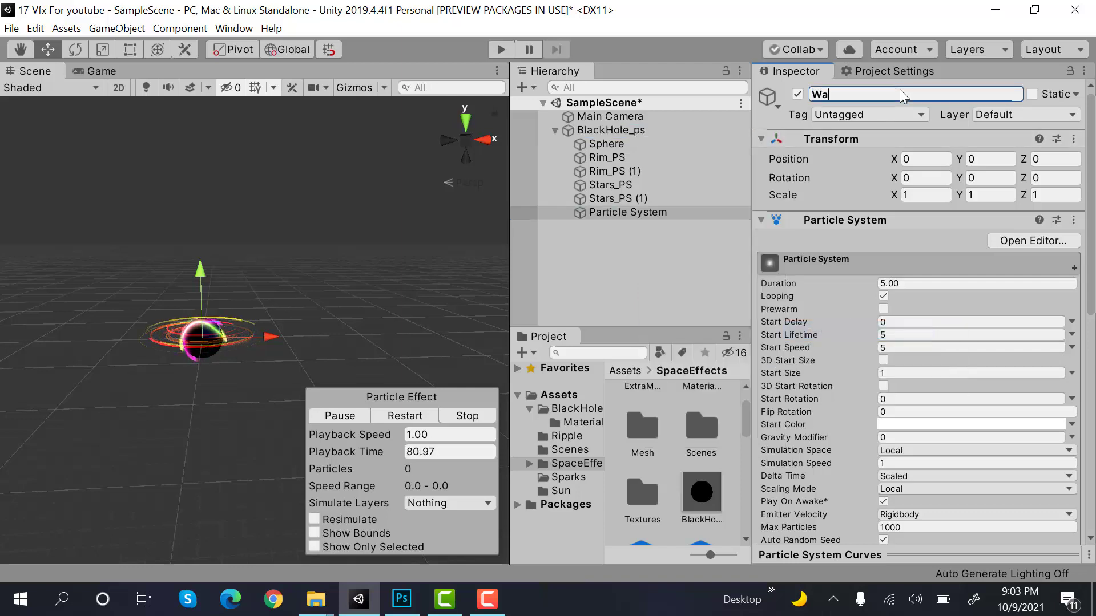
type("vesUP")
key("Return")
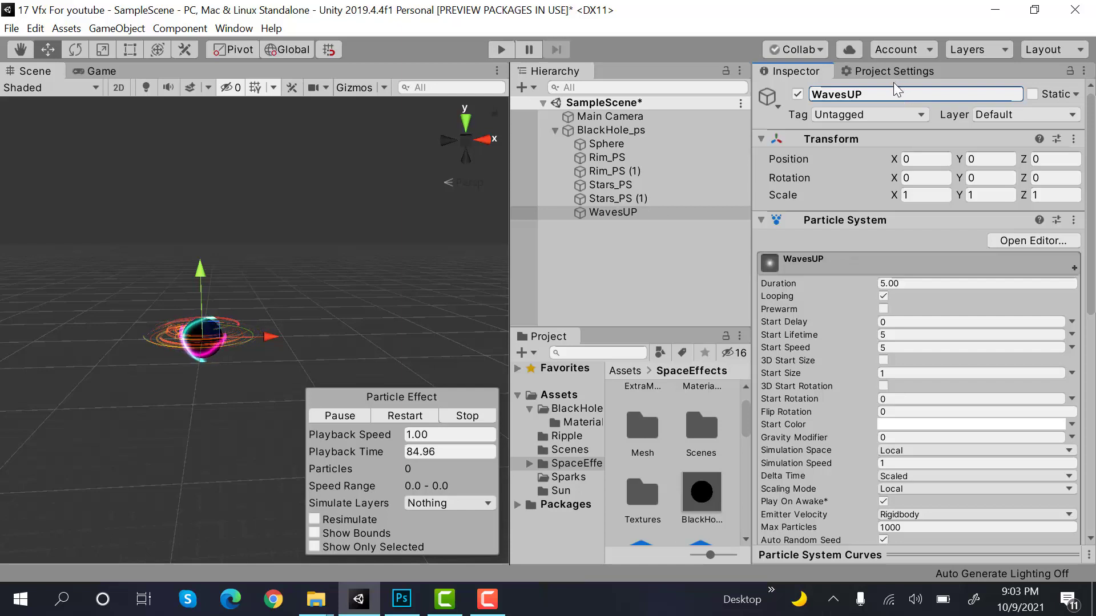
left_click(943, 183)
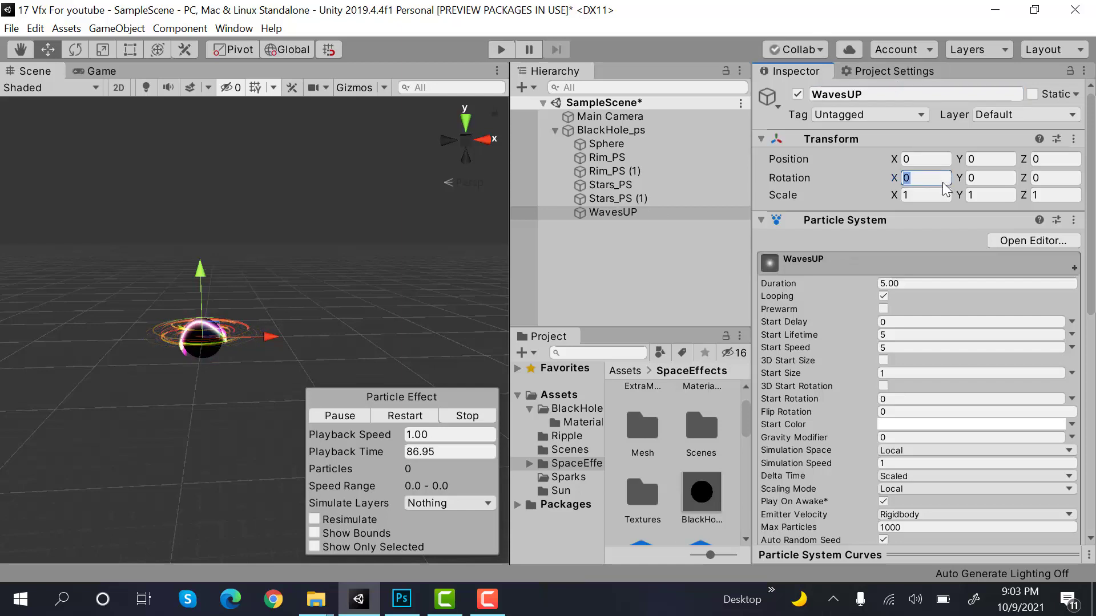
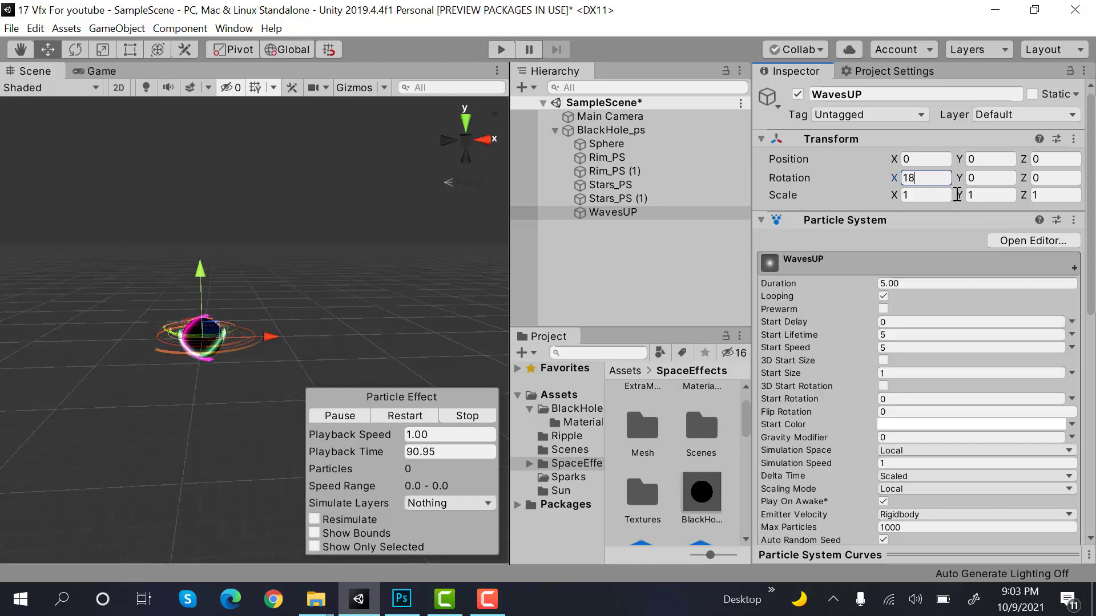
- Set WavesUP rotation X to 180, duration 1, prewarm on, start lifetime 8 and start speed 0
left_click(917, 283)
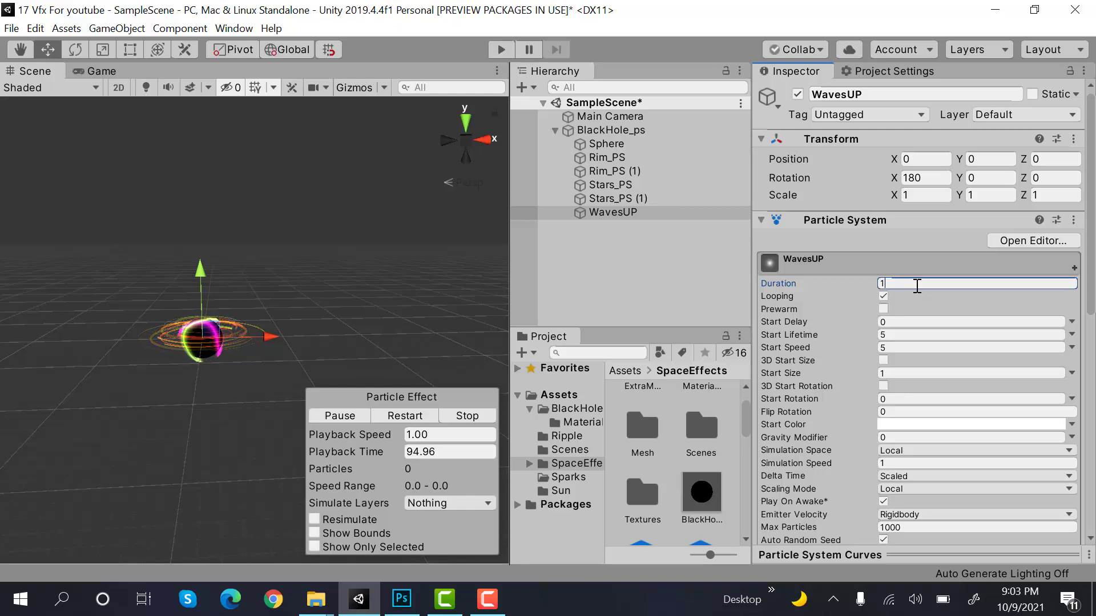
left_click(883, 309)
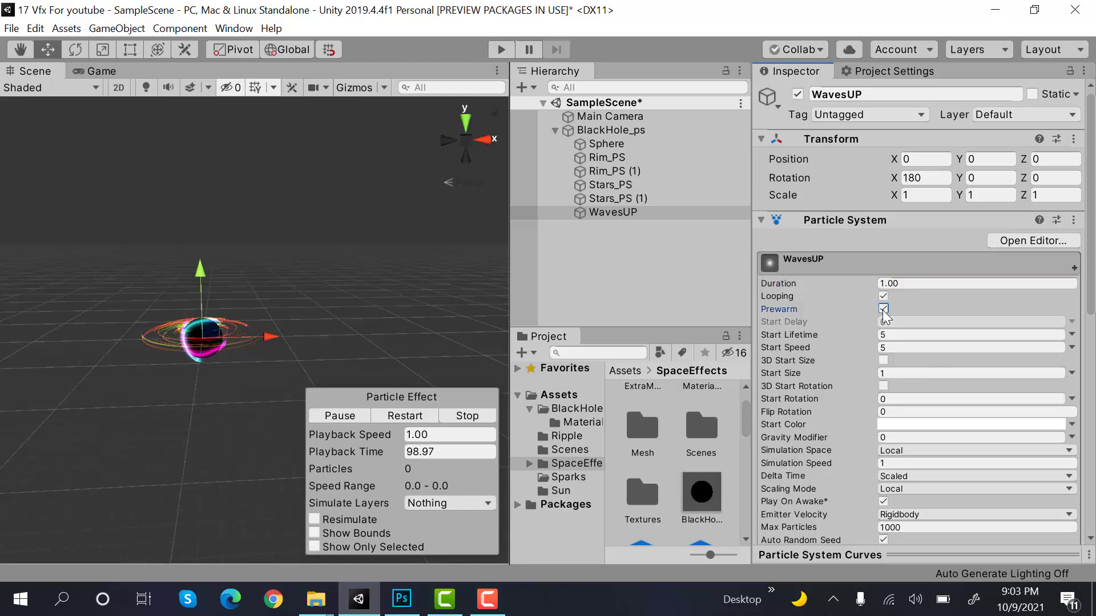
left_click(903, 336)
type("8")
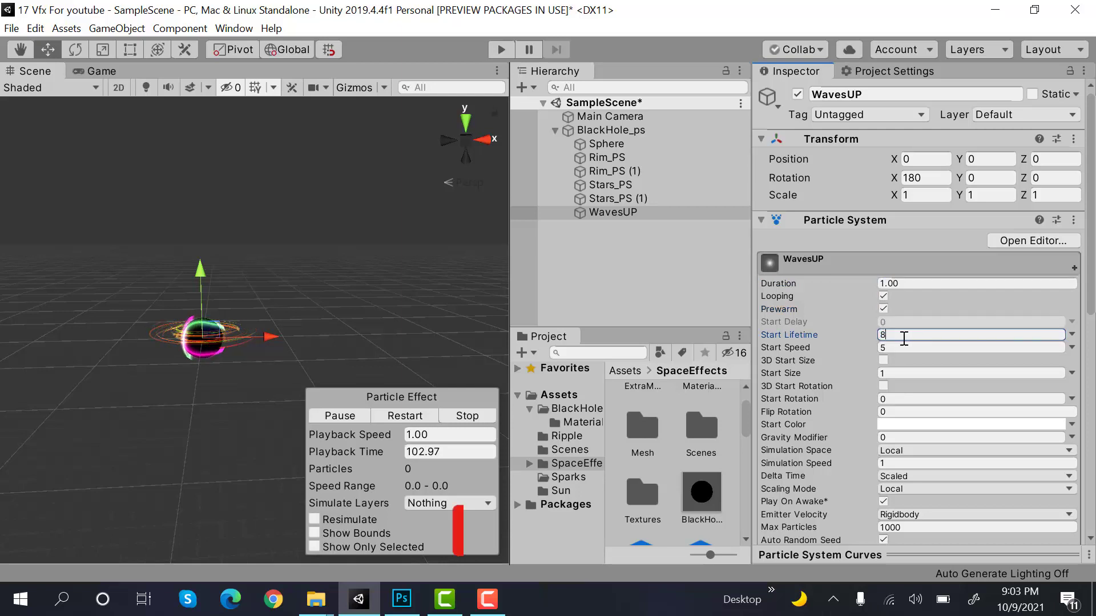
left_click(913, 348)
type("0")
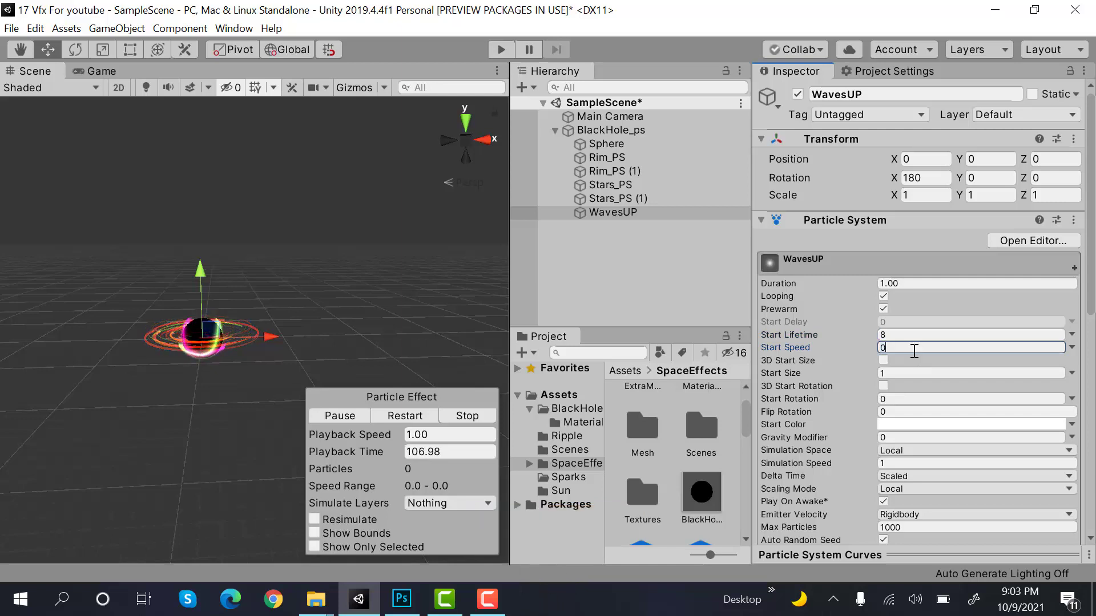
- Make Start Size random between 15 and 35 and Start Rotation random between 0 and 360
left_click(1072, 372)
left_click(1057, 425)
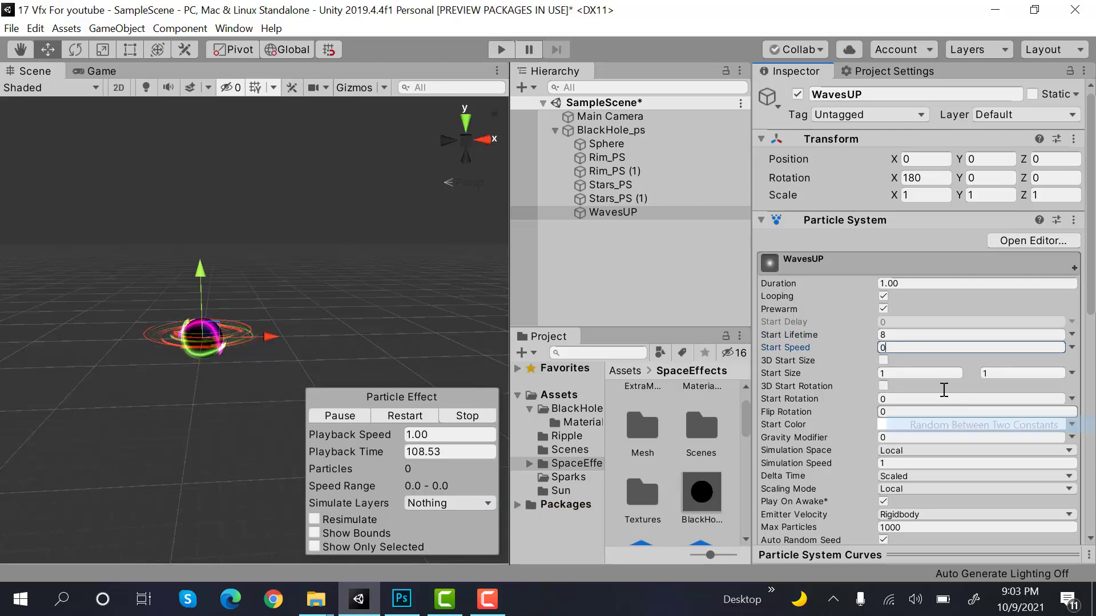
left_click(940, 376)
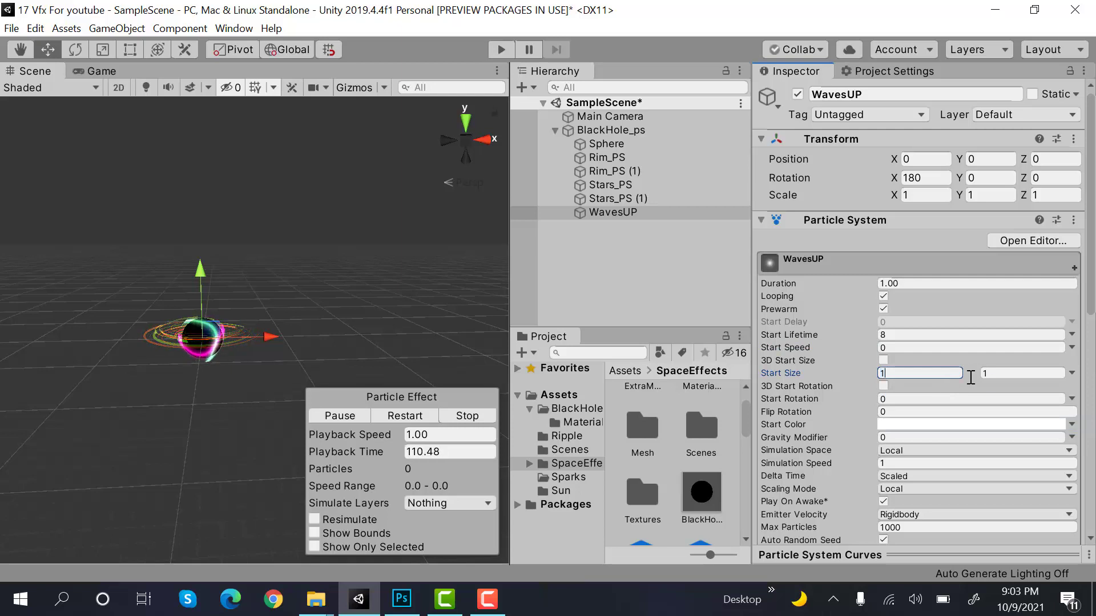
type("5")
left_click(1011, 374)
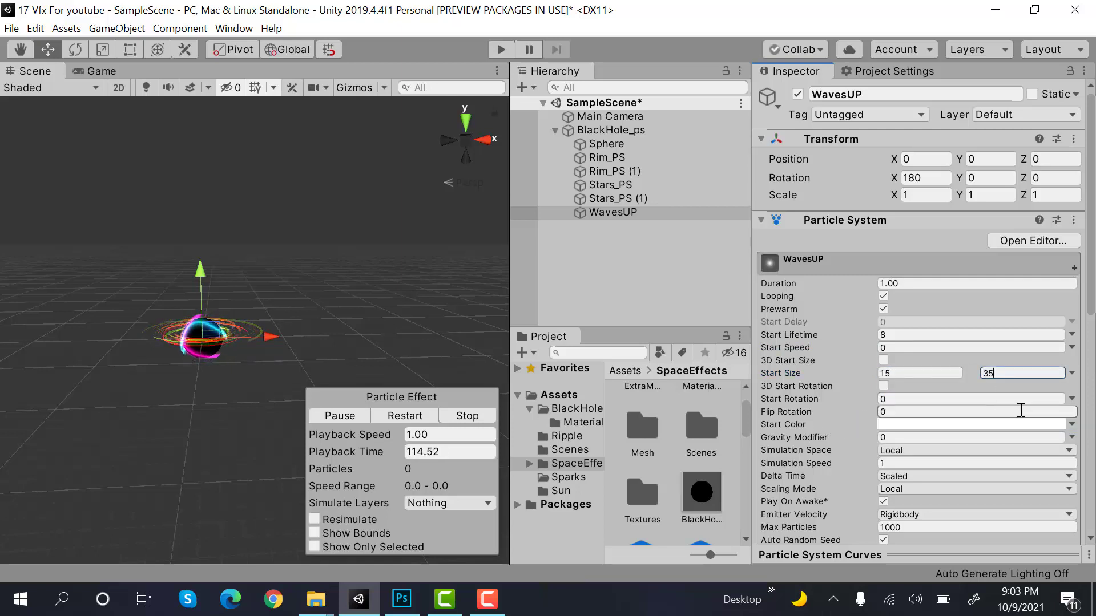
left_click(1071, 400)
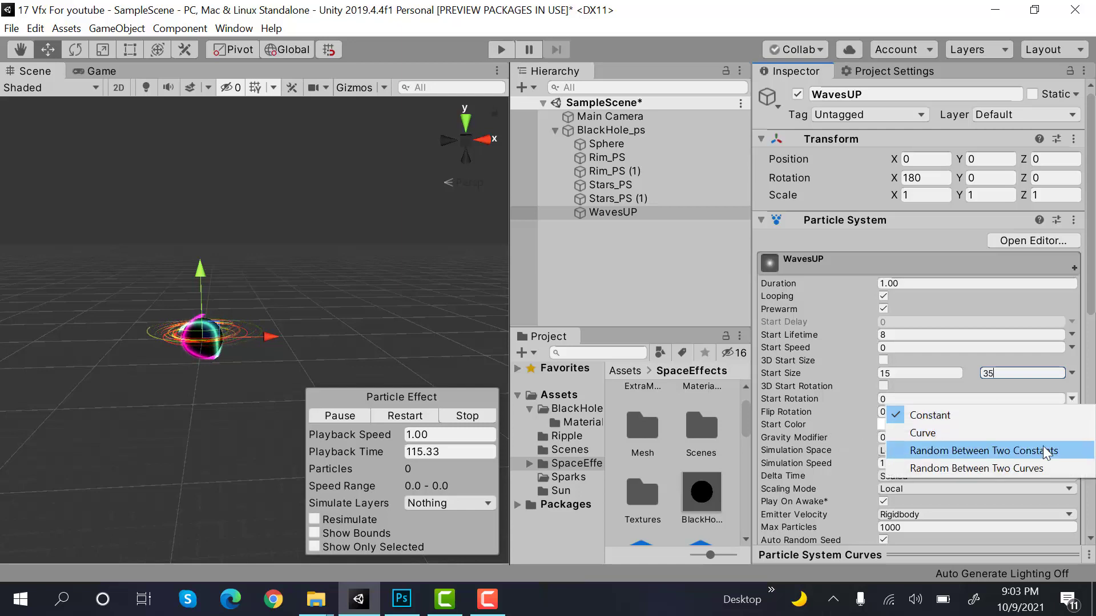
left_click(1042, 447)
left_click(1017, 399)
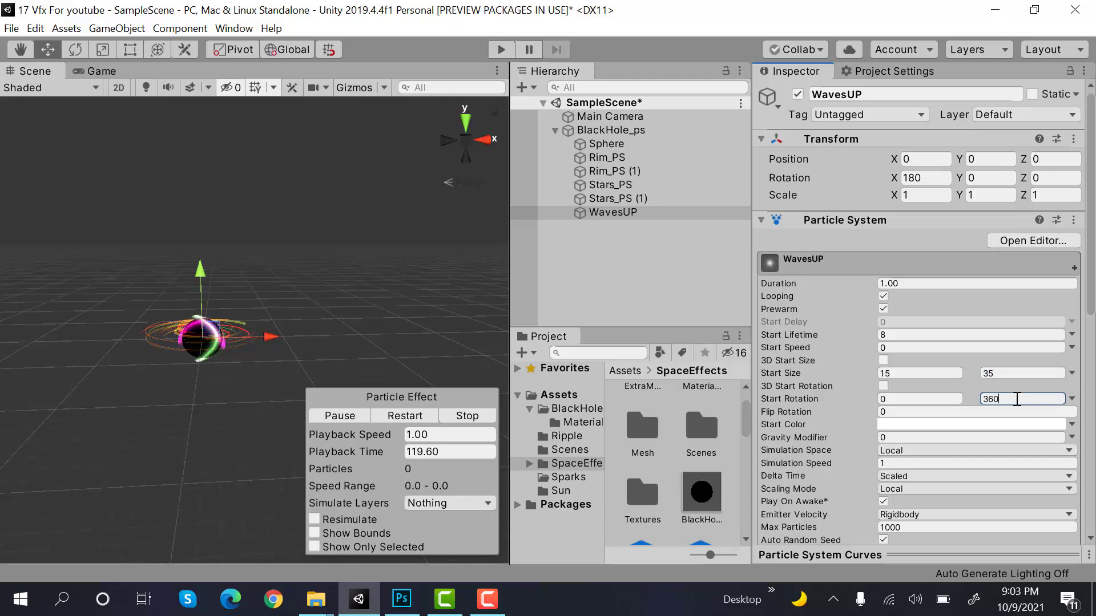
type("360")
scroll(917, 420, "down", 8)
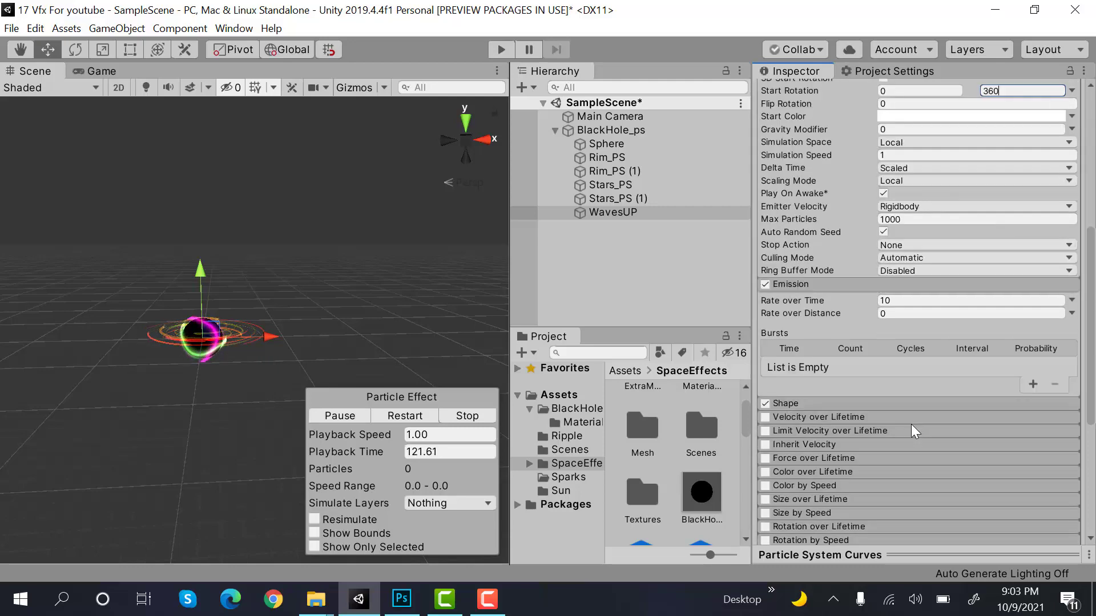
- Set the WavesUP emission Rate over Time to 3
left_click(912, 302)
type("3")
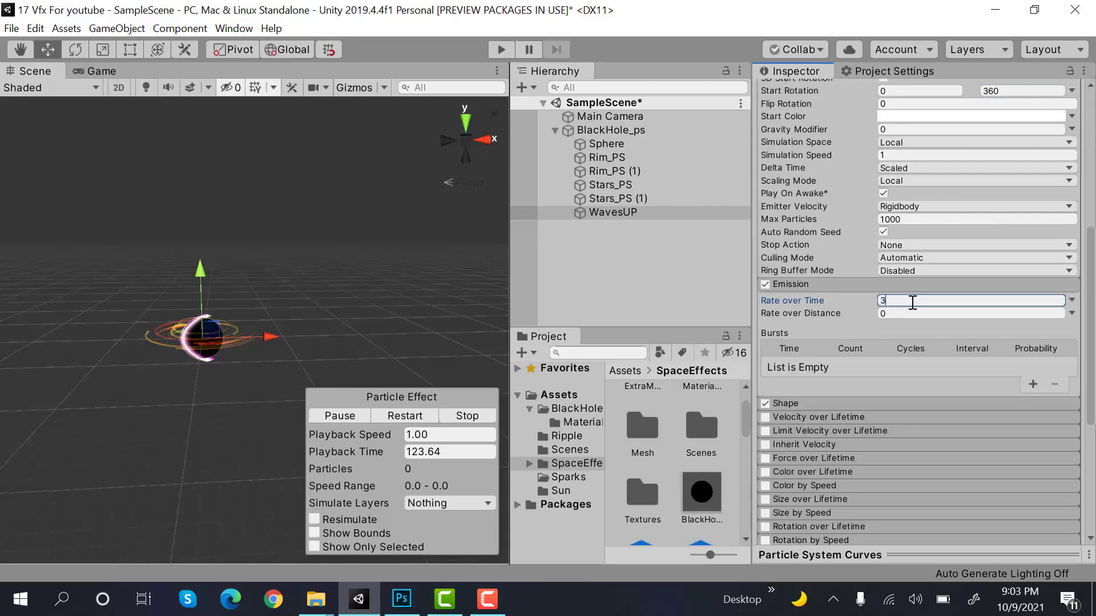
scroll(892, 433, "down", 4)
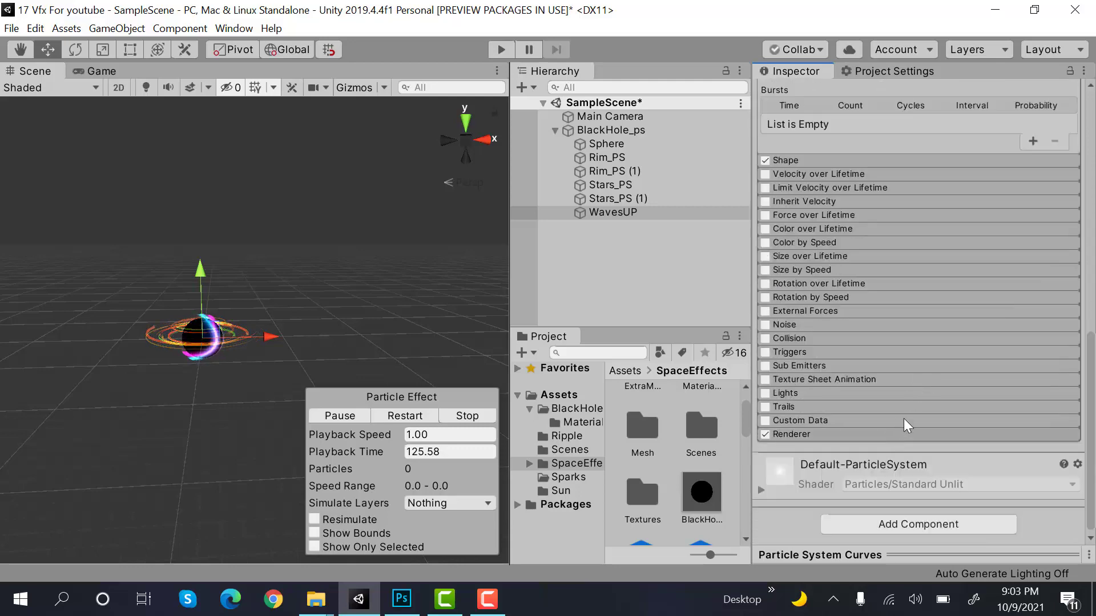
scroll(903, 419, "down", 5)
- Render the particles as Quad meshes, restart the preview, and switch to Photoshop
left_click(956, 142)
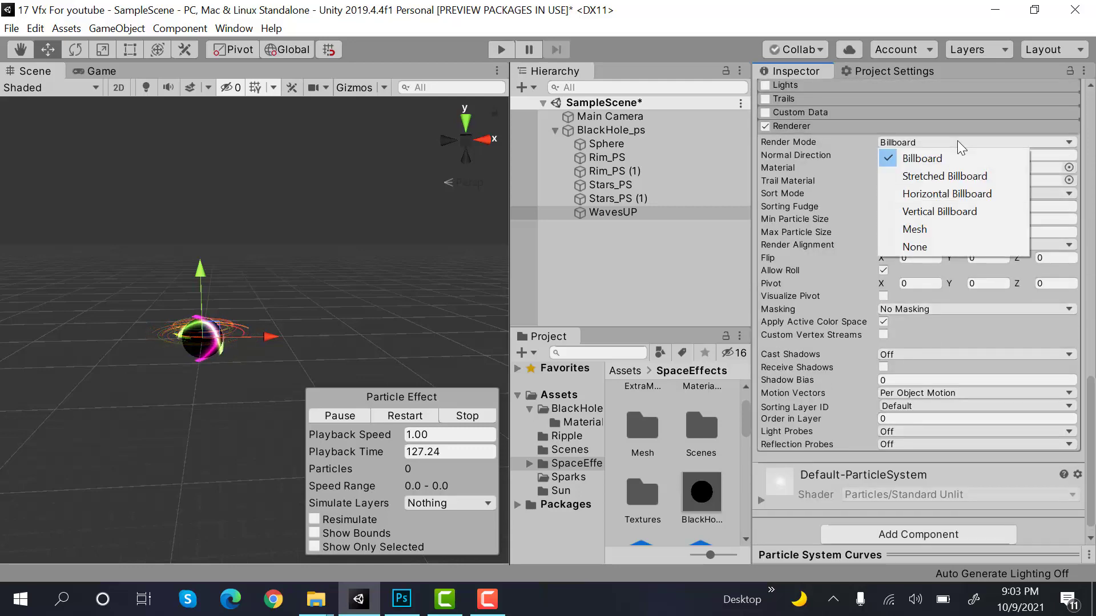
left_click(931, 232)
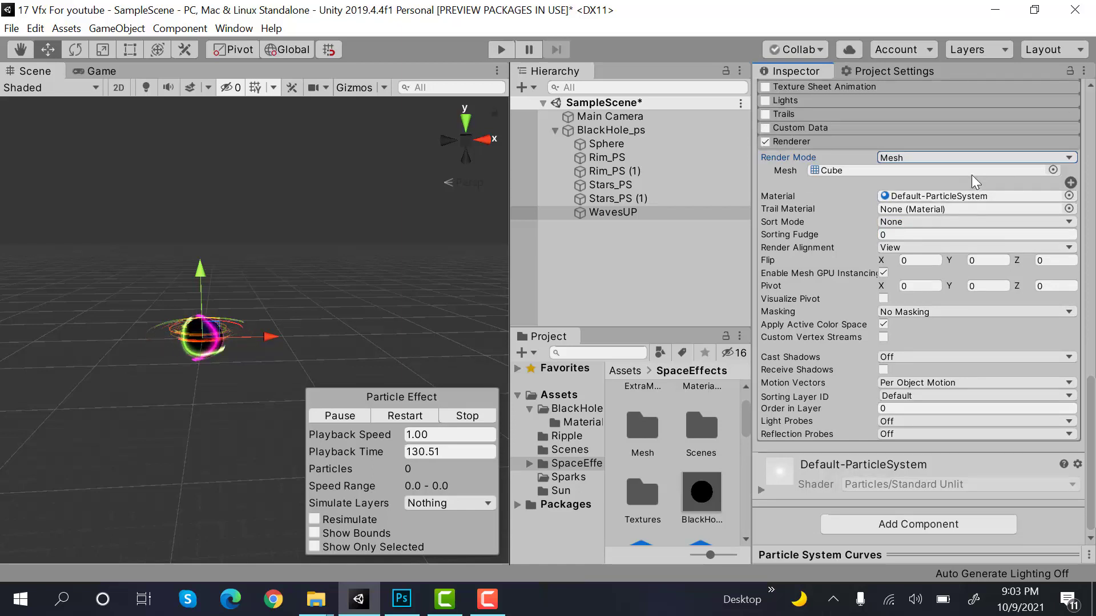
left_click(1053, 170)
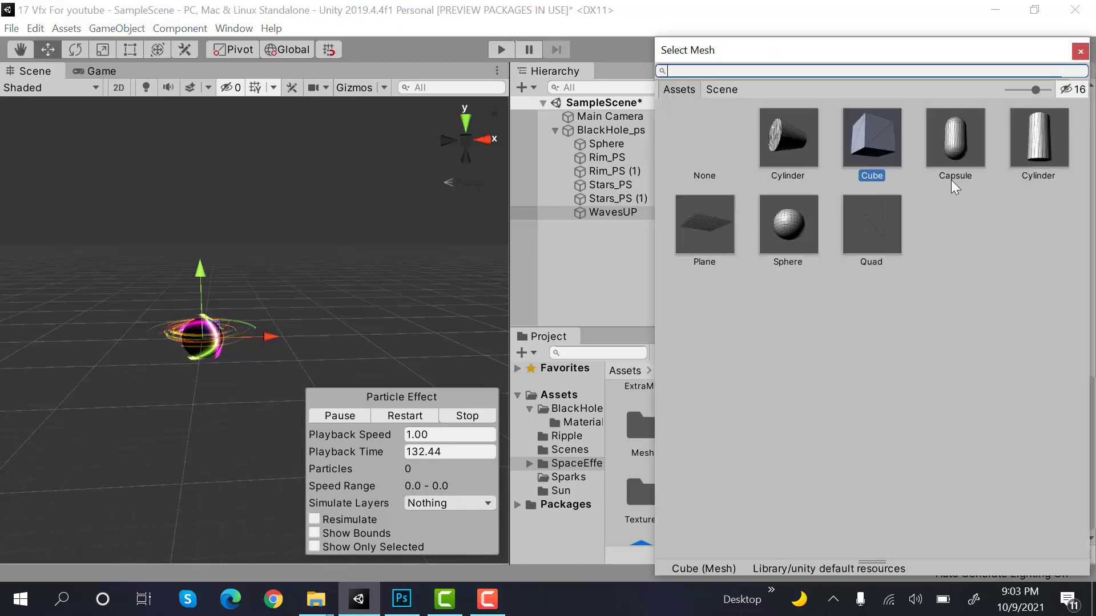
left_click(881, 213)
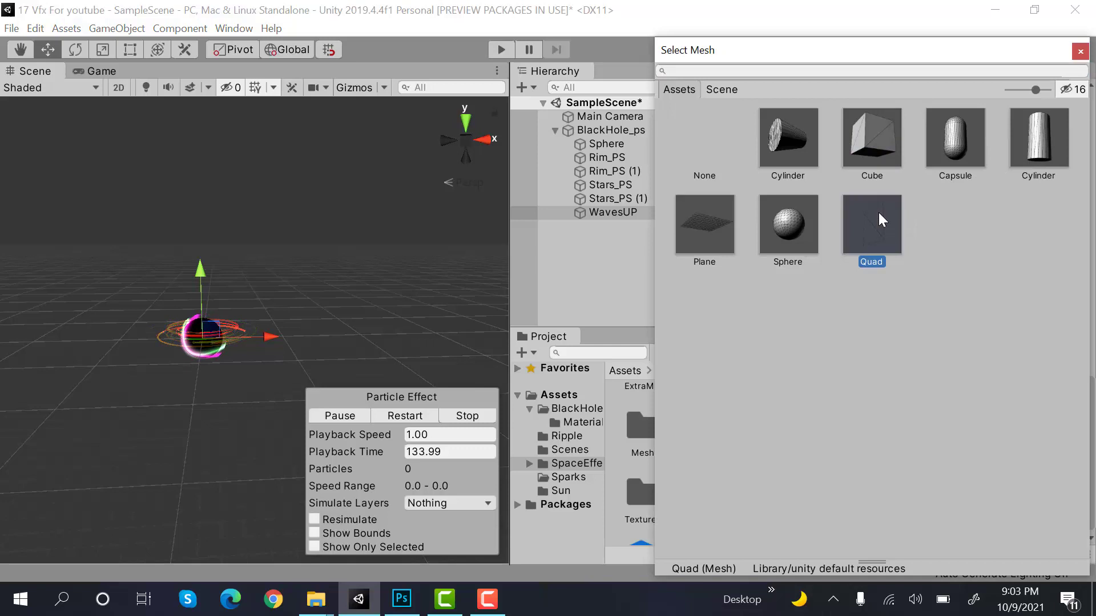
left_click(1080, 51)
left_click(426, 415)
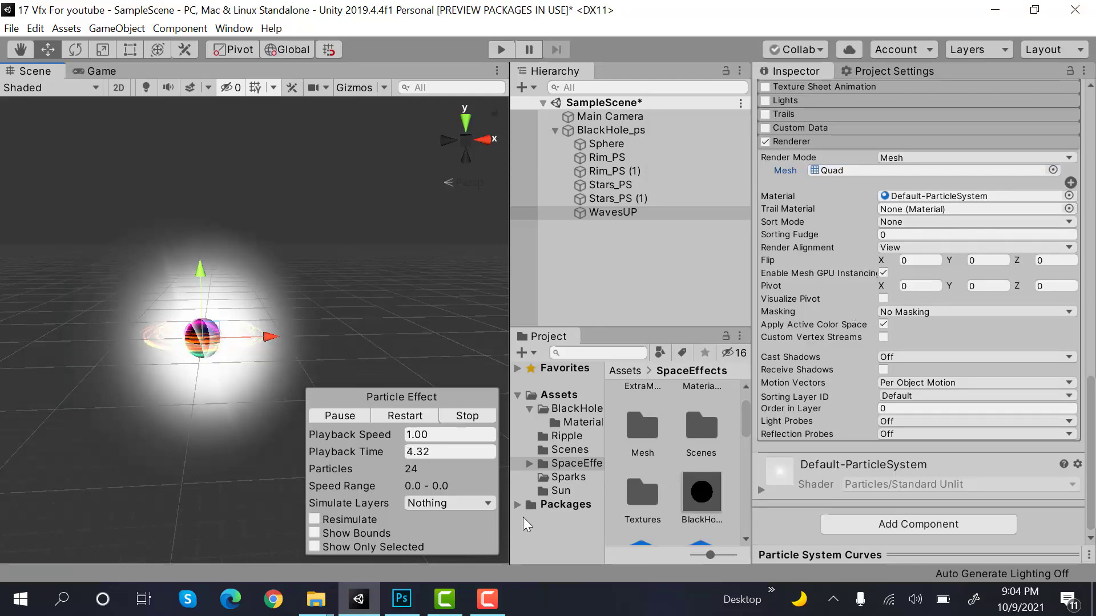
left_click(410, 604)
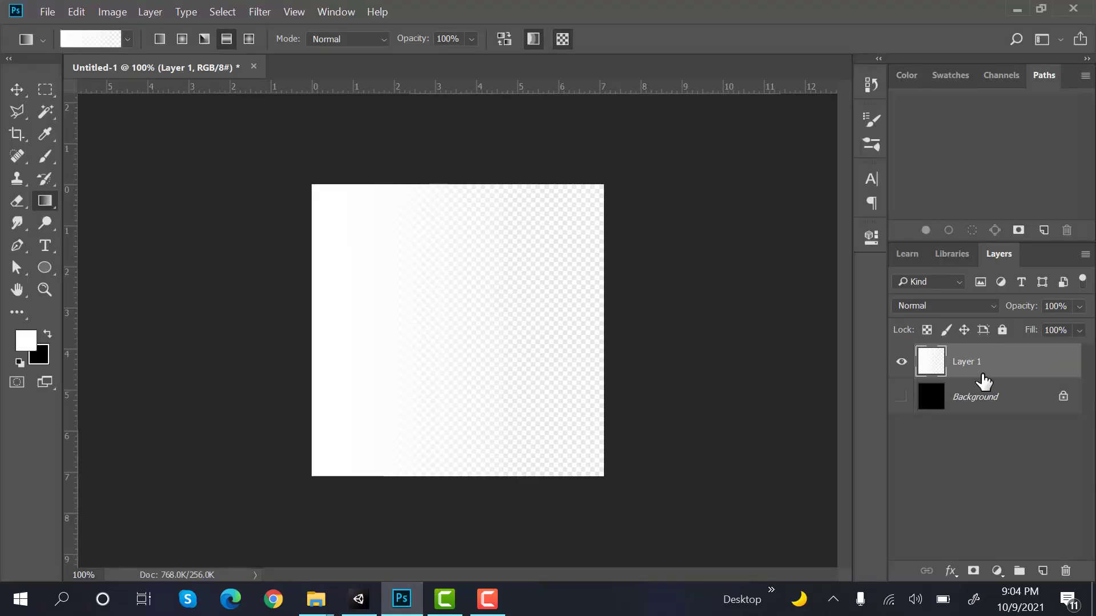
- Replace the gradient layer with a new layer and draw a white-stroked circle with the Ellipse tool
key("ctrl+z")
key("ctrl+z")
key("ctrl+z")
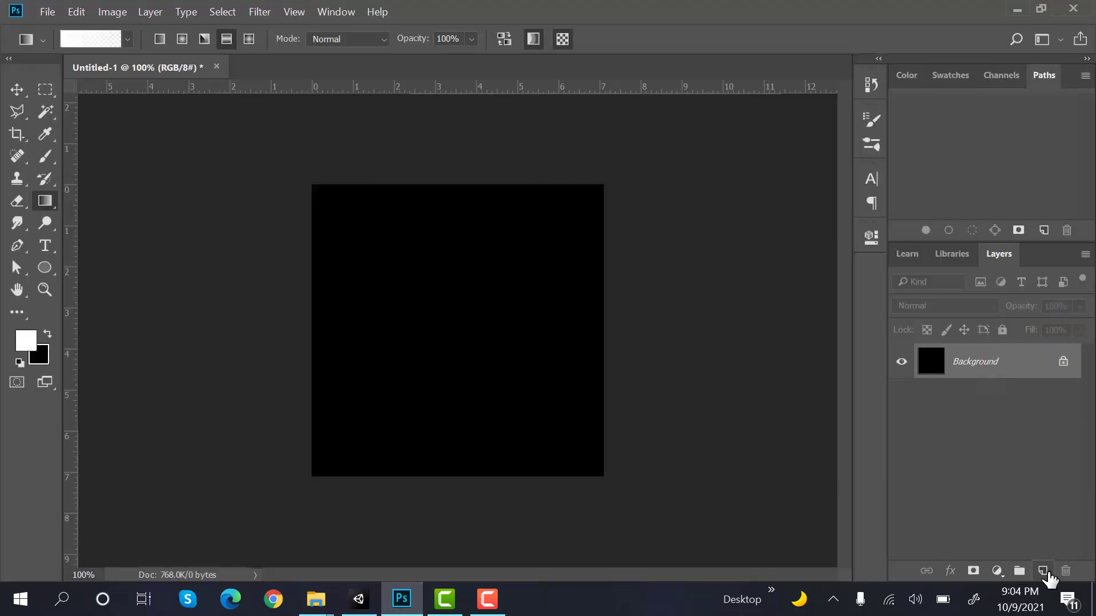
left_click(1042, 571)
left_click(45, 267)
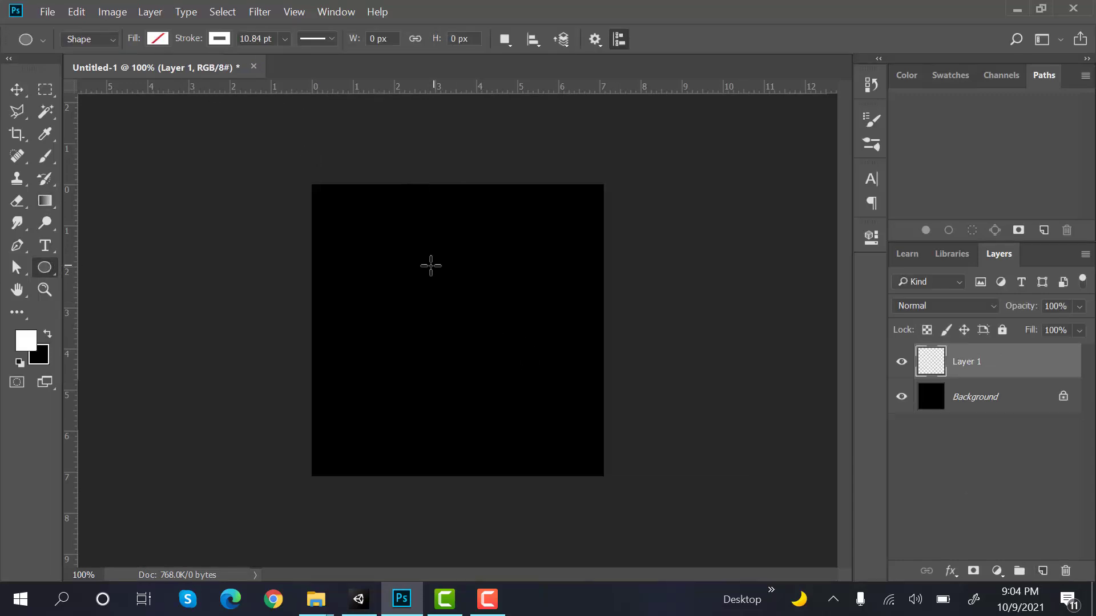
left_click(460, 307, "alt")
left_click_drag(450, 317, 556, 455, "alt+shift")
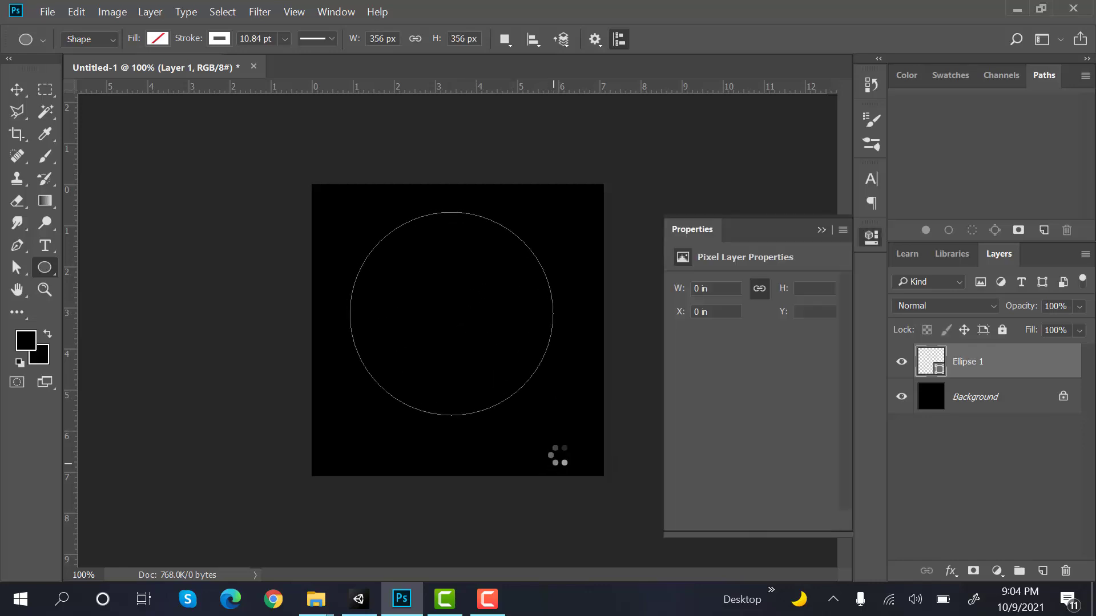
left_click(821, 230)
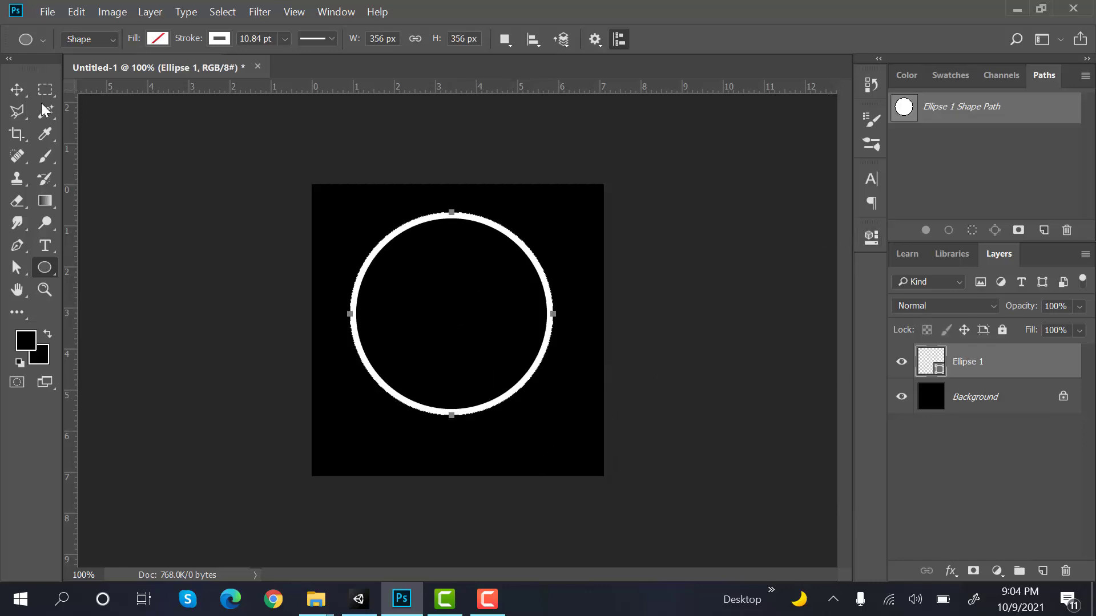
- Rasterize the Ellipse 1 layer and move the ring to the canvas centre
left_click(23, 90)
right_click(975, 373)
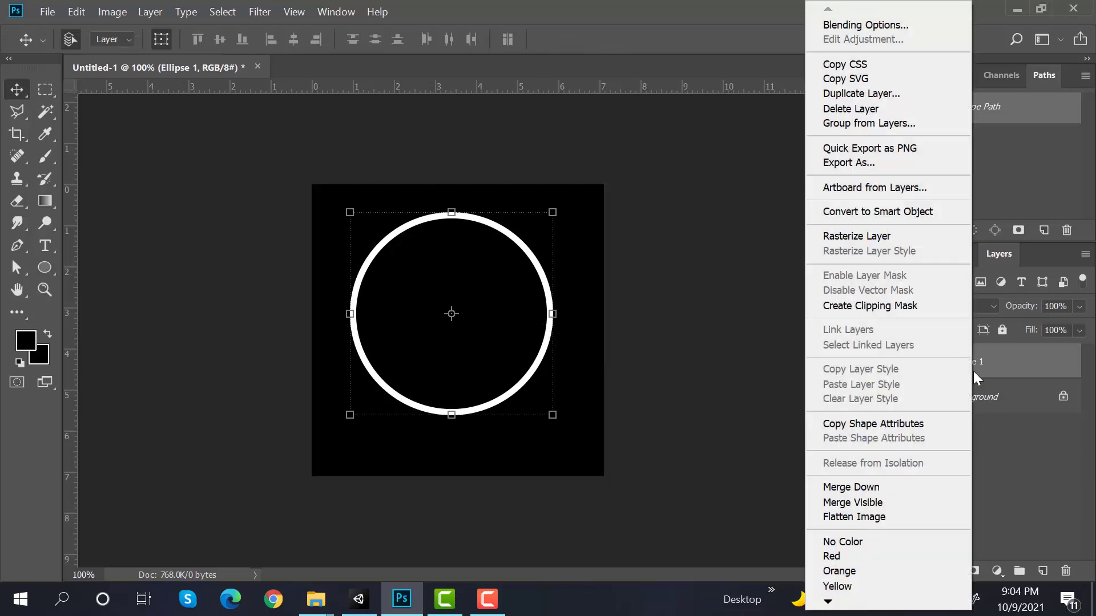
left_click(856, 236)
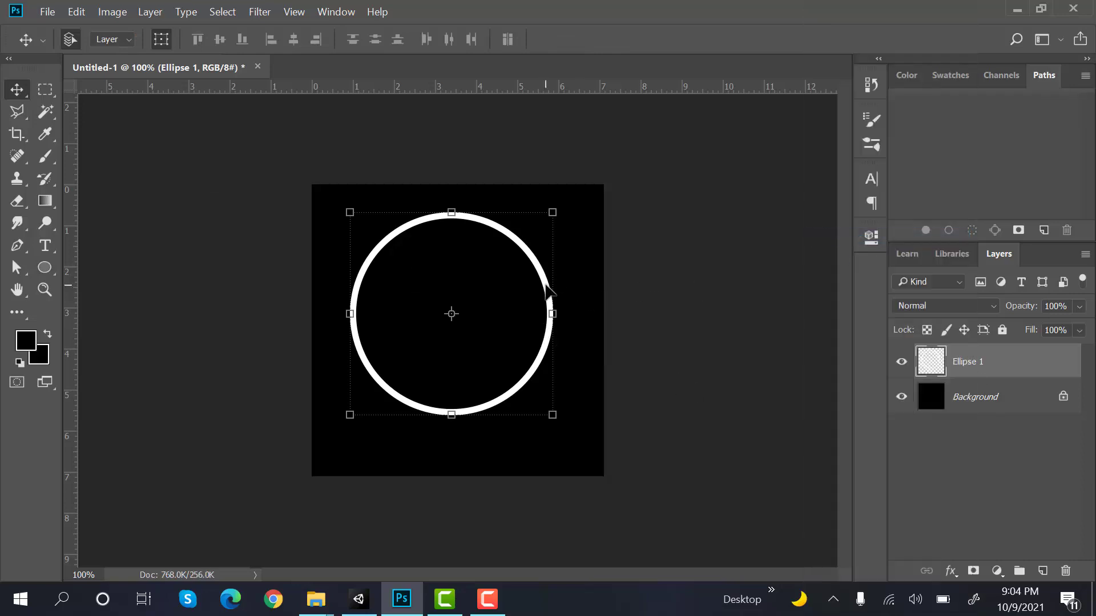
left_click_drag(551, 306, 562, 305)
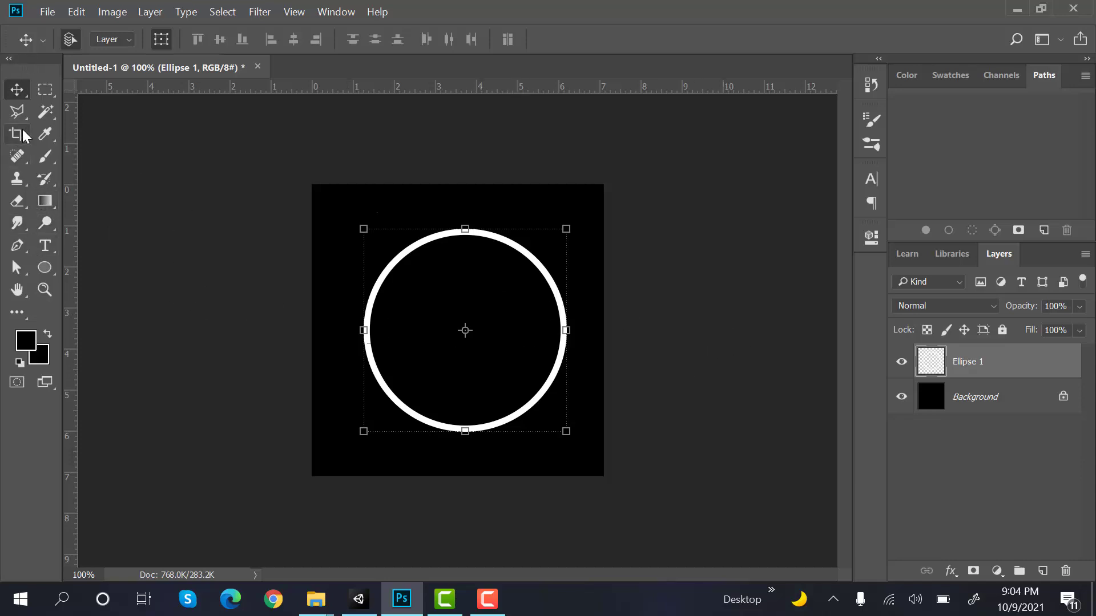
- Softly erase the ring's upper-right arc and top end with the eraser at 100% opacity and flow
left_click(17, 201)
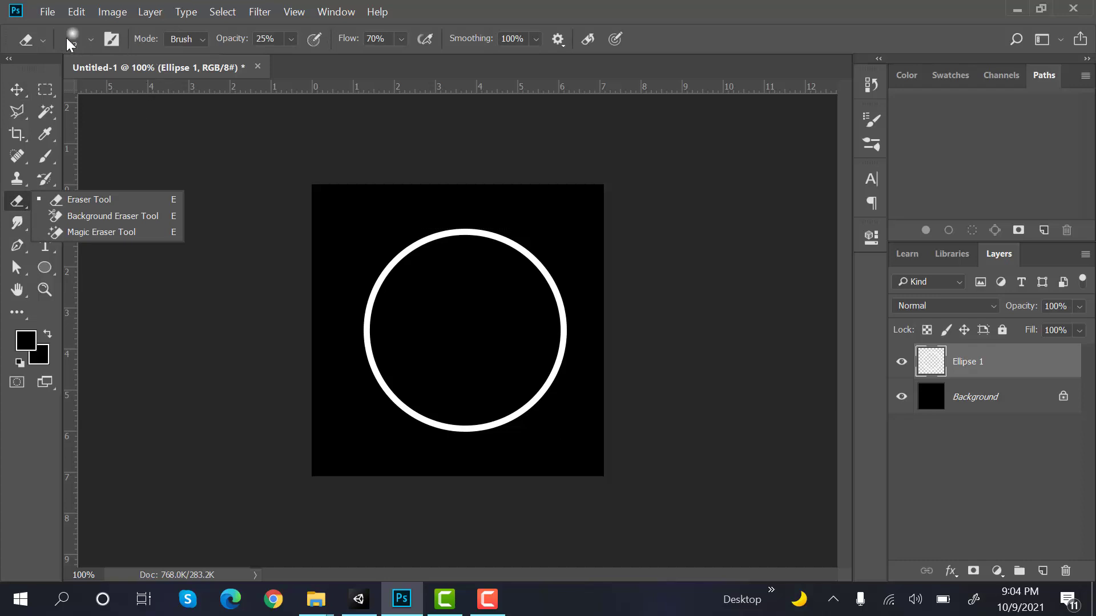
left_click(388, 3)
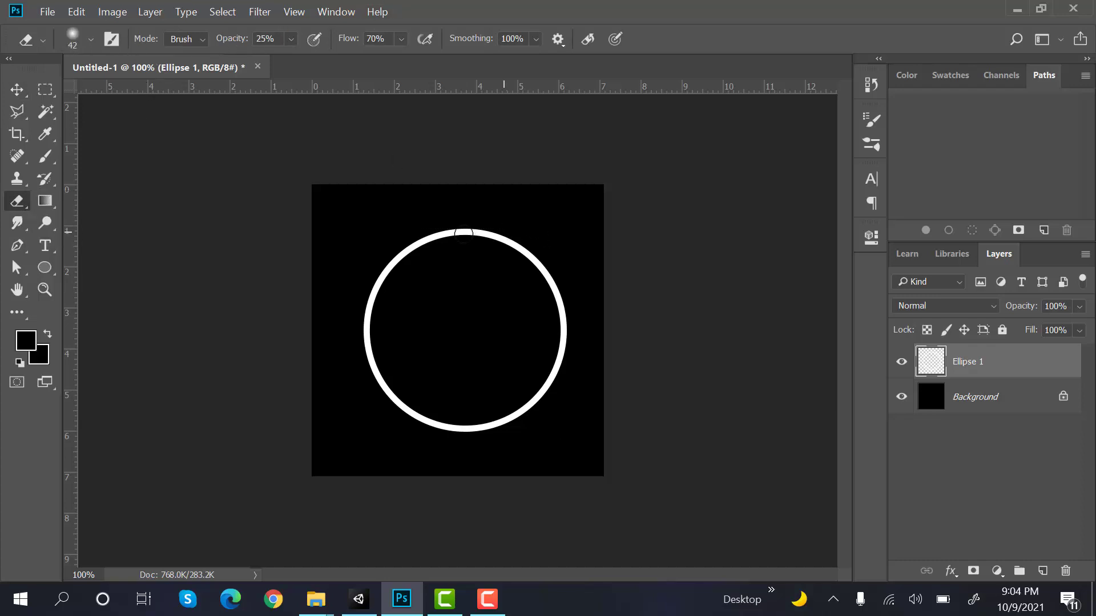
mouse_move(451, 231)
left_mouse_down()
mouse_move(530, 255)
mouse_move(548, 275)
left_mouse_up()
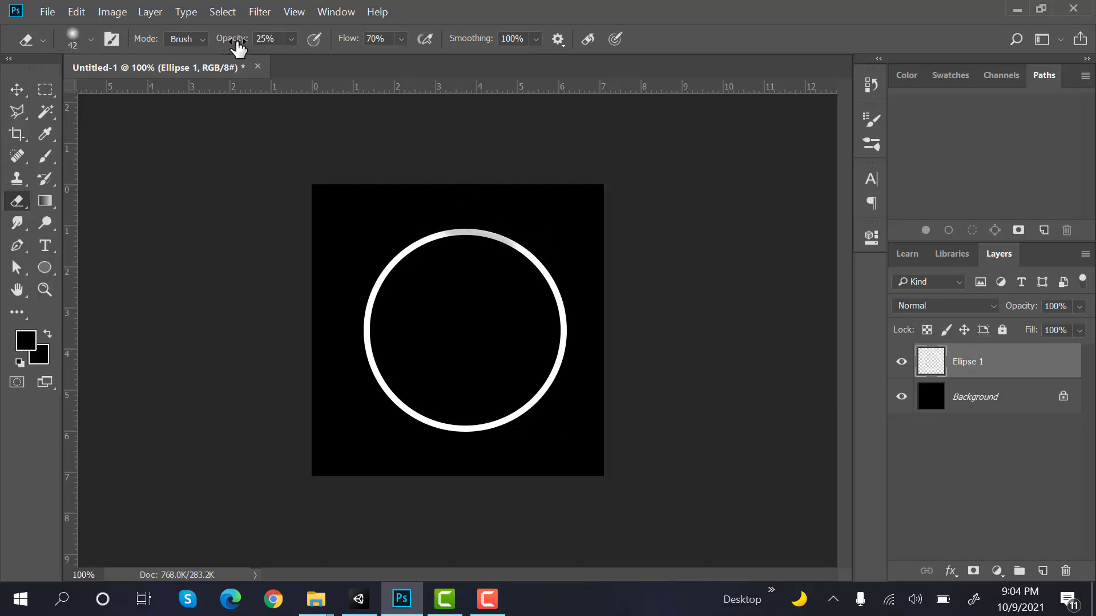
left_click_drag(237, 41, 565, 40)
mouse_move(457, 228)
left_mouse_down()
mouse_move(535, 253)
mouse_move(564, 337)
left_mouse_up()
left_click_drag(350, 43, 568, 59)
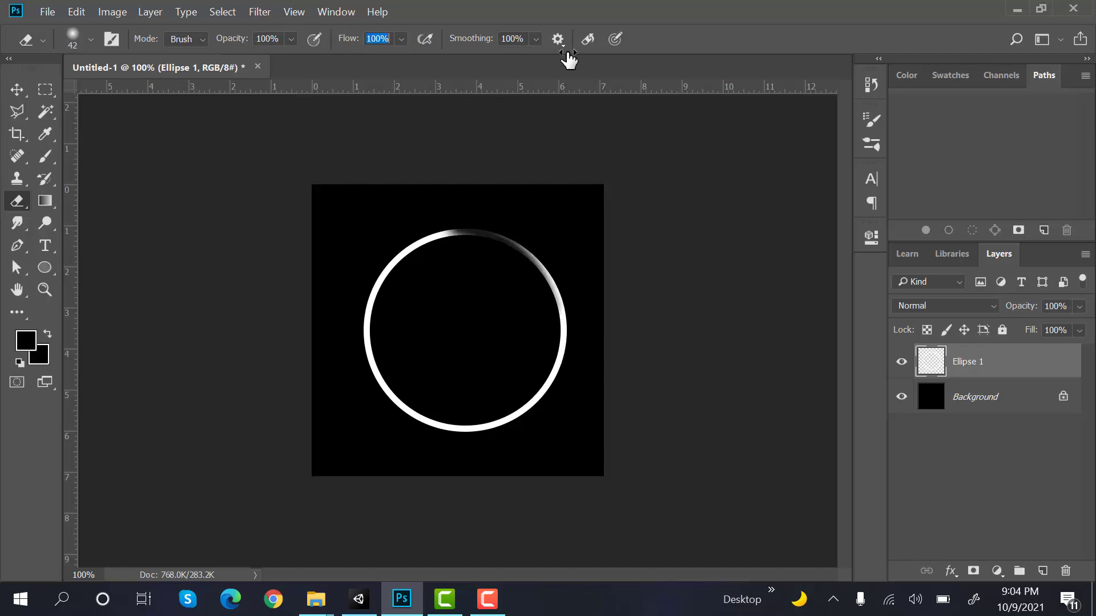
mouse_move(465, 235)
left_mouse_down()
mouse_move(497, 242)
mouse_move(552, 287)
mouse_move(567, 353)
mouse_move(550, 380)
left_mouse_up()
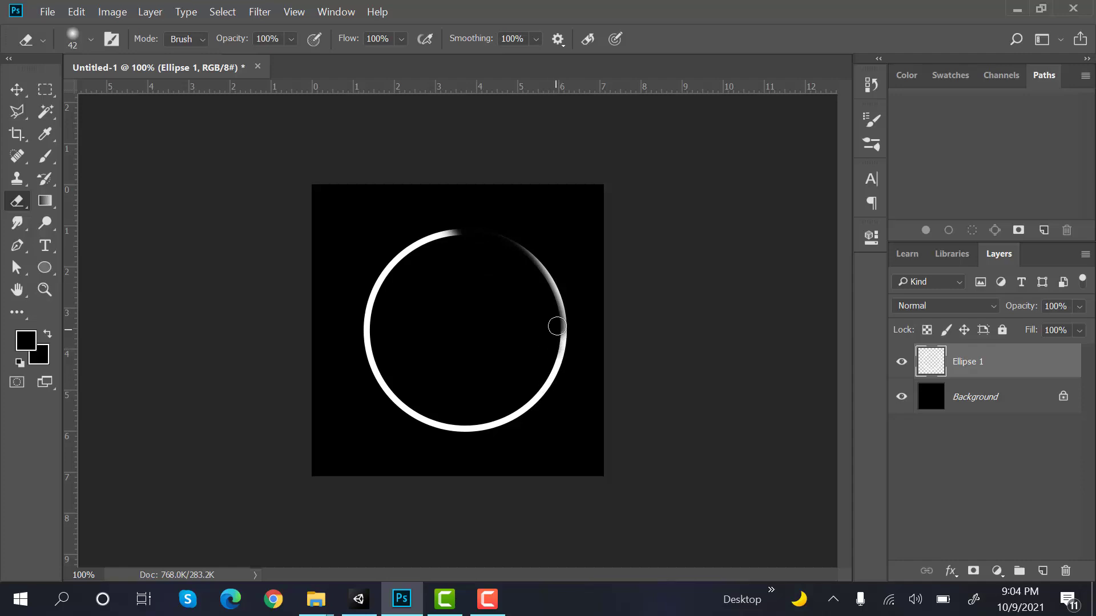
mouse_move(557, 326)
left_mouse_down()
mouse_move(548, 269)
mouse_move(519, 242)
mouse_move(560, 294)
mouse_move(564, 327)
left_mouse_up()
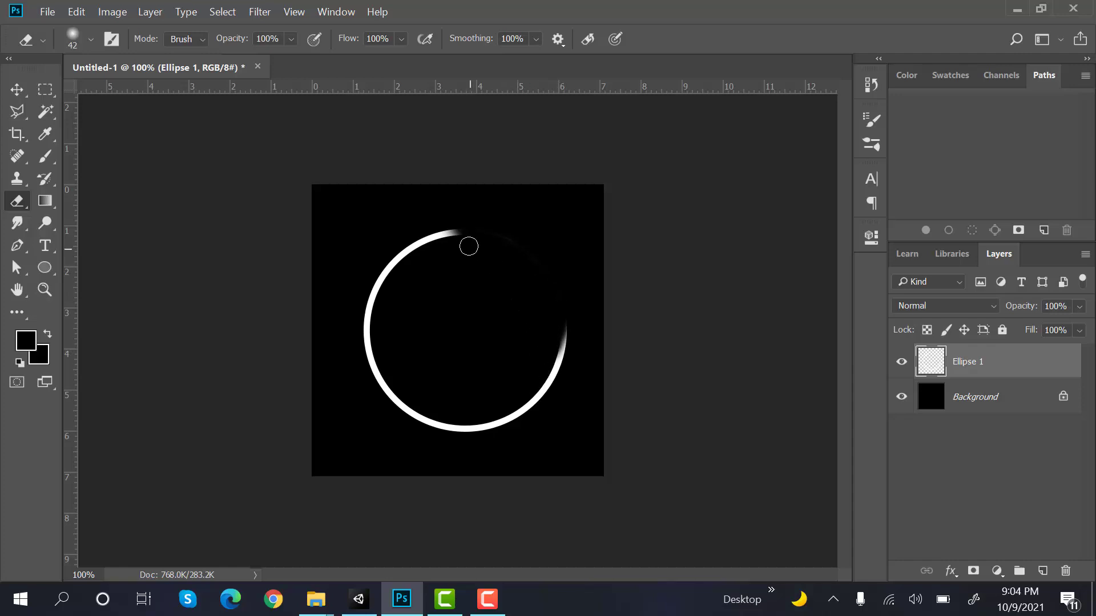
mouse_move(429, 246)
left_mouse_down()
mouse_move(409, 252)
mouse_move(448, 237)
mouse_move(408, 259)
mouse_move(394, 314)
left_mouse_up()
- Add an Outer Glow at 17% opacity to the Ellipse 1 layer via Blending Options
right_click(1025, 361)
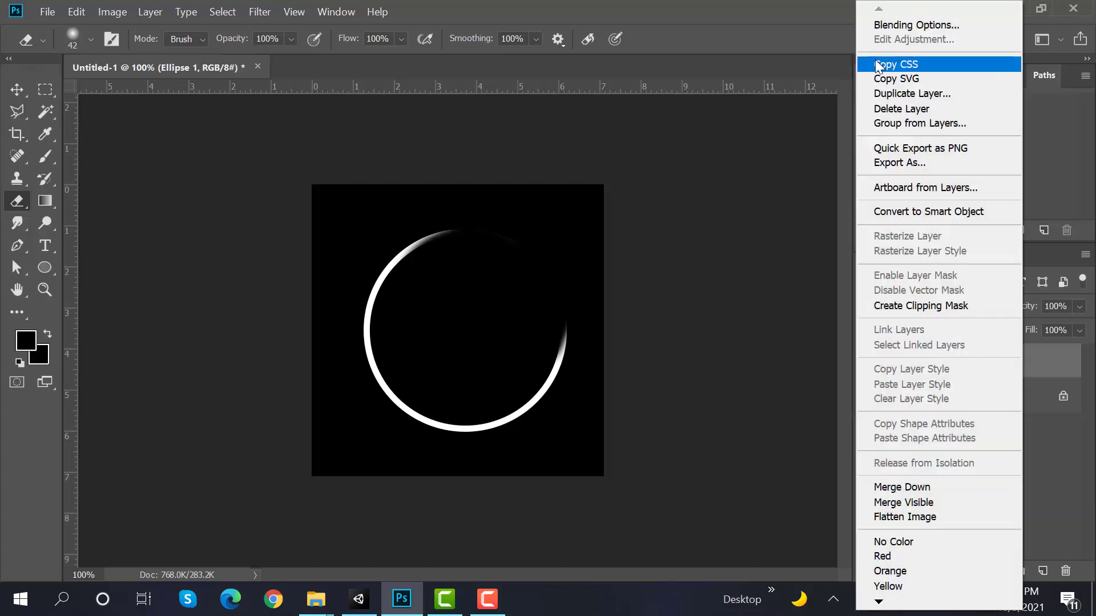
left_click(902, 21)
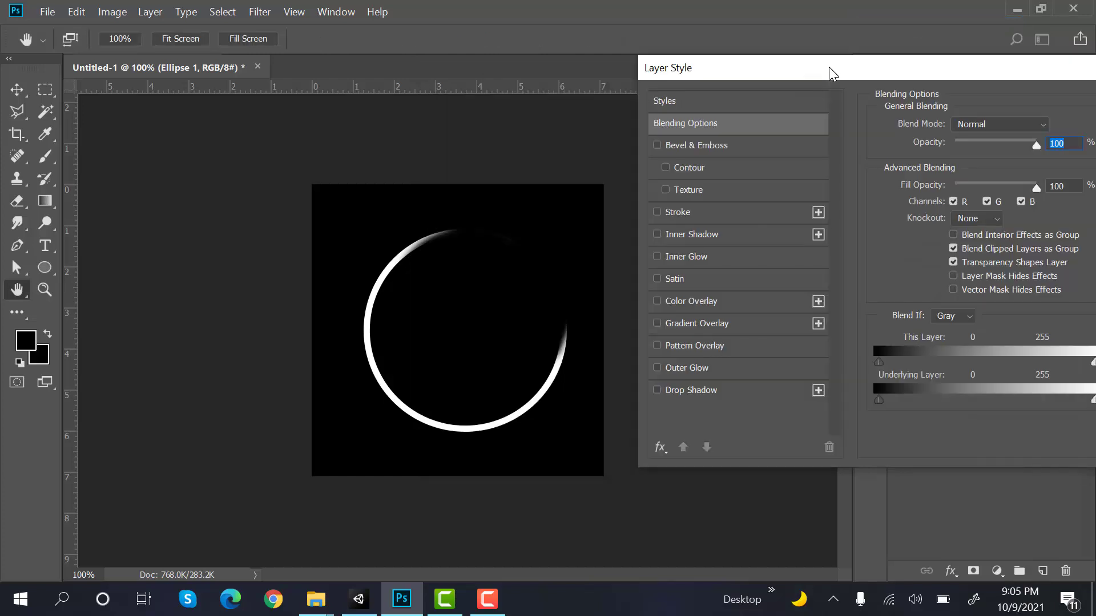
left_click(689, 368)
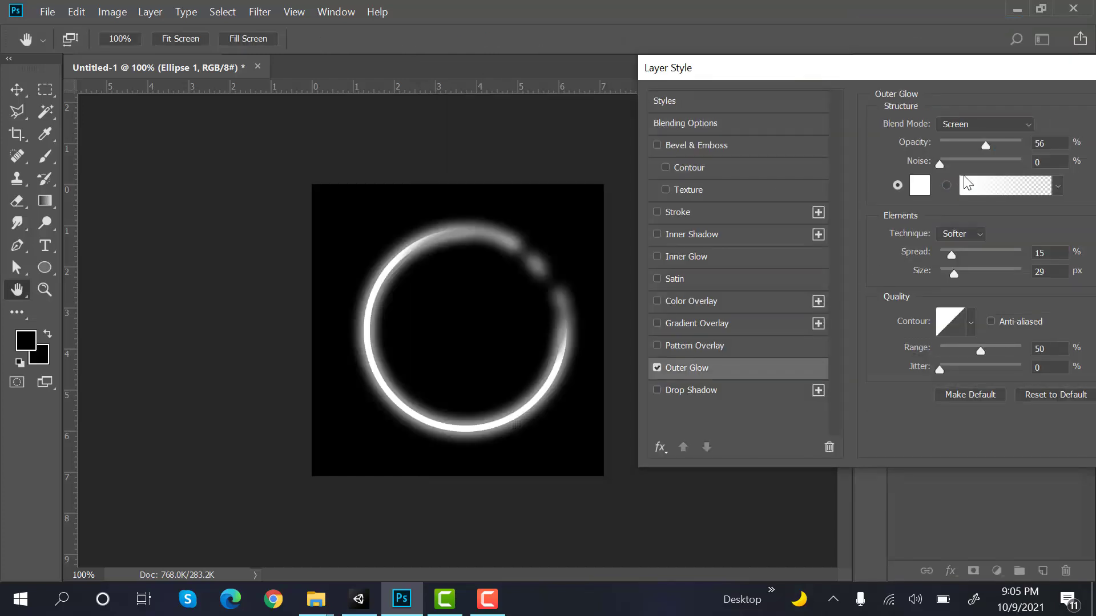
left_click_drag(984, 150, 953, 152)
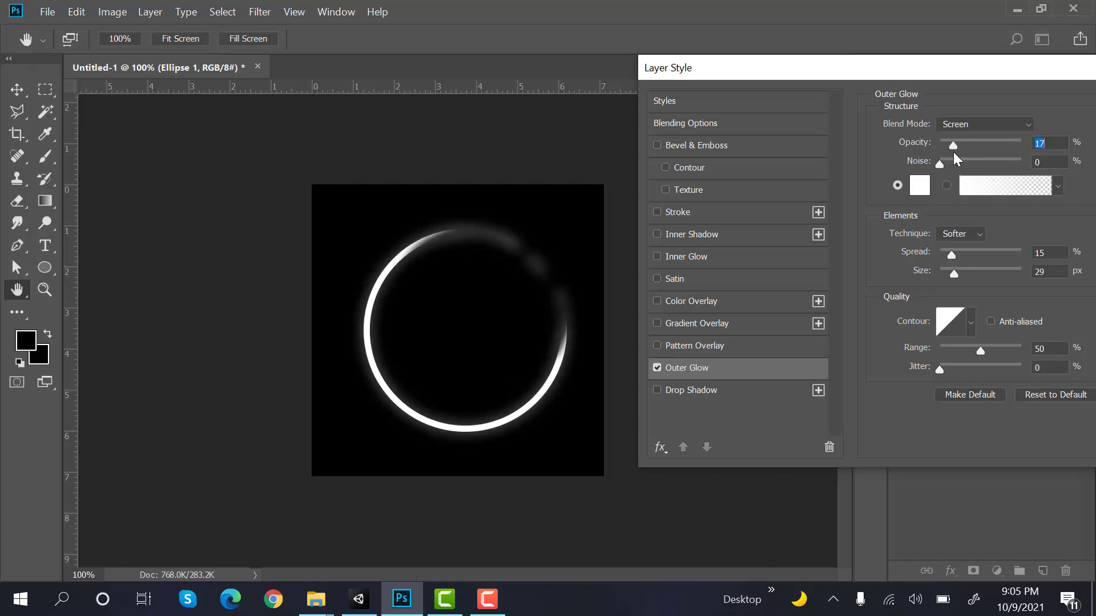
left_click_drag(972, 72, 855, 88)
left_click(1078, 120)
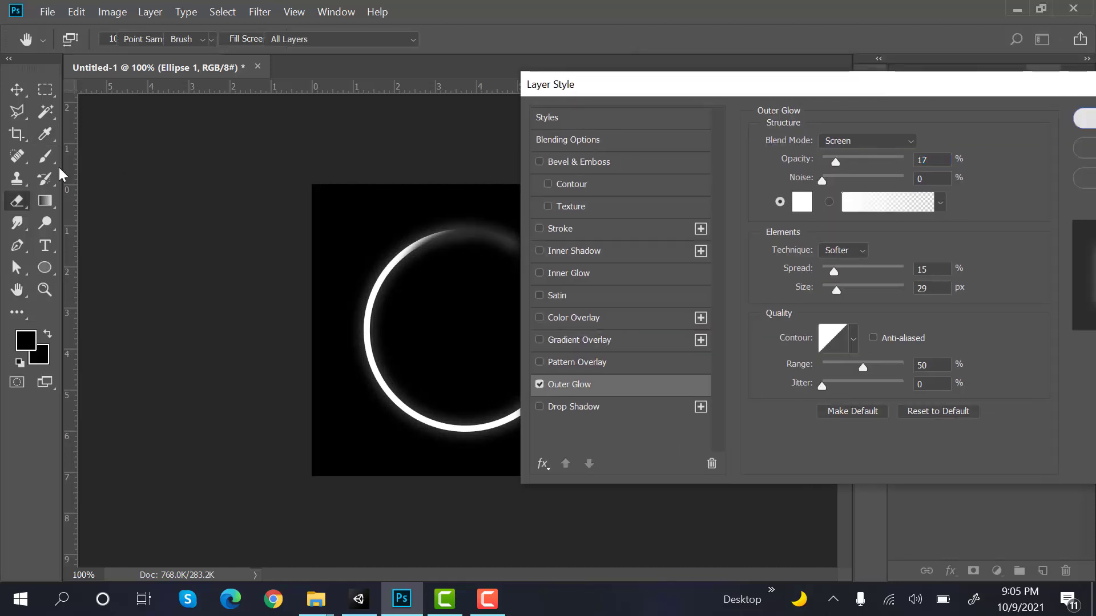
- Switch back to the eraser and set its brush size to 91 px
key("e")
left_click(90, 39)
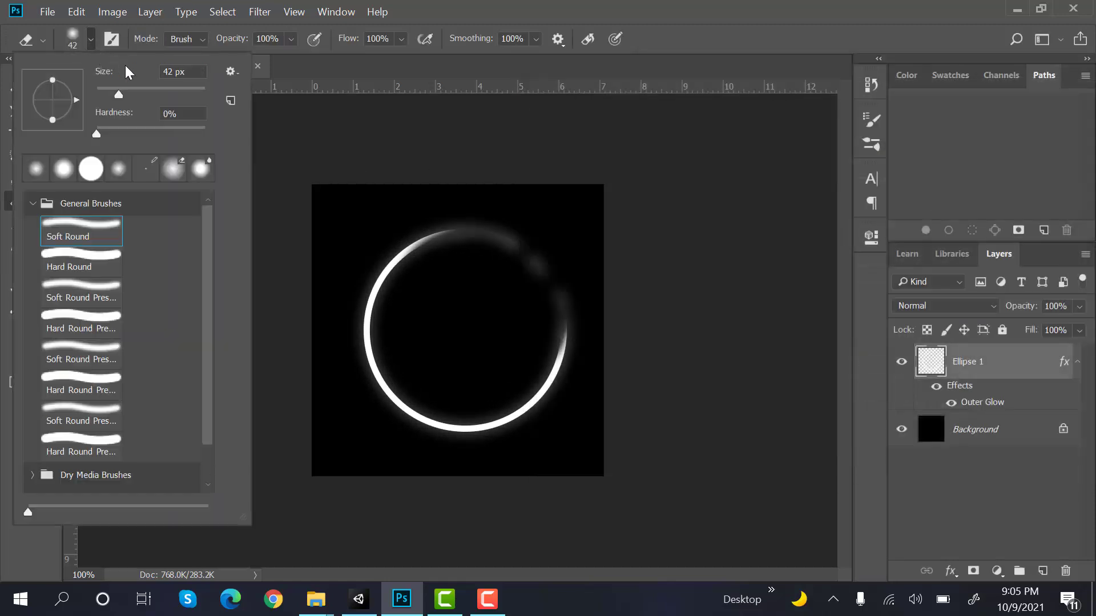
left_click(147, 89)
- Erase the leftover glow at the ring's right end and top tip
left_click(489, 229)
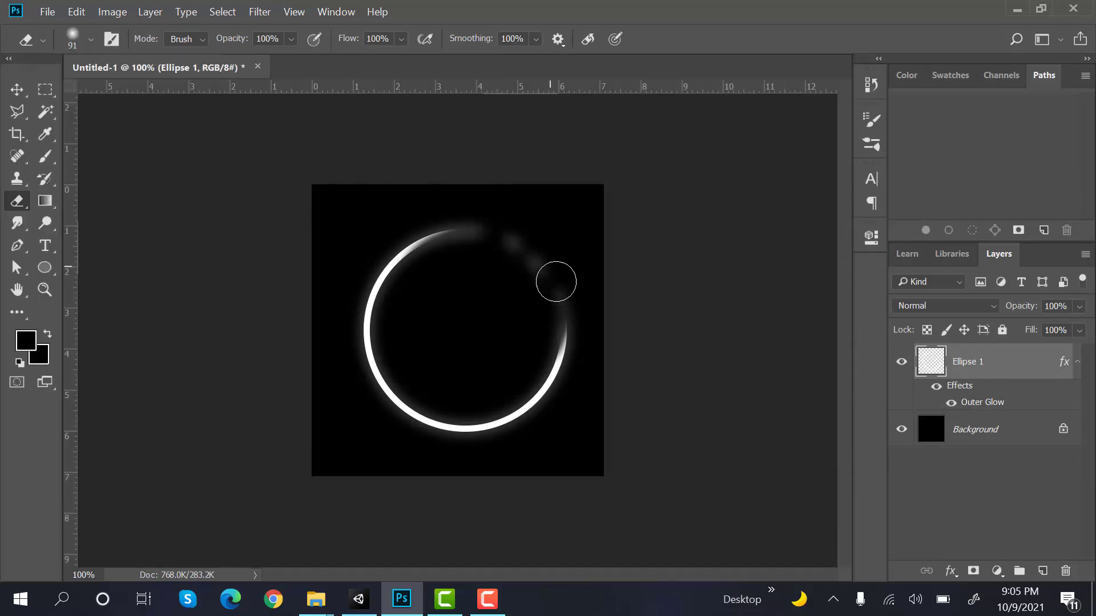
left_click(558, 295)
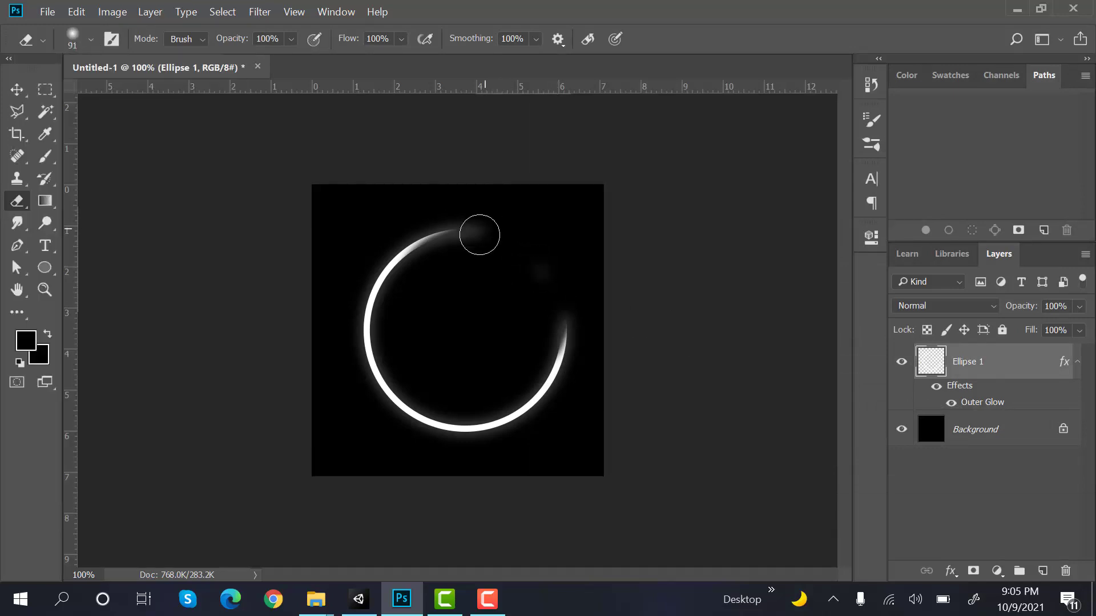
left_click(477, 232)
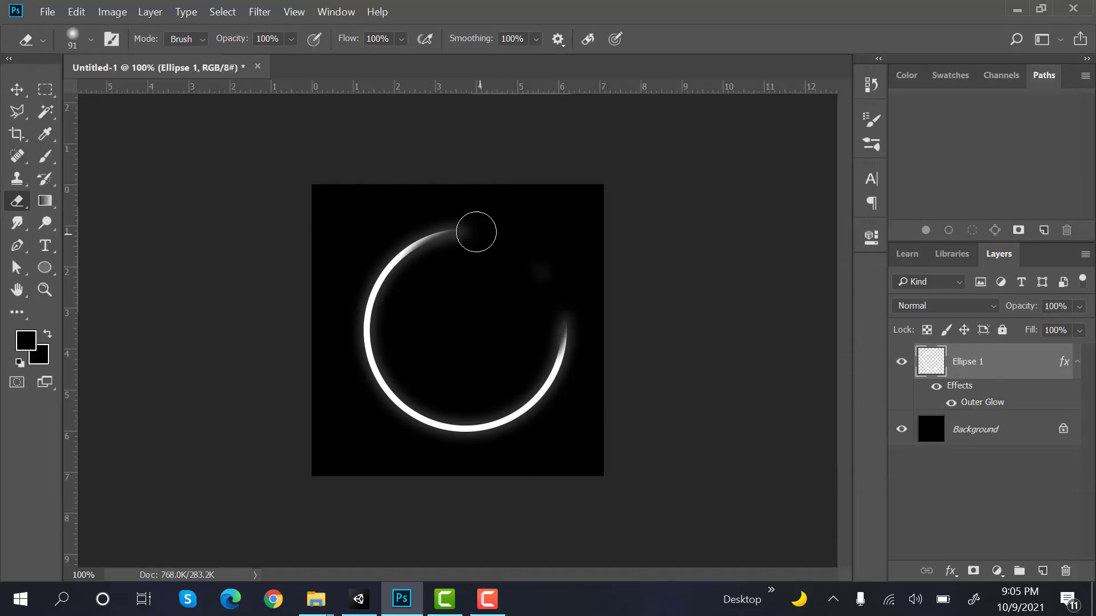
- Duplicate Ellipse 1, rotate the copy about 169° and shift it up-left, then hide Background
left_click(18, 91)
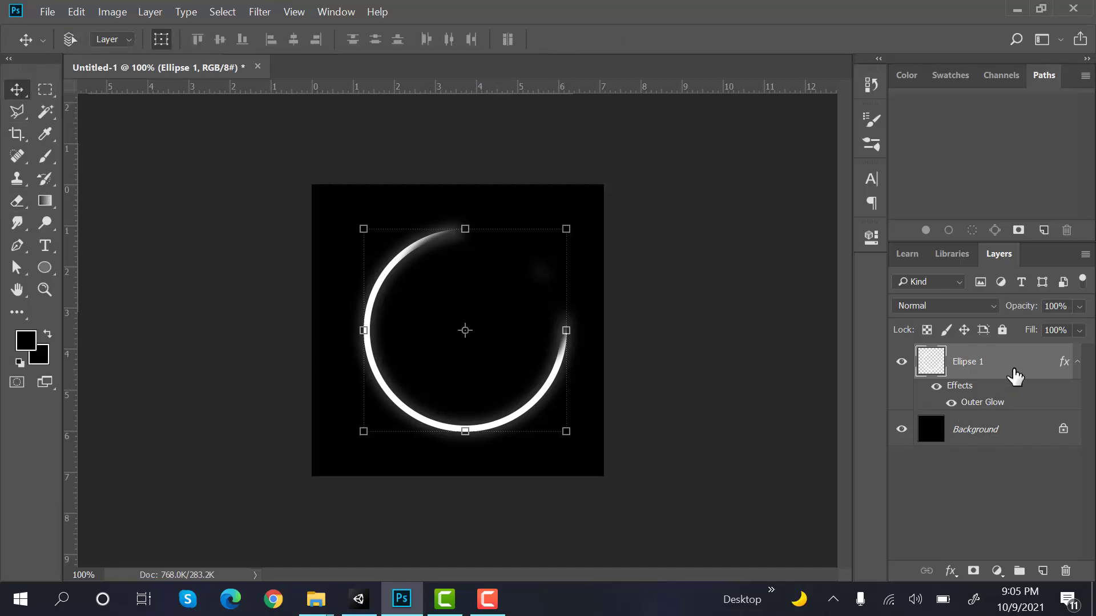
key("ctrl+j")
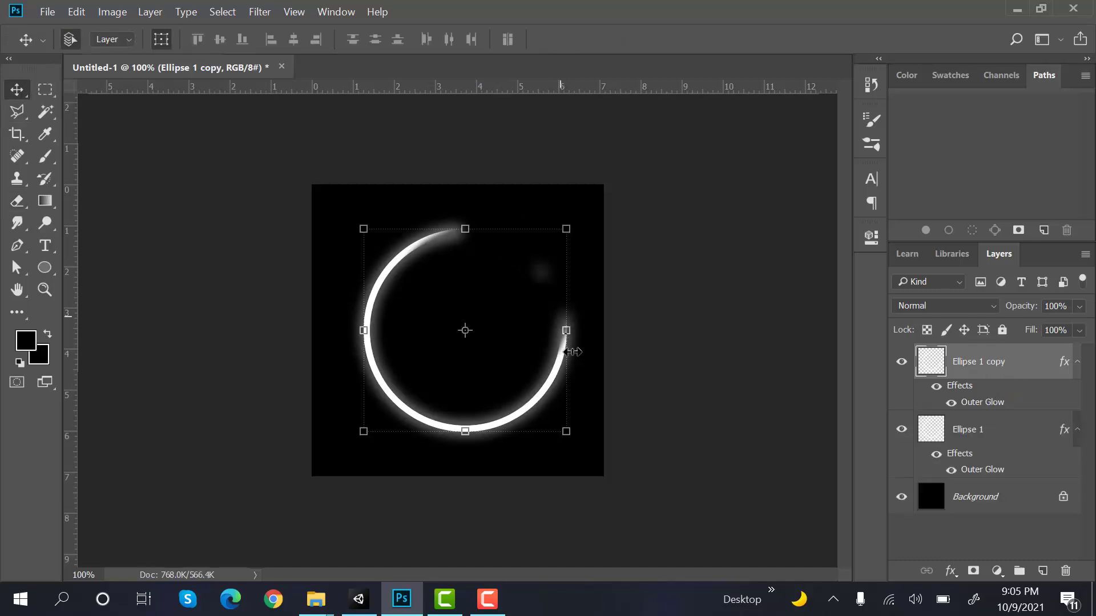
left_click_drag(586, 450, 242, 184)
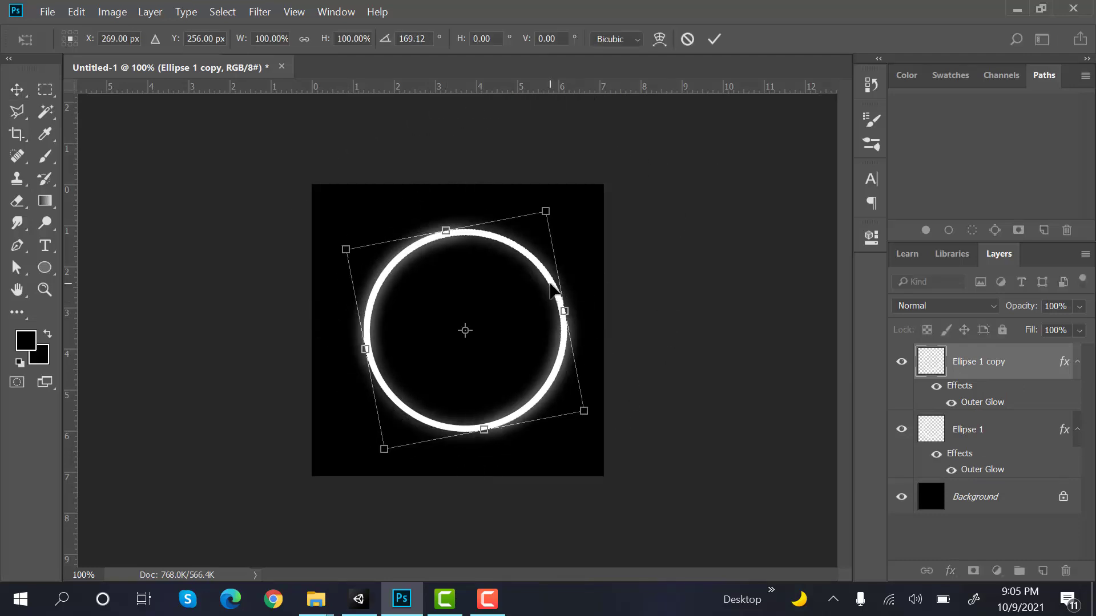
left_click_drag(551, 291, 533, 260)
left_click(714, 38)
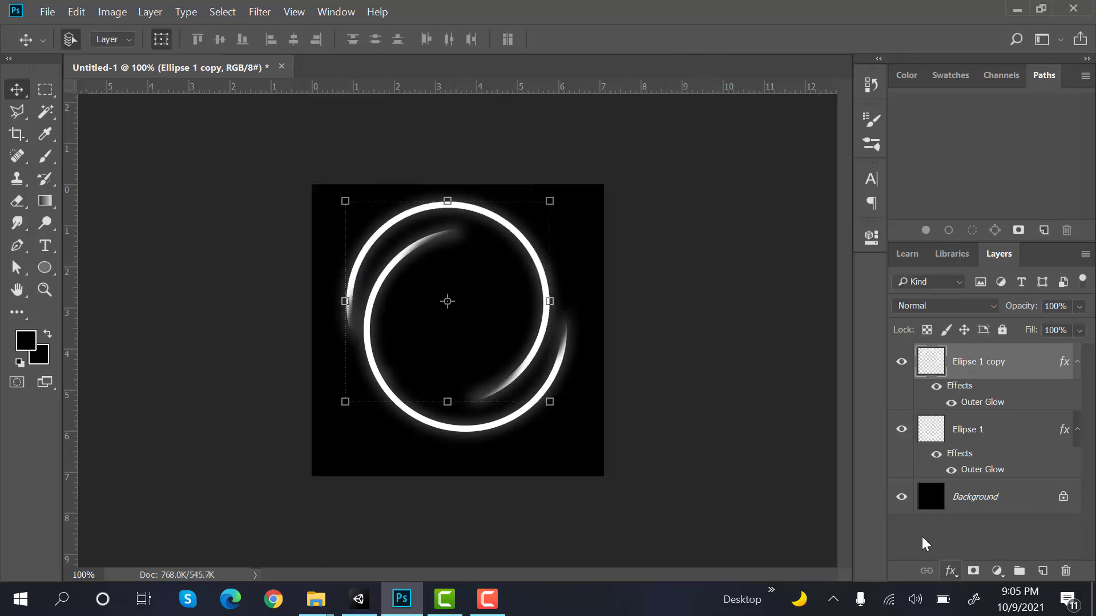
left_click(901, 497)
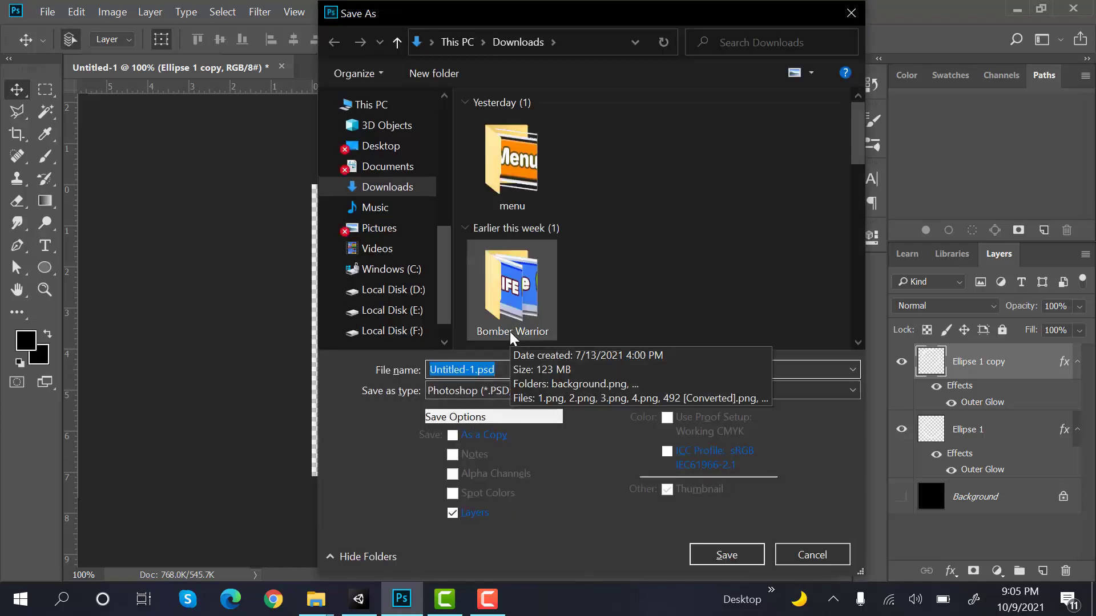
- Save the image as circles.png and drag it from Downloads into the Unity project
type("circles")
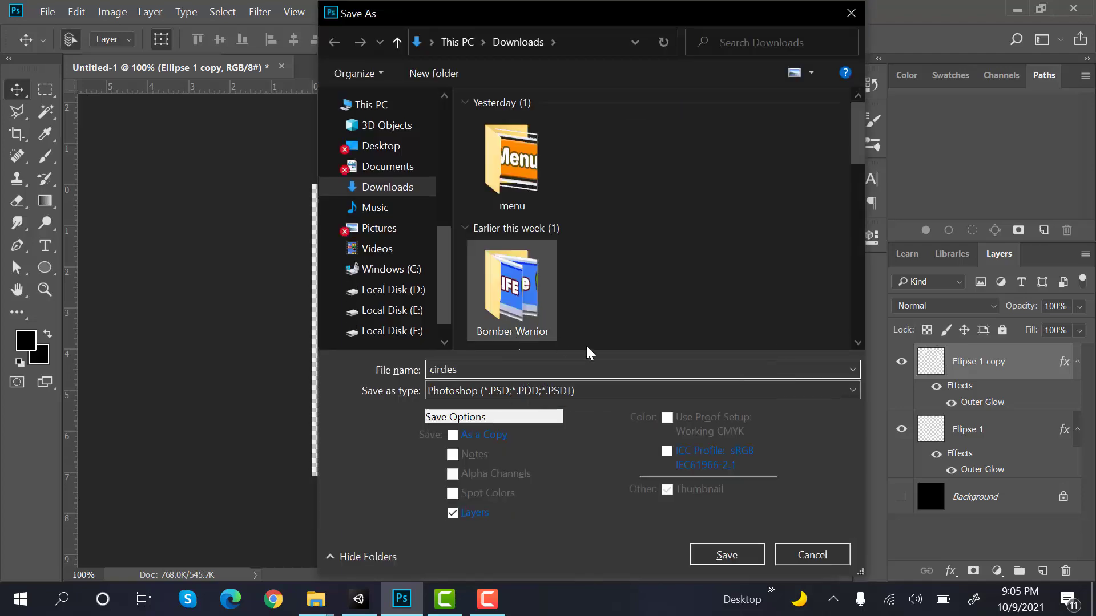
left_click(582, 392)
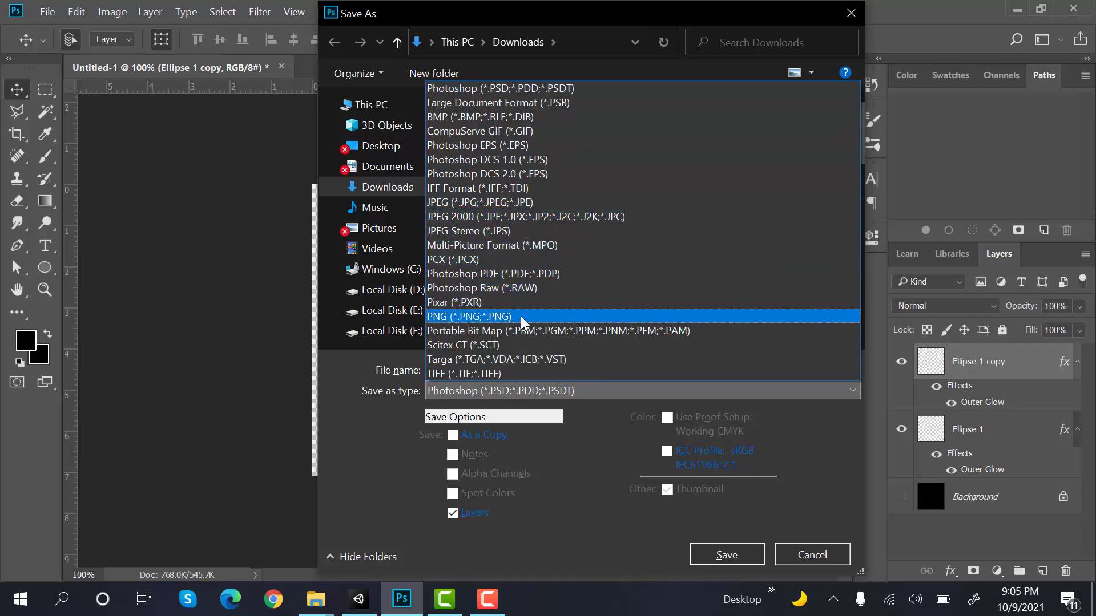
left_click(521, 316)
left_click(726, 555)
key("alt+Tab")
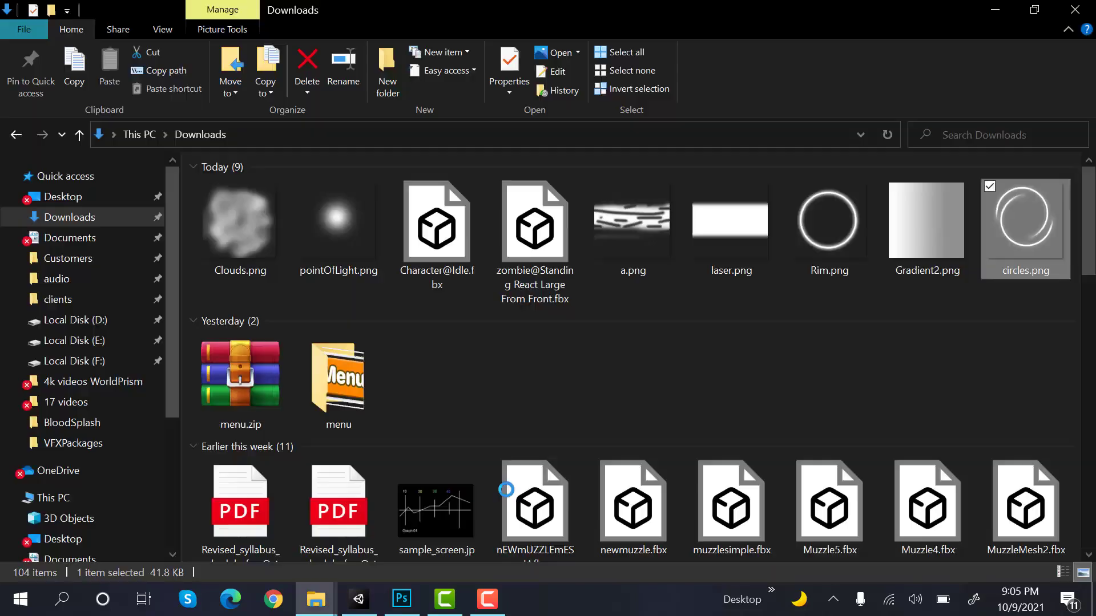
left_click_drag(398, 588, 710, 518)
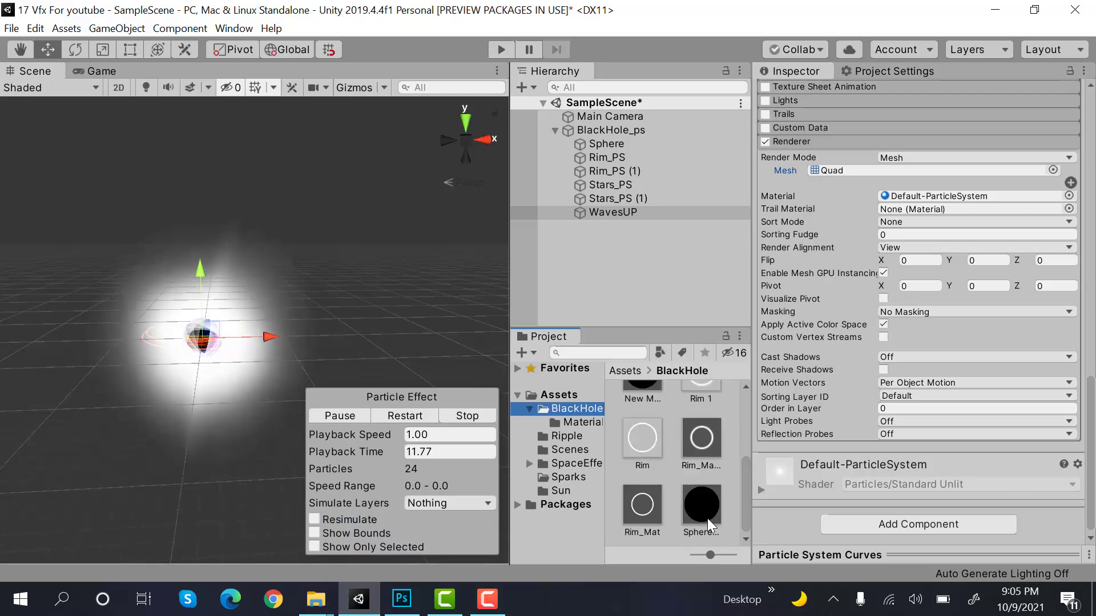
- Enable Alpha Is Transparency on the circles texture and apply the import change
left_click(704, 402)
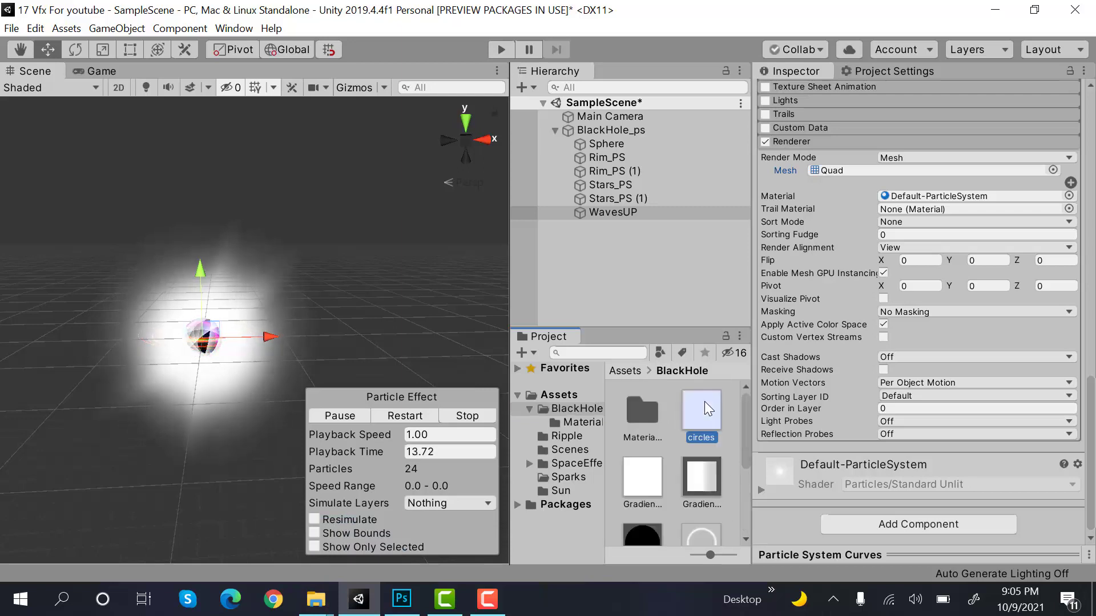
left_click(896, 218)
left_click(1082, 452)
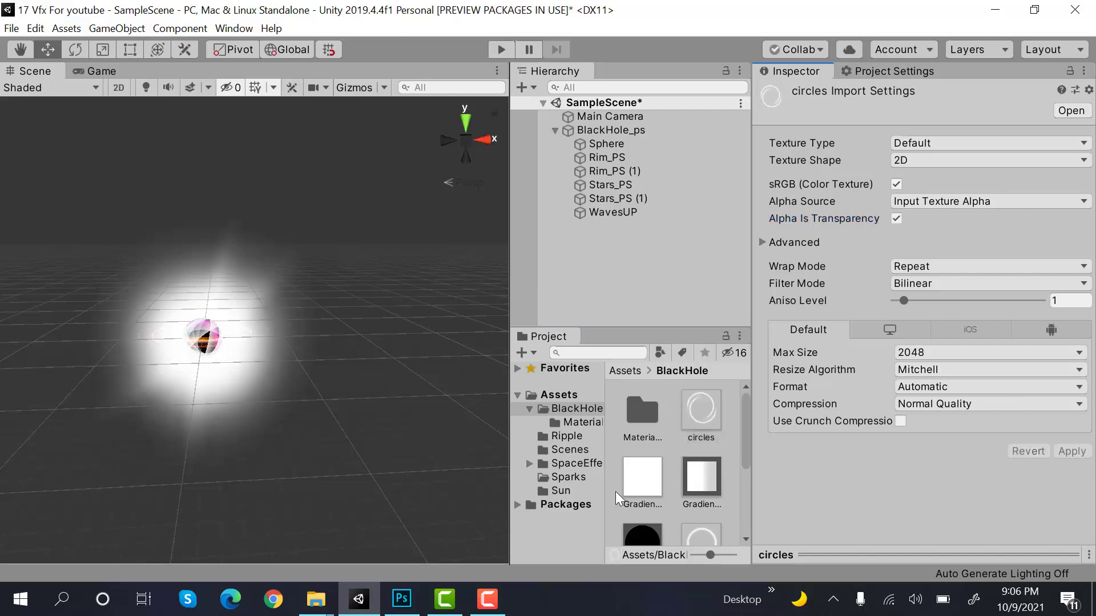
scroll(673, 462, "down", 4)
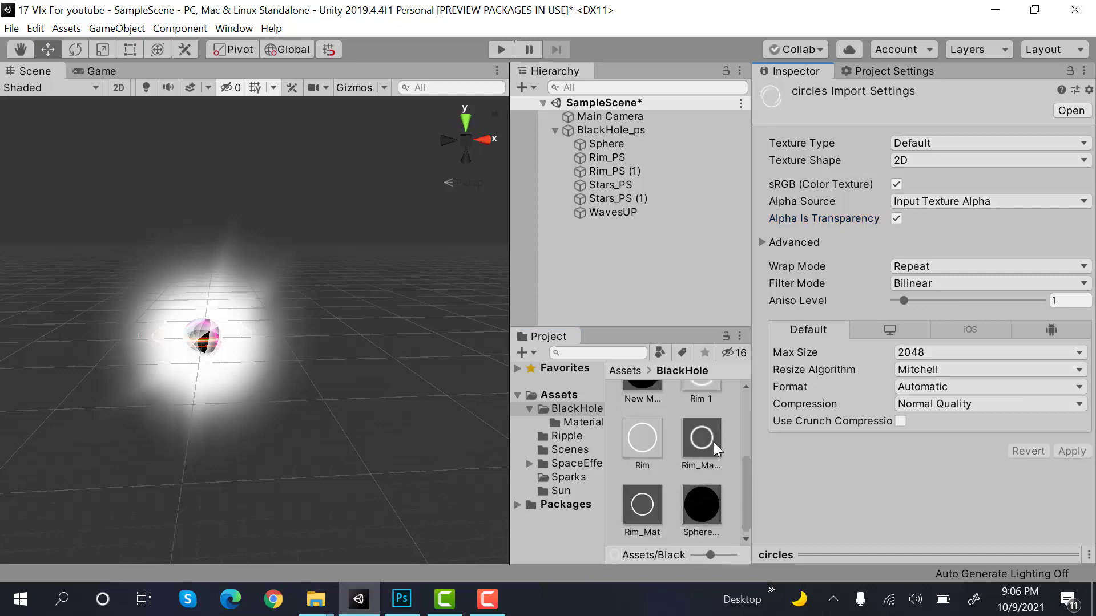
- Duplicate Rim_Mat and rename the copy Circles_Mat
left_click(713, 443)
key("ctrl+d")
right_click(653, 436)
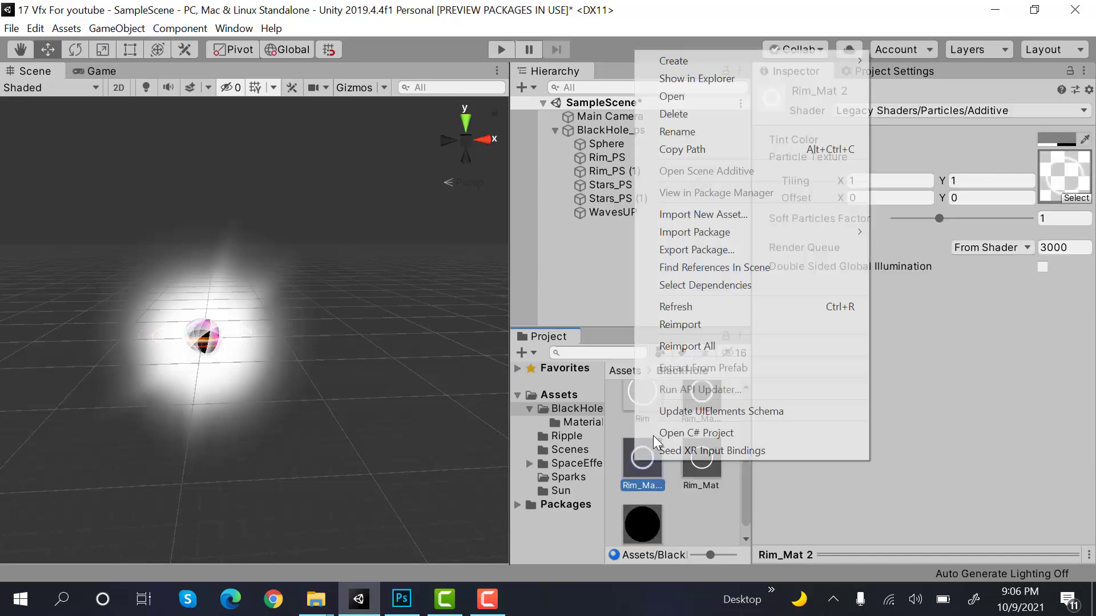
left_click(695, 136)
type("Cir")
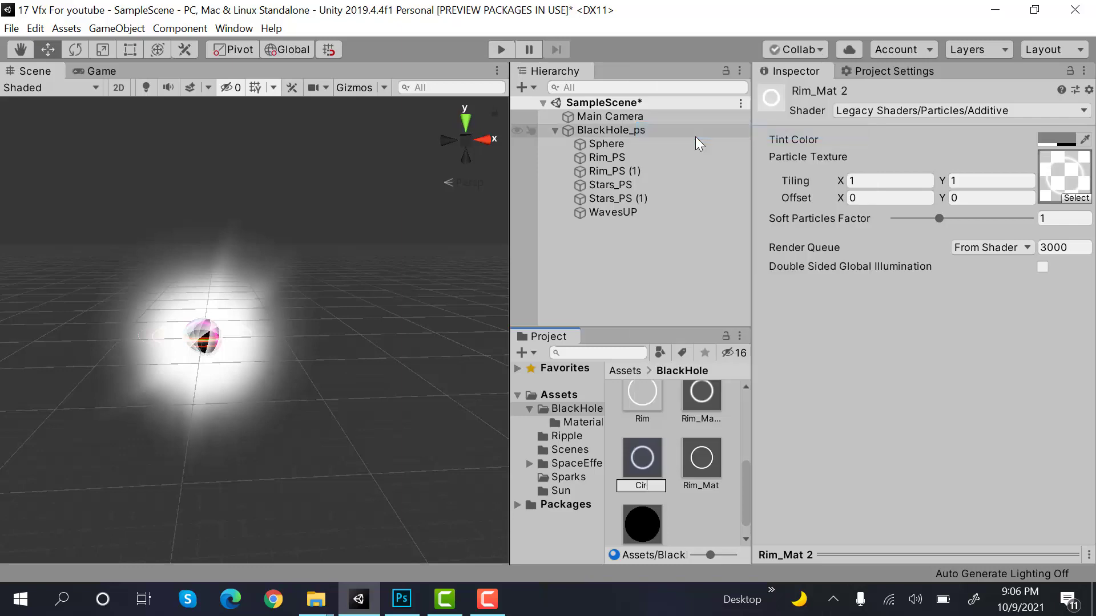
type("cles_Mat")
key("Return")
- Set the circles texture as Circles_Mat's Particle Texture and apply the material to WavesUP
scroll(716, 440, "up", 1)
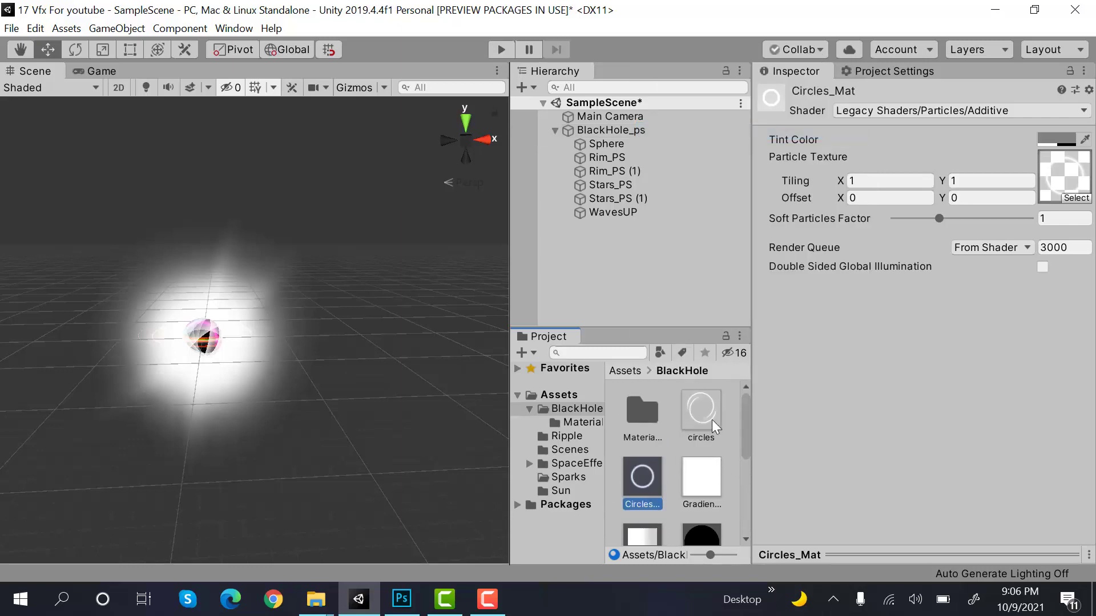
left_click_drag(711, 416, 1065, 185)
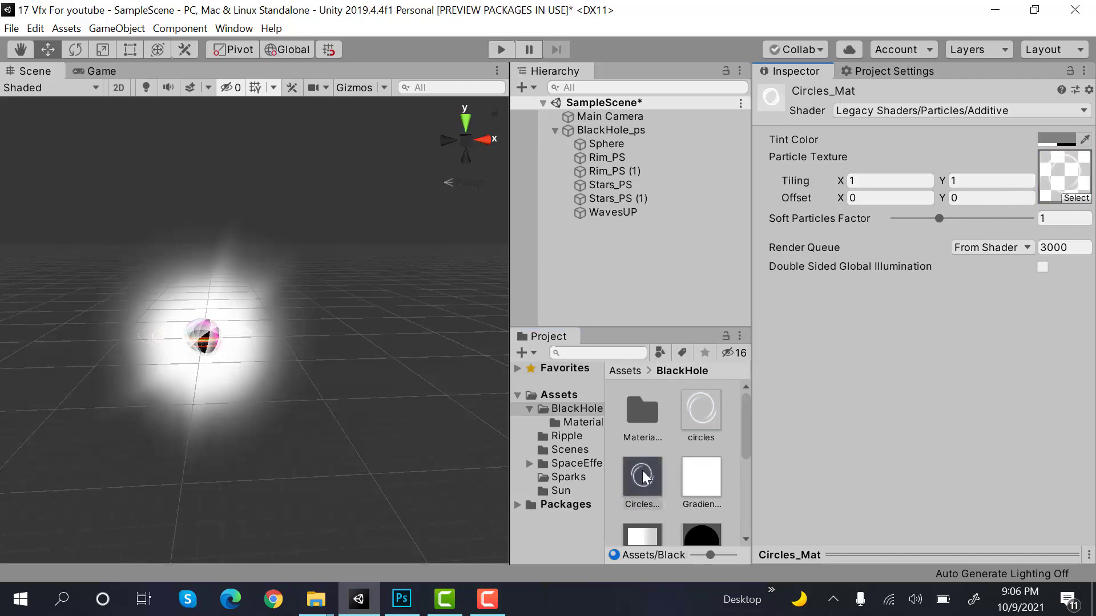
left_click_drag(643, 474, 609, 215)
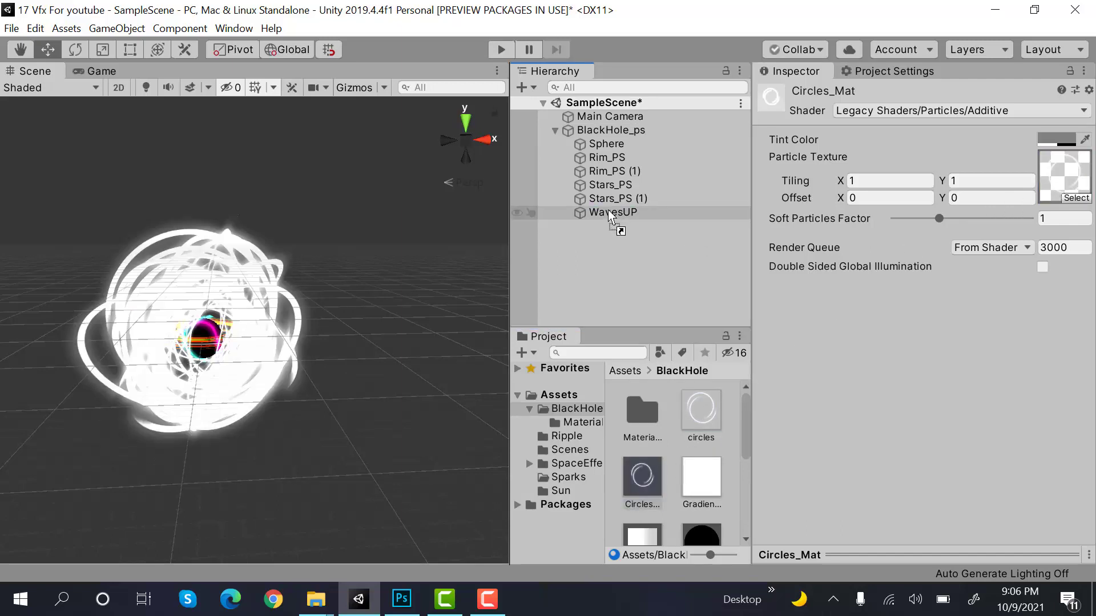
left_click(609, 214)
- Collapse Emission, enable and expand Color over Lifetime, and open its gradient in the Gradient Editor
left_click(399, 418)
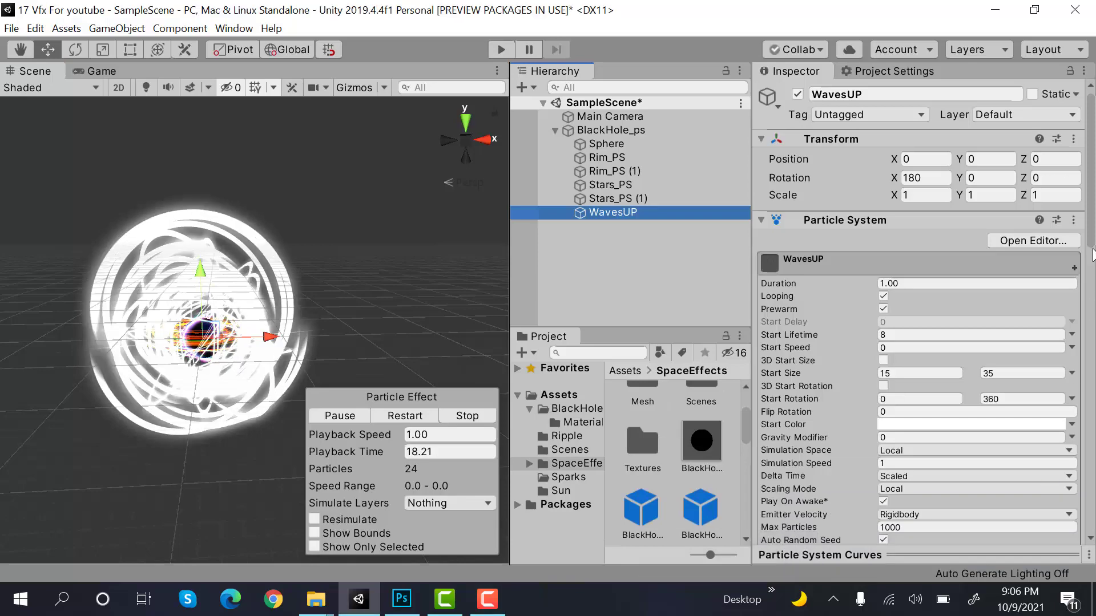
left_click(1091, 248)
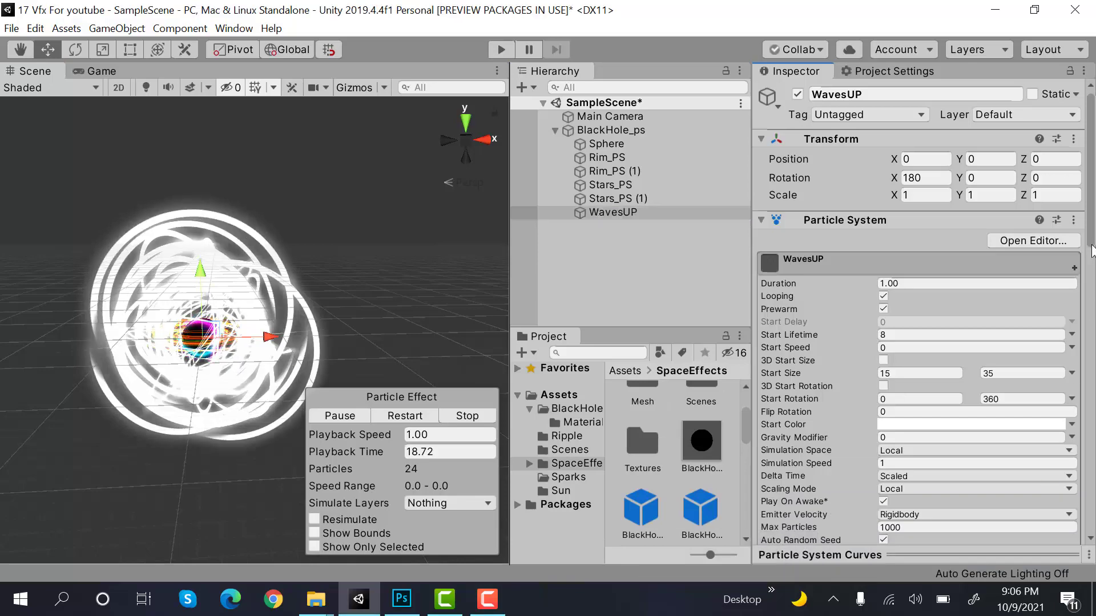
left_click_drag(1092, 251, 1091, 360)
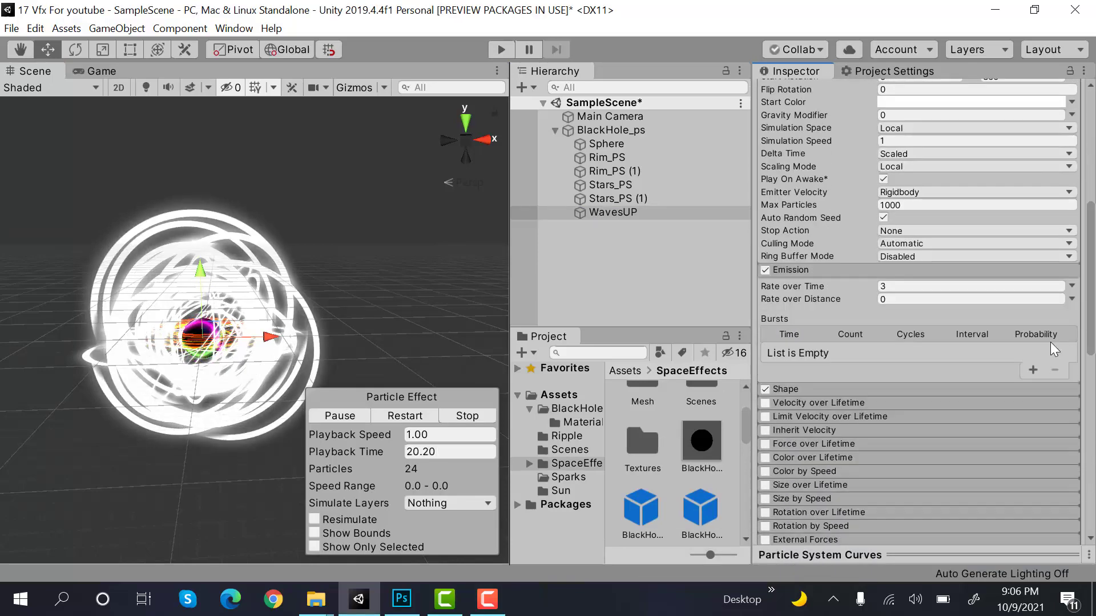
left_click(847, 274)
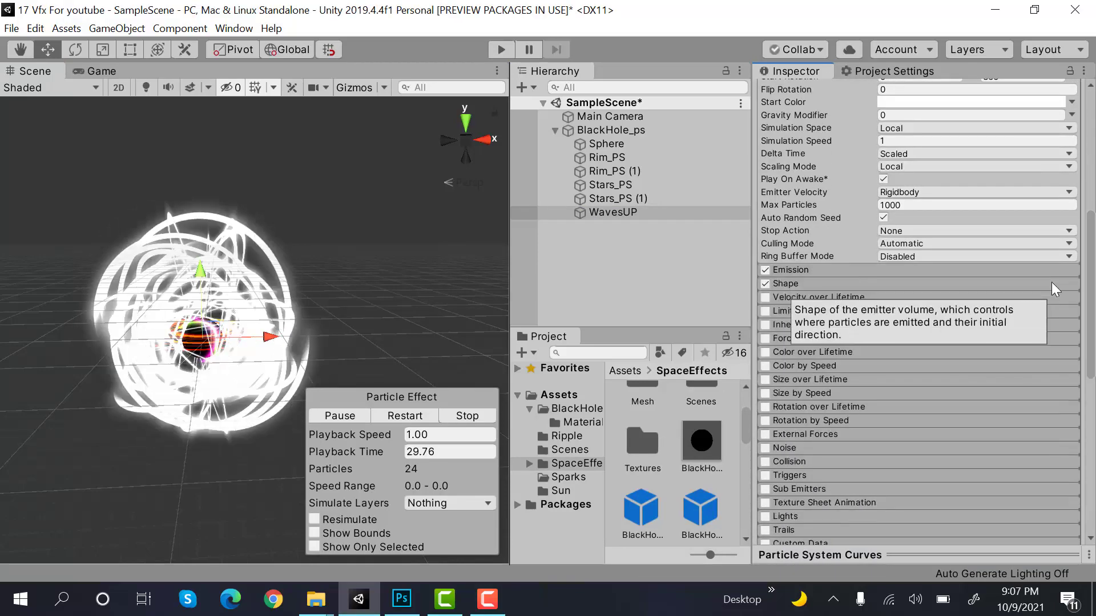
left_click(765, 352)
left_click(793, 351)
left_click(959, 368)
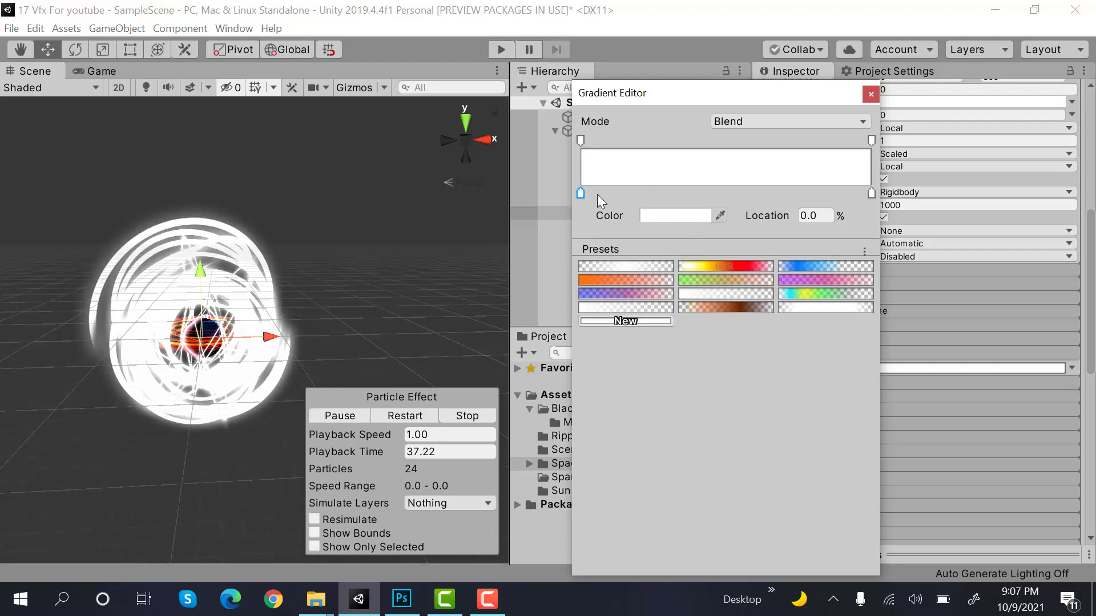
- Set both the start and end colour keys of the gradient to magenta-pink
left_click(641, 217)
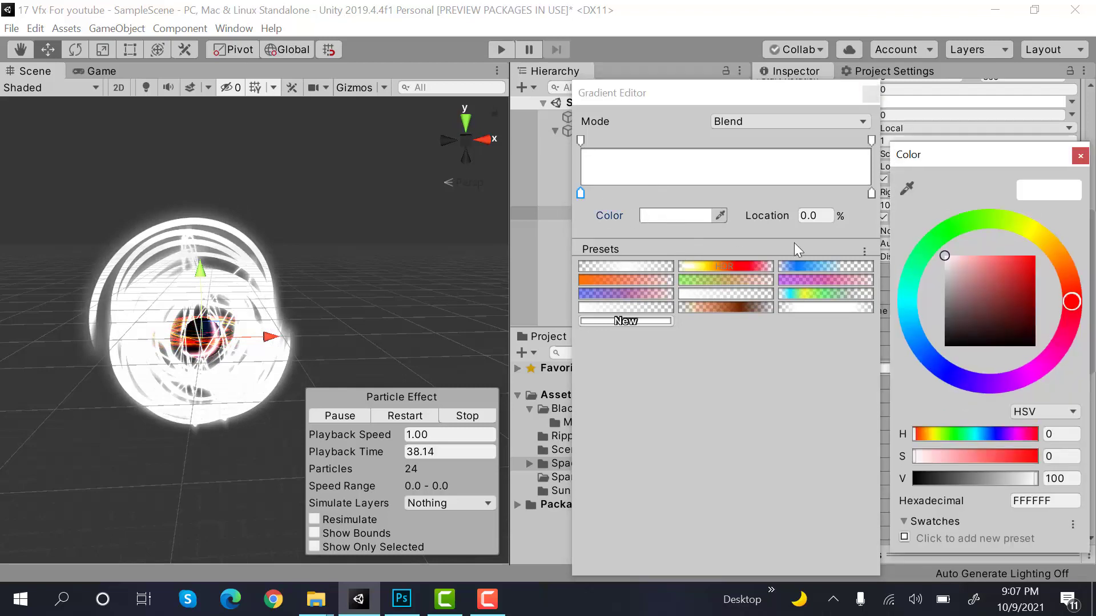
left_click(1053, 372)
left_click_drag(1027, 265, 1038, 257)
left_click(1080, 155)
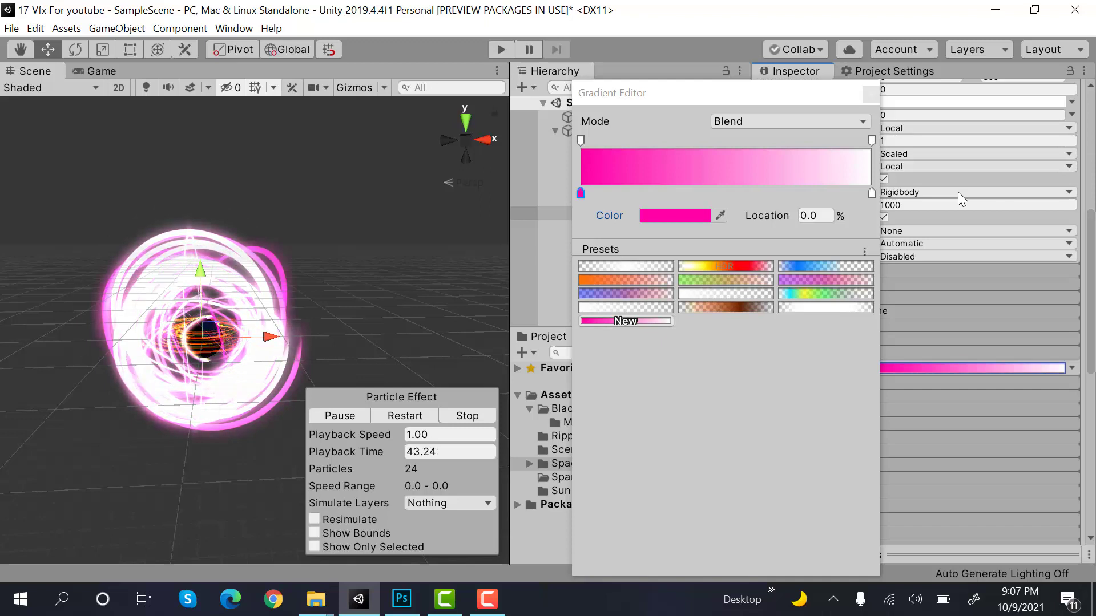
left_click(871, 193)
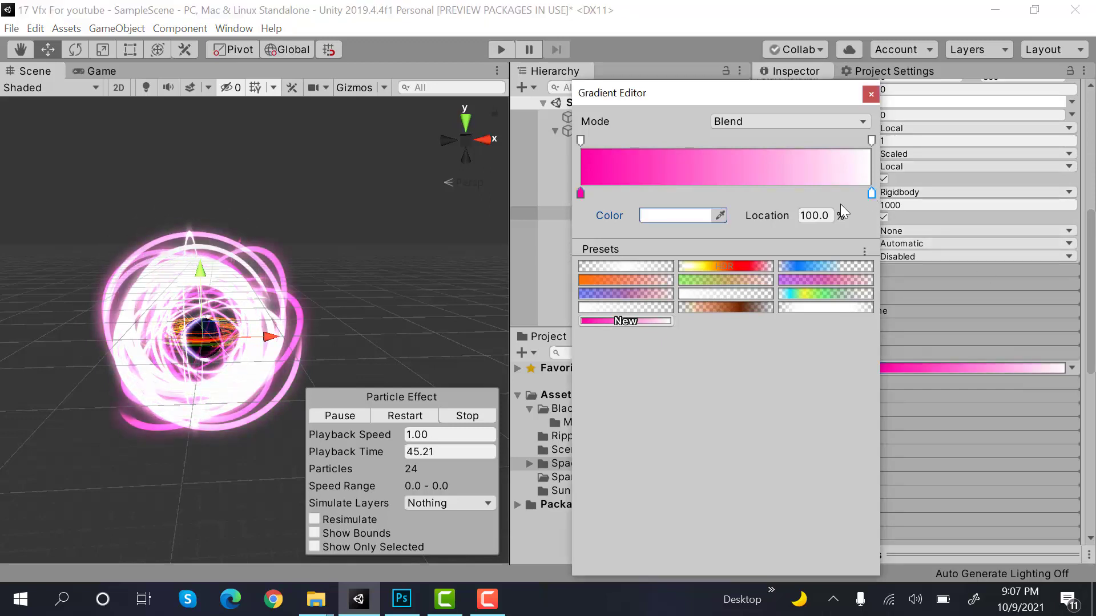
left_click(692, 217)
left_click(1048, 365)
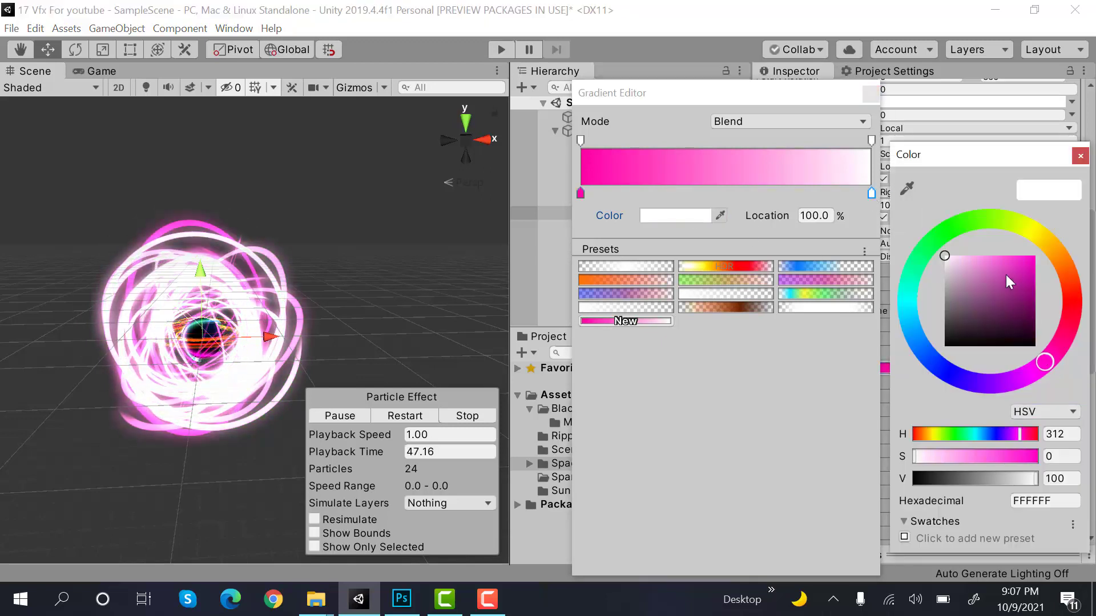
left_click_drag(1006, 276, 1066, 198)
left_click(780, 196)
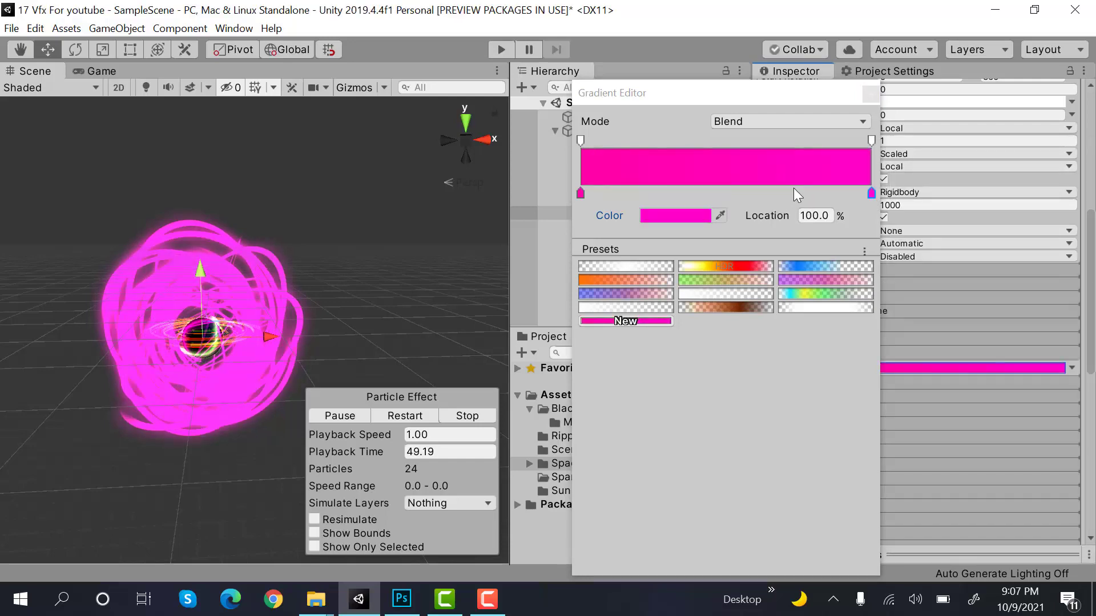
- Add a blue colour key at 73.2%
left_click(793, 192)
left_click(693, 217)
left_click(900, 333)
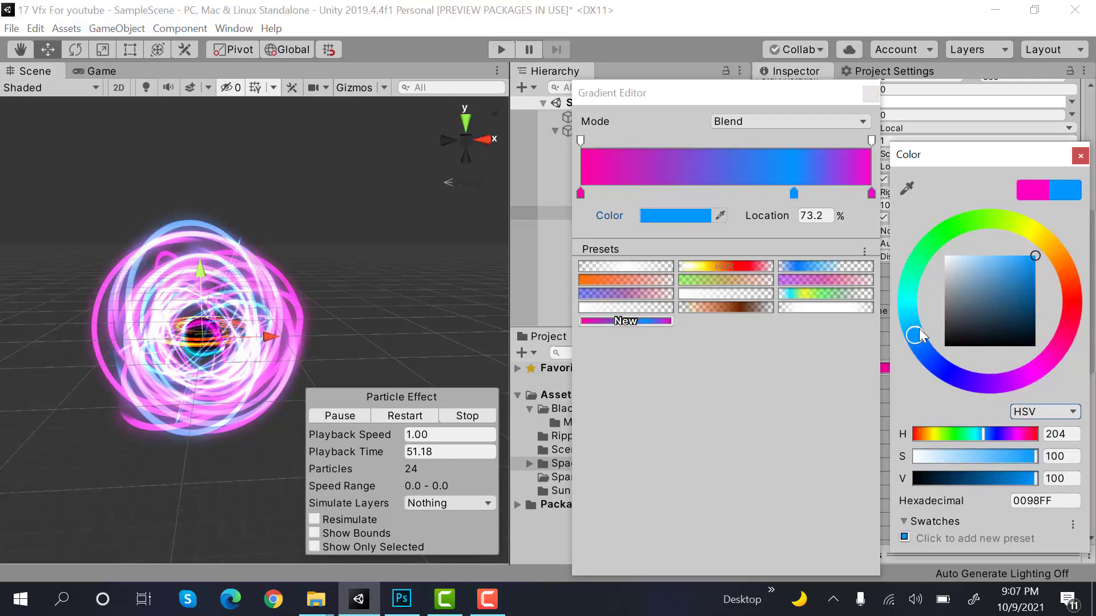
left_click(1079, 156)
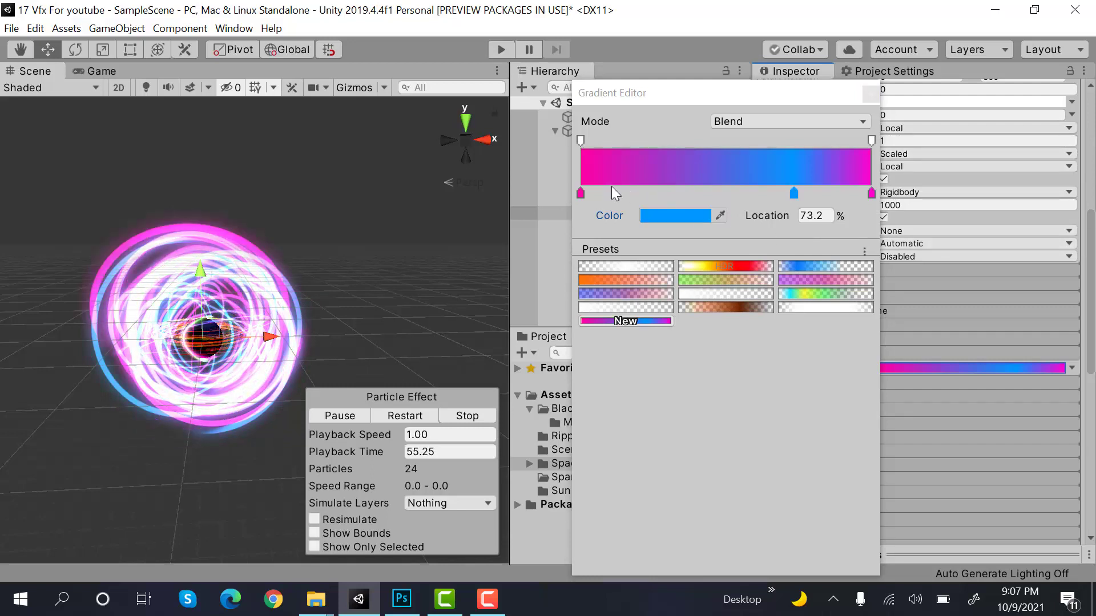
- Add alpha keys at 33.5% and 74.1%, setting alpha 0 at 33.5% and the left end
left_click(677, 140)
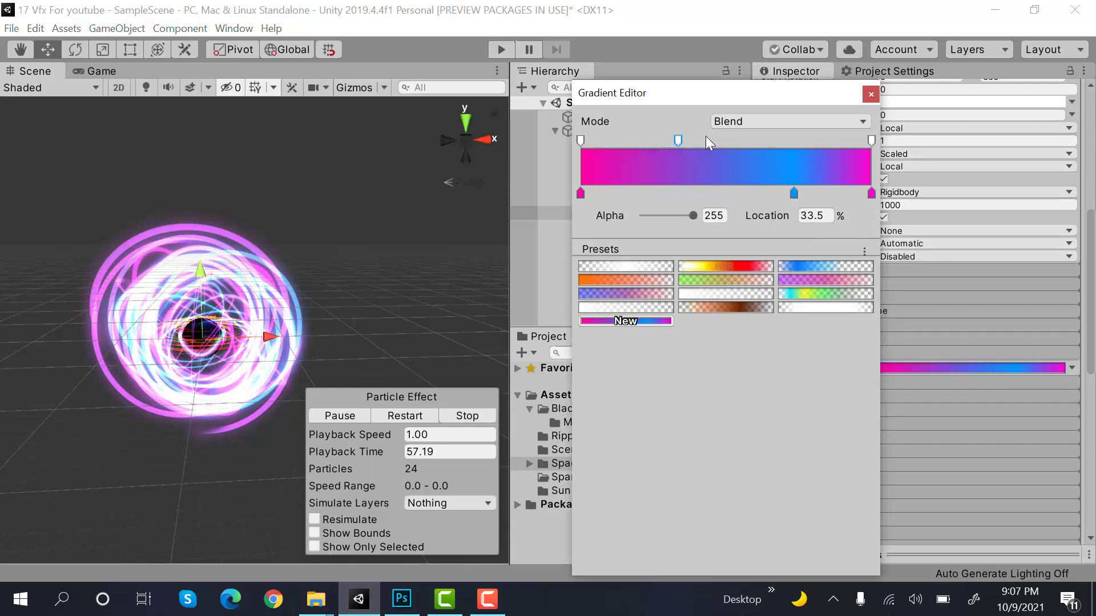
left_click(796, 140)
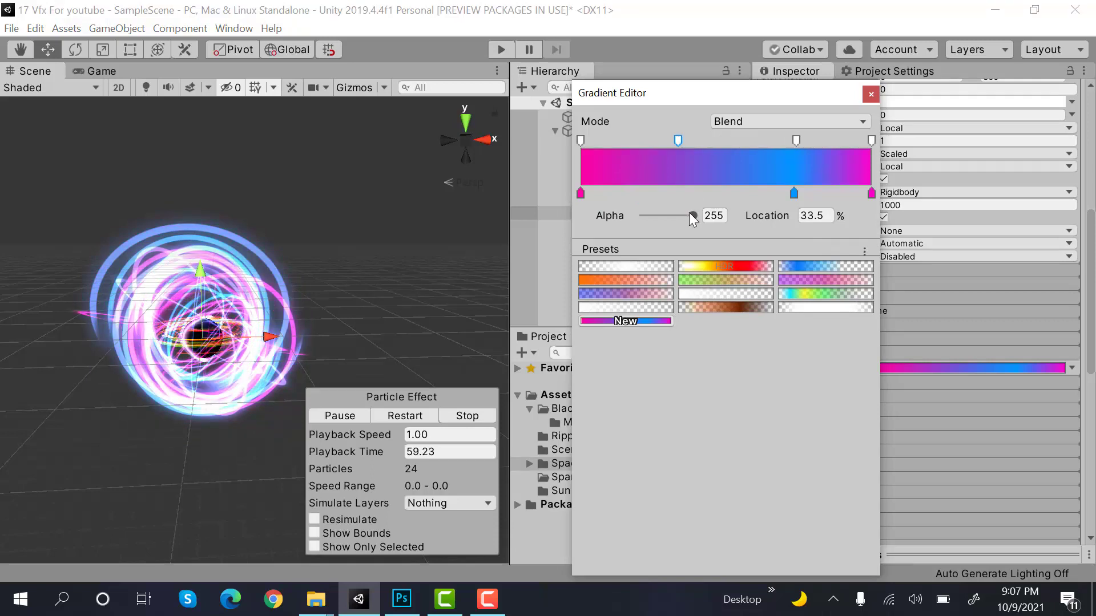
left_click_drag(690, 212, 585, 149)
left_click(580, 140)
left_click_drag(690, 216, 596, 216)
left_click(871, 139)
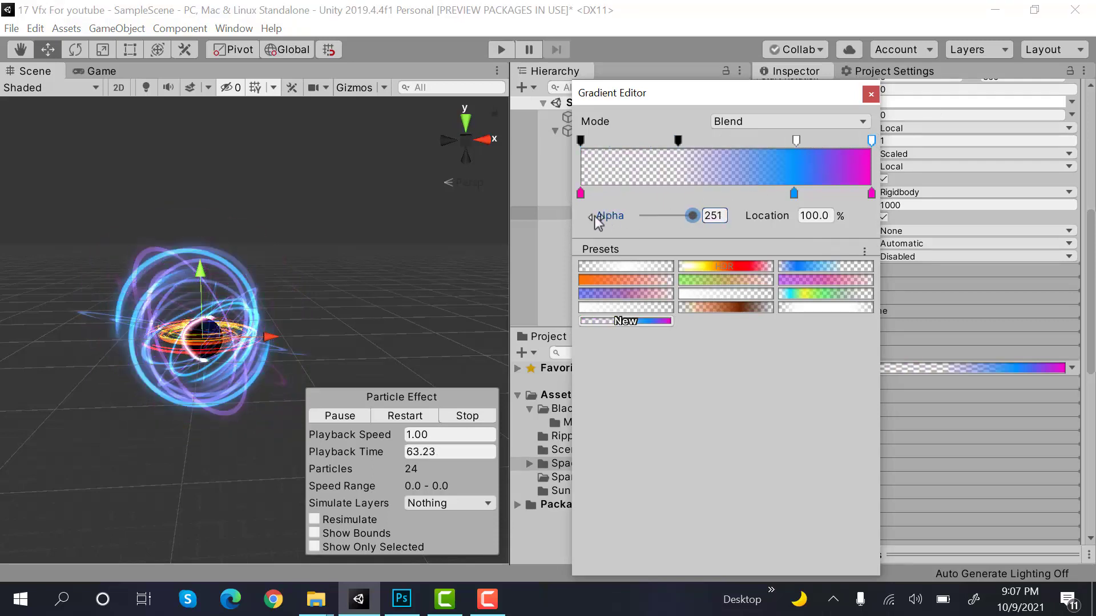
- Restart the WavesUP preview to check the gradient colours, then tick Size over Lifetime
left_click(871, 93)
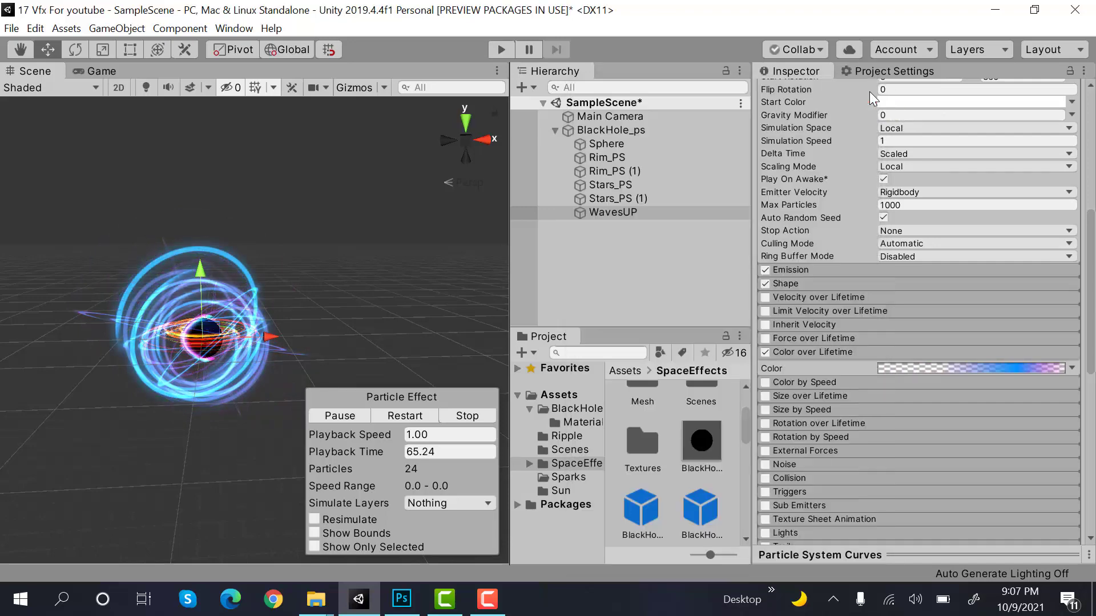
left_click(400, 416)
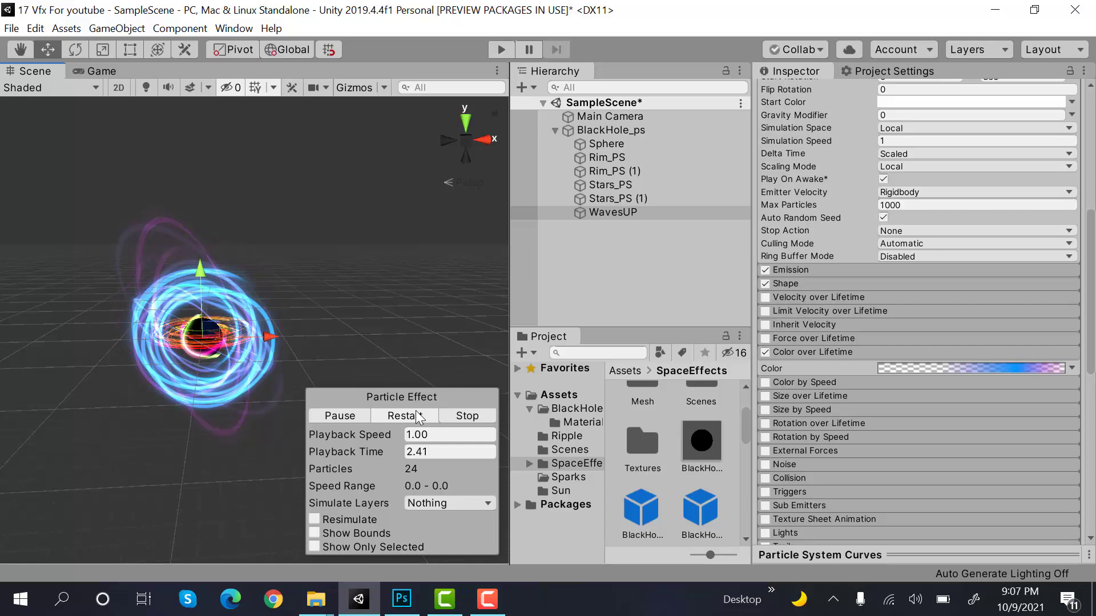
scroll(907, 312, "down", 10)
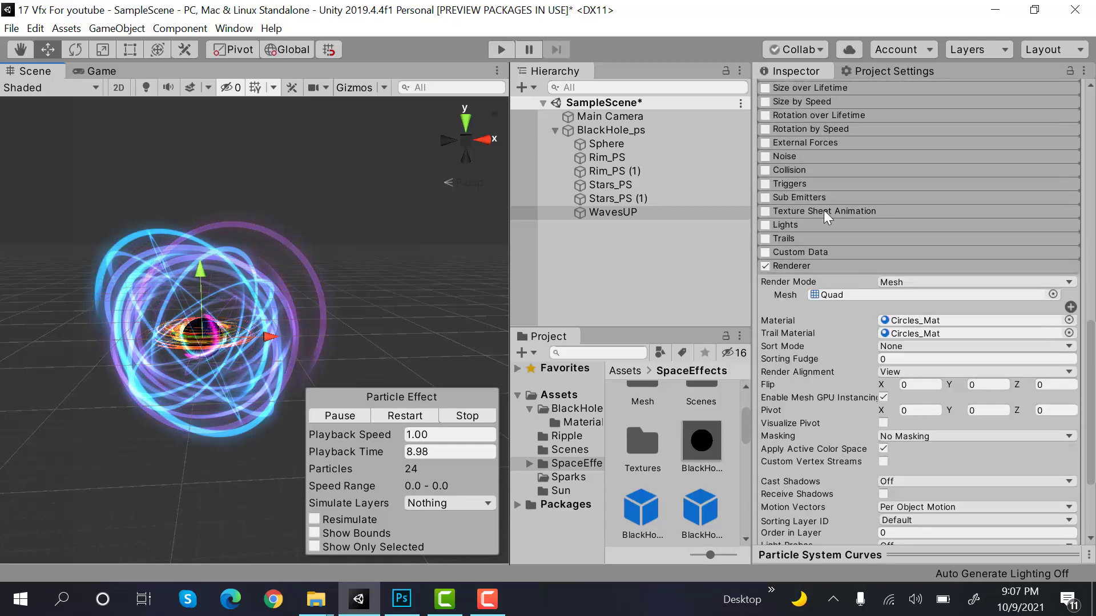
scroll(824, 210, "up", 5)
left_click(765, 243)
- Give WavesUP's Size curve the ease-out falling preset with its end key raised to about 0.4
left_click(798, 239)
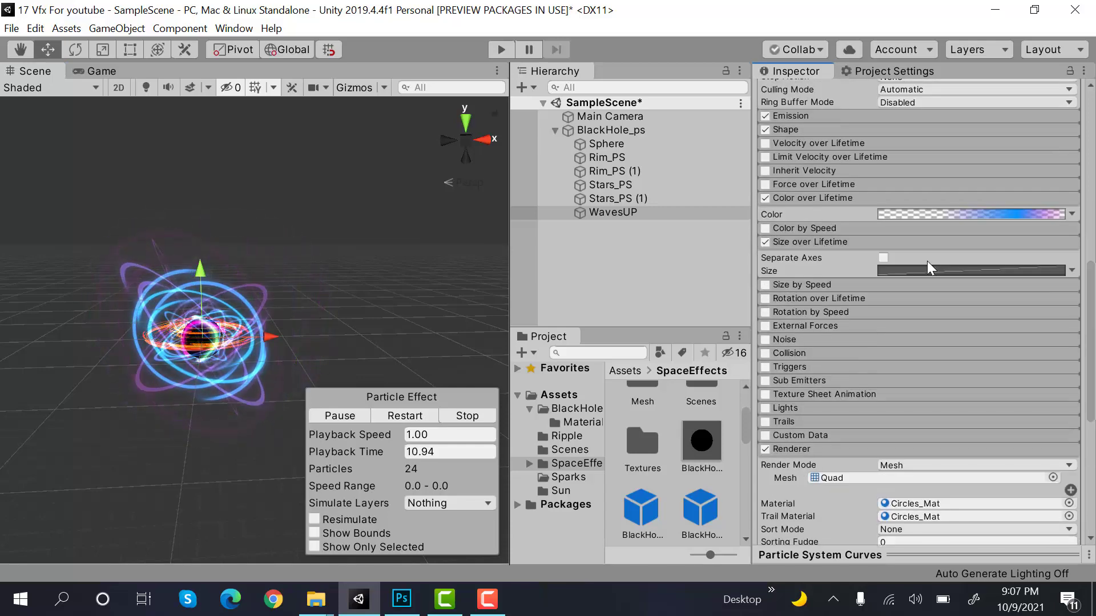
left_click(1047, 551)
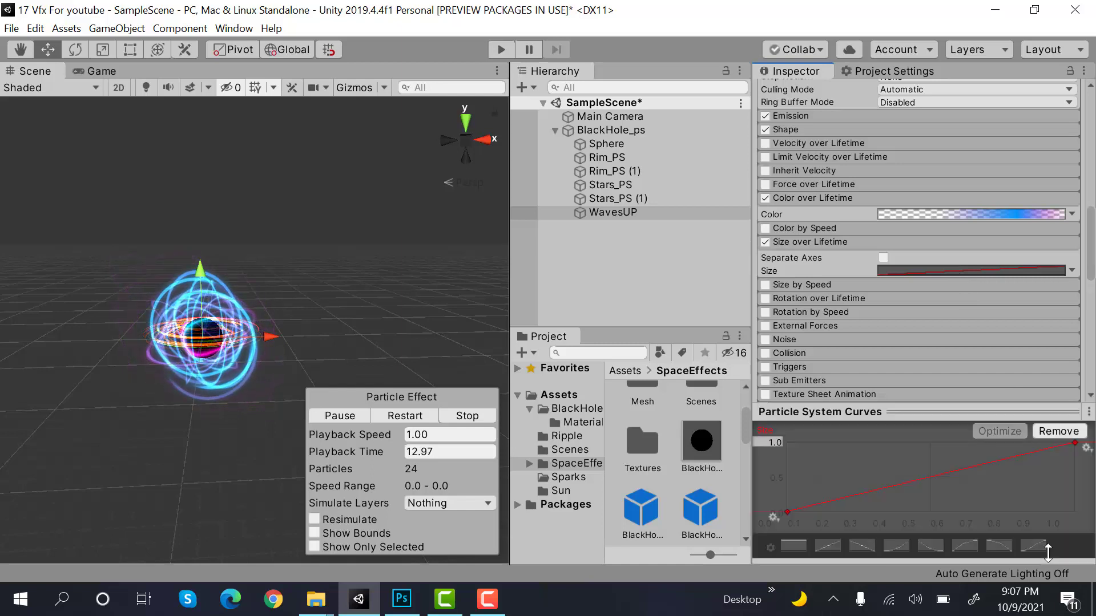
left_click(999, 547)
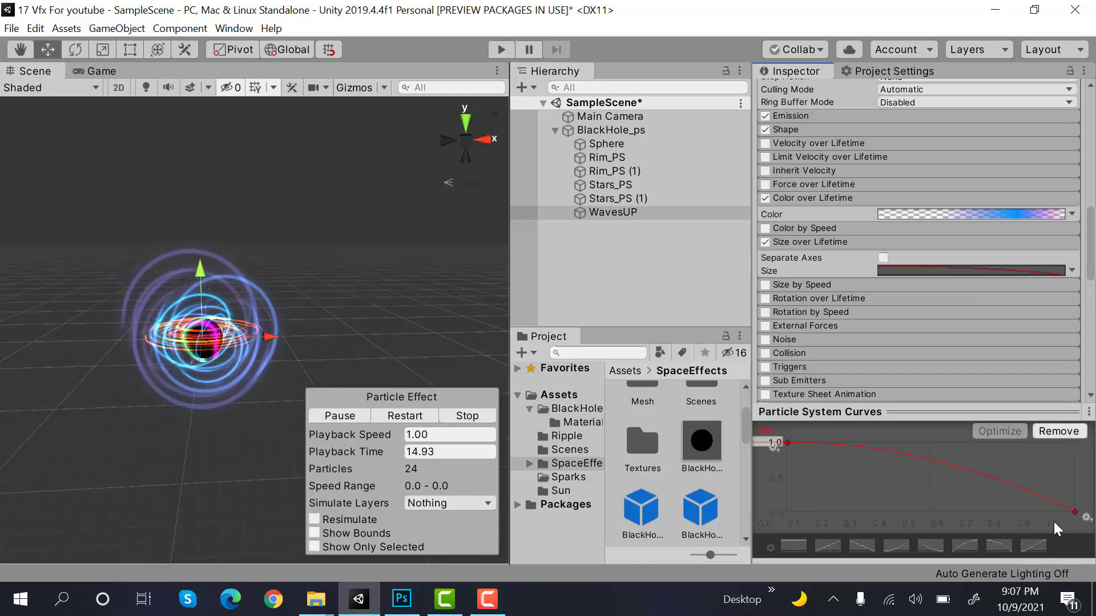
left_click_drag(1079, 513, 1076, 476)
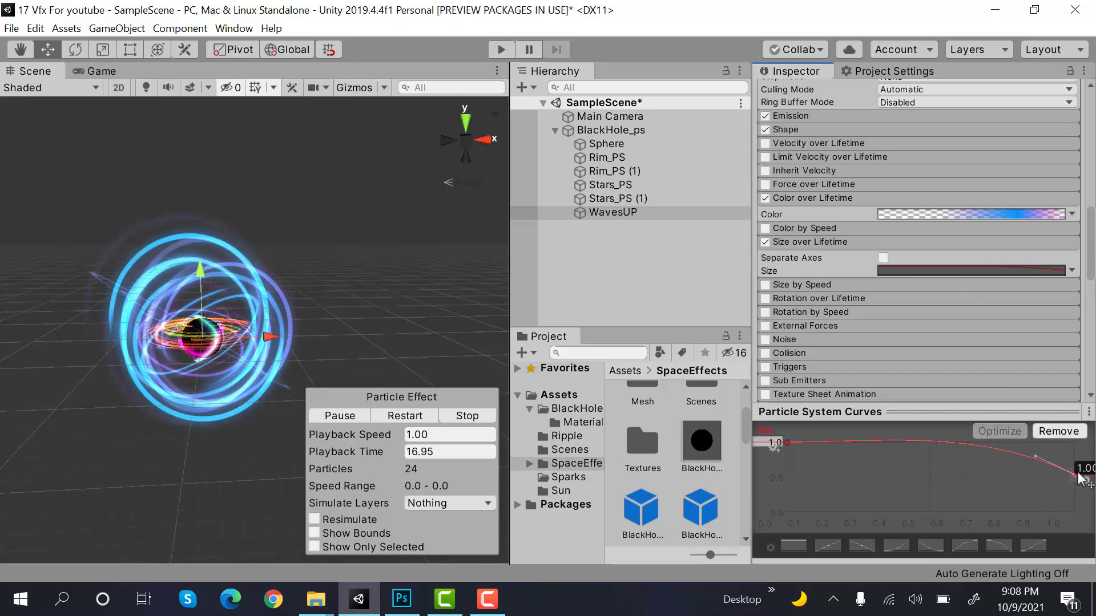
left_click(1026, 412)
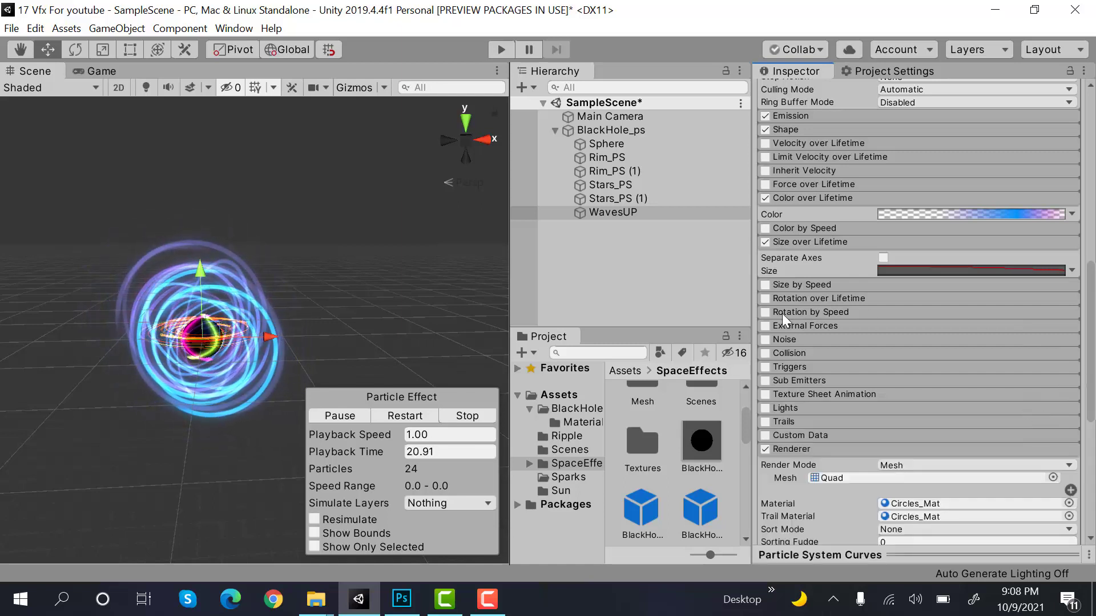
- Enable Rotation over Lifetime on WavesUP, change Angular Velocity from 45 to 60, and restart
left_click(768, 302)
left_click(791, 299)
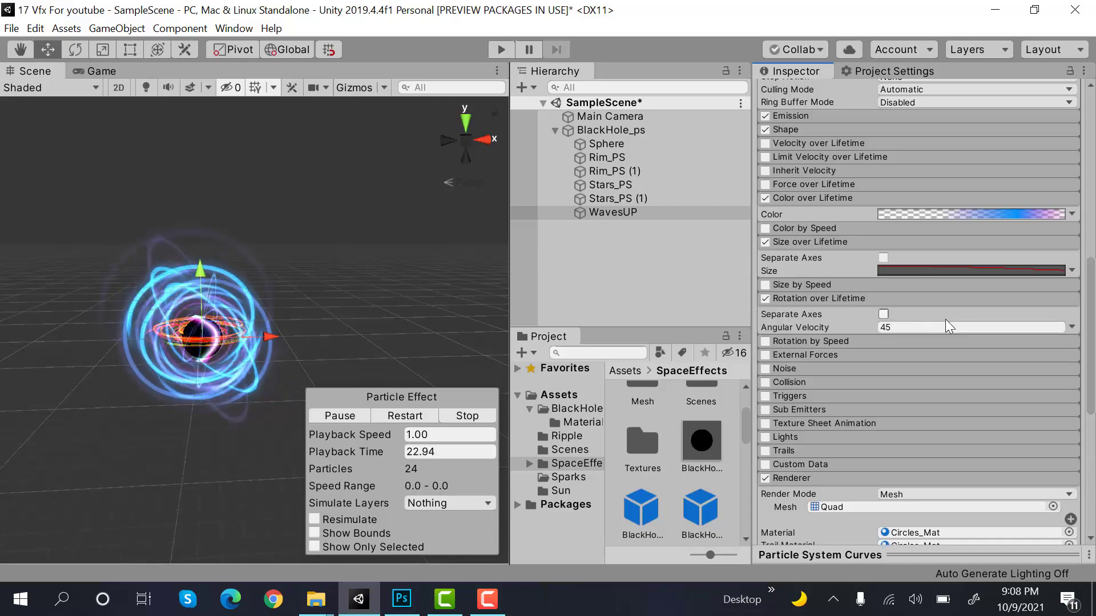
left_click(946, 326)
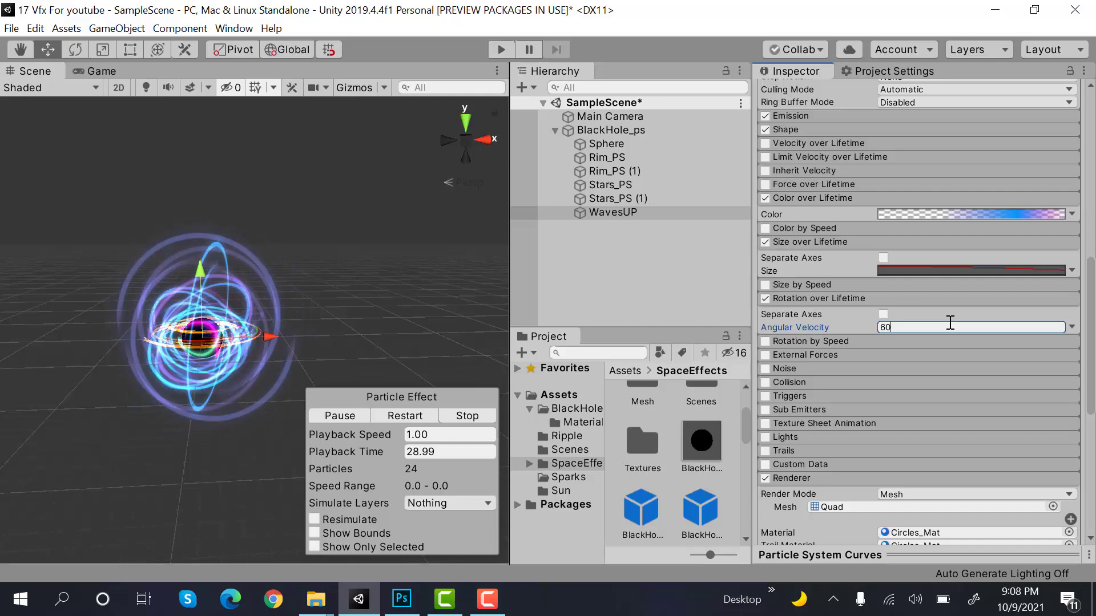
left_click(417, 417)
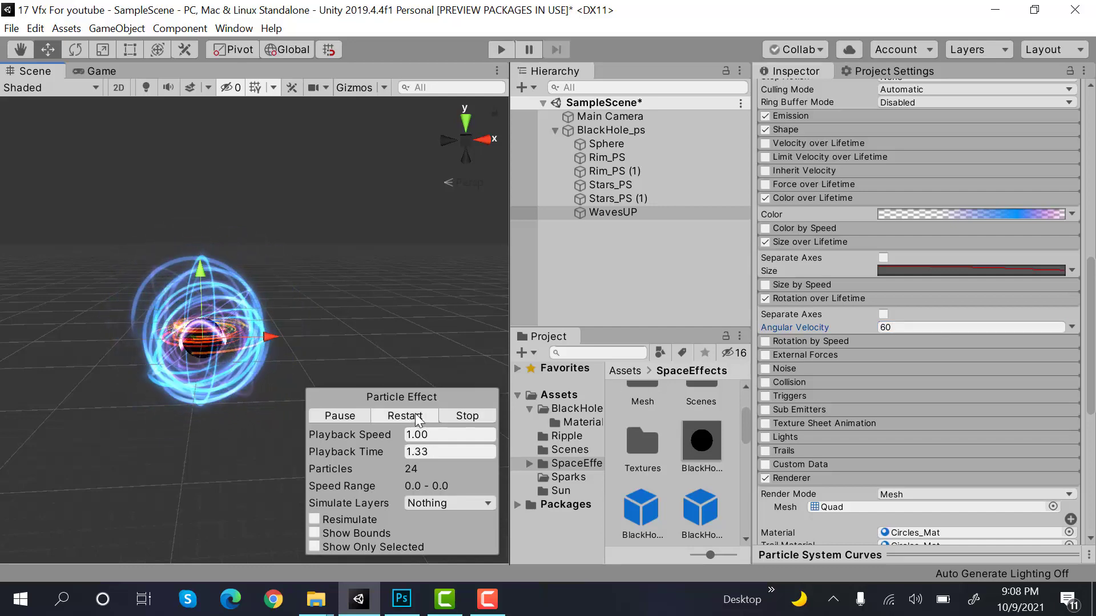
left_click(474, 591)
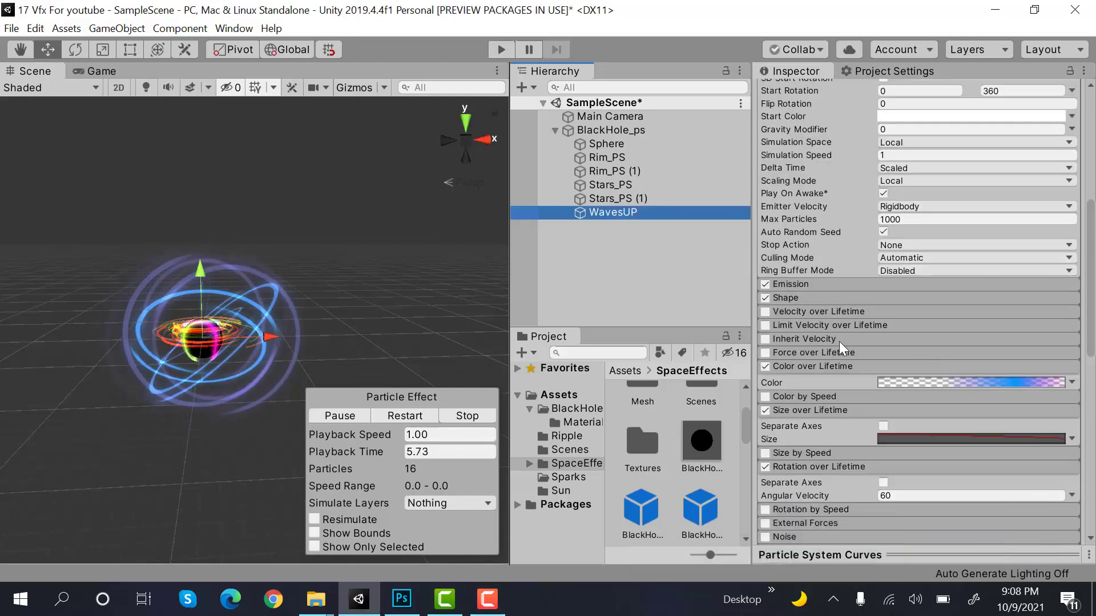
- Switch the WavesUP emitter shape to Mesh and restart the preview
left_click(837, 366)
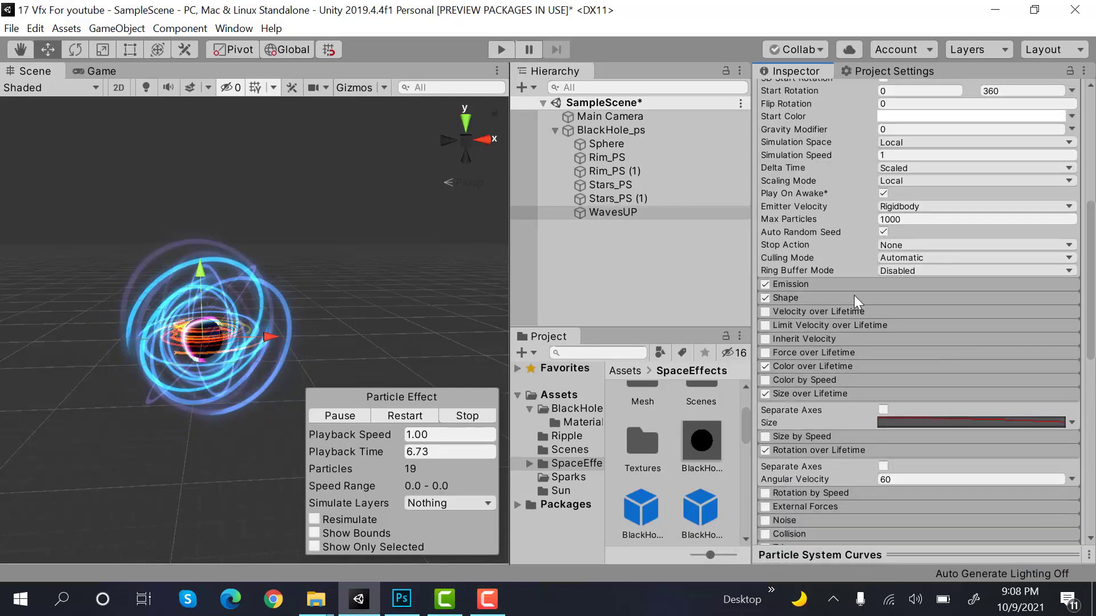
left_click(854, 297)
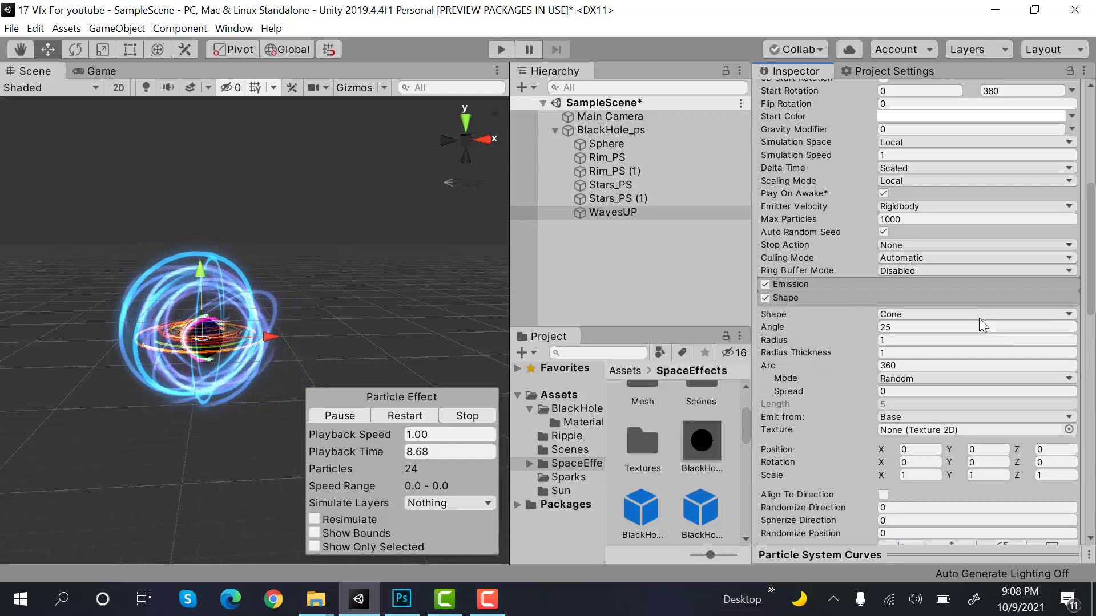
left_click(982, 315)
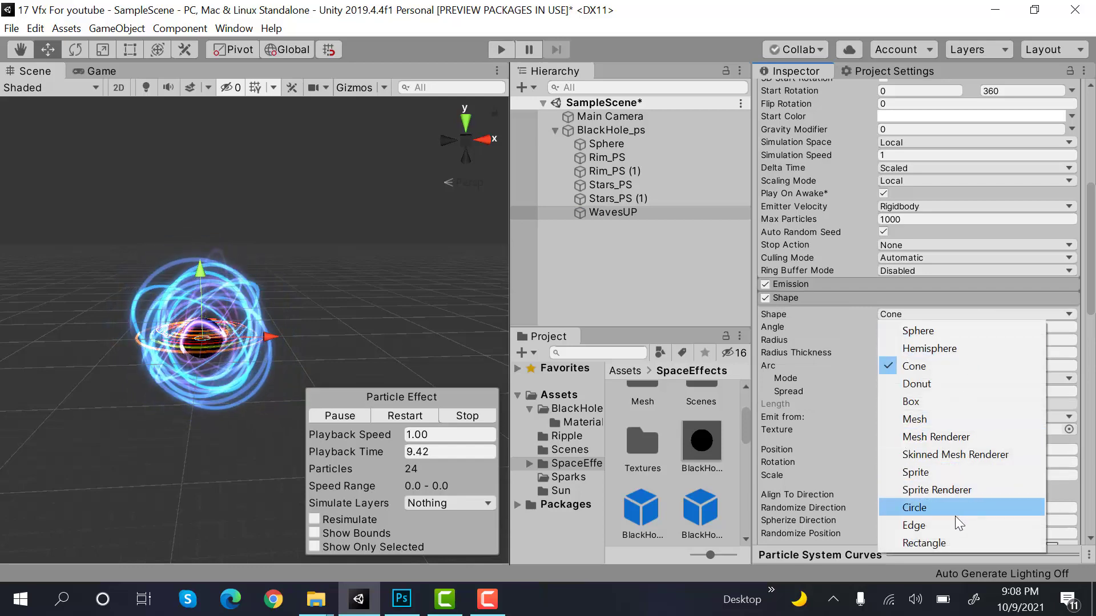
left_click(961, 420)
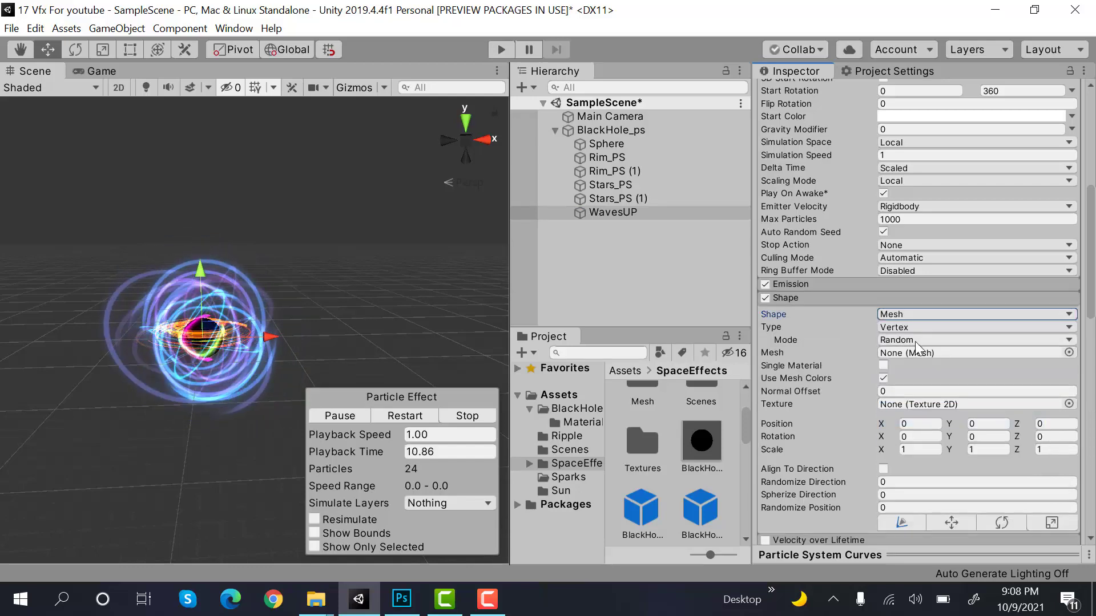
left_click(425, 415)
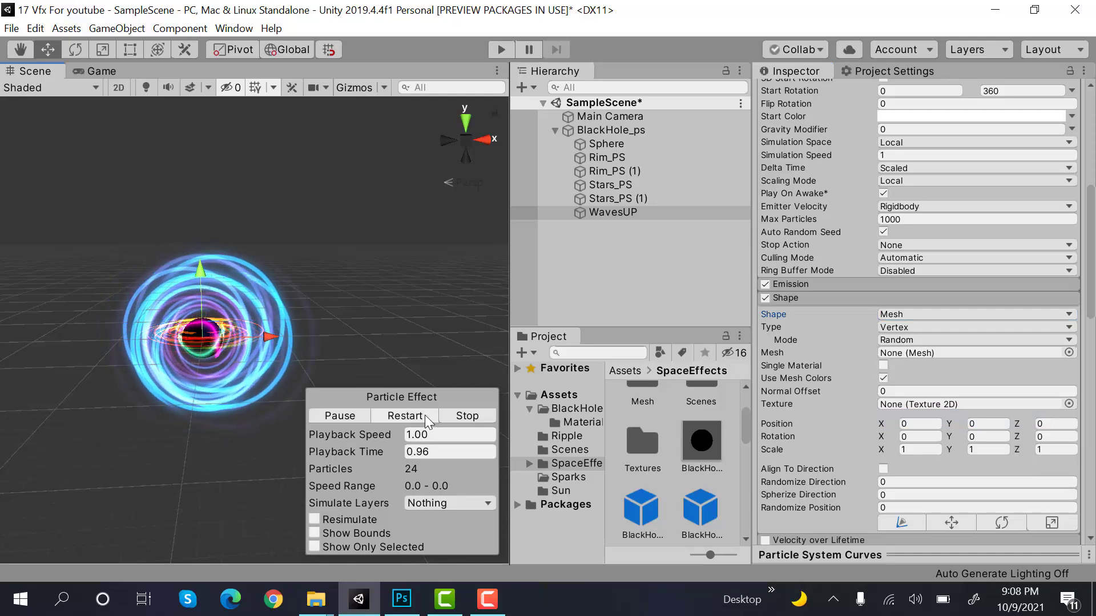
- Reset WavesUP's Transform X rotation from 180 to 0, replay it, and adjust the shape's Y rotation
scroll(957, 400, "up", 8)
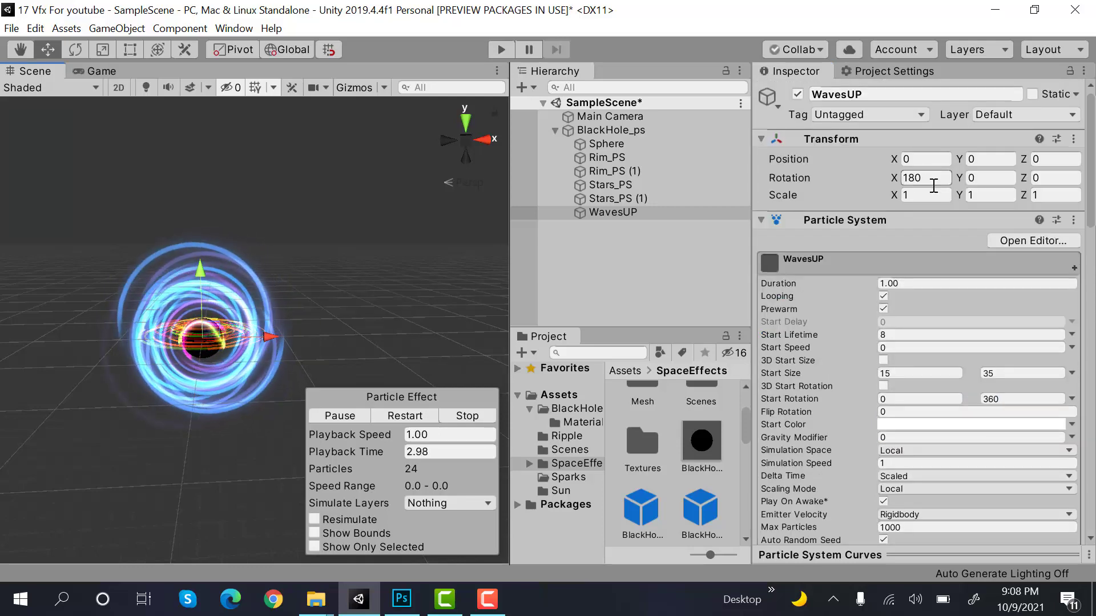
key("alt")
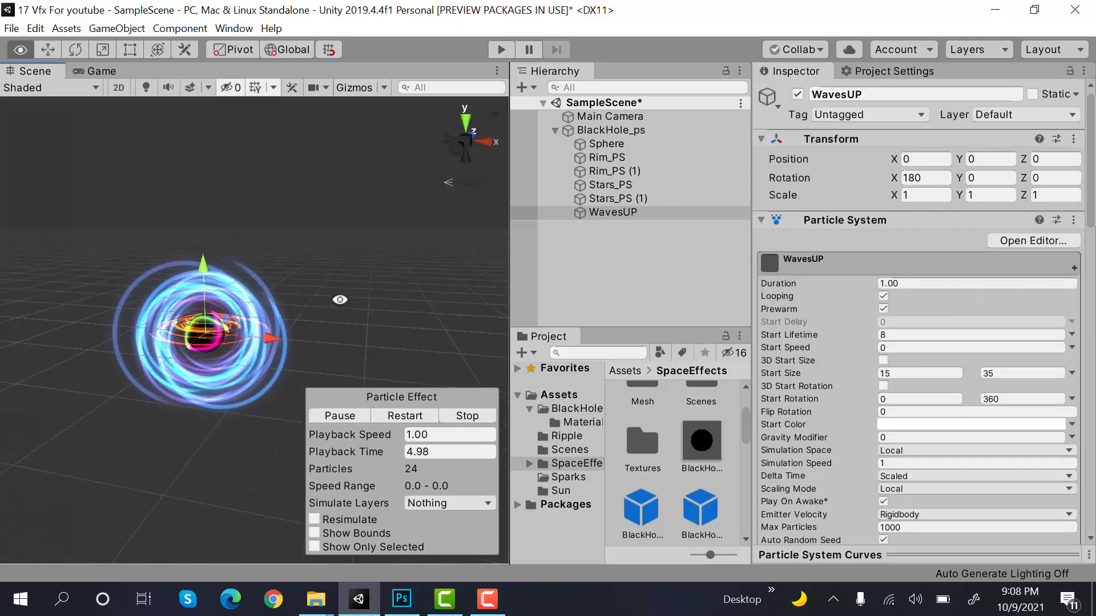
left_click(923, 177)
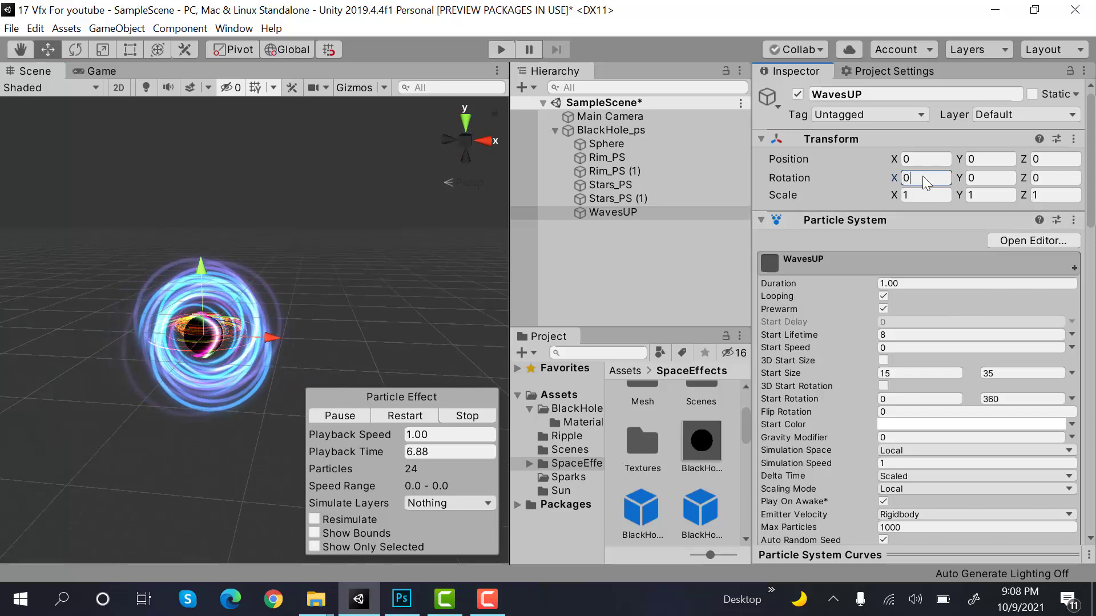
left_click(419, 416)
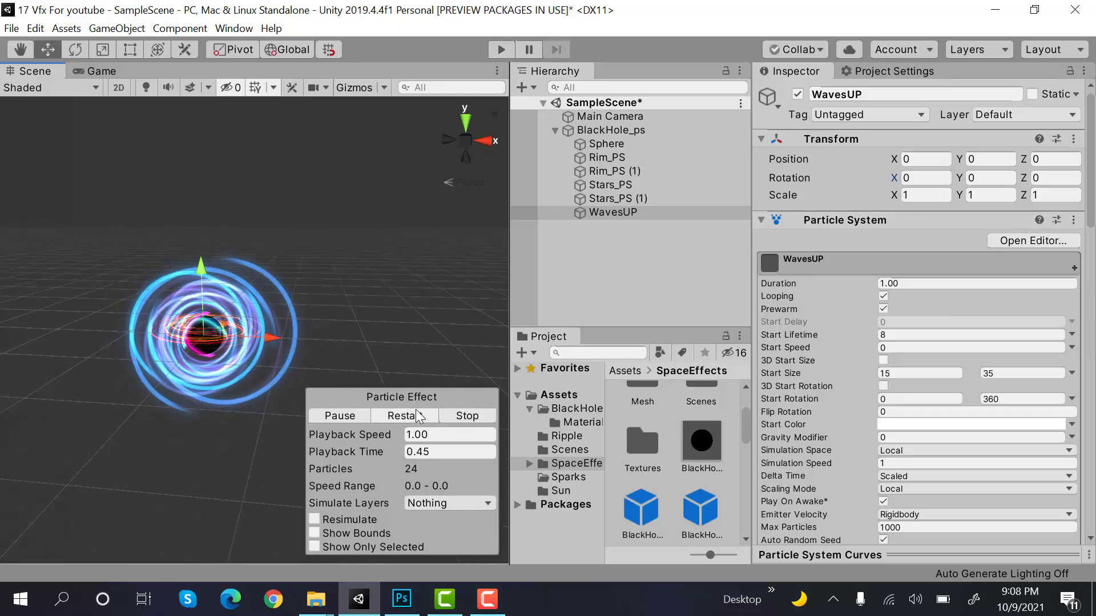
left_click(923, 177)
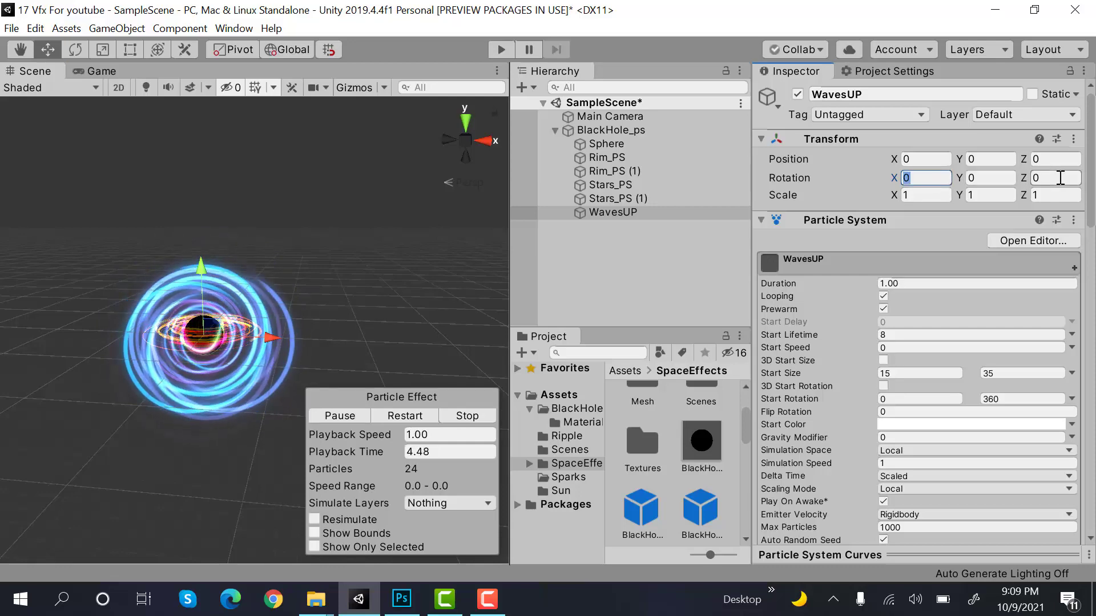
scroll(970, 315, "down", 6)
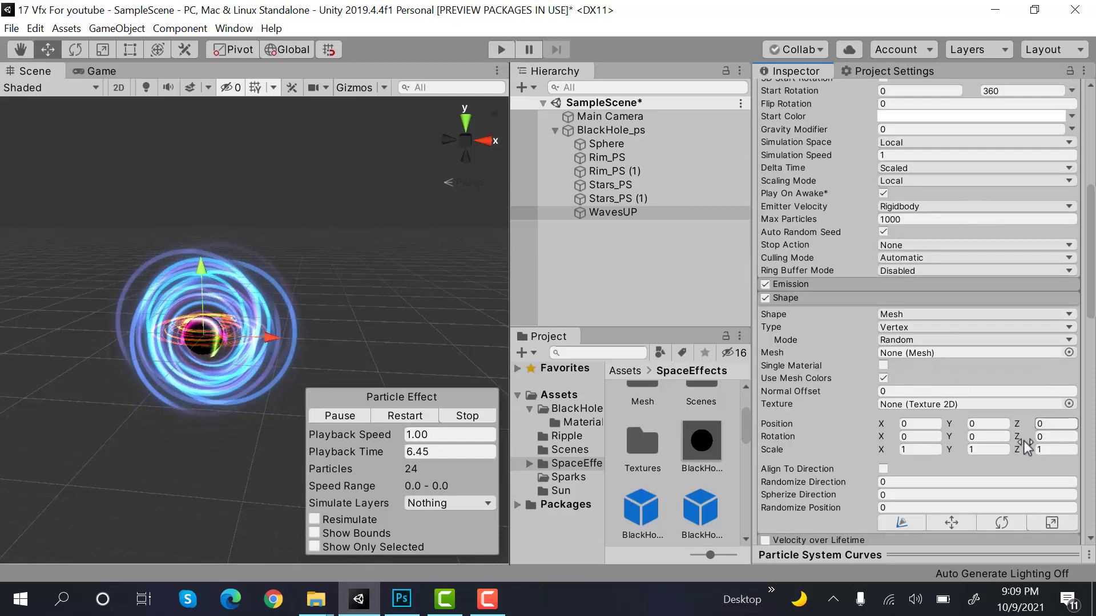
left_click_drag(965, 440, 746, 429)
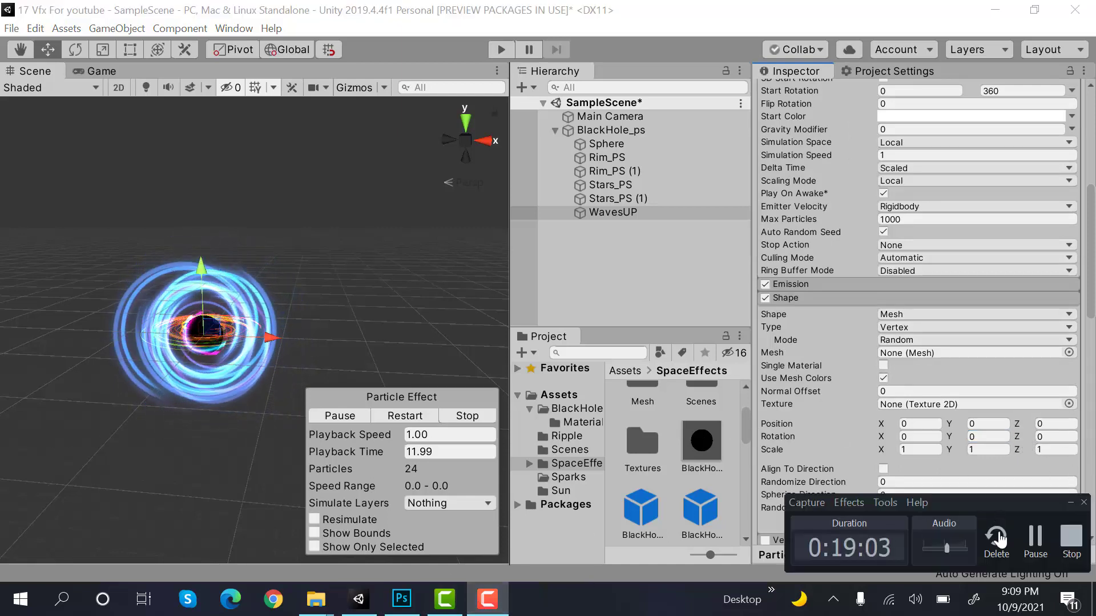
scroll(1029, 421, "down", 10)
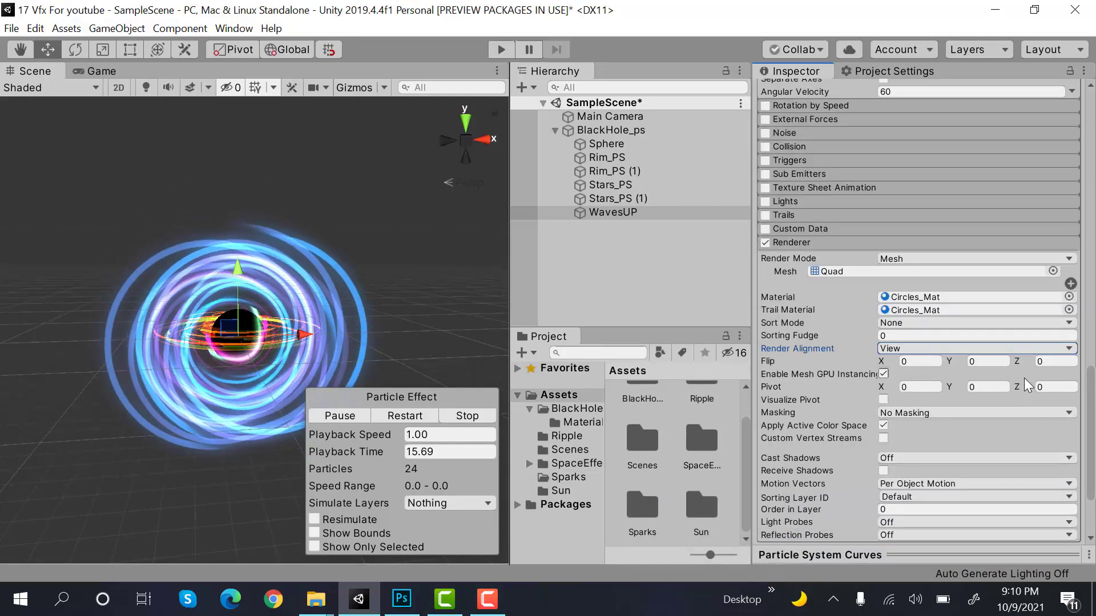
- Set WavesUP's Render Alignment to Local and orbit the Scene view to see the rings from above
left_click(913, 347)
left_click(924, 403)
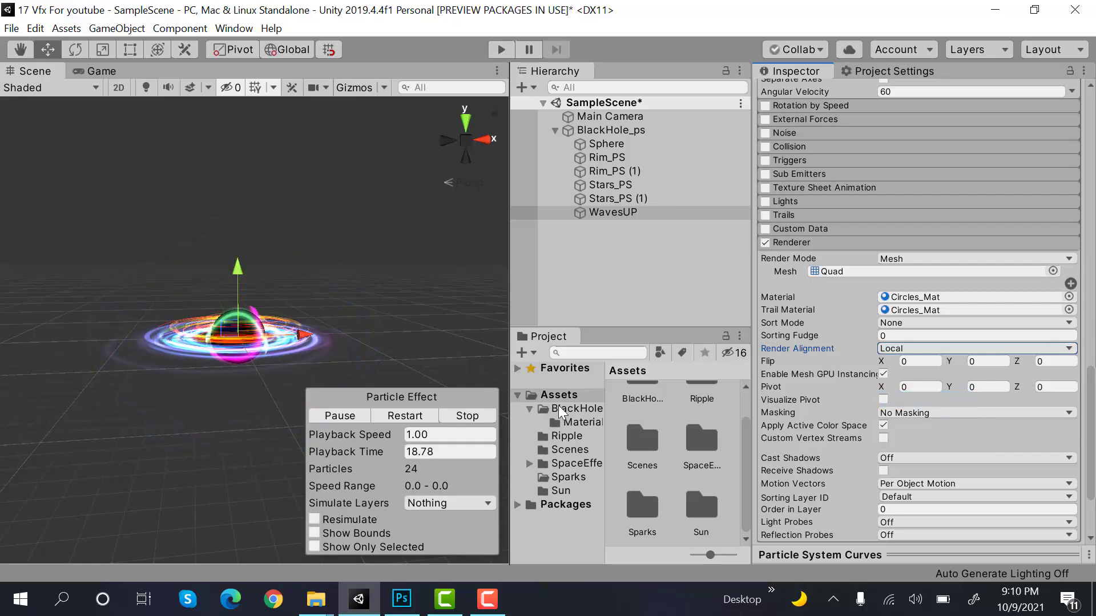
left_click_drag(261, 345, 282, 487, "alt")
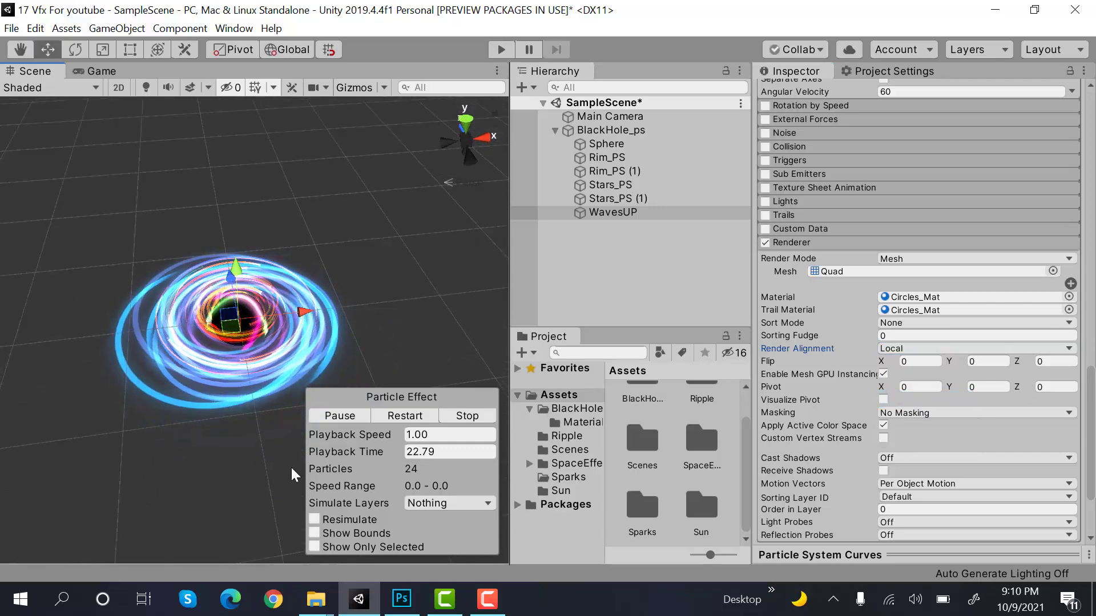
- Duplicate WavesUP and rename the copy WavesDown
left_click(631, 210)
key("ctrl+d")
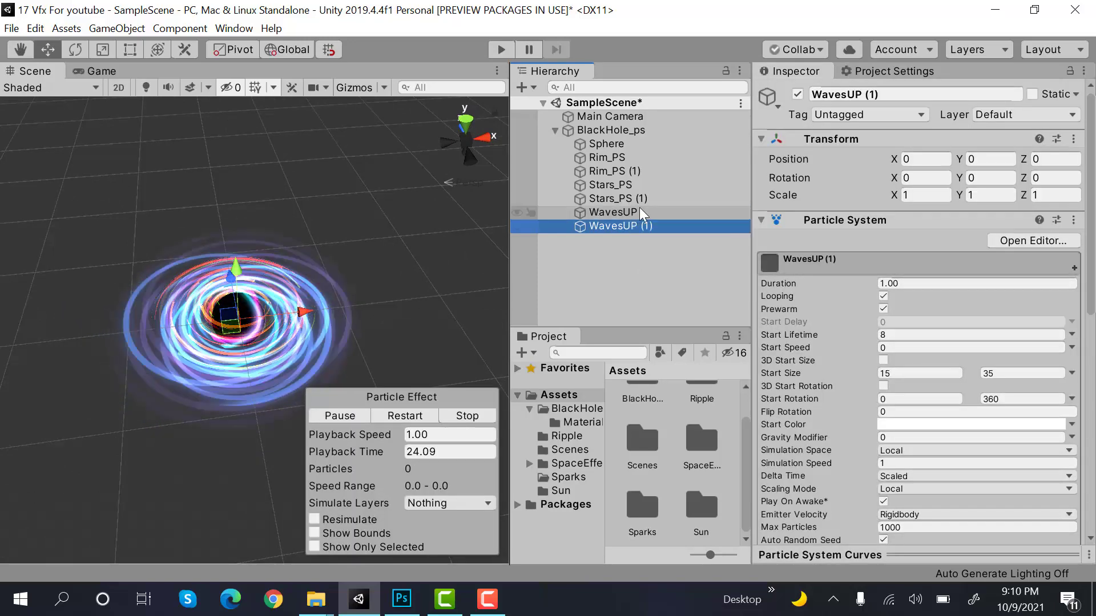
left_click(872, 97)
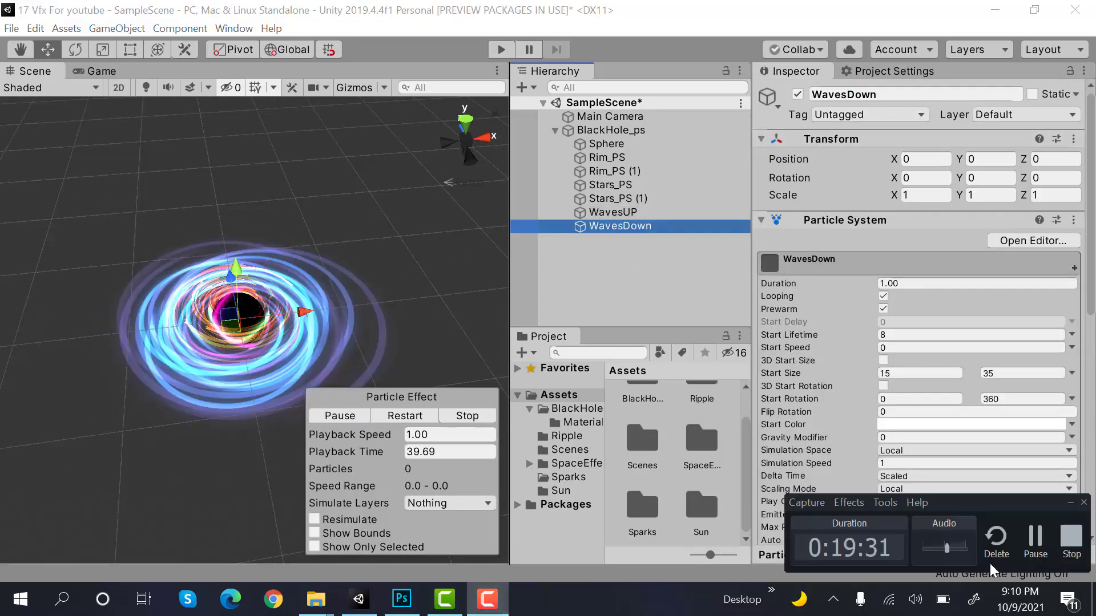
left_click(1048, 551)
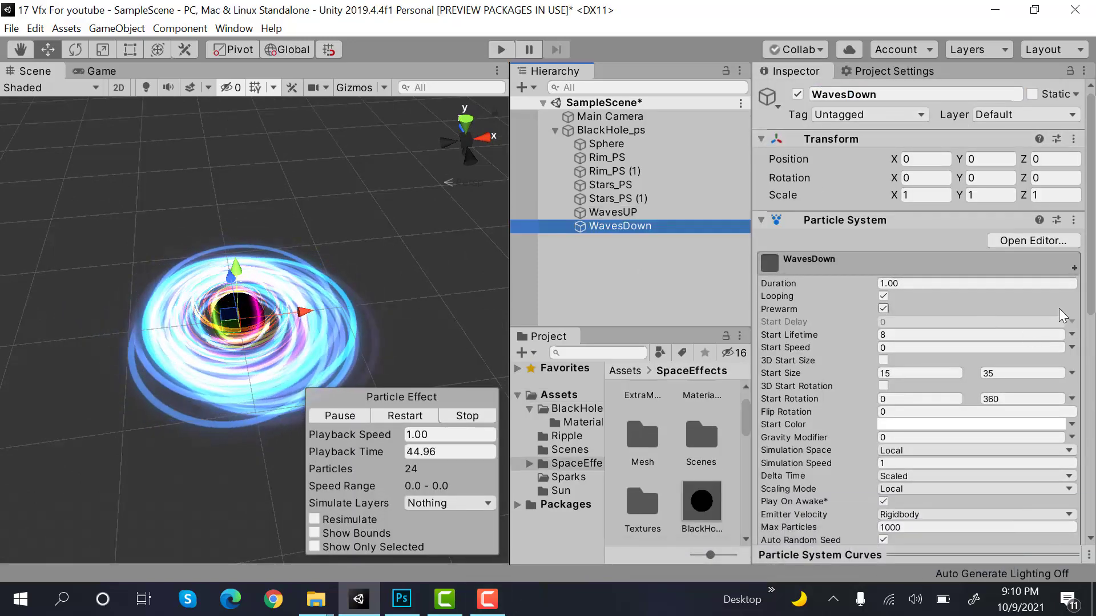
- Set WavesDown's Rotation over Lifetime Angular Velocity to -60 and restart the preview
scroll(1059, 308, "down", 5)
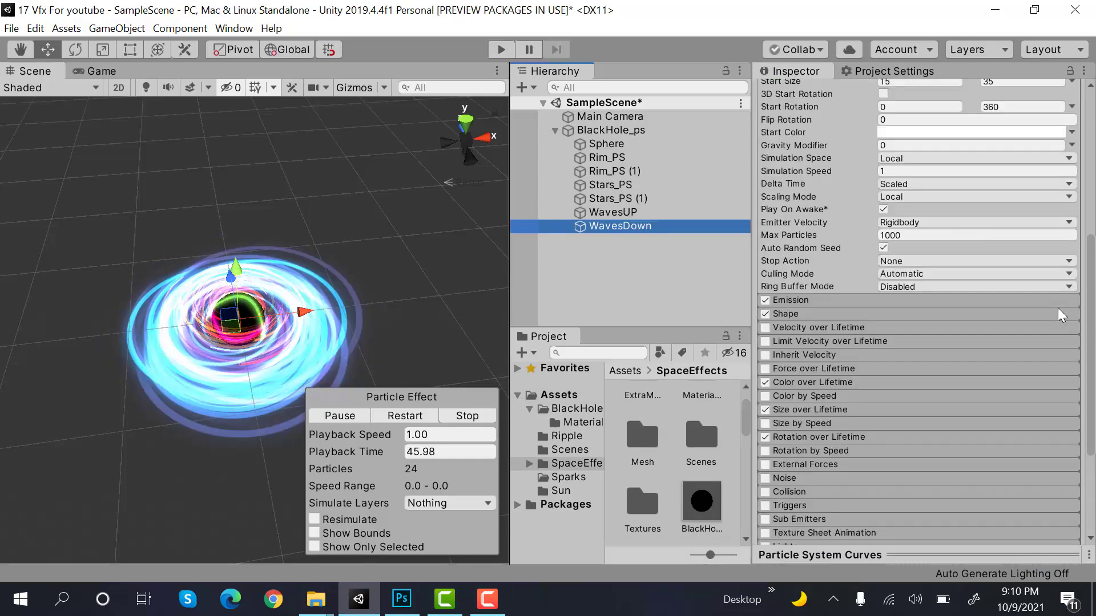
scroll(1057, 307, "down", 3)
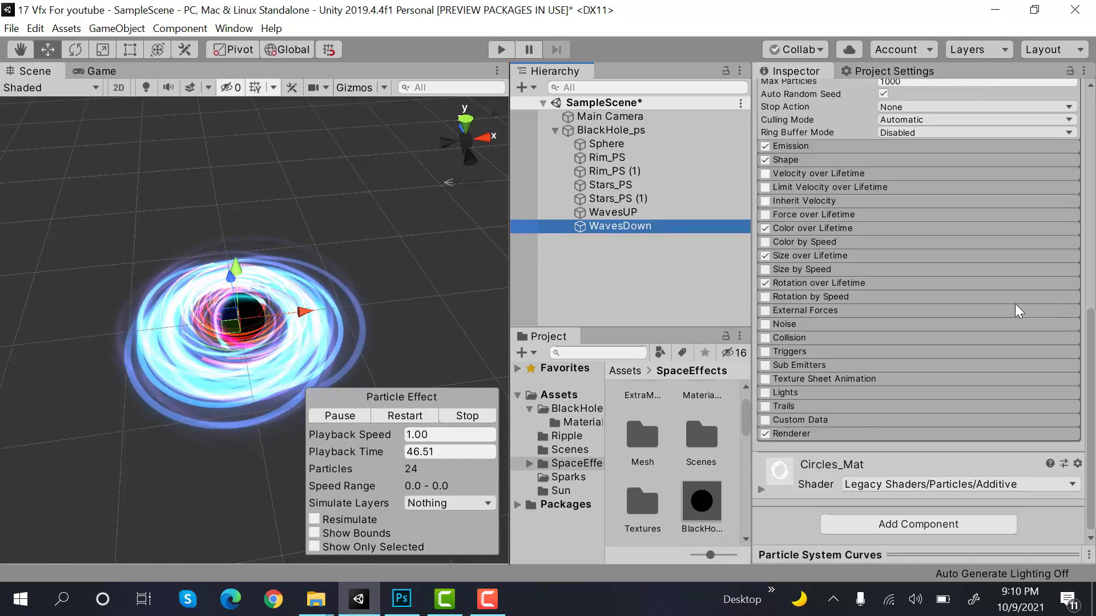
left_click(822, 283)
left_click(944, 312)
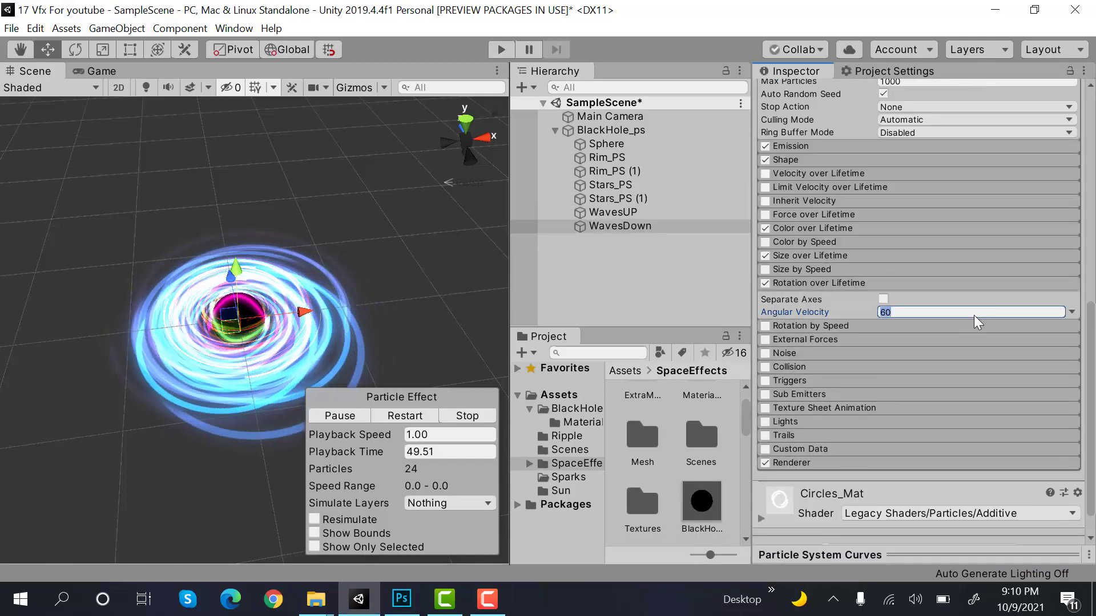
type("-60")
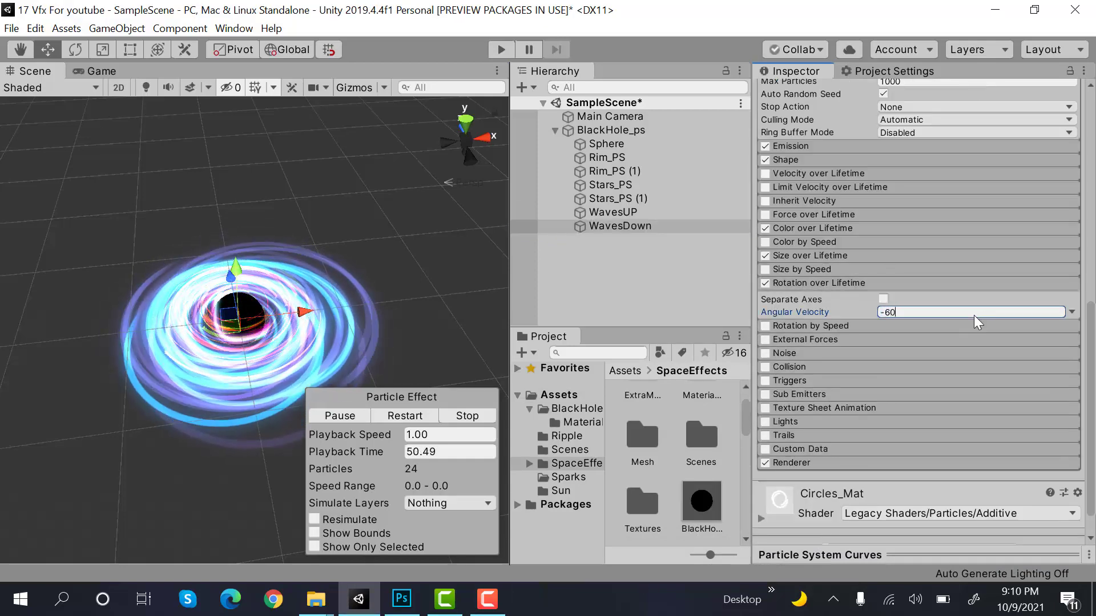
left_click(399, 420)
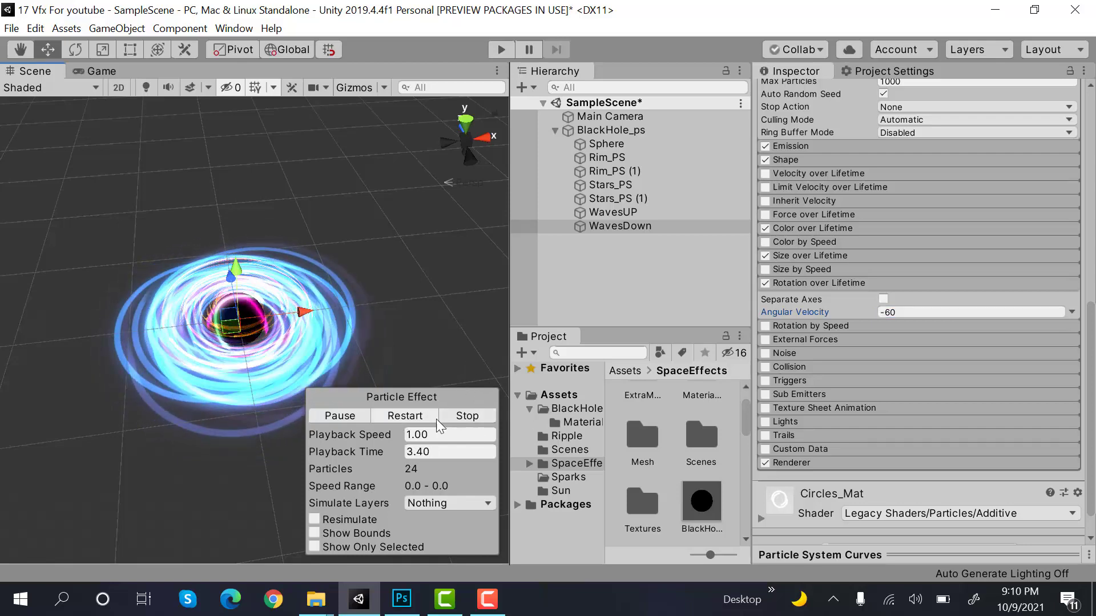
- Stop playback and add a child particle system under BlackHole_ps named Vertical Waves_PS
left_click(474, 421)
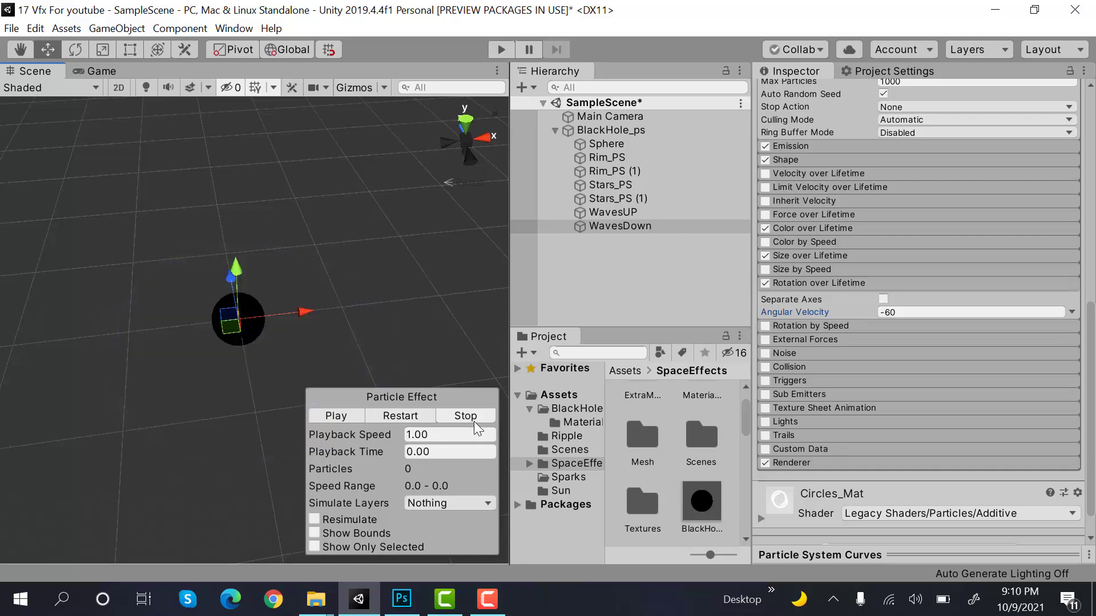
right_click(634, 133)
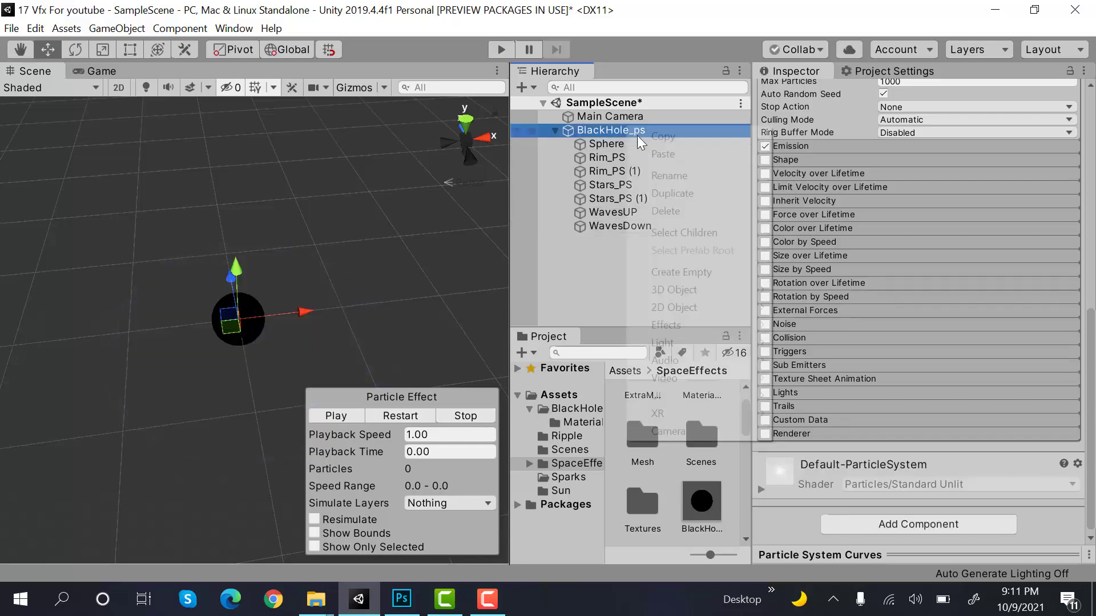
mouse_move(684, 325)
left_click(822, 323)
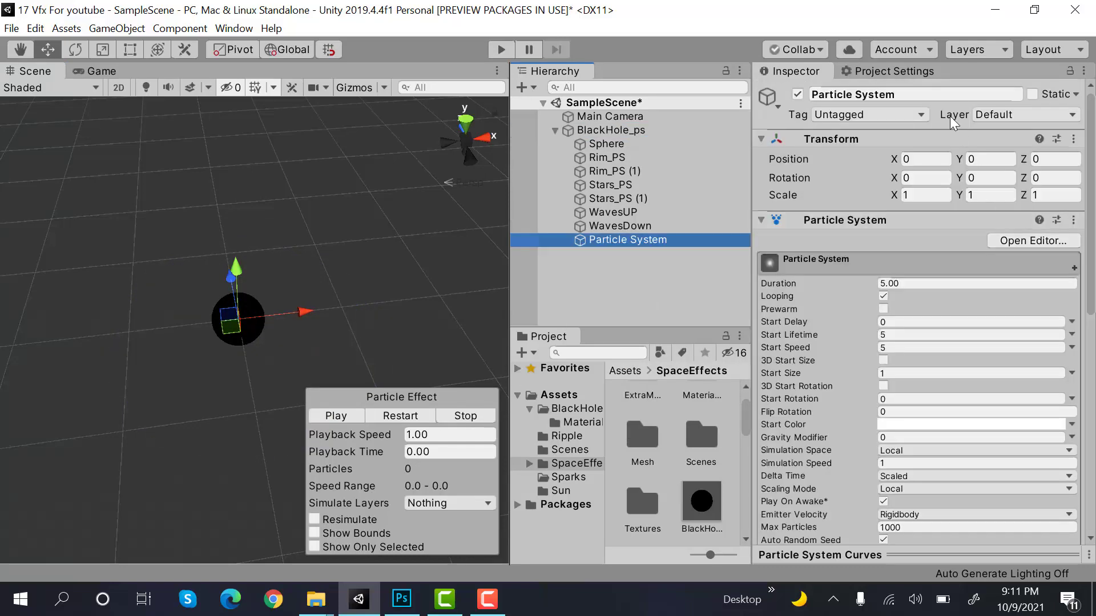
left_click(944, 95)
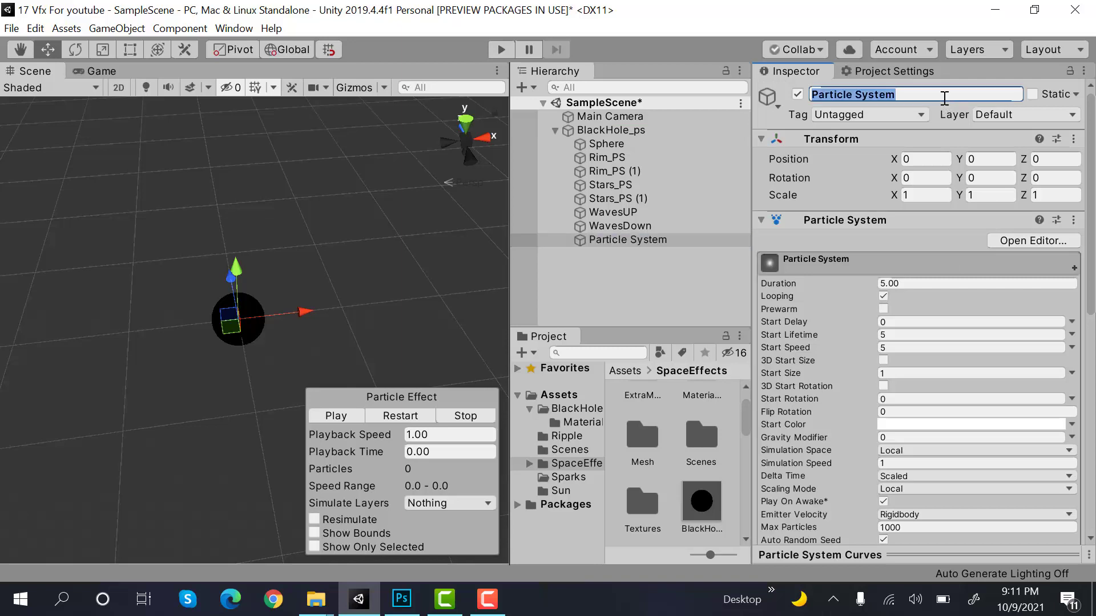
type("V")
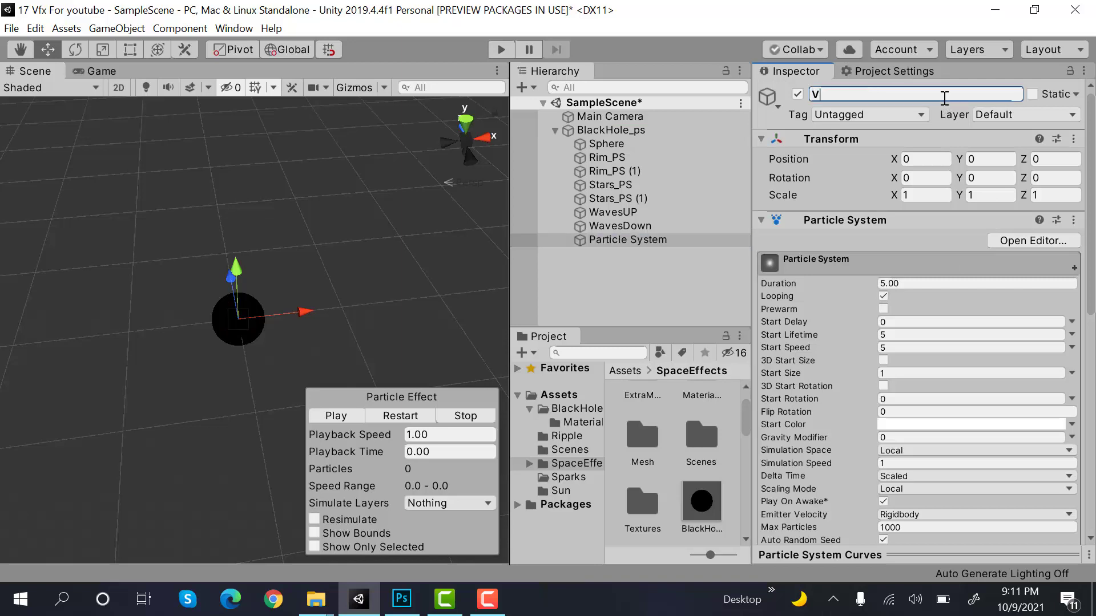
type("ertical Wa")
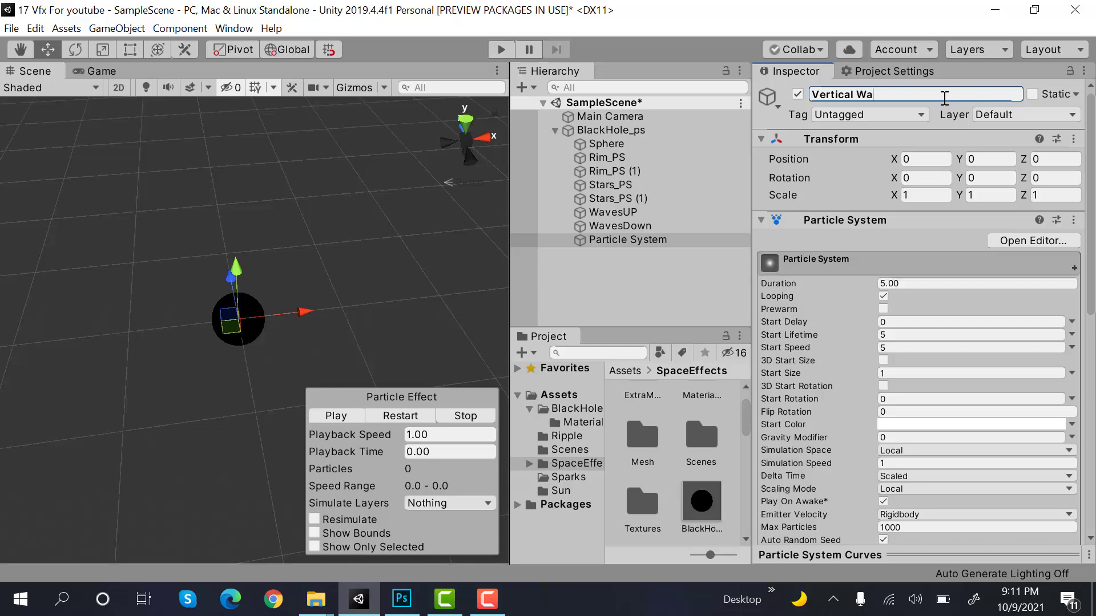
type("ves_PS")
key("Return")
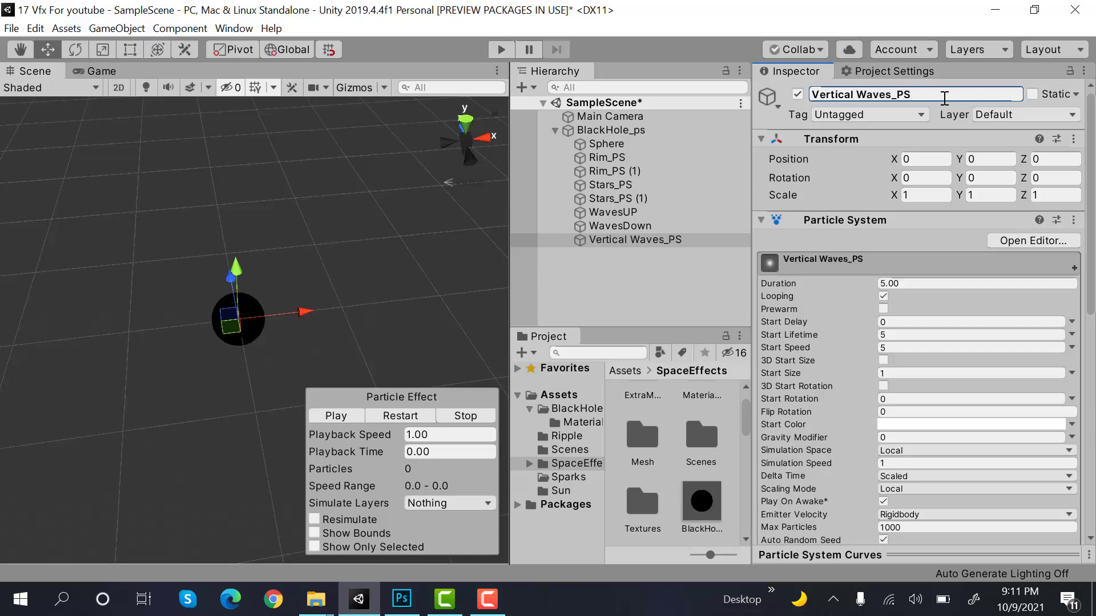
left_click(934, 178)
- Set Vertical Waves_PS X rotation to -90 and apply the circles material from the BlackHole folder
type("-")
scroll(933, 177, "down", 10)
scroll(732, 431, "down", 3)
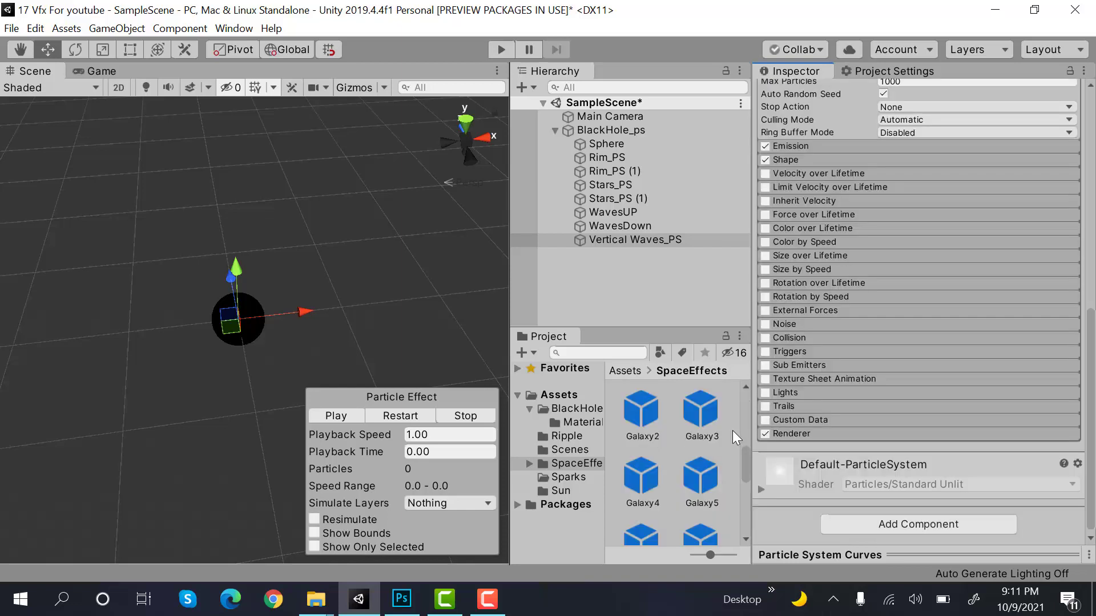
left_click(573, 409)
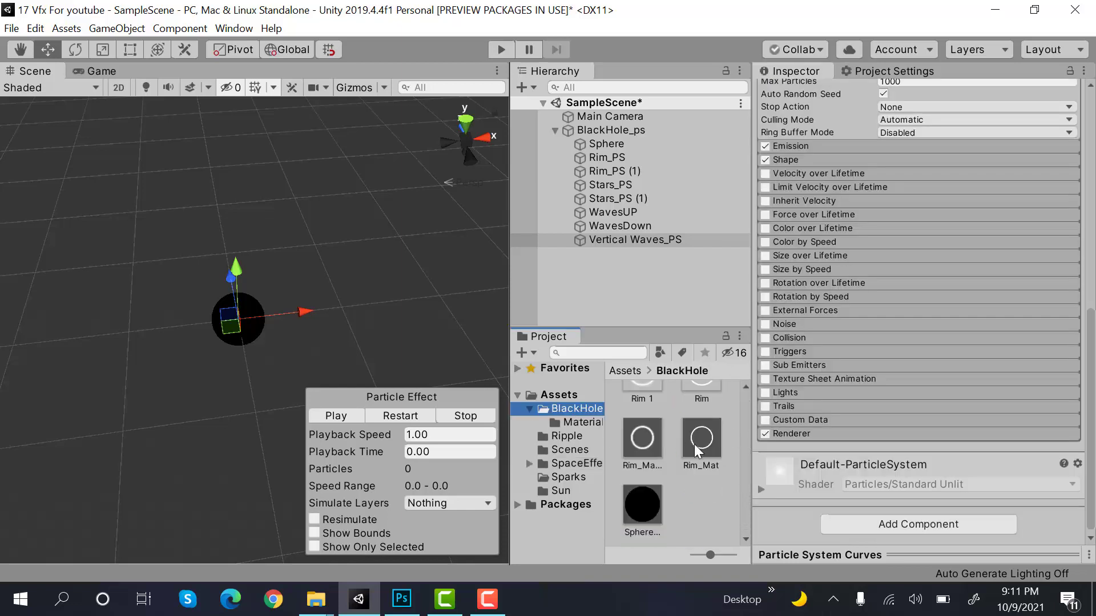
left_click_drag(651, 442, 645, 242)
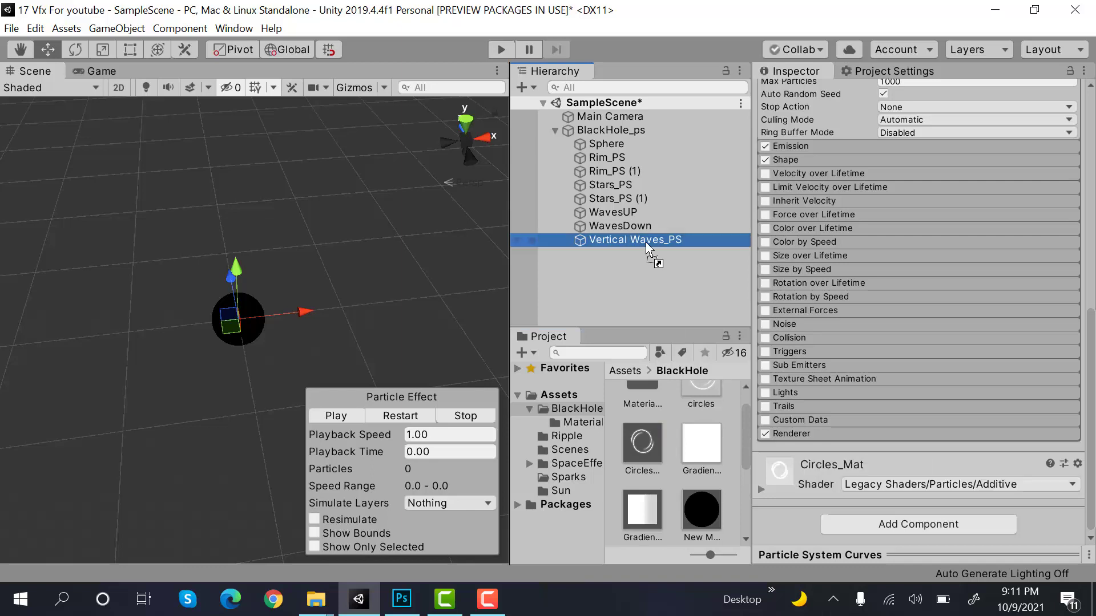
- Set duration 1, enable prewarm, and set start lifetime 4 and start speed 0
scroll(911, 276, "up", 10)
left_click(903, 283)
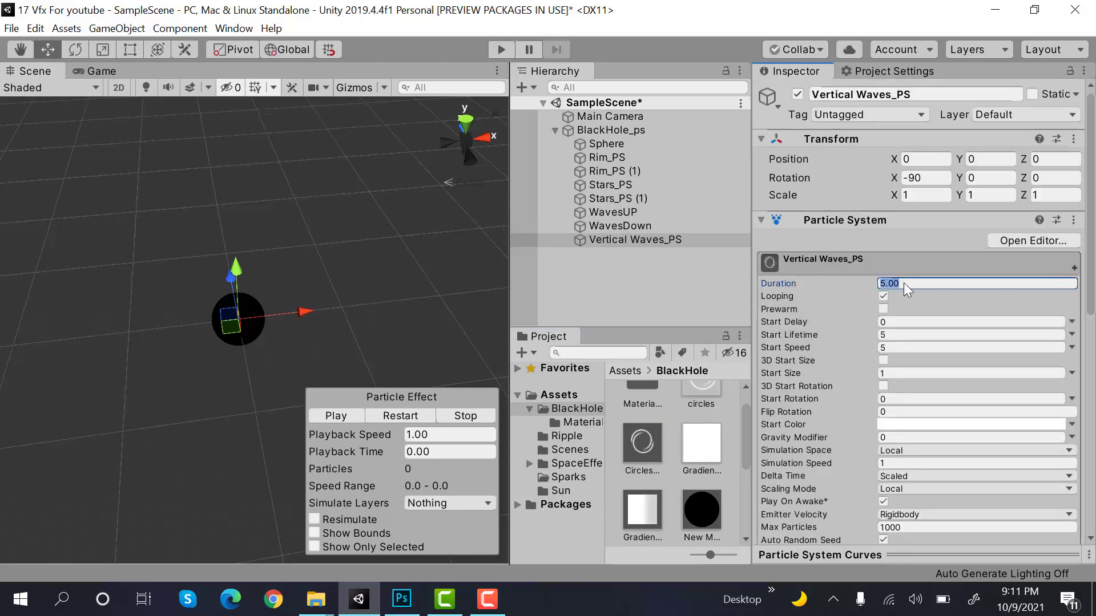
left_click(884, 310)
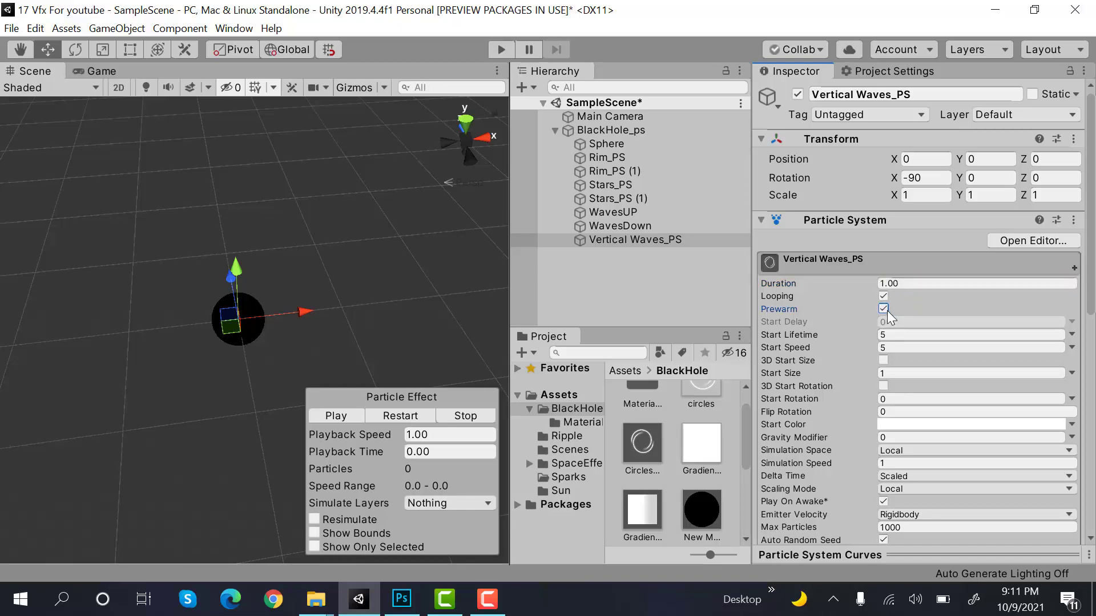
left_click(902, 336)
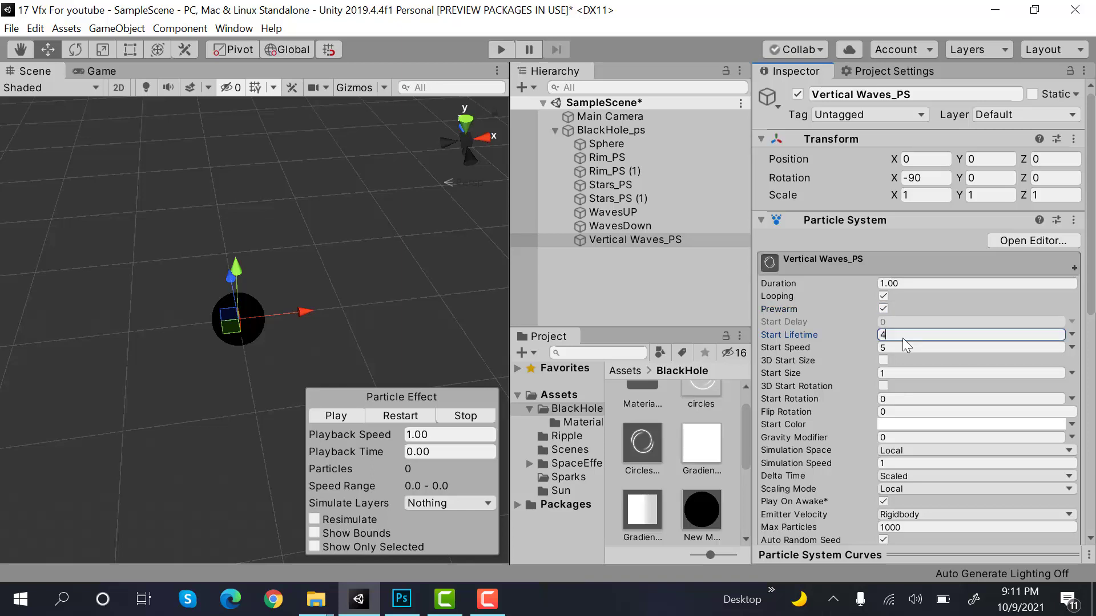
left_click(911, 349)
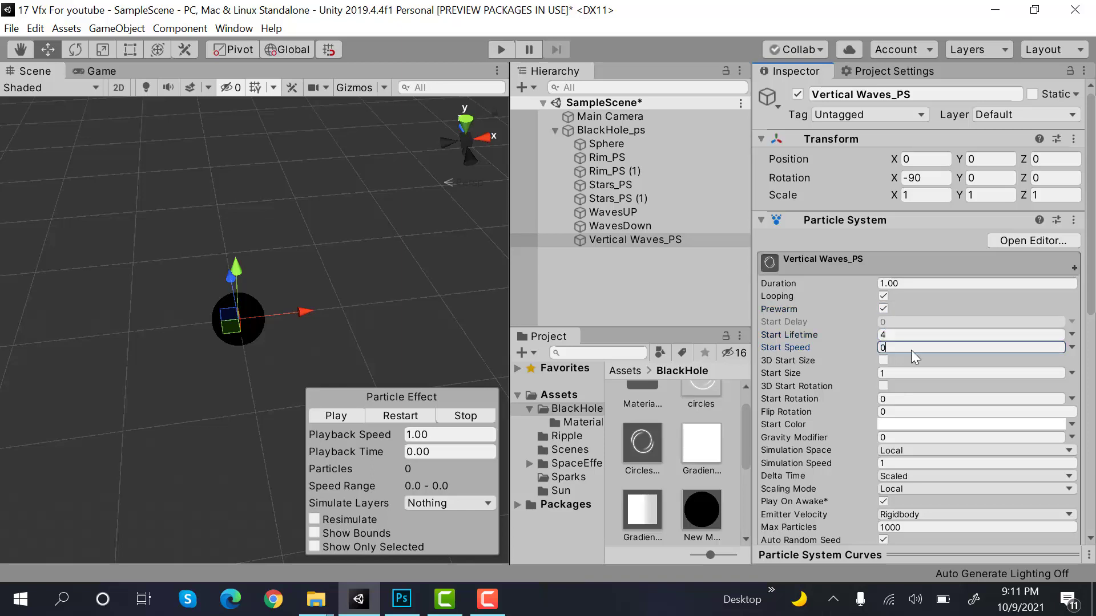
- Make Start Size random between 5 and 20 and Start Rotation random between 0 and 360
left_click(1071, 373)
left_click(1063, 423)
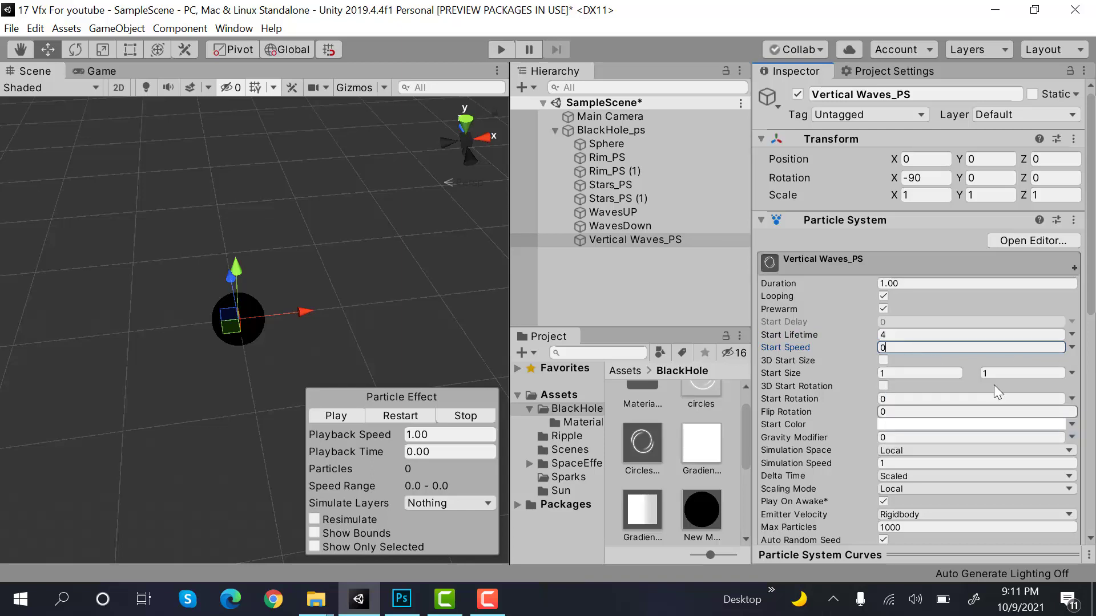
left_click(945, 372)
type("5")
left_click(1032, 371)
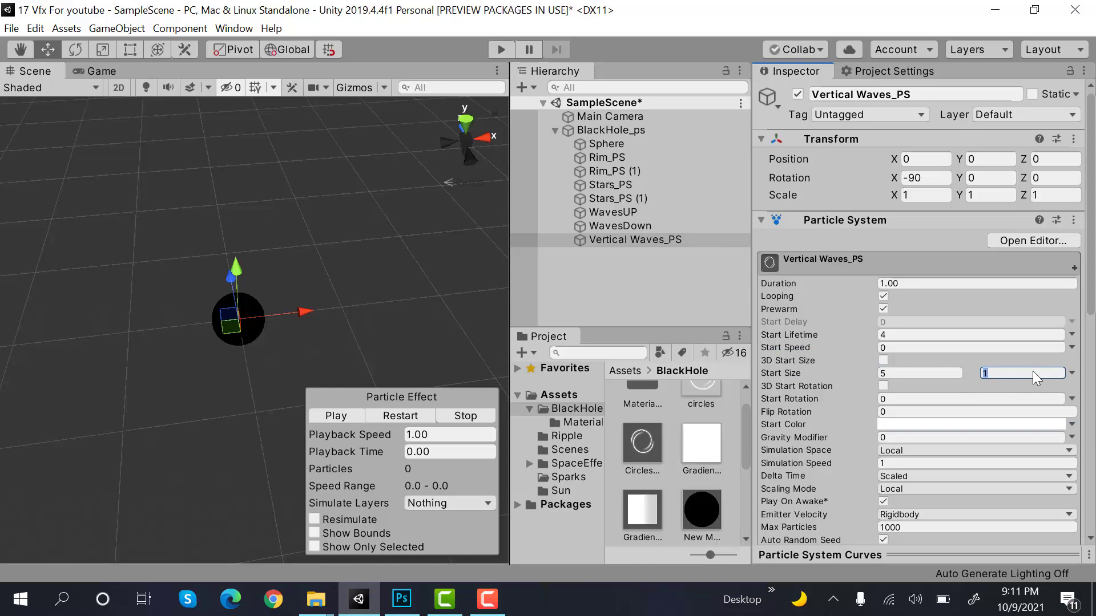
type("20")
left_click(1071, 398)
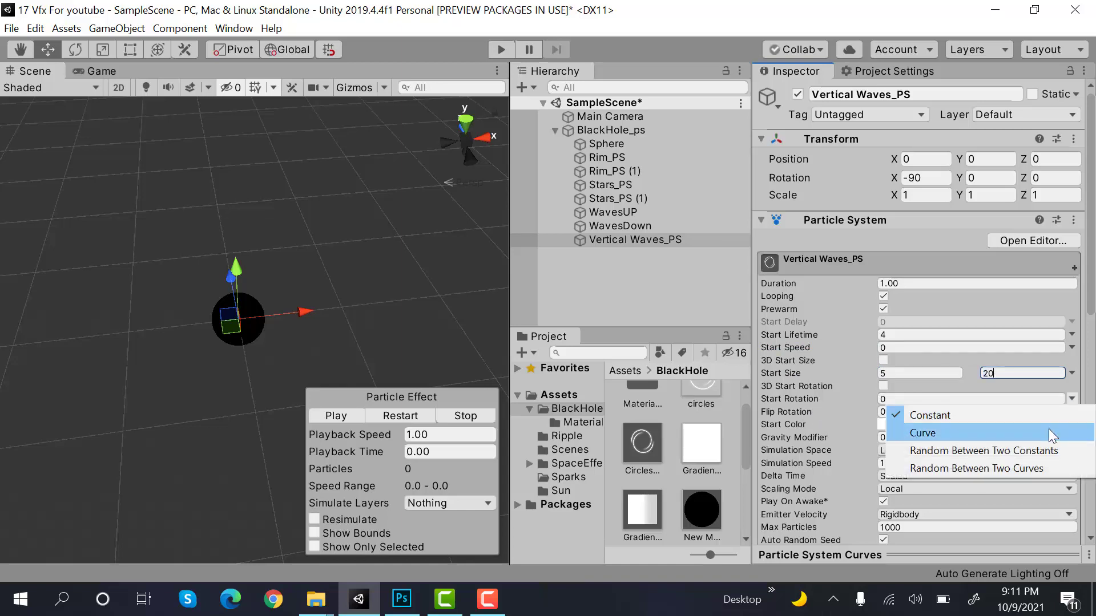
left_click(1042, 450)
left_click(1012, 398)
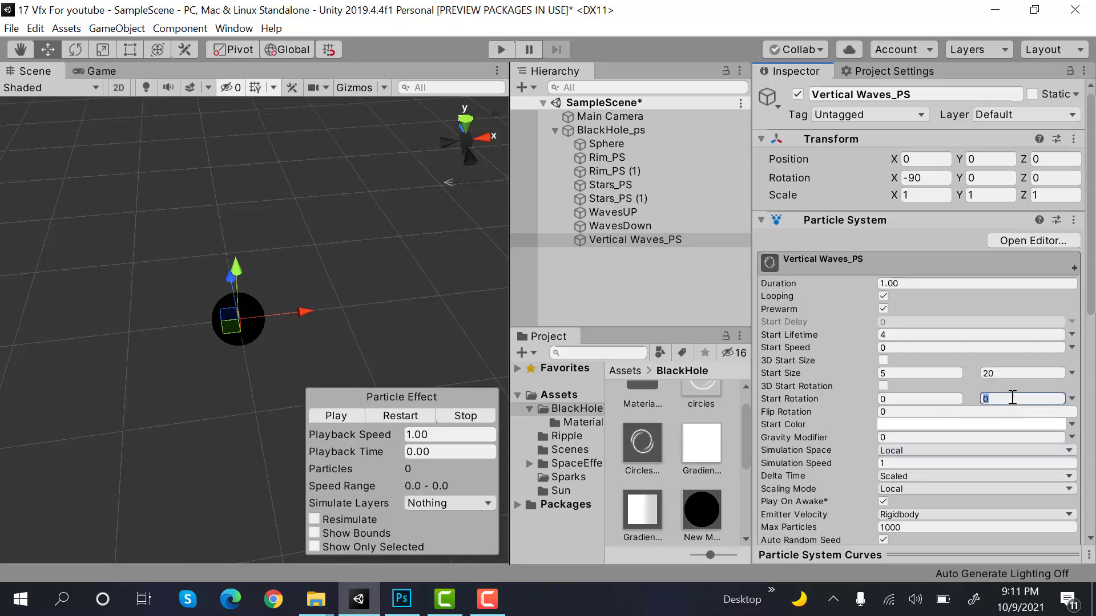
type("360")
- Lower the Start Color alpha to 42 for a semi-transparent white
left_click(957, 425)
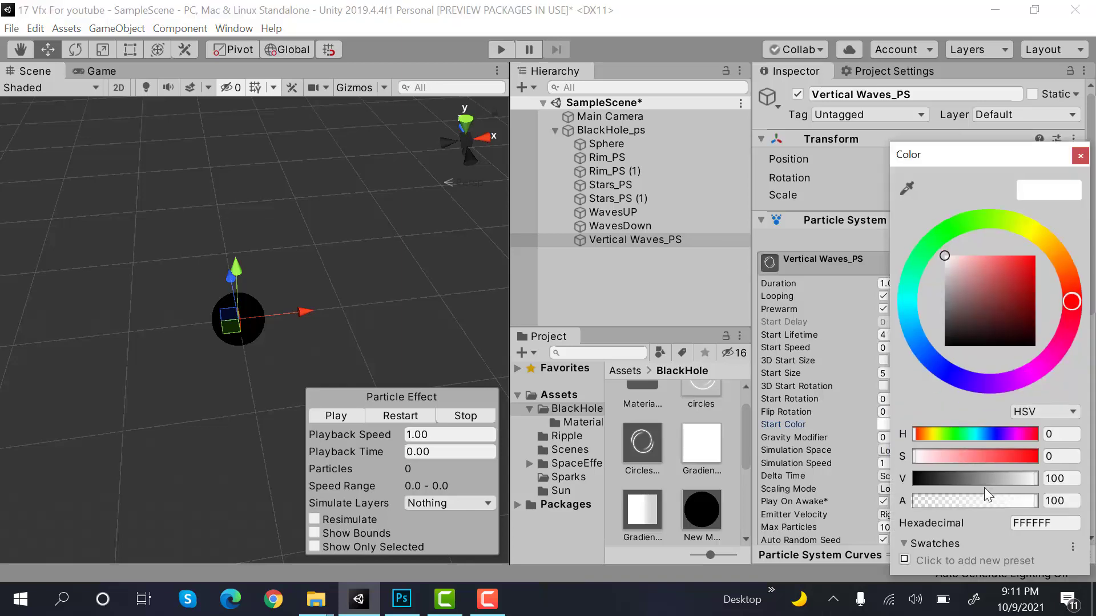
left_click(965, 501)
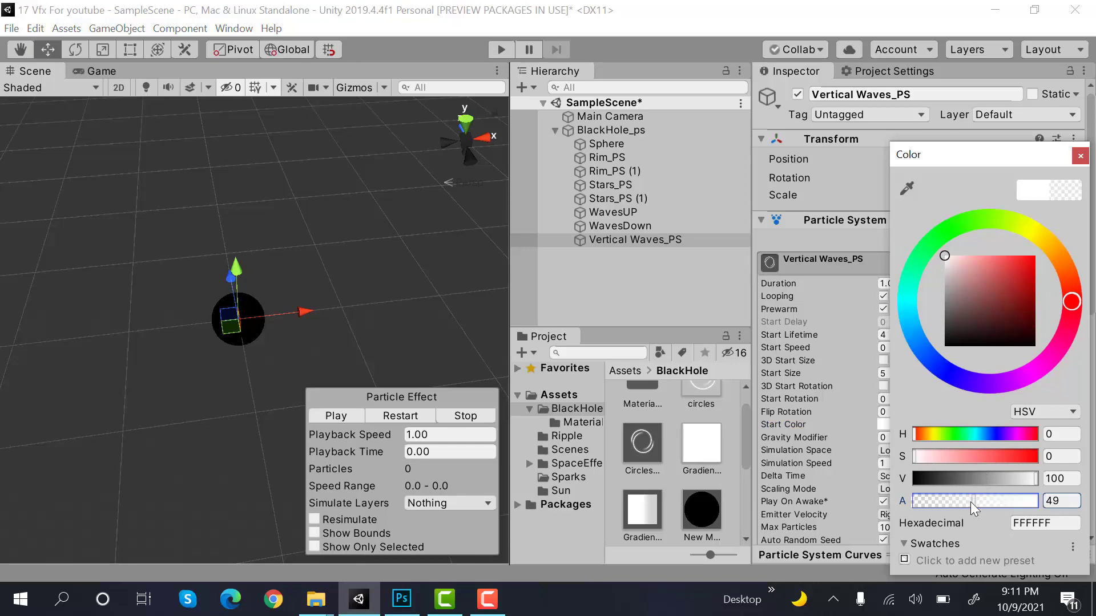
left_click(1080, 156)
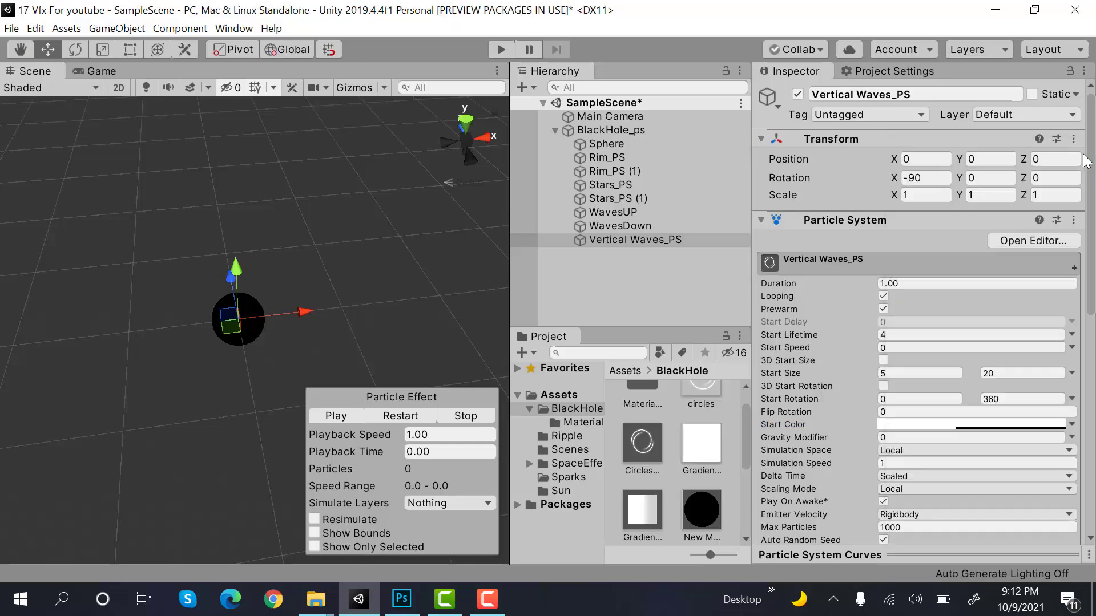
- Set the Vertical Waves_PS Emission Rate over Time to 1
scroll(925, 399, "down", 10)
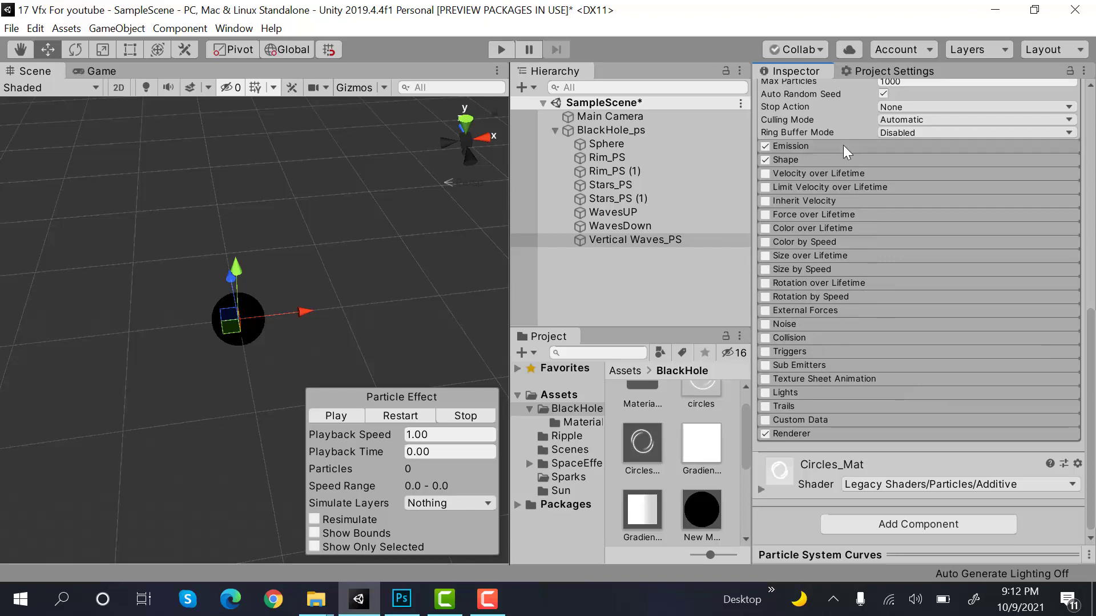
left_click(844, 145)
left_click(907, 162)
type("1")
left_click(913, 150)
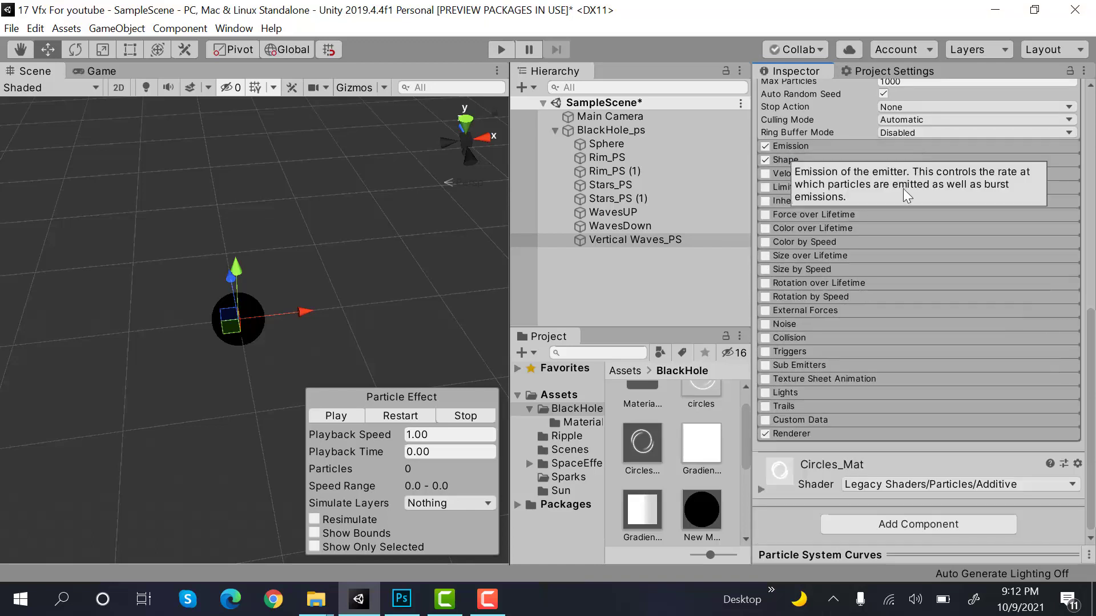
- Change the emitter Shape to Mesh
left_click(824, 159)
left_click(911, 176)
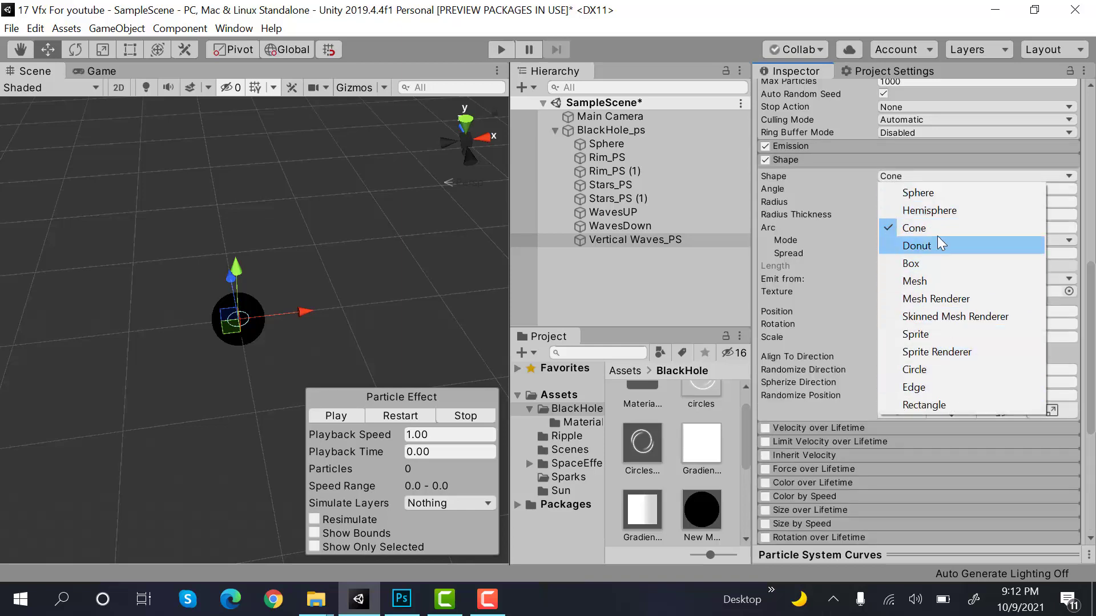
left_click(915, 280)
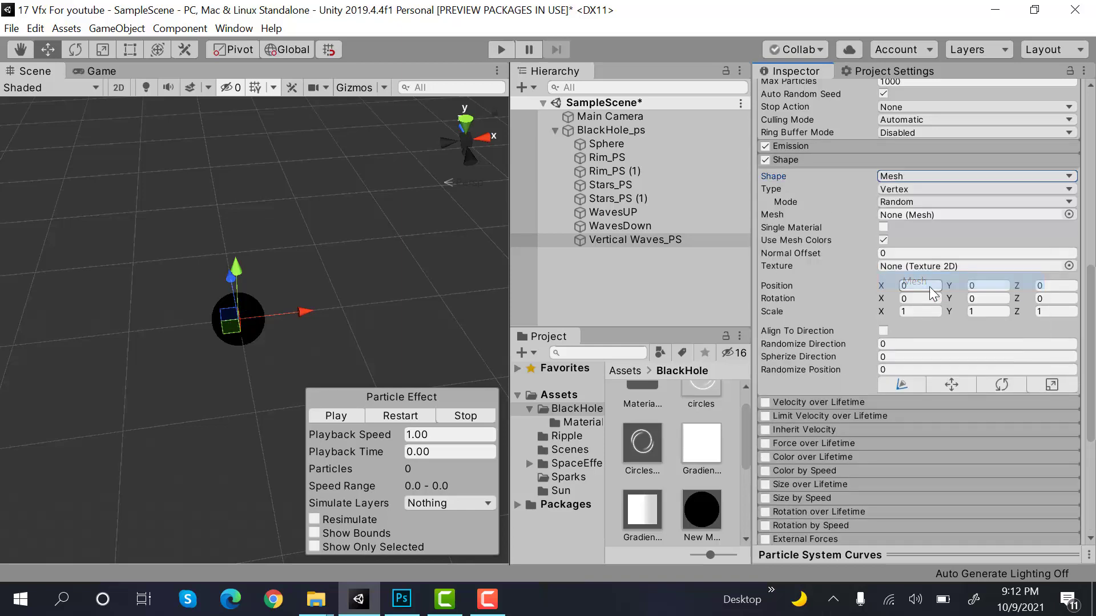
left_click(902, 162)
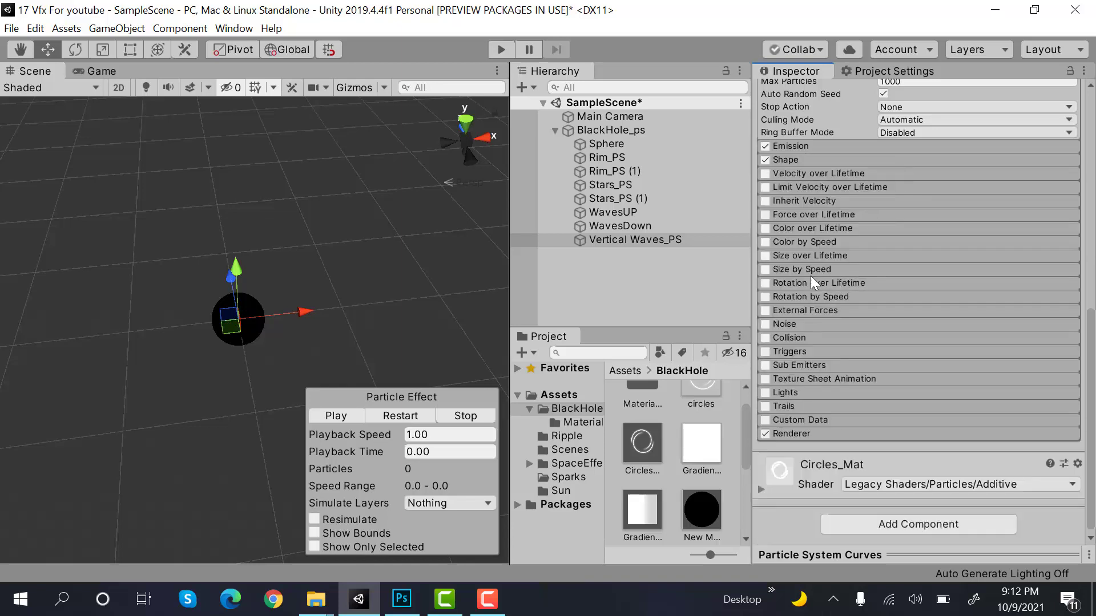
- Enable Color over Lifetime and view its default white gradient
left_click(794, 228)
left_click(933, 244)
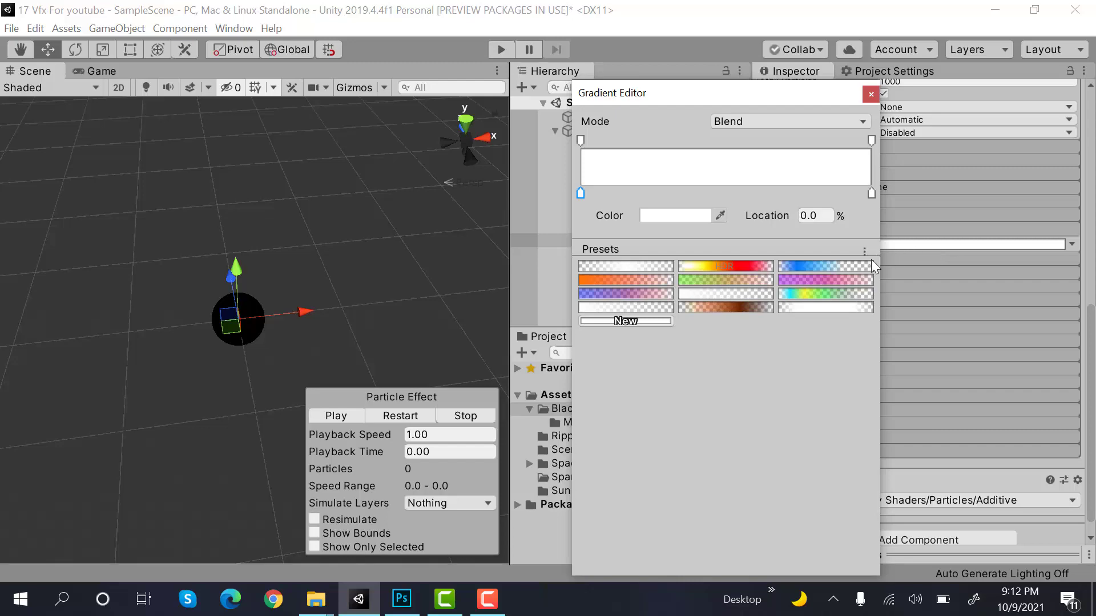
left_click(871, 94)
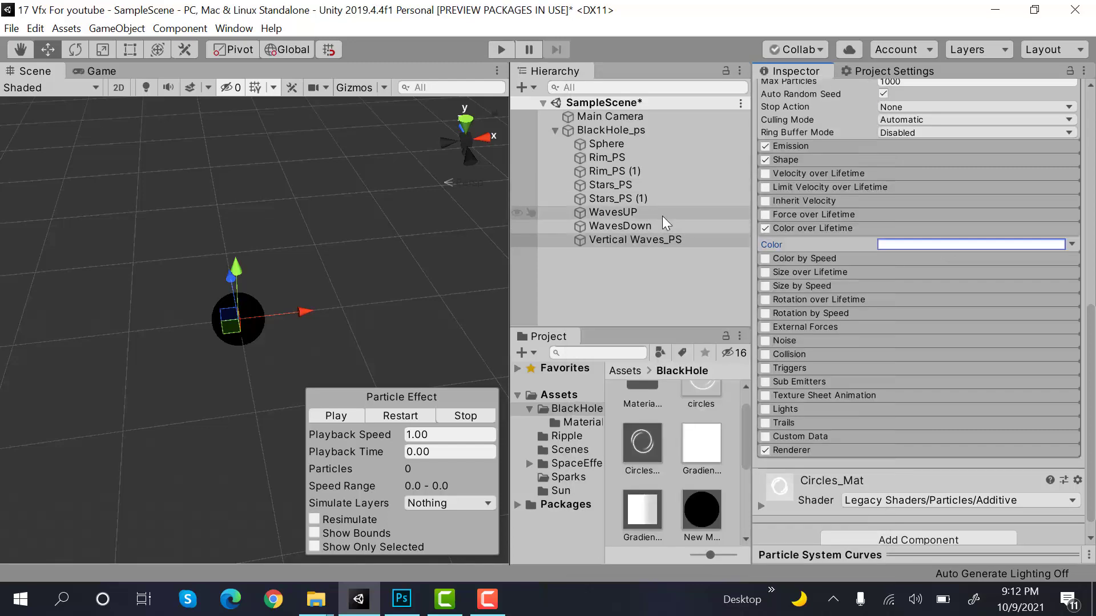
- Copy WavesUP's Color over Lifetime gradient and paste it onto Vertical Waves_PS
left_click(662, 216)
left_click(881, 158)
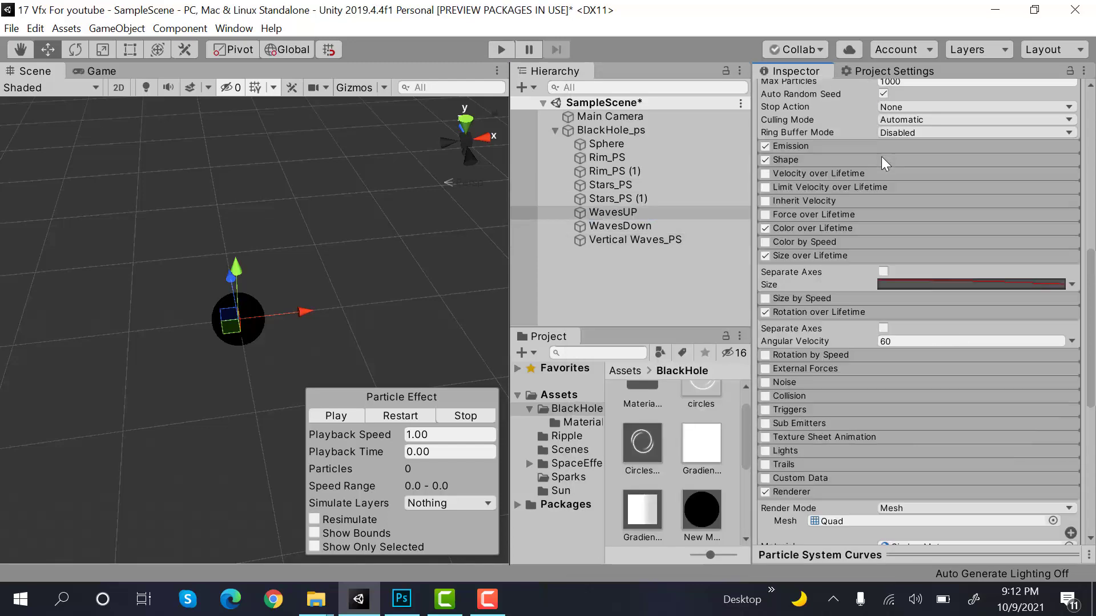
left_click(837, 227)
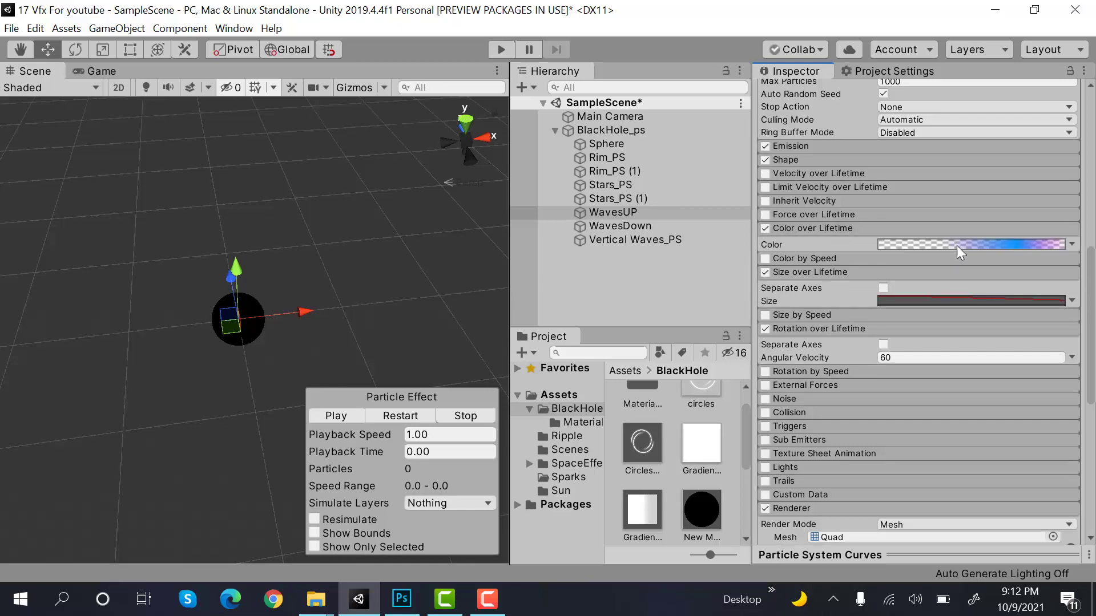
right_click(965, 245)
left_click(987, 255)
left_click(675, 244)
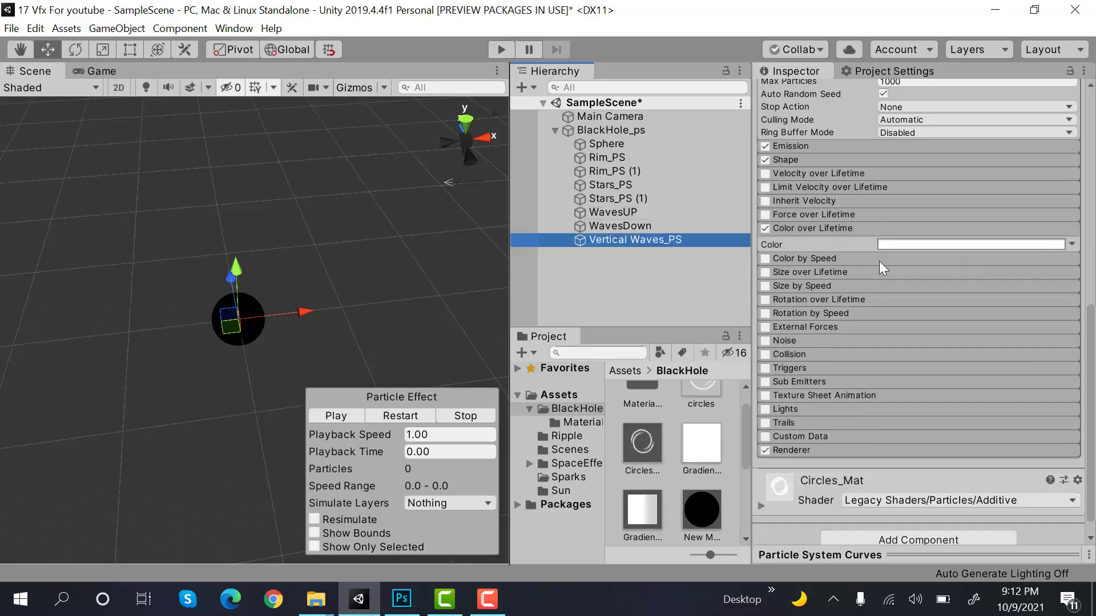
right_click(937, 245)
left_click(958, 271)
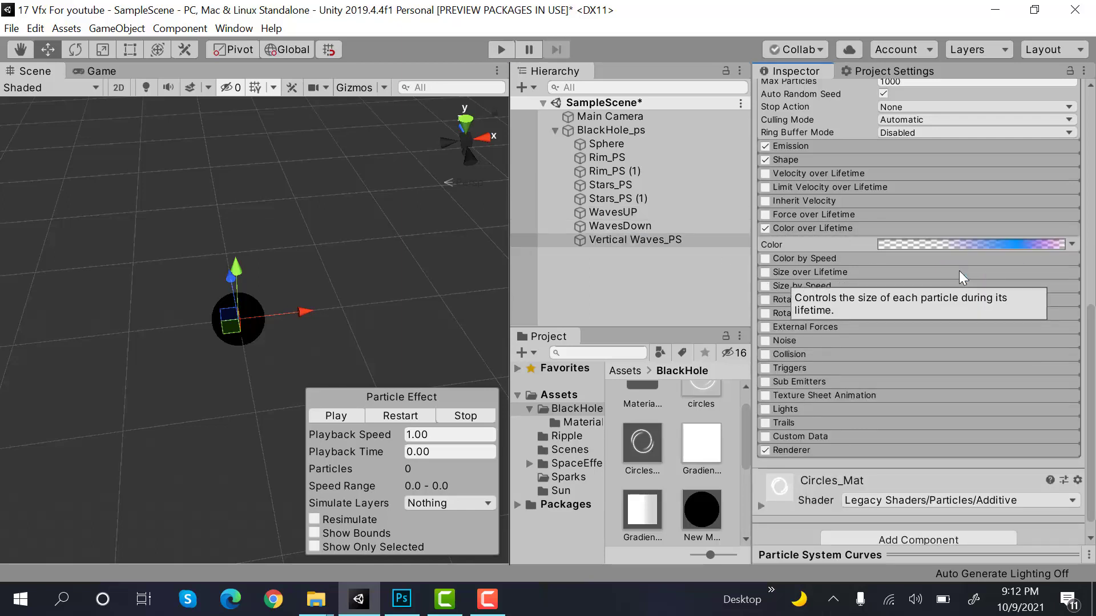
- Enable Size over Lifetime with a falling curve whose end is raised to about 0.6
left_click(768, 272)
left_click(945, 301)
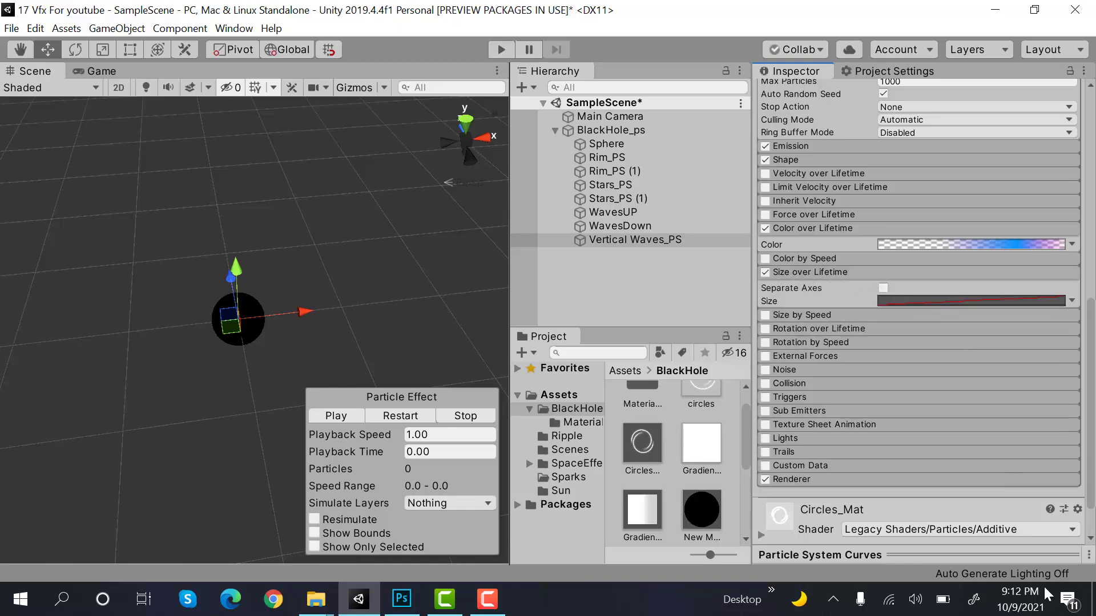
left_click(1039, 554)
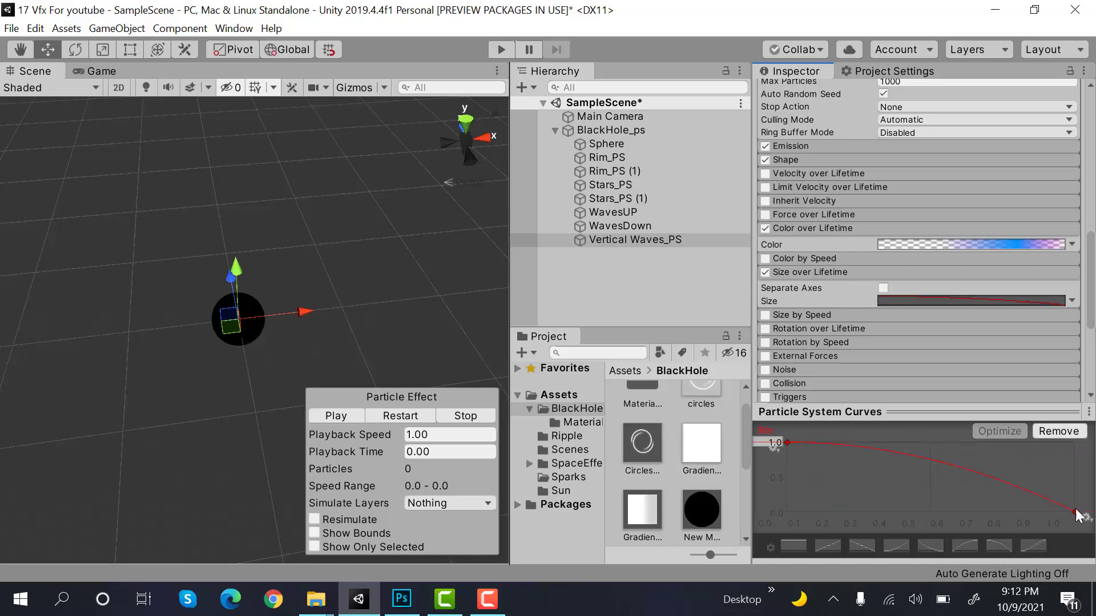
left_click_drag(1075, 512, 1082, 491)
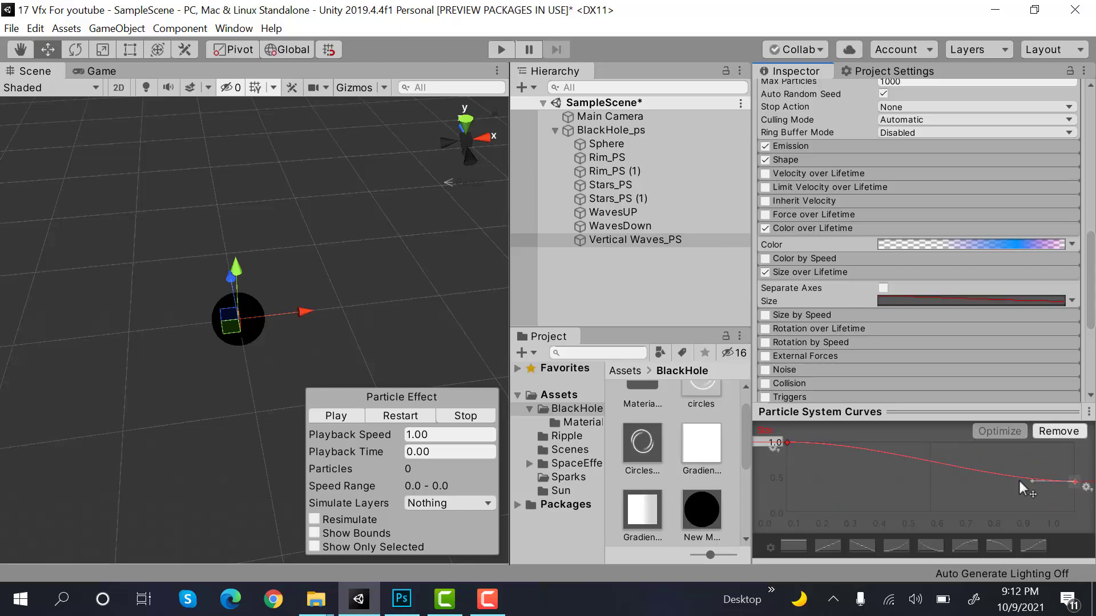
left_click(1020, 413)
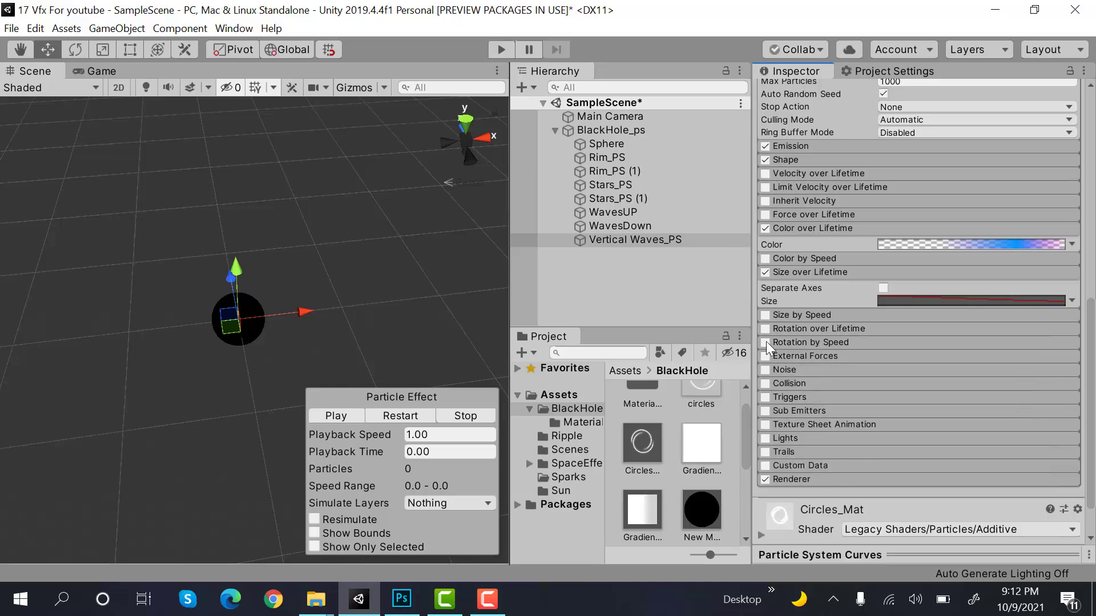
- Enable Rotation over Lifetime with Angular Velocity 60
left_click(815, 329)
left_click(960, 358)
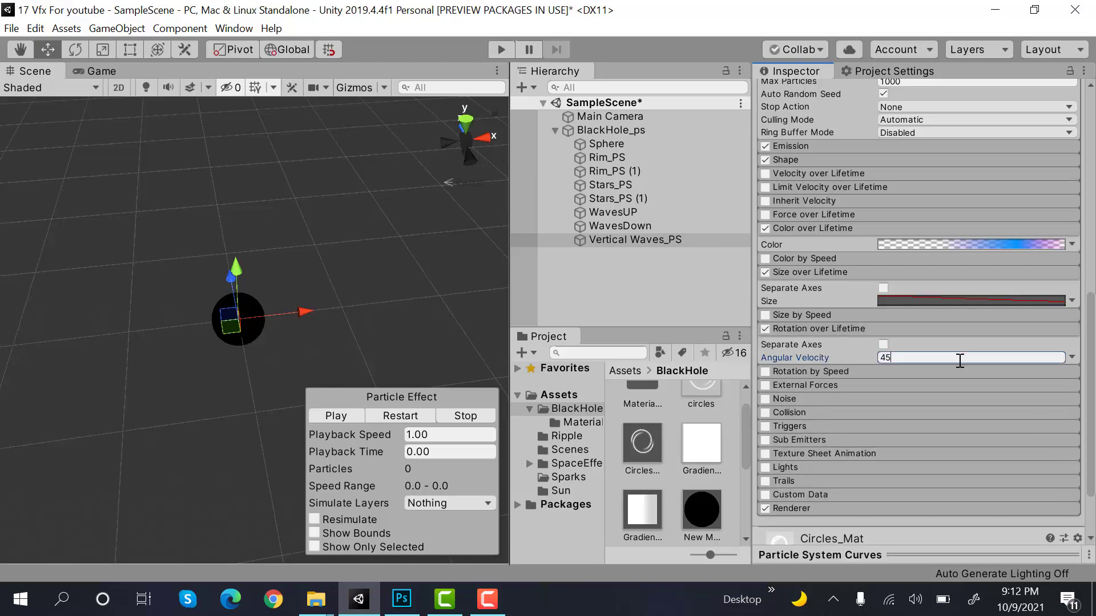
type("60")
- Preview the particle effect and set the Main Camera to Y 9.4, Z -29.16, X rotation 11.73
left_click(360, 415)
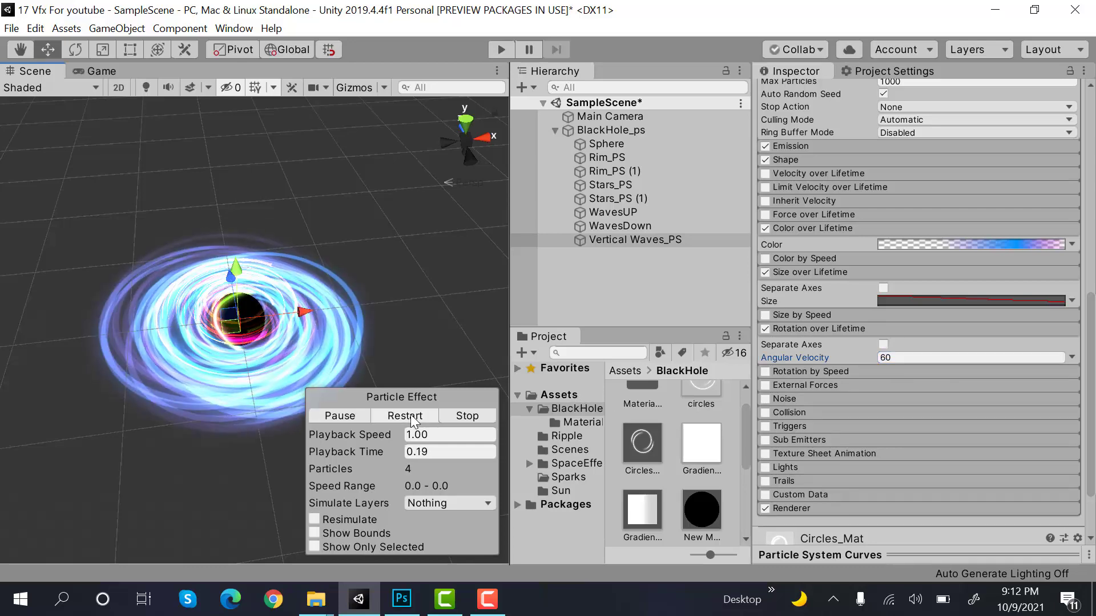
left_click_drag(248, 354, 343, 342, "alt")
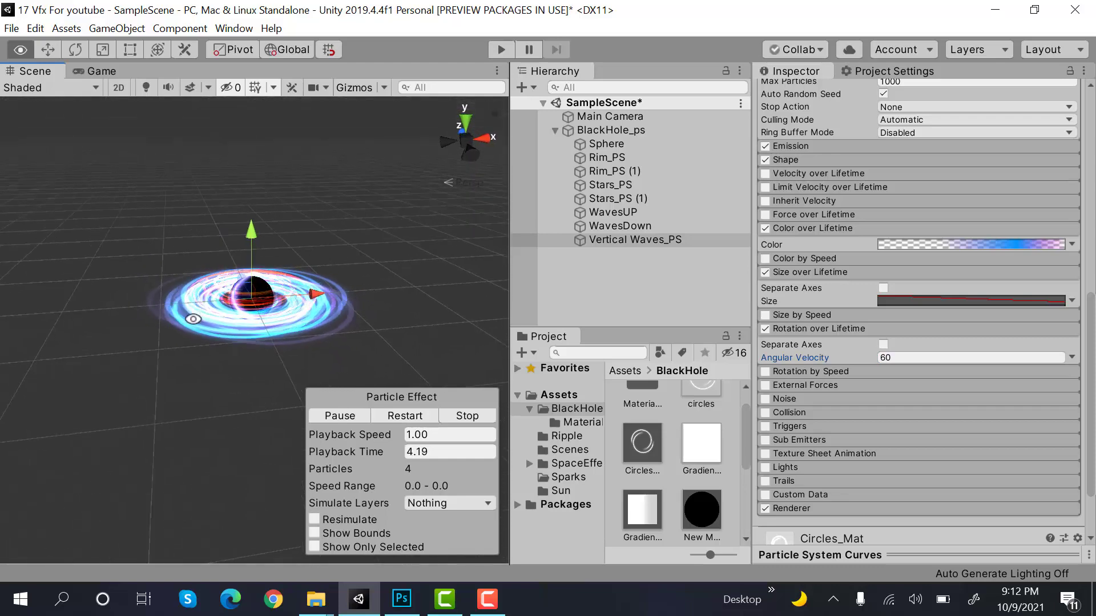
left_click(107, 66)
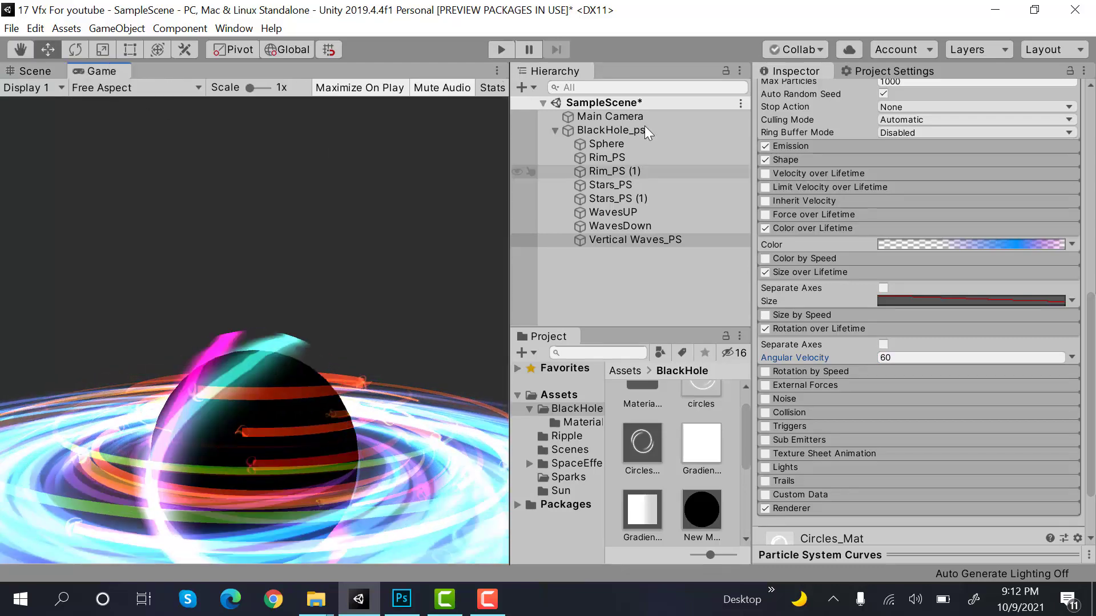
left_click(647, 116)
left_click_drag(1025, 159, 664, 209)
left_click_drag(960, 159, 963, 197)
left_click_drag(903, 182, 463, 148)
- Return to the Scene view near the black hole and select the Rim_PS particle system
left_click(43, 71)
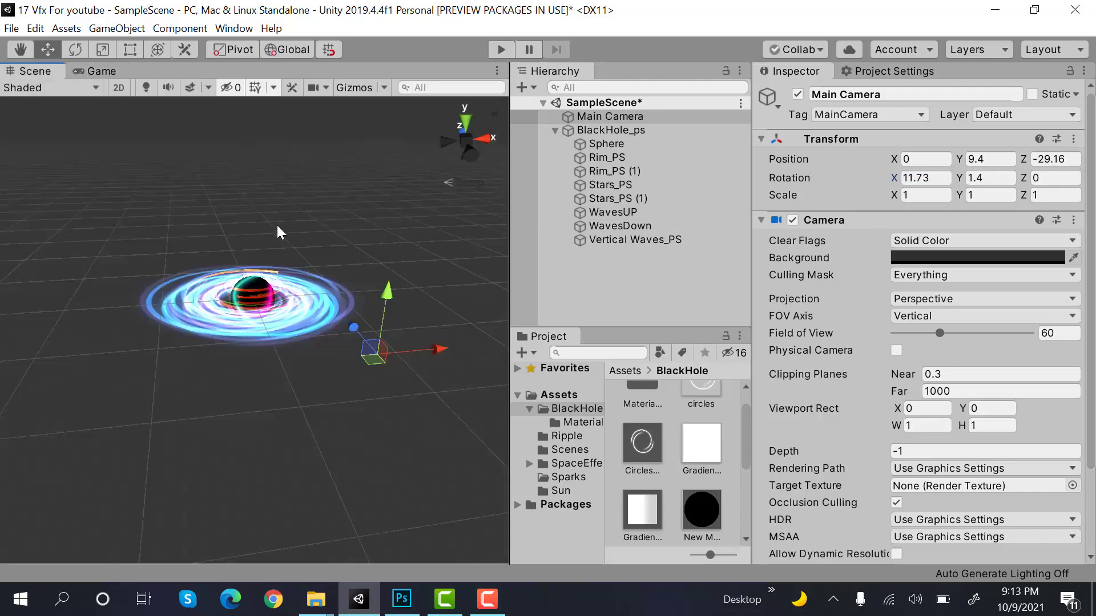
left_click_drag(276, 223, 604, 240, "alt")
left_click(618, 162)
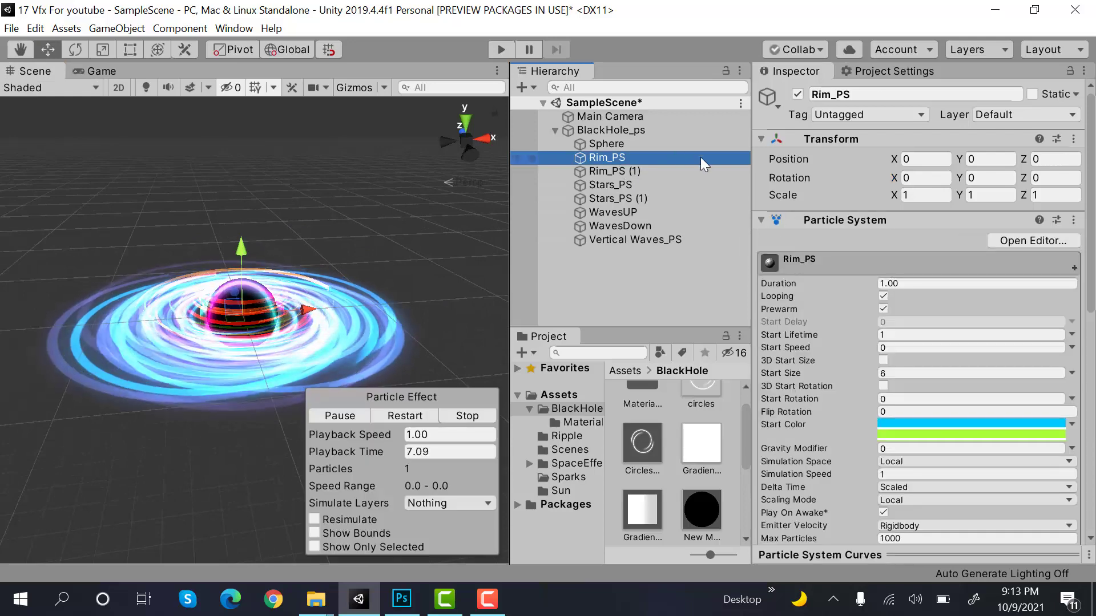